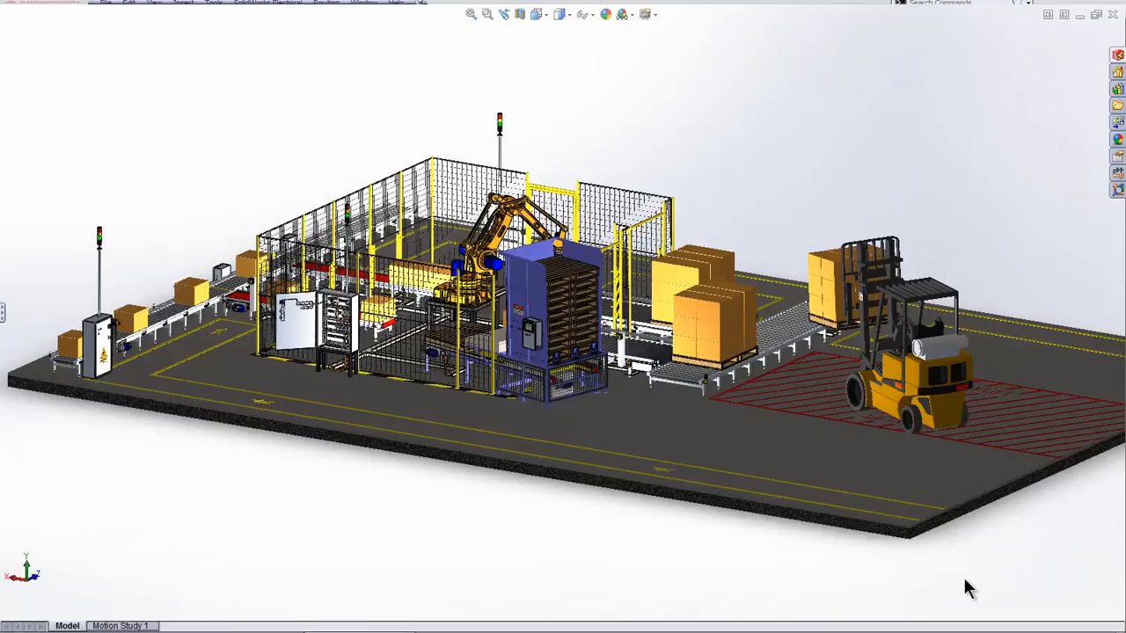
# From the electrical project documents, view the GV2ME06 circuit breaker data sheet and the Locations - Packaging line drawing
pyautogui.rightClick(307, 334)
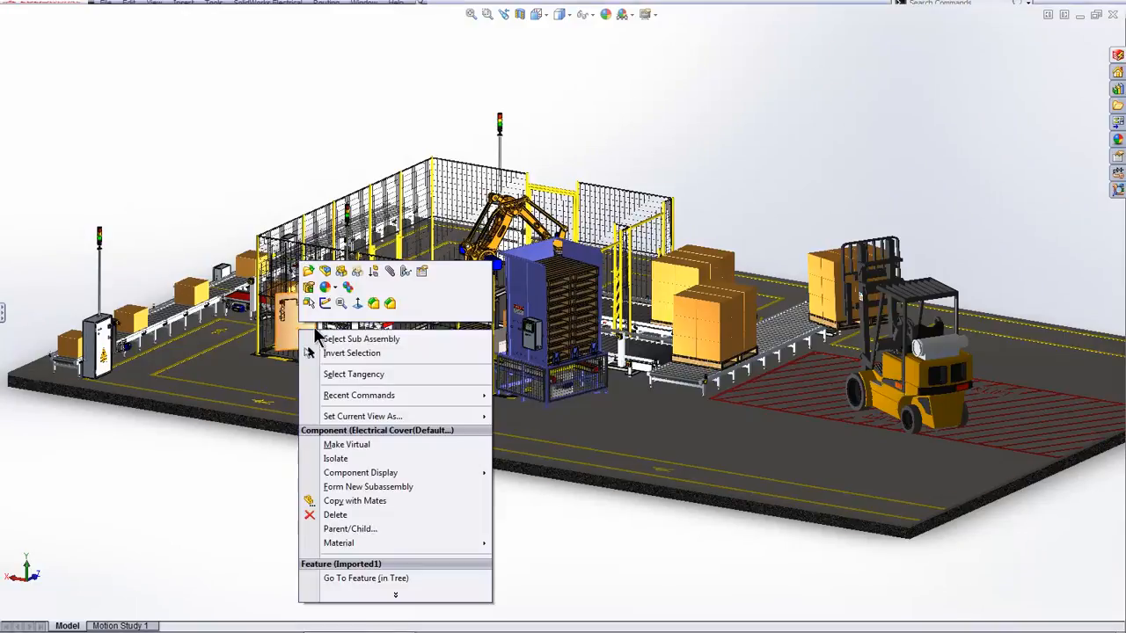
pyautogui.click(309, 340)
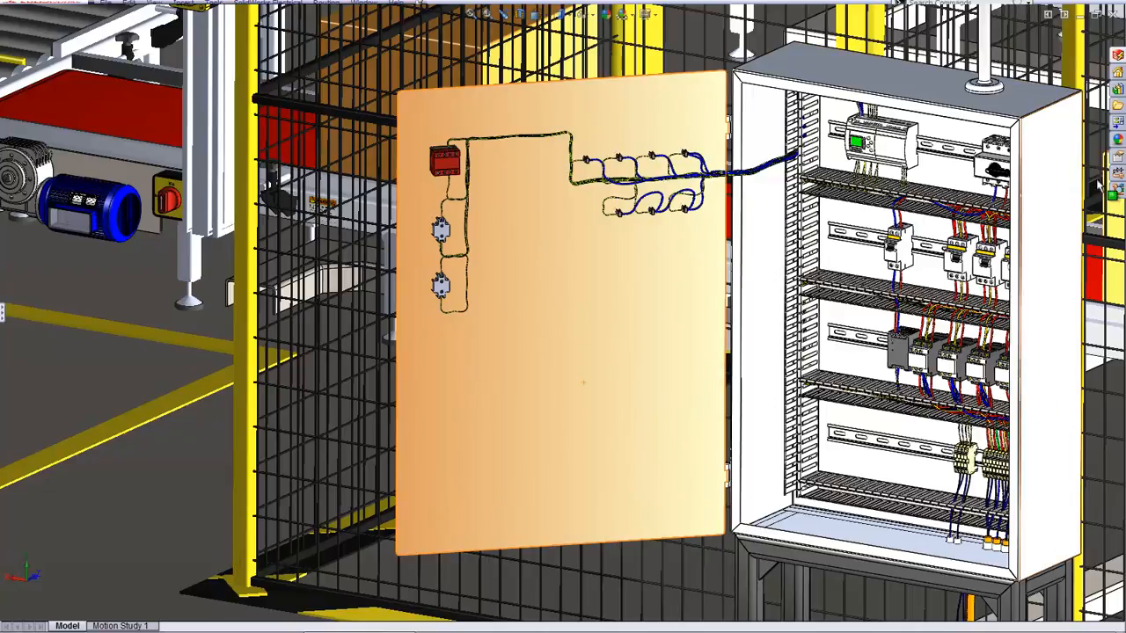
pyautogui.click(1118, 54)
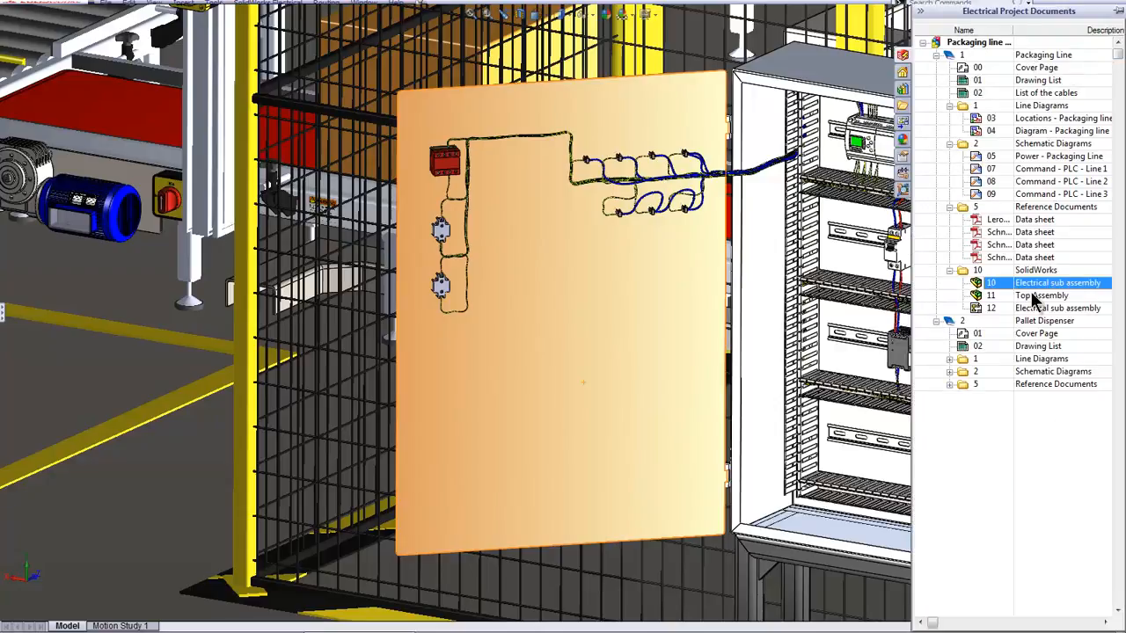
pyautogui.doubleClick(1031, 246)
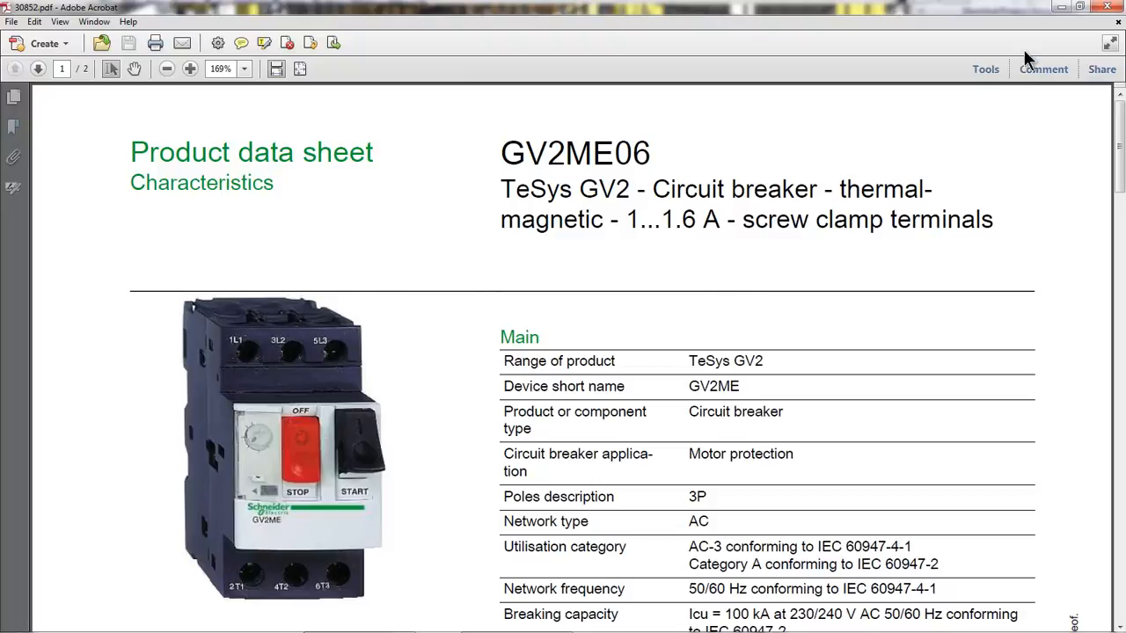
pyautogui.click(1107, 7)
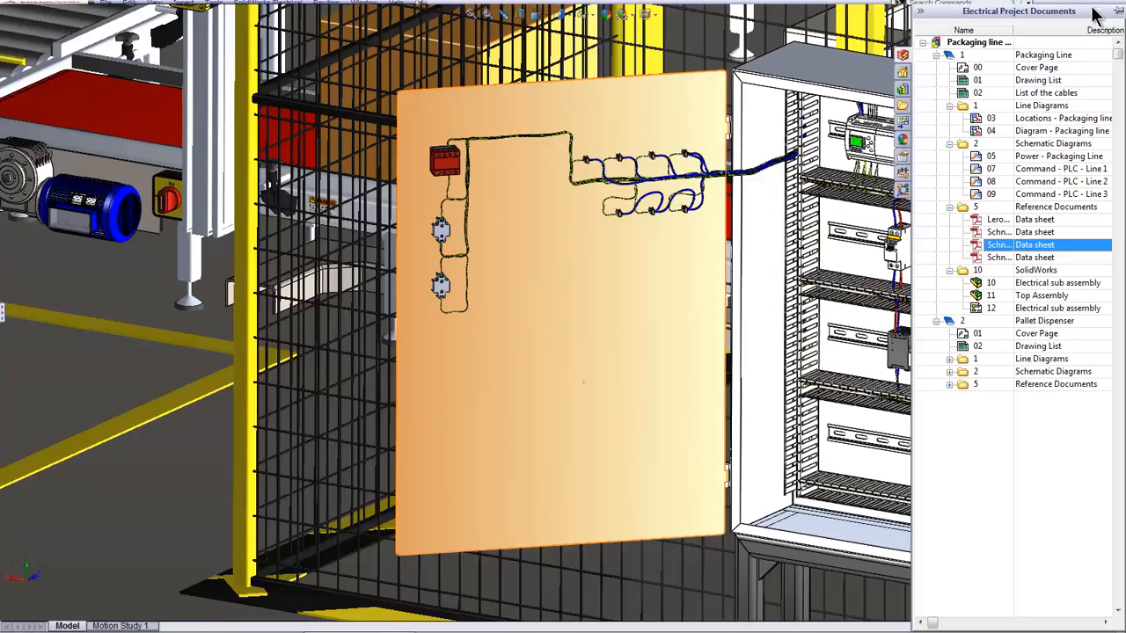
pyautogui.doubleClick(1058, 118)
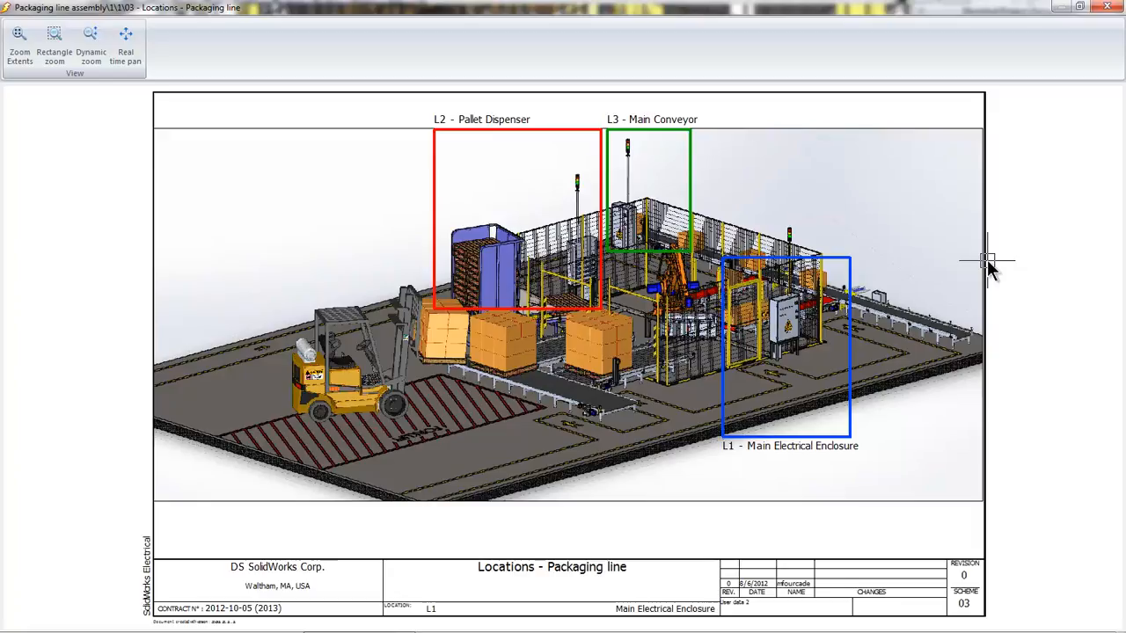
pyautogui.click(1106, 7)
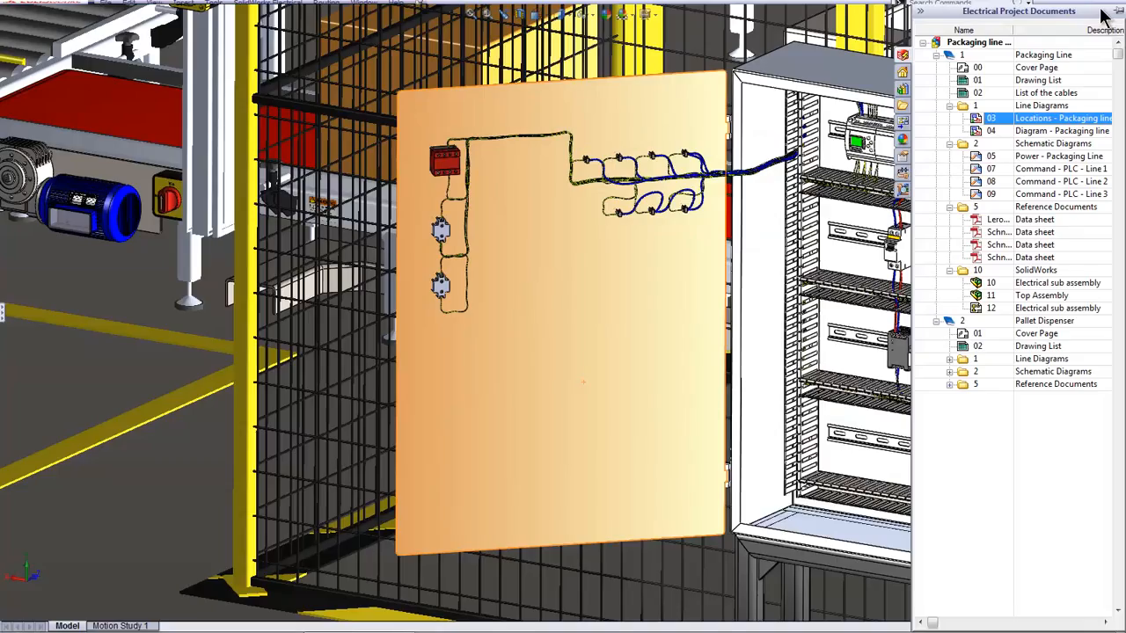
# Open the 04 Diagram - Packaging line drawing and examine the motors, contactors, circuit breakers and the markup note
pyautogui.doubleClick(1047, 132)
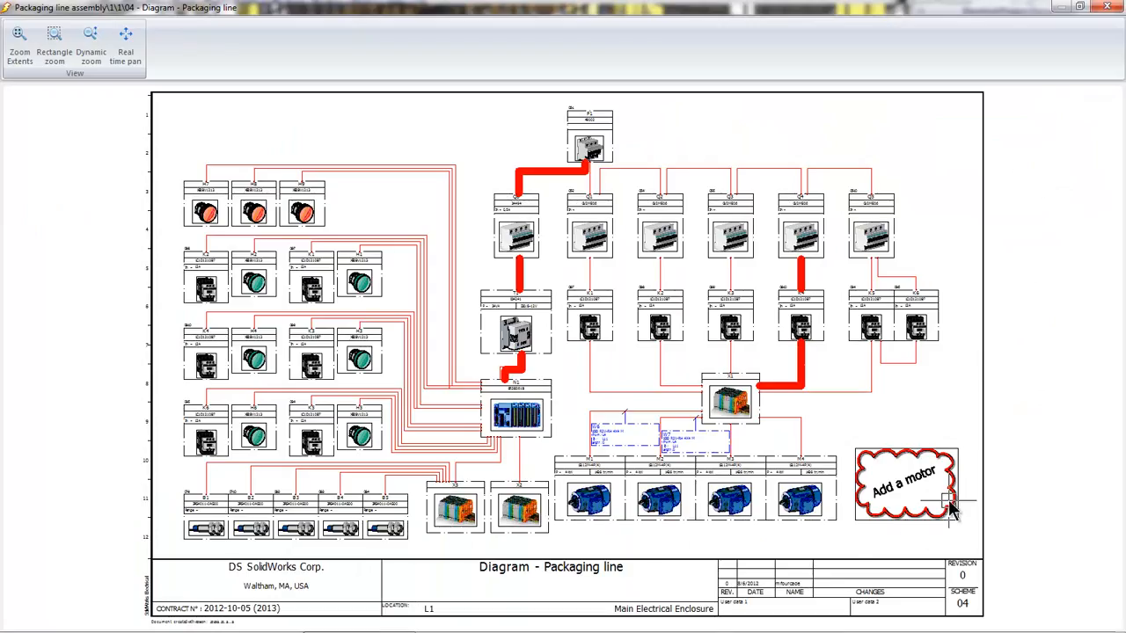
pyautogui.scroll(3, 941, 502)
pyautogui.scroll(1, 762, 374)
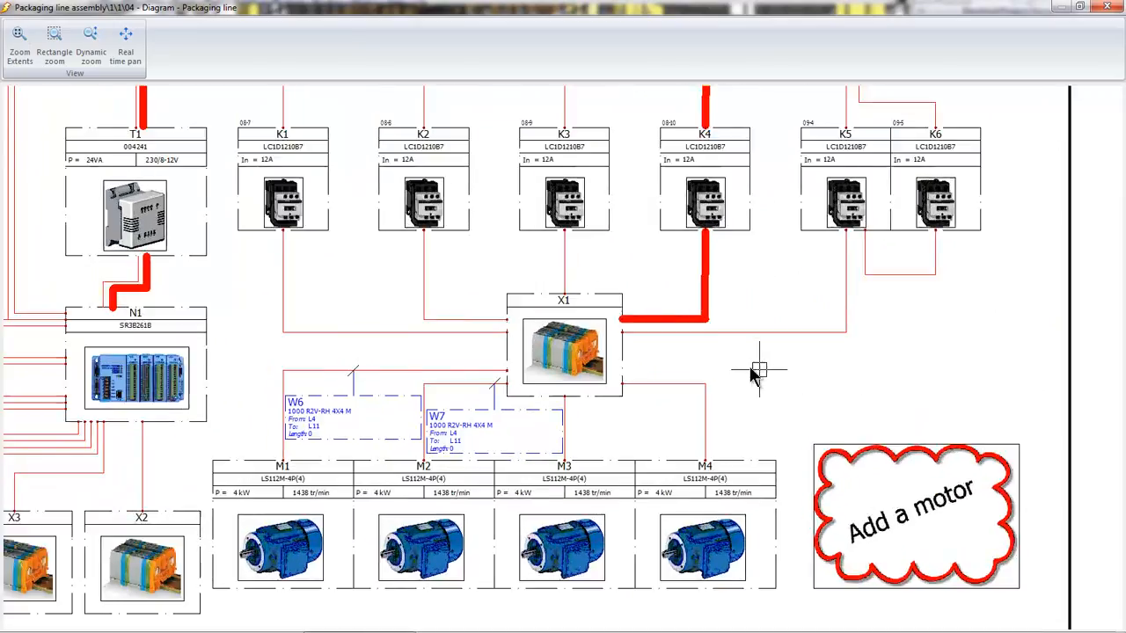
pyautogui.moveTo(623, 262); pyautogui.dragTo(546, 387, button='middle')
pyautogui.moveTo(648, 239); pyautogui.dragTo(634, 313, button='middle')
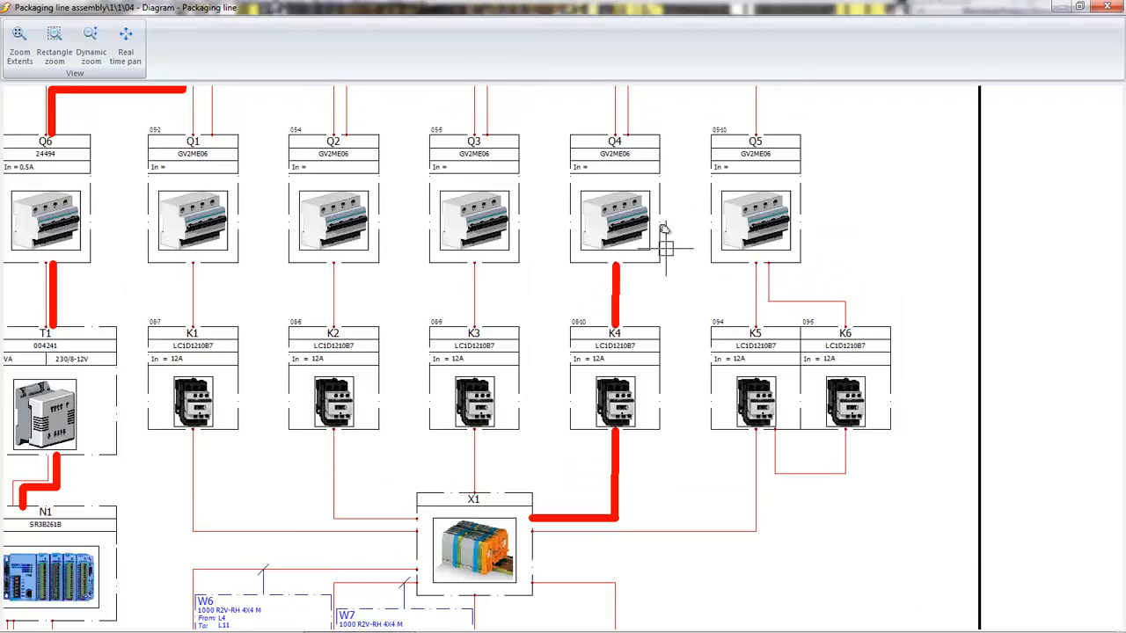
pyautogui.moveTo(507, 211); pyautogui.dragTo(757, 178, button='middle')
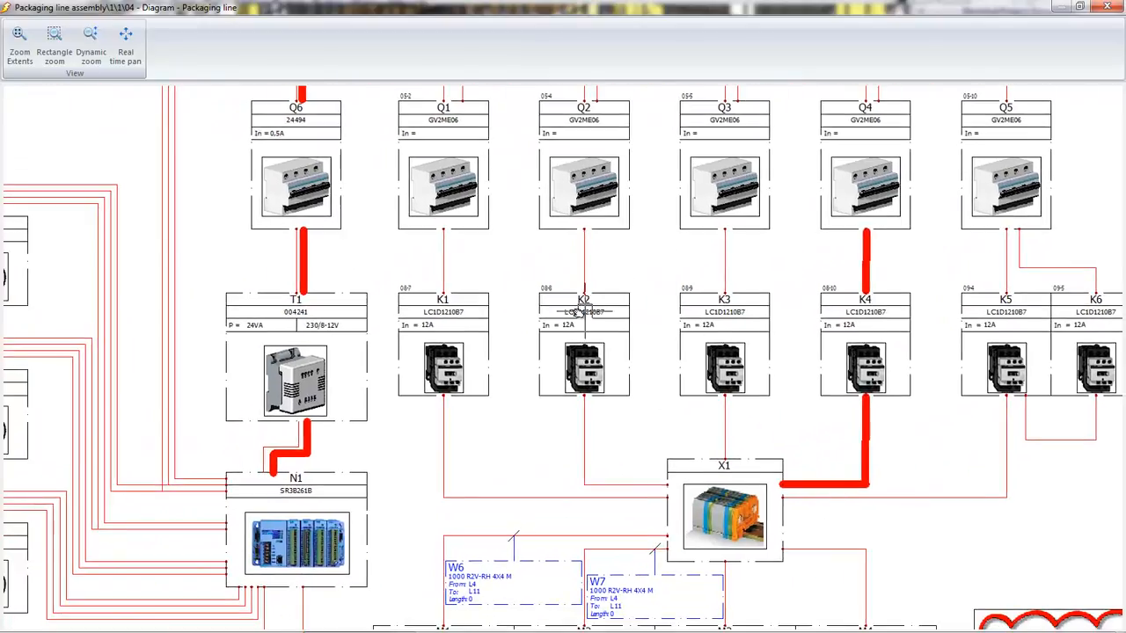
pyautogui.moveTo(618, 299); pyautogui.dragTo(695, 222, button='middle')
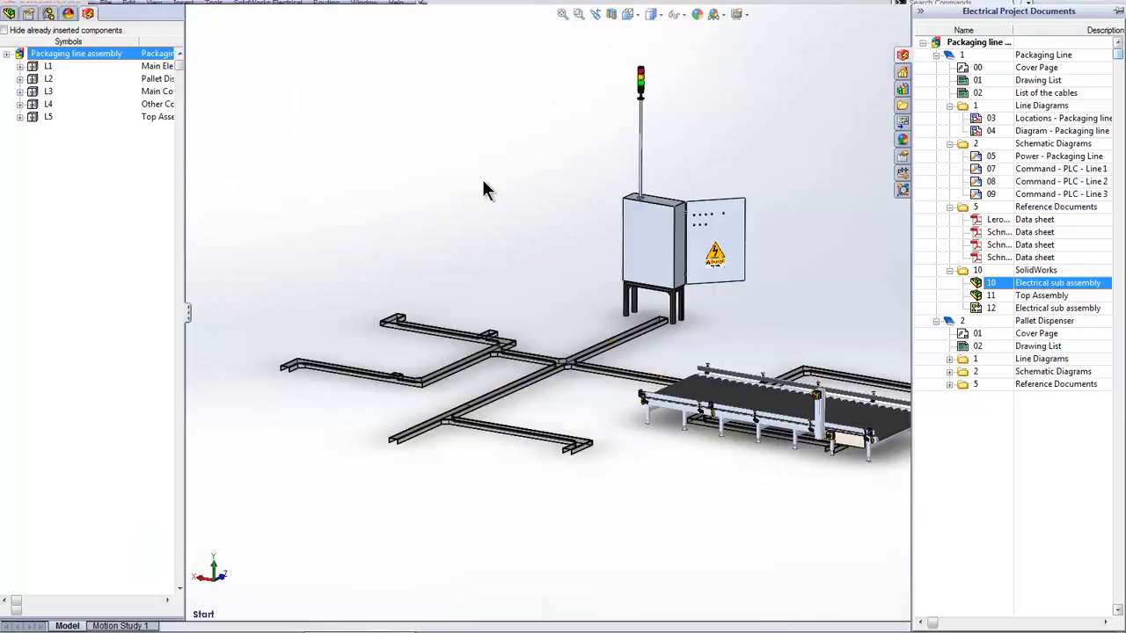
# Inspect the inside of the main electrical enclosure in the electrical sub assembly and switch to the saved Motor M5 view
pyautogui.moveTo(521, 181); pyautogui.dragTo(373, 129, button='middle')
pyautogui.moveTo(563, 189); pyautogui.dragTo(695, 261, button='middle')
pyautogui.keyDown('ctrl'); pyautogui.moveTo(823, 249); pyautogui.dragTo(506, 192, button='middle'); pyautogui.keyUp('ctrl')
pyautogui.scroll(-7, 626, 295)
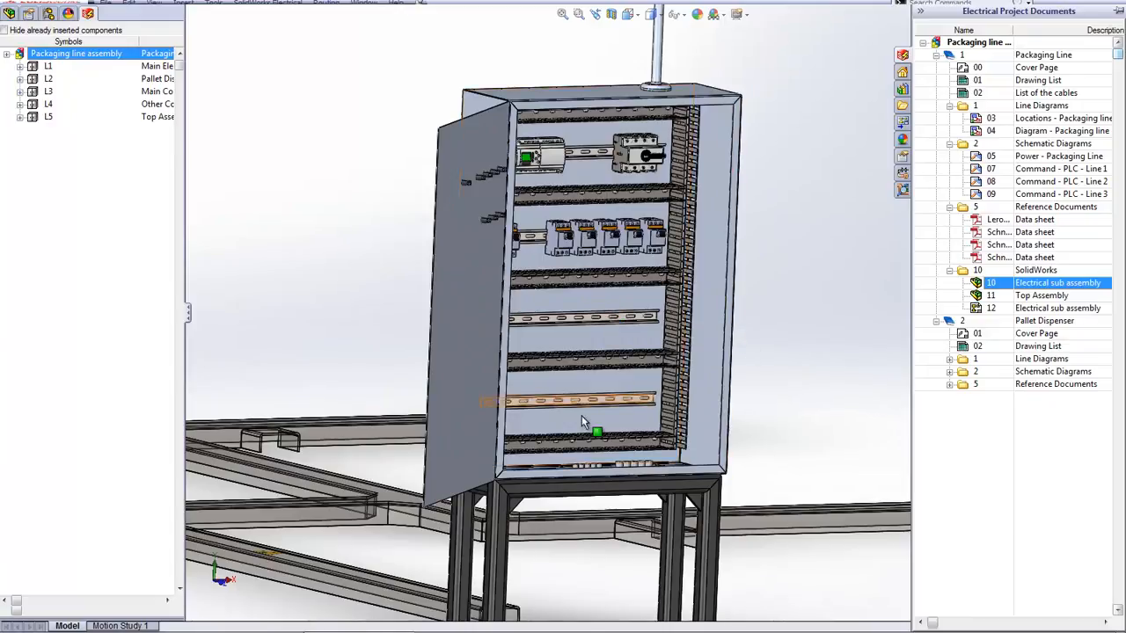
pyautogui.press('space')
pyautogui.click(369, 228)
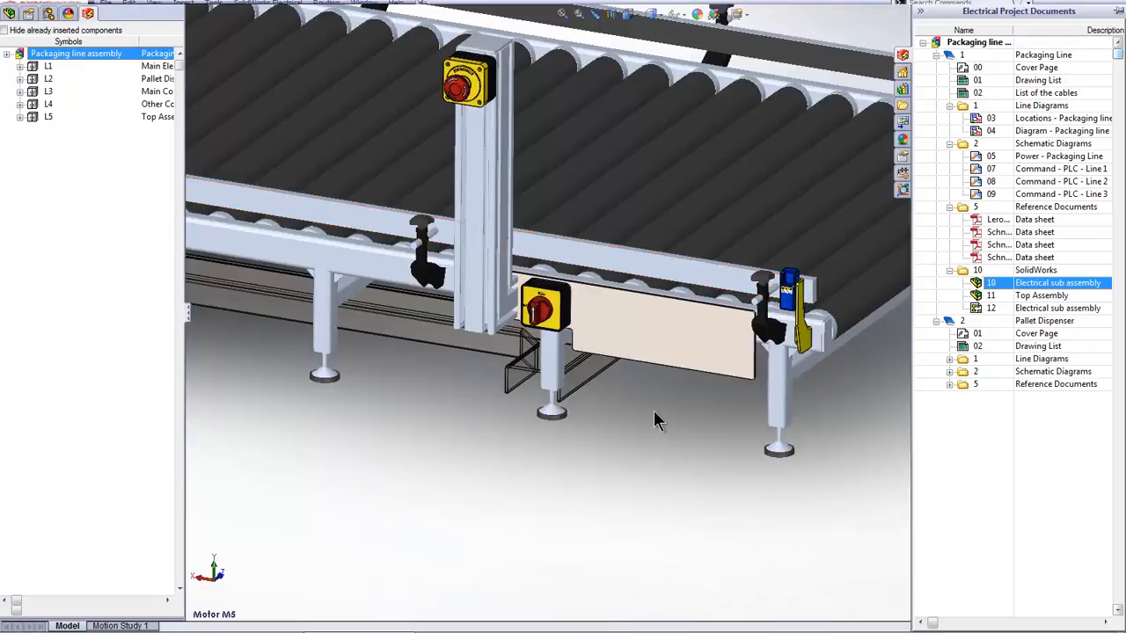
# Show the hidden Electric Motor component at the conveyor and list the electrical components of location L4
pyautogui.click(9, 13)
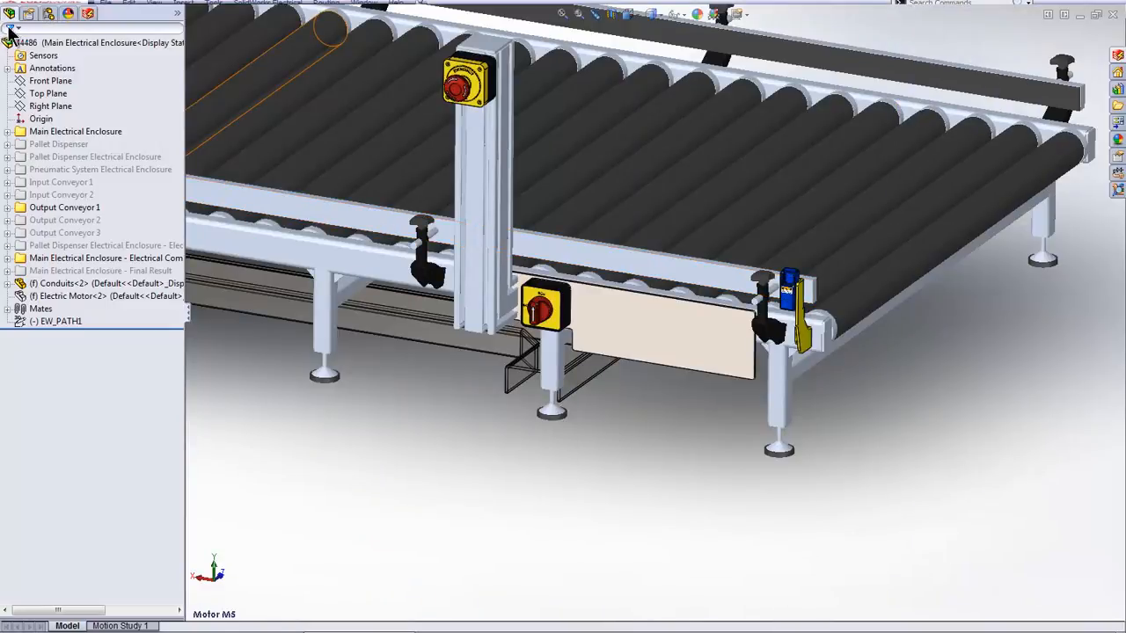
pyautogui.rightClick(47, 298)
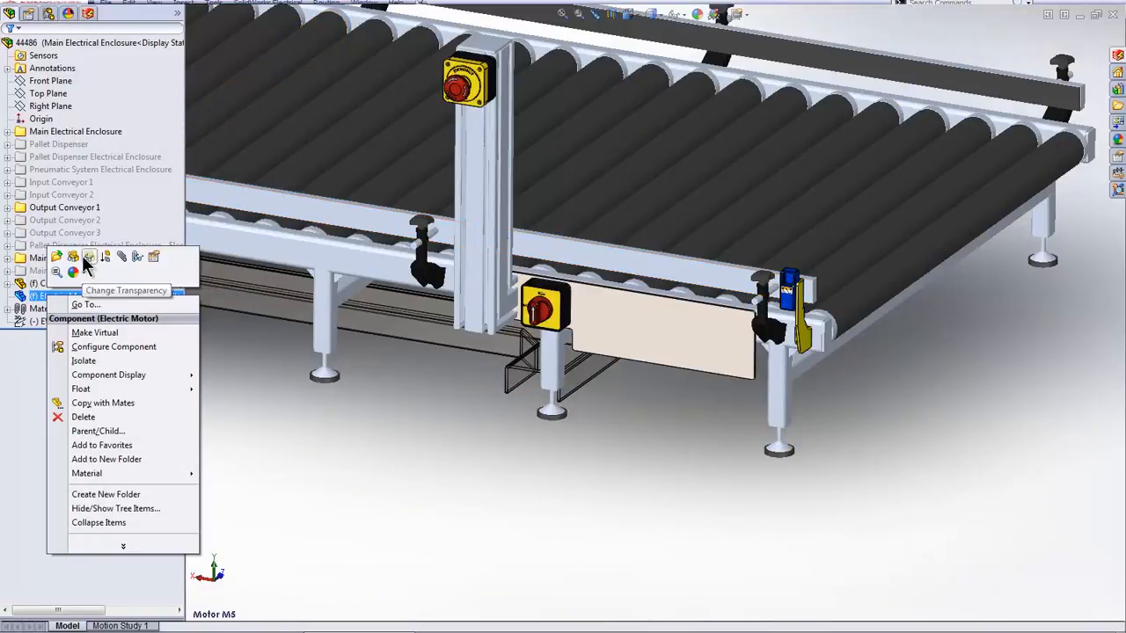
pyautogui.click(88, 257)
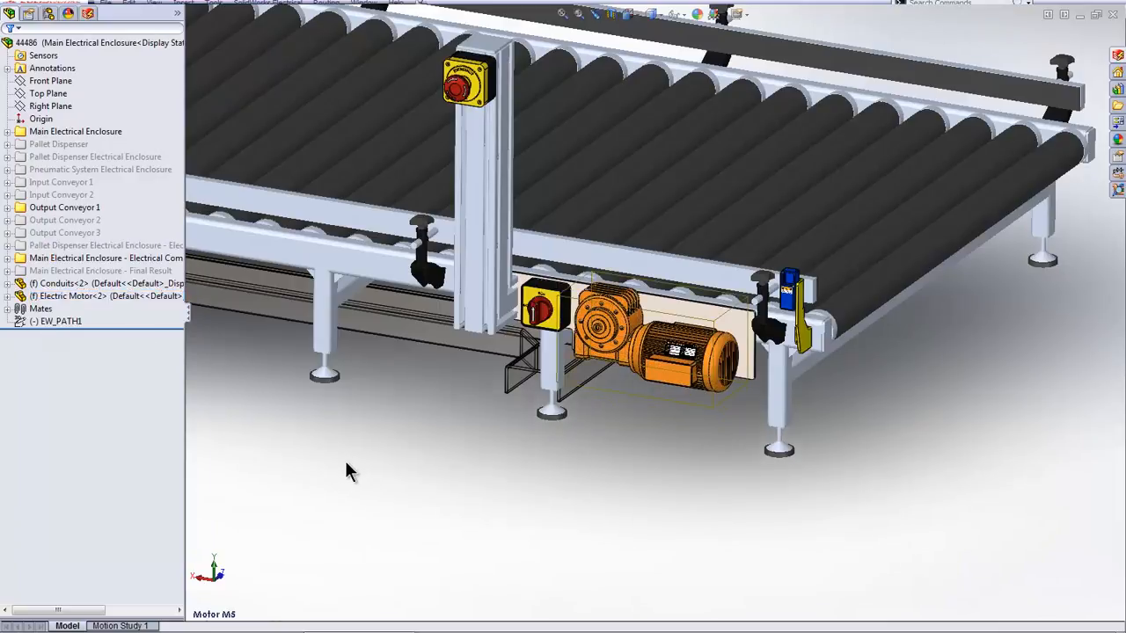
pyautogui.click(345, 465)
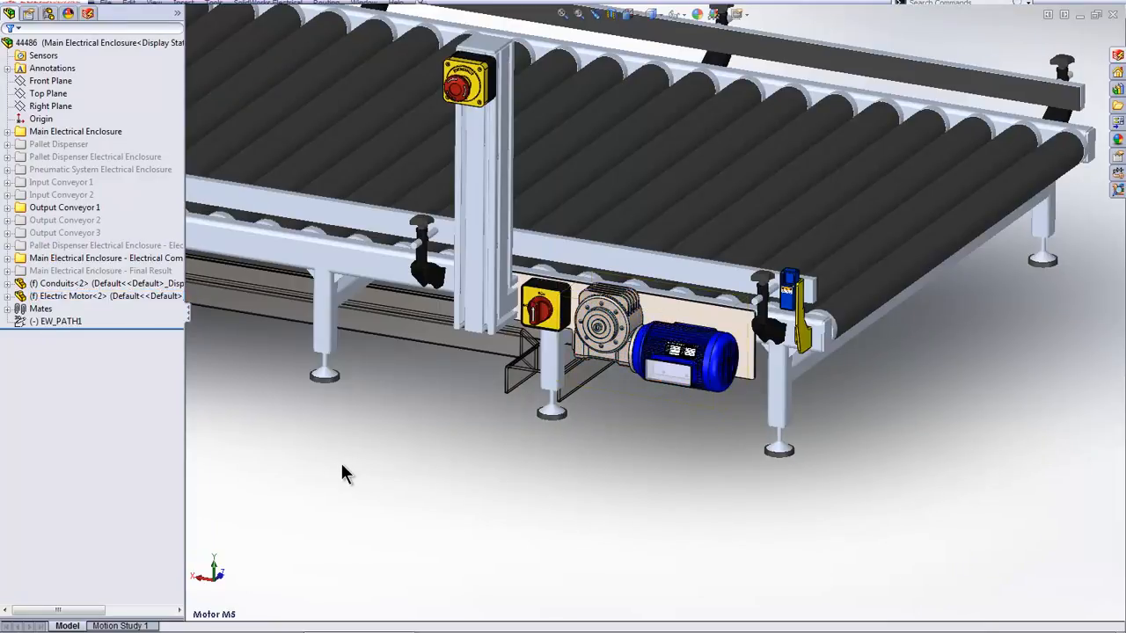
pyautogui.click(88, 13)
pyautogui.click(19, 104)
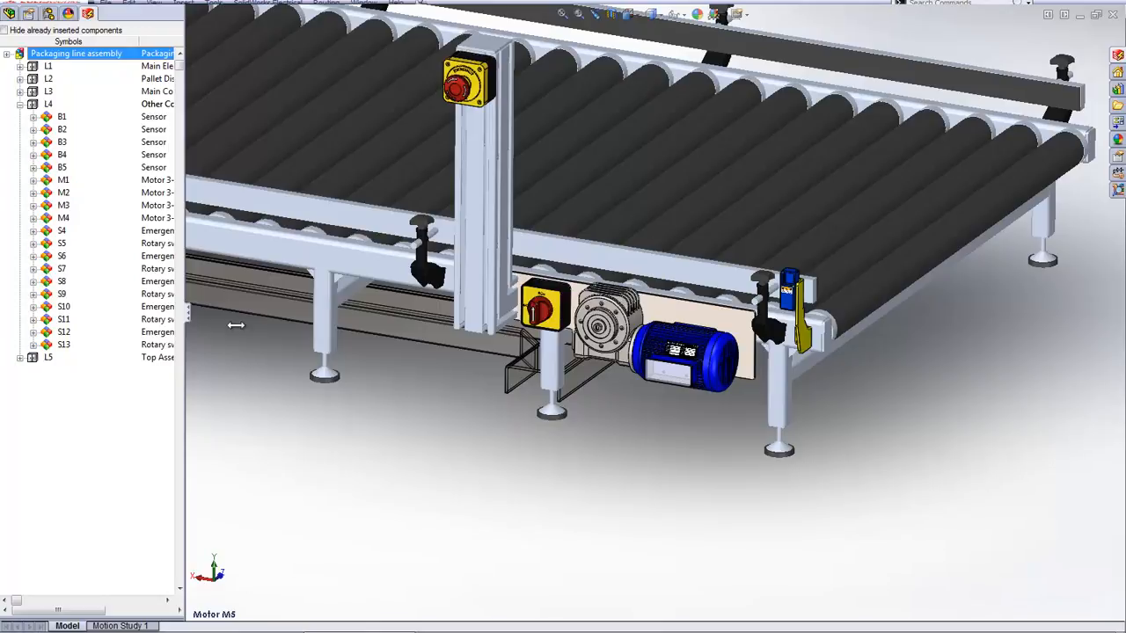
# Switch to SolidWorks Electrical and open the Packaging line assembly project despite it being open elsewhere
pyautogui.click(281, 621)
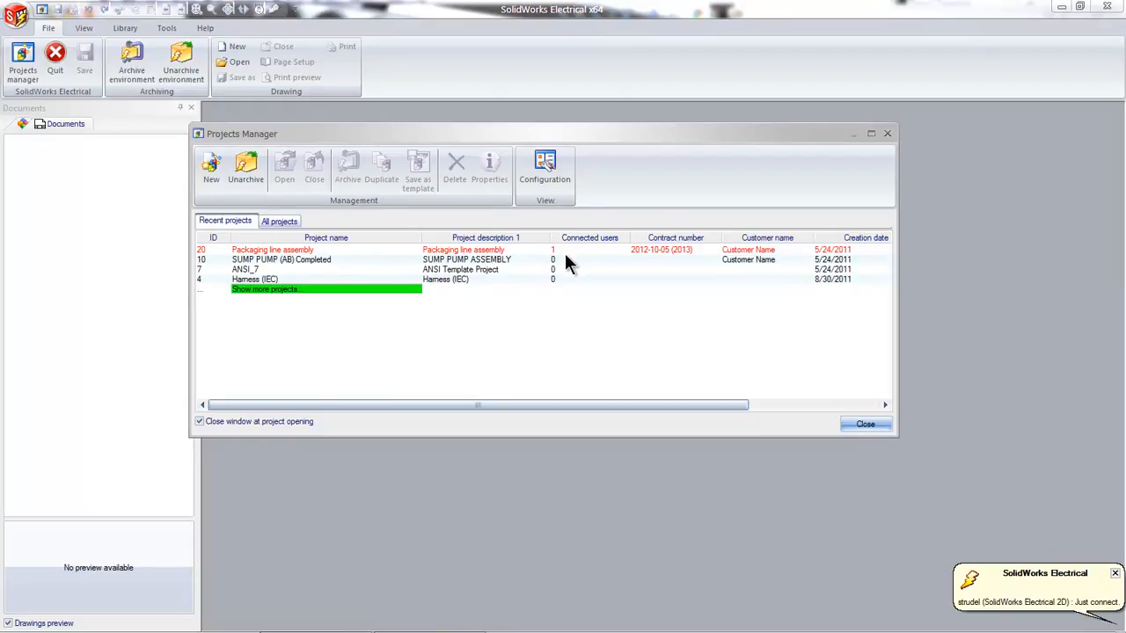
pyautogui.doubleClick(491, 251)
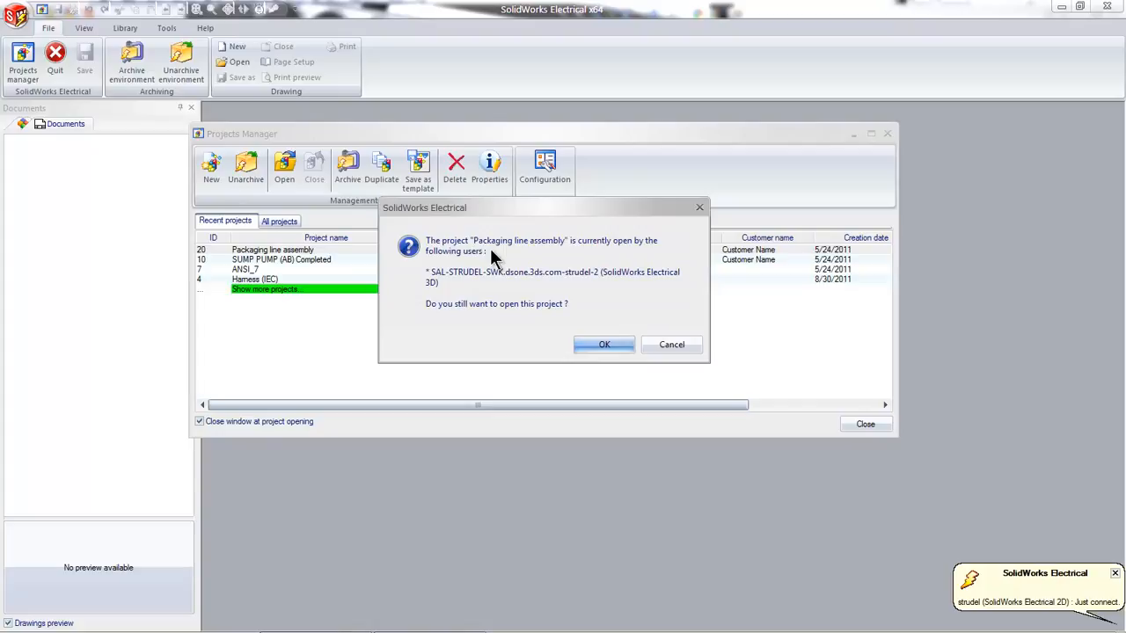
pyautogui.click(605, 345)
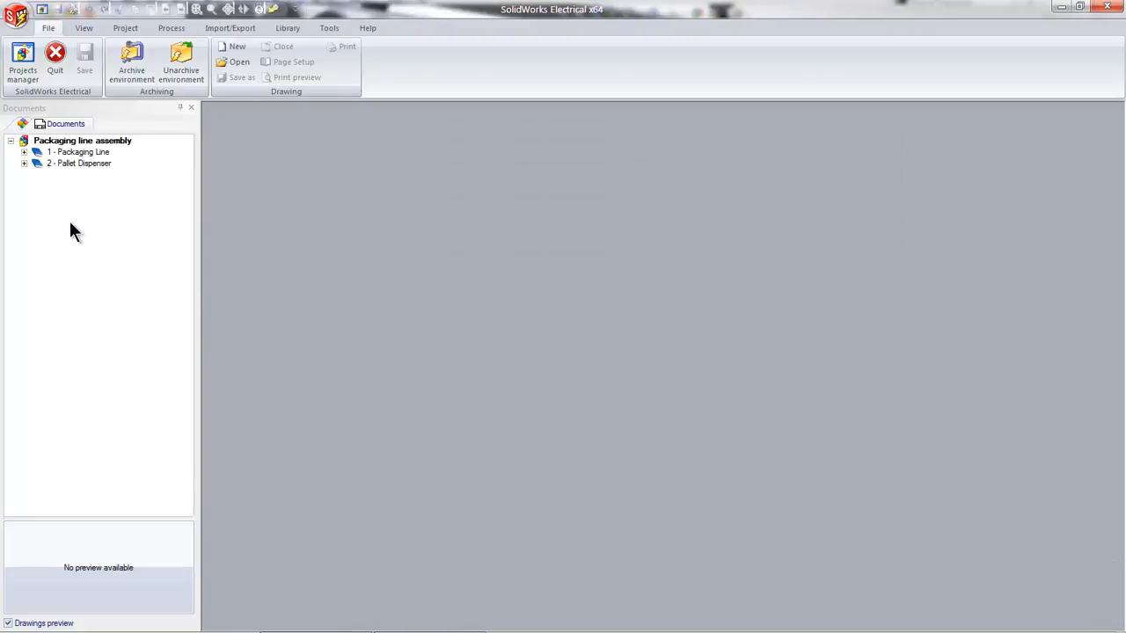
# Open the 04 - Diagram - Packaging line drawing from the line diagrams of book 1 - Packaging Line
pyautogui.click(23, 152)
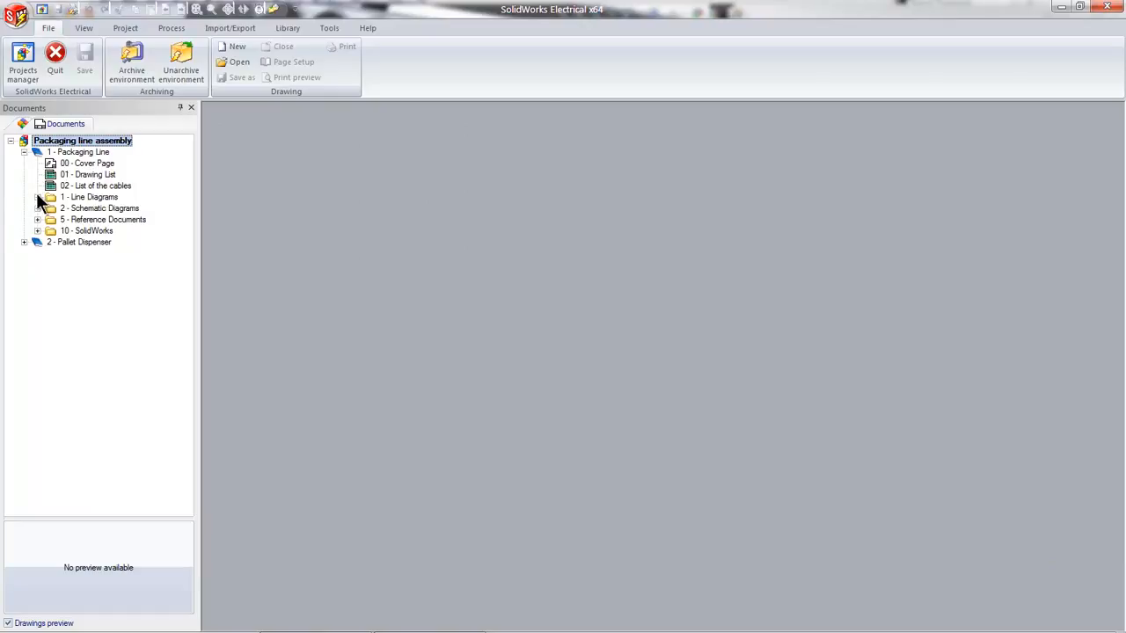
pyautogui.click(37, 197)
pyautogui.click(114, 219)
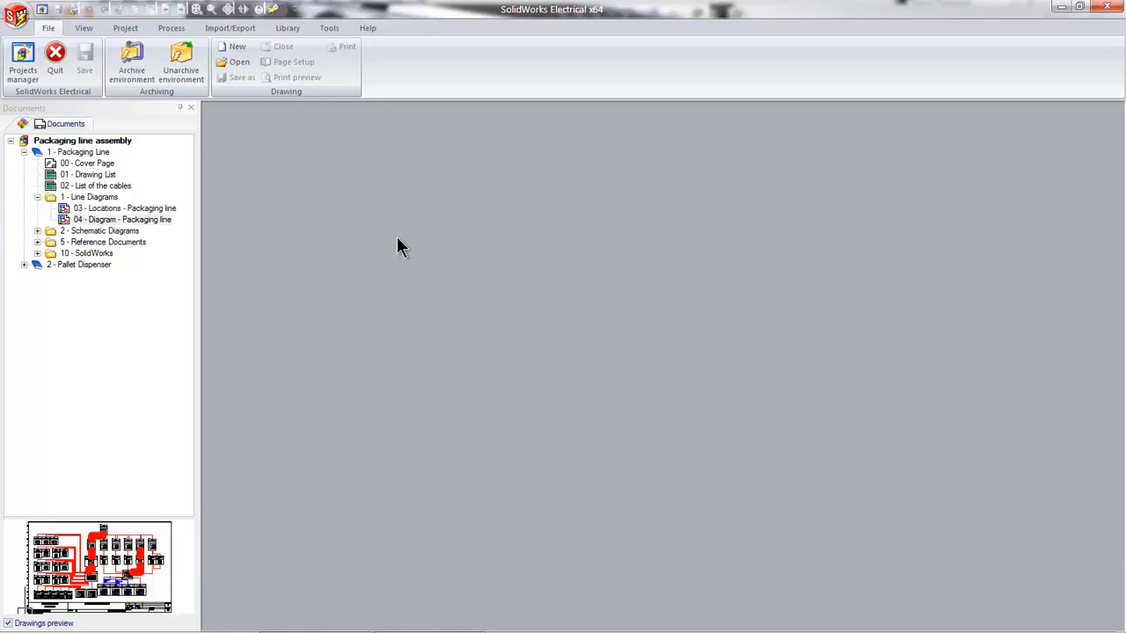
pyautogui.doubleClick(153, 220)
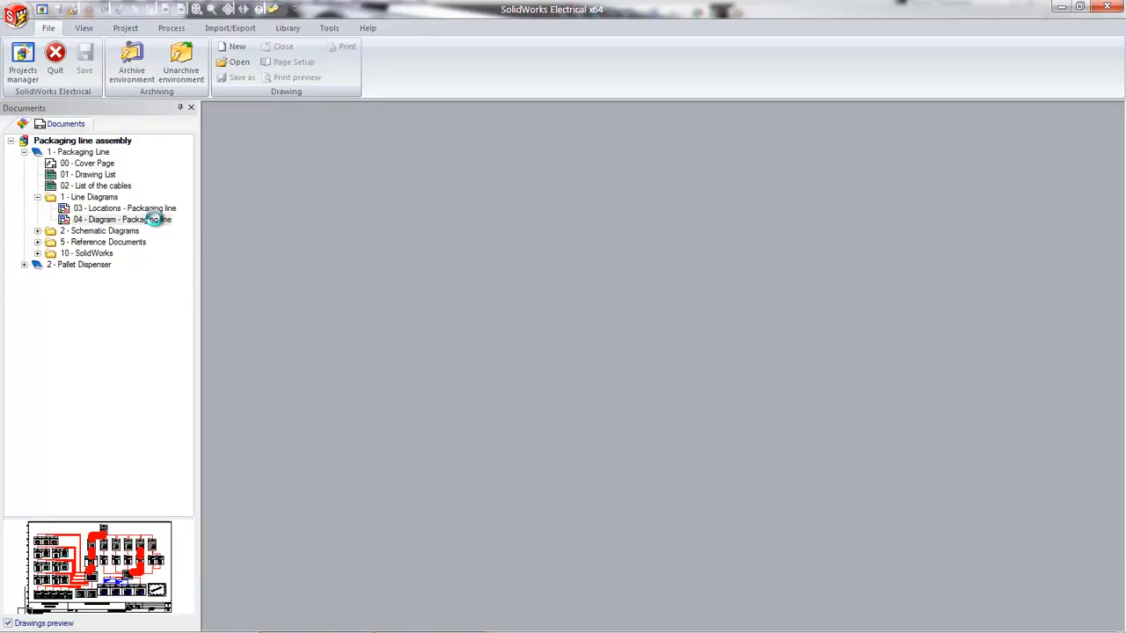
# Delete the "Add a motor" markup note beside motor M4 in the line diagram
pyautogui.scroll(2, 1041, 466)
pyautogui.moveTo(1011, 390); pyautogui.dragTo(910, 382, button='middle')
pyautogui.scroll(-1, 910, 382)
pyautogui.click(910, 382)
pyautogui.press('Delete')
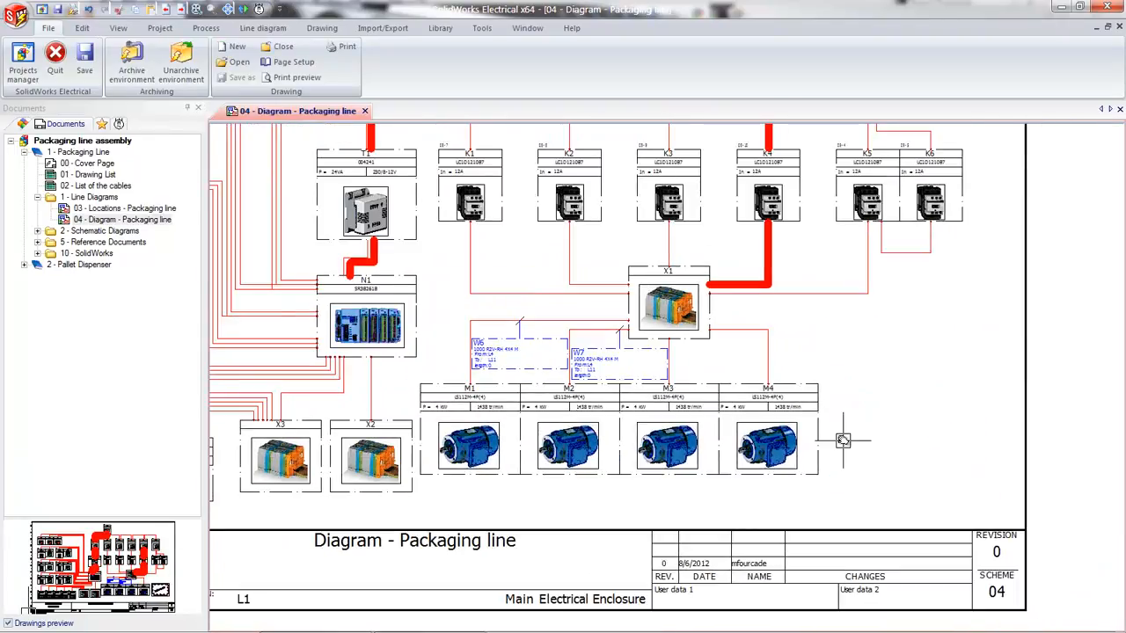
# Insert the Motor (EW_SY_Motor) symbol from the Motors class directly beside motor M4 in the line diagram
pyautogui.scroll(1, 892, 404)
pyautogui.moveTo(892, 408); pyautogui.dragTo(787, 376, button='middle')
pyautogui.scroll(1, 787, 376)
pyautogui.click(263, 27)
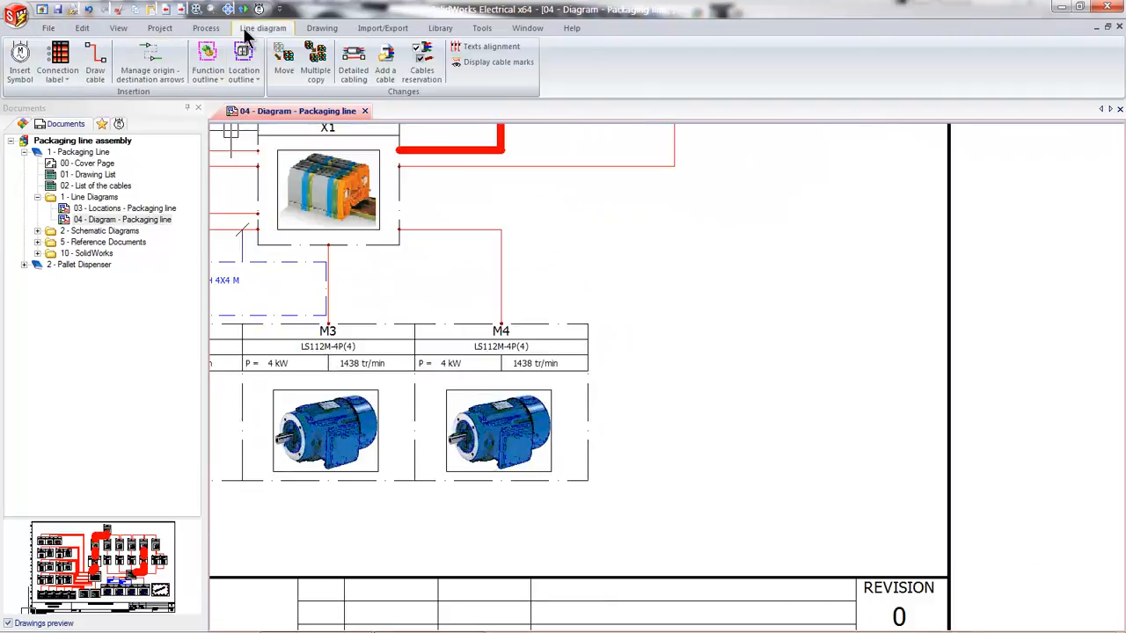
pyautogui.click(21, 66)
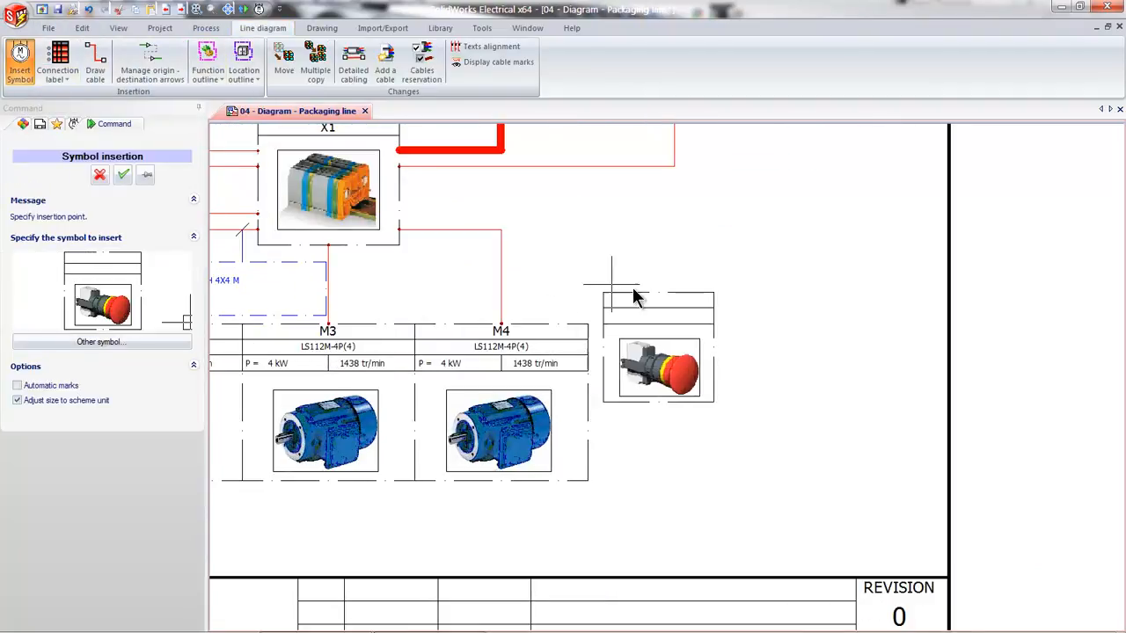
pyautogui.click(112, 341)
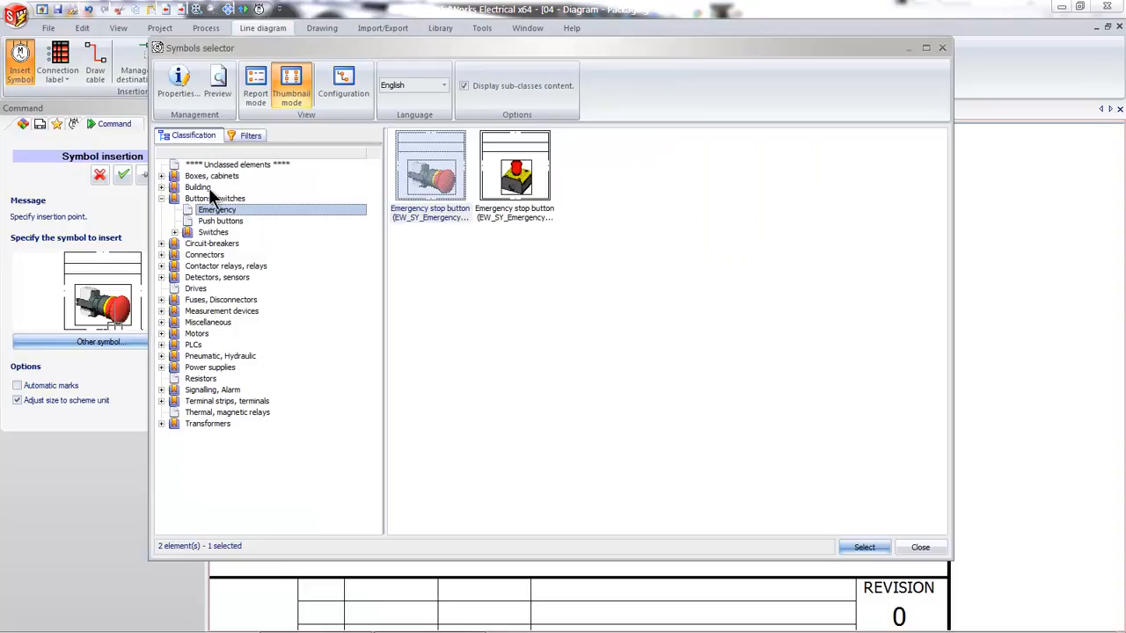
pyautogui.click(195, 334)
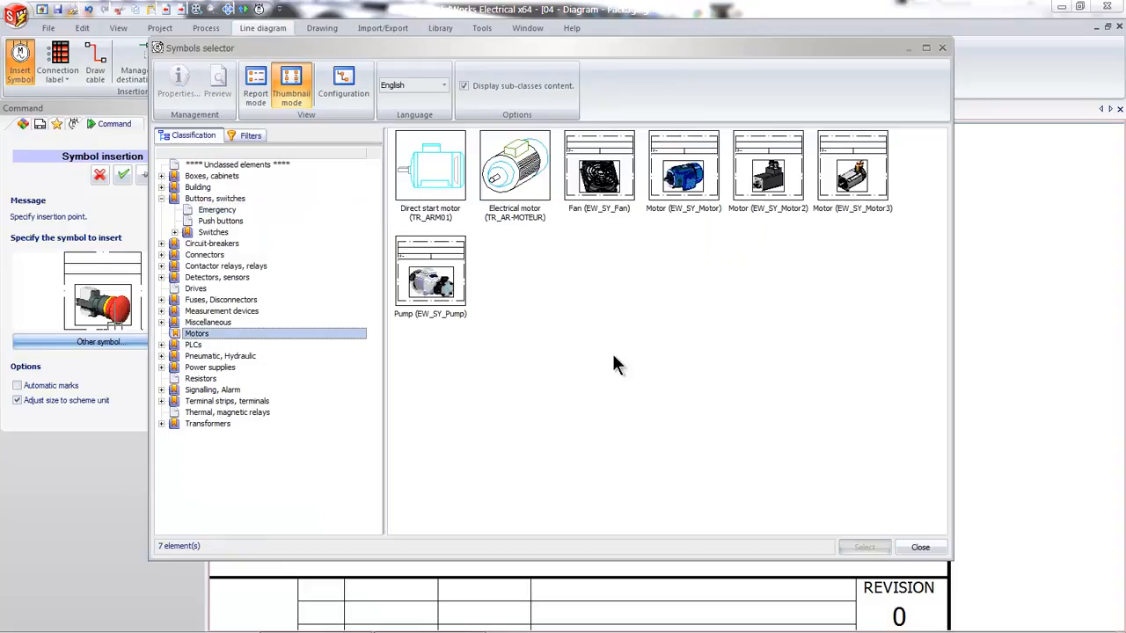
pyautogui.click(691, 176)
pyautogui.doubleClick(691, 176)
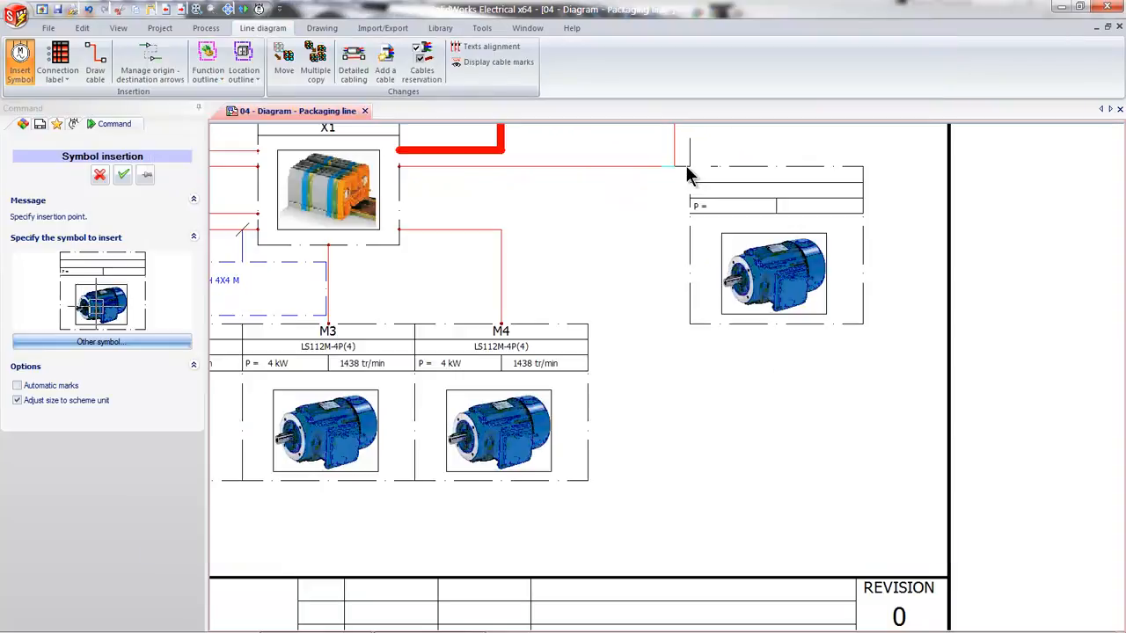
pyautogui.click(589, 322)
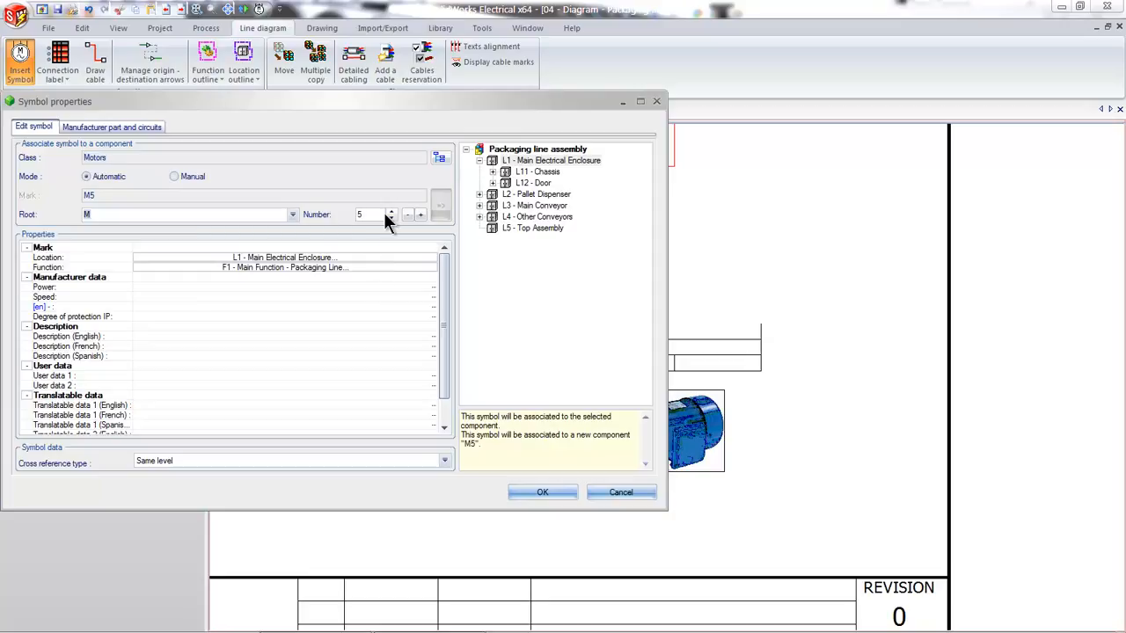
# Give the new motor symbol the English description "Motor" and assign it to location L4 - Other Conveyors
pyautogui.click(182, 336)
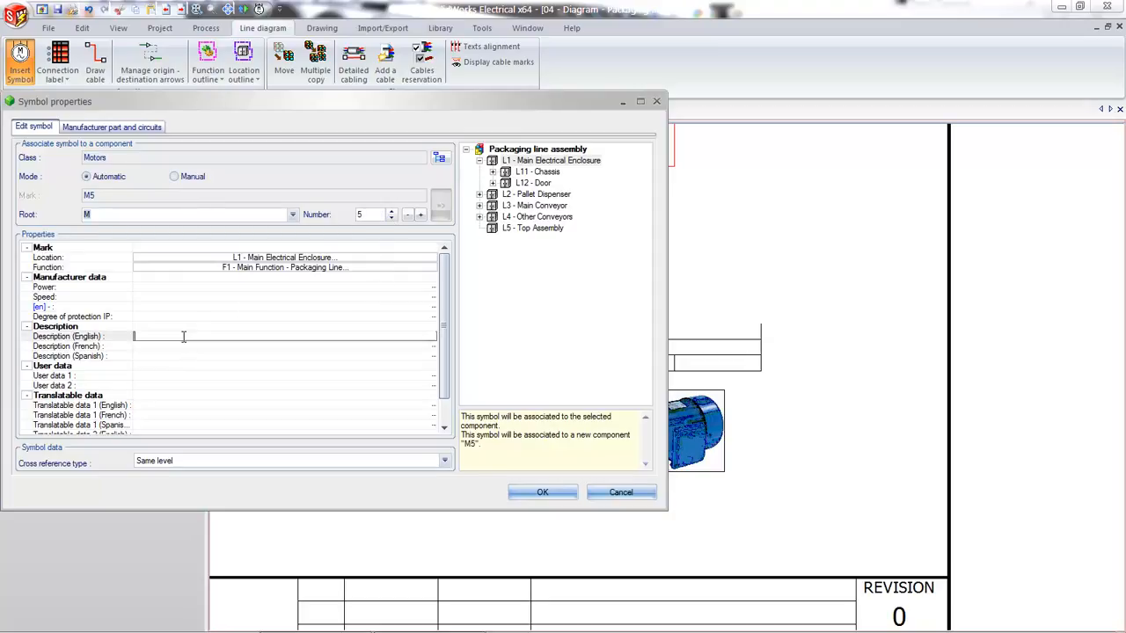
pyautogui.write('Motor')
pyautogui.click(244, 256)
pyautogui.click(294, 326)
pyautogui.doubleClick(290, 327)
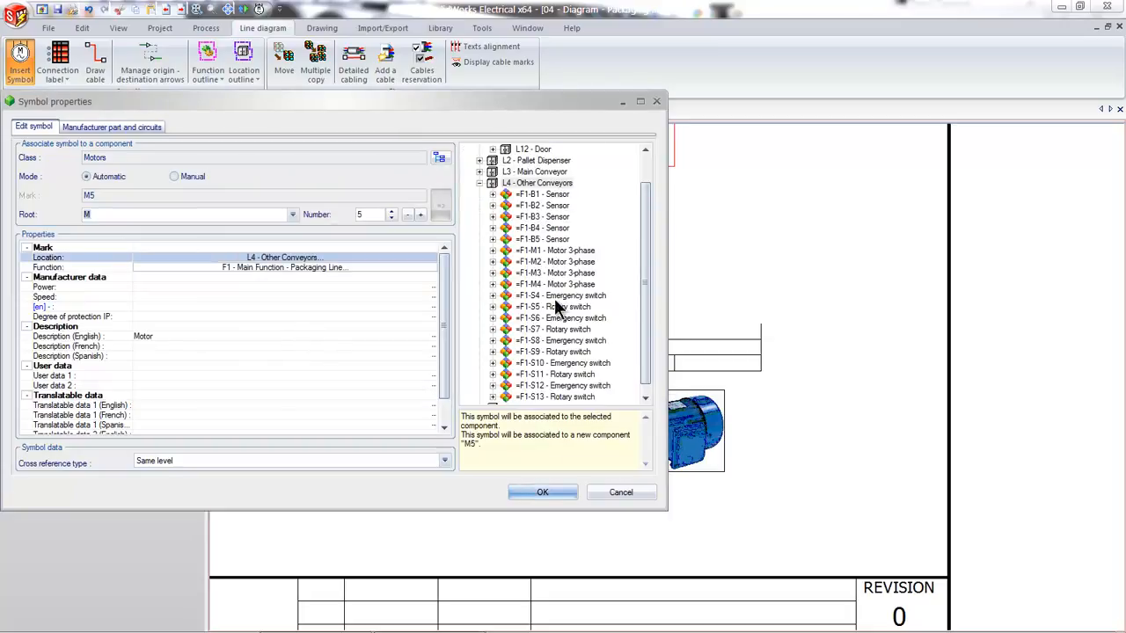
pyautogui.click(536, 492)
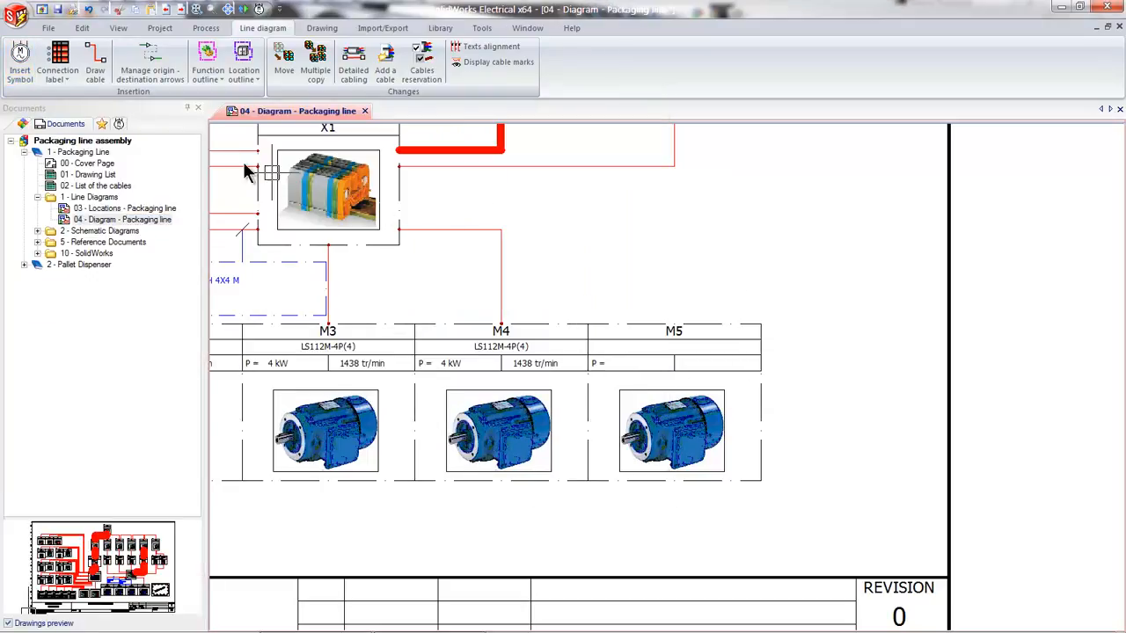
# Draw a cable from motor M5 to terminal strip X1 in the line diagram
pyautogui.click(93, 66)
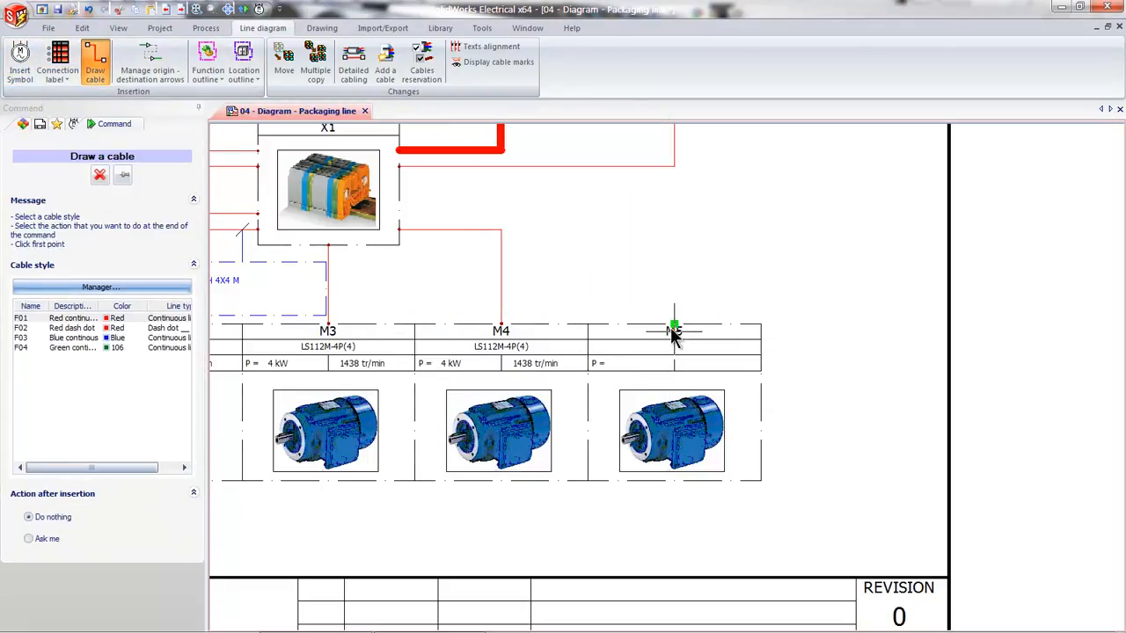
pyautogui.click(673, 332)
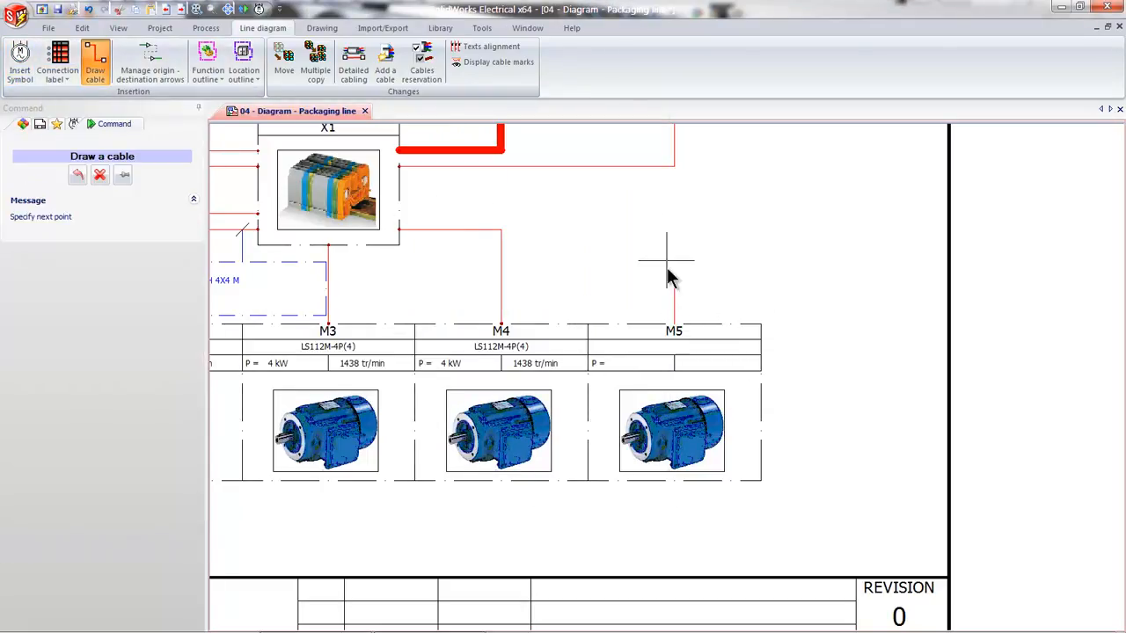
pyautogui.click(393, 192)
pyautogui.scroll(-2, 558, 239)
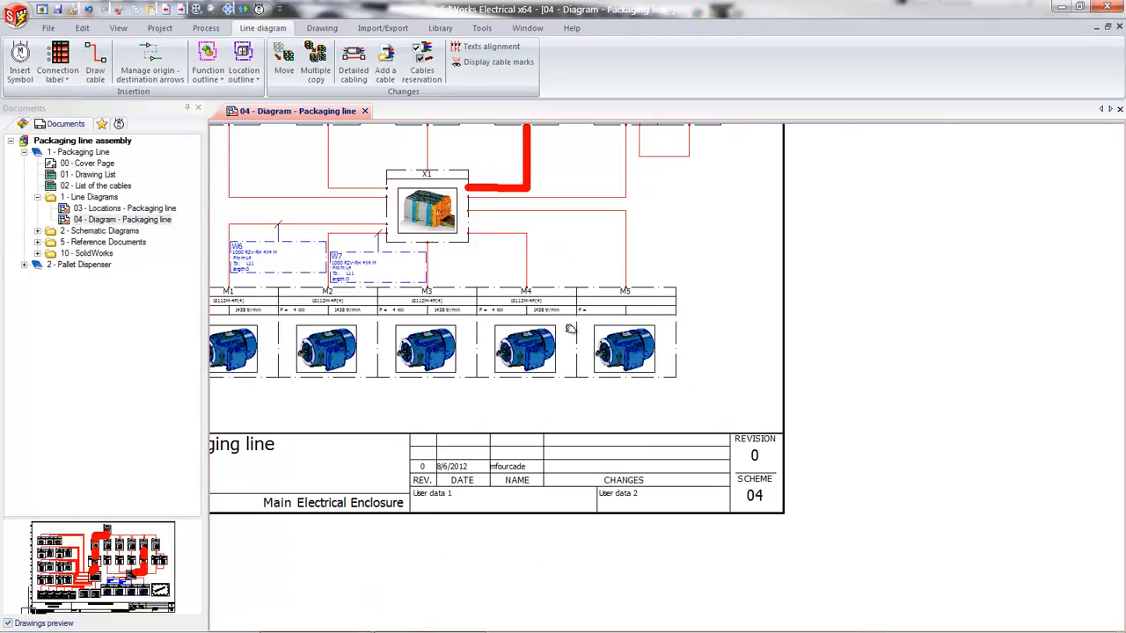
# Open the 05 - Power - Packaging Line drawing from the schematic diagrams of book 1 - Packaging Line
pyautogui.doubleClick(98, 231)
pyautogui.doubleClick(132, 243)
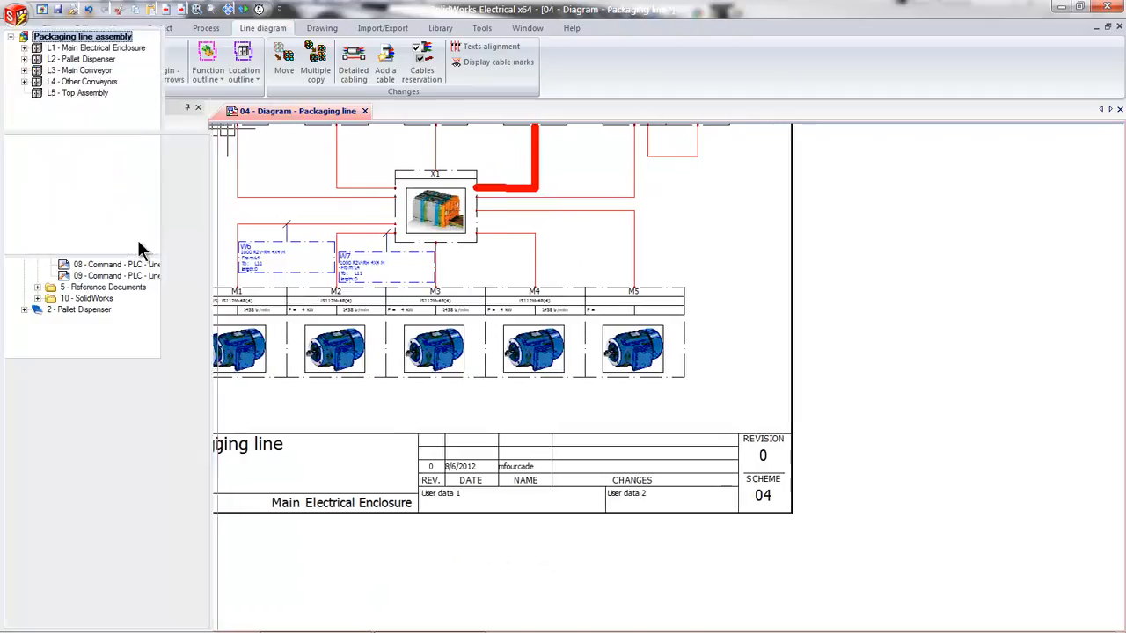
pyautogui.scroll(3, 594, 374)
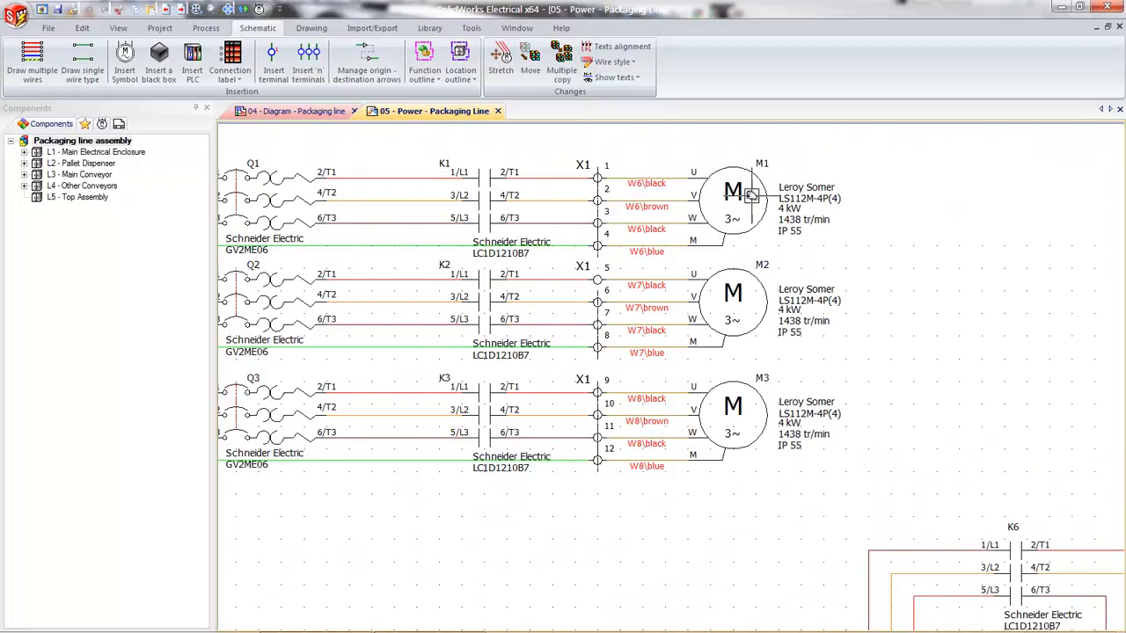
pyautogui.moveTo(573, 527); pyautogui.dragTo(822, 432, button='middle')
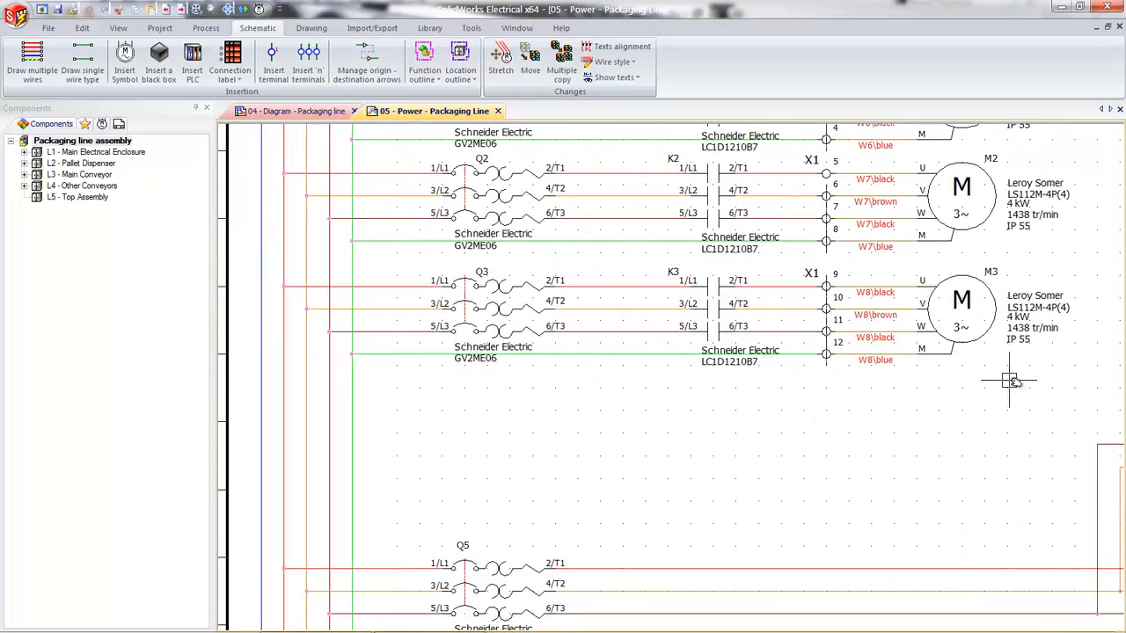
pyautogui.moveTo(1042, 385); pyautogui.dragTo(403, 264)
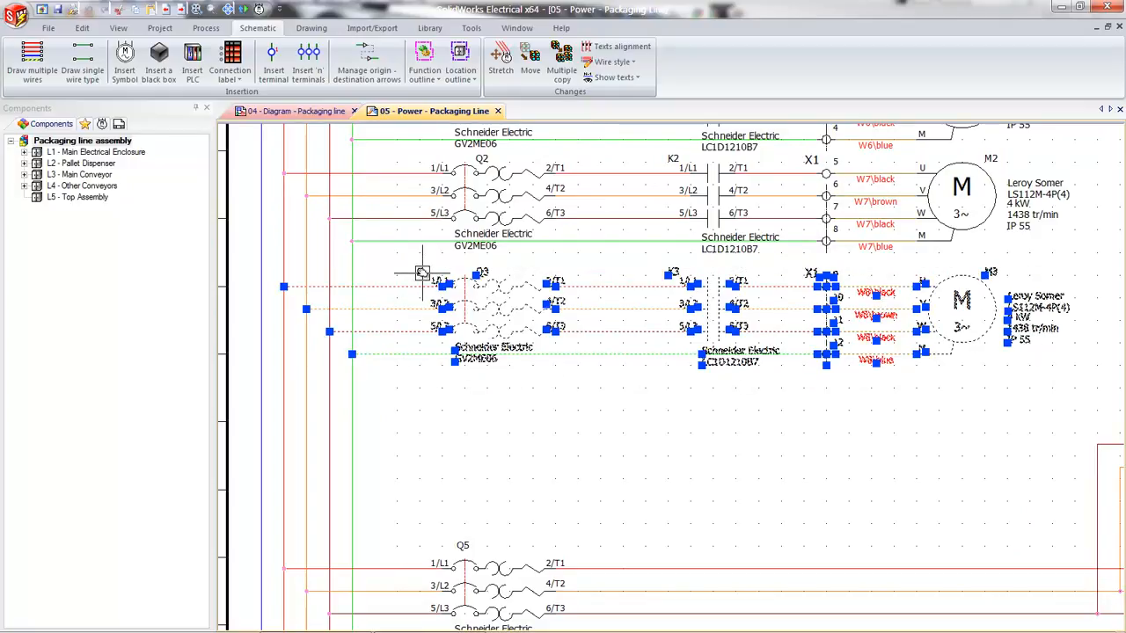
pyautogui.press('Escape')
# Draw three phase wires and a protection wire in the N L1 L2 L3 style from the supply lines, ending below motor M3, between circuits Q3 and Q5
pyautogui.moveTo(495, 434); pyautogui.dragTo(534, 421, button='middle')
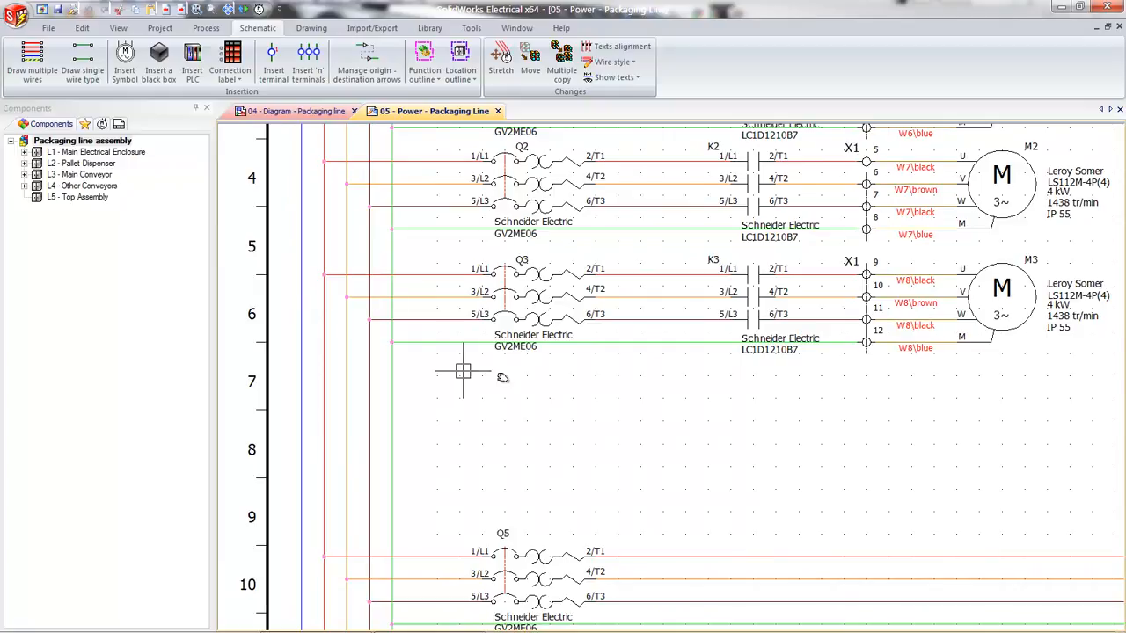
pyautogui.moveTo(694, 404); pyautogui.dragTo(666, 395, button='middle')
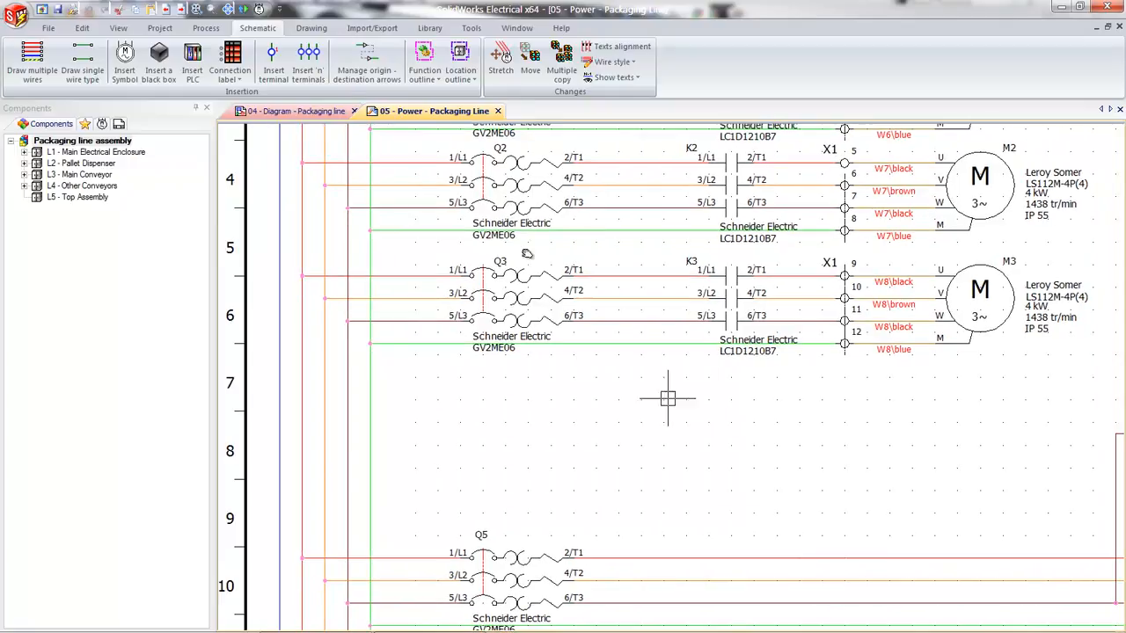
pyautogui.click(79, 65)
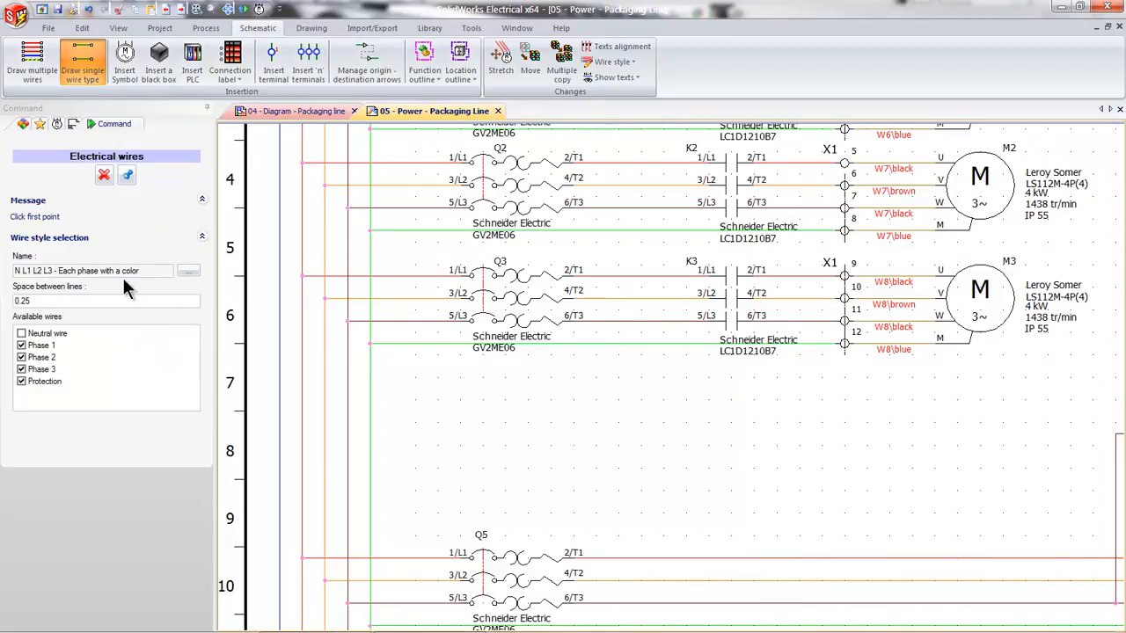
pyautogui.click(189, 271)
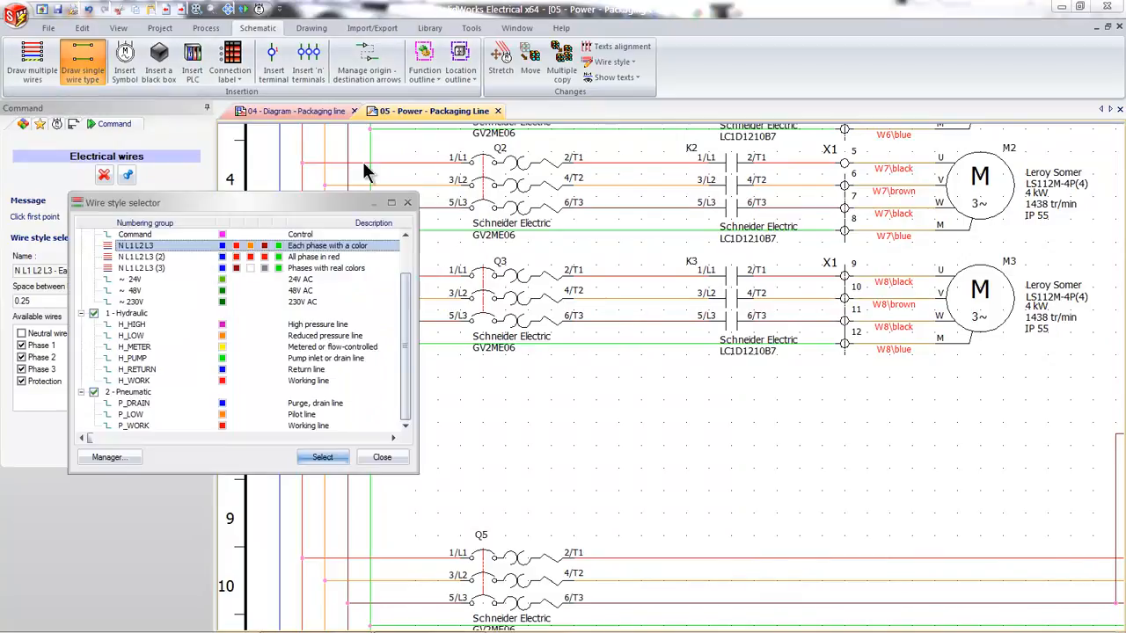
pyautogui.click(330, 459)
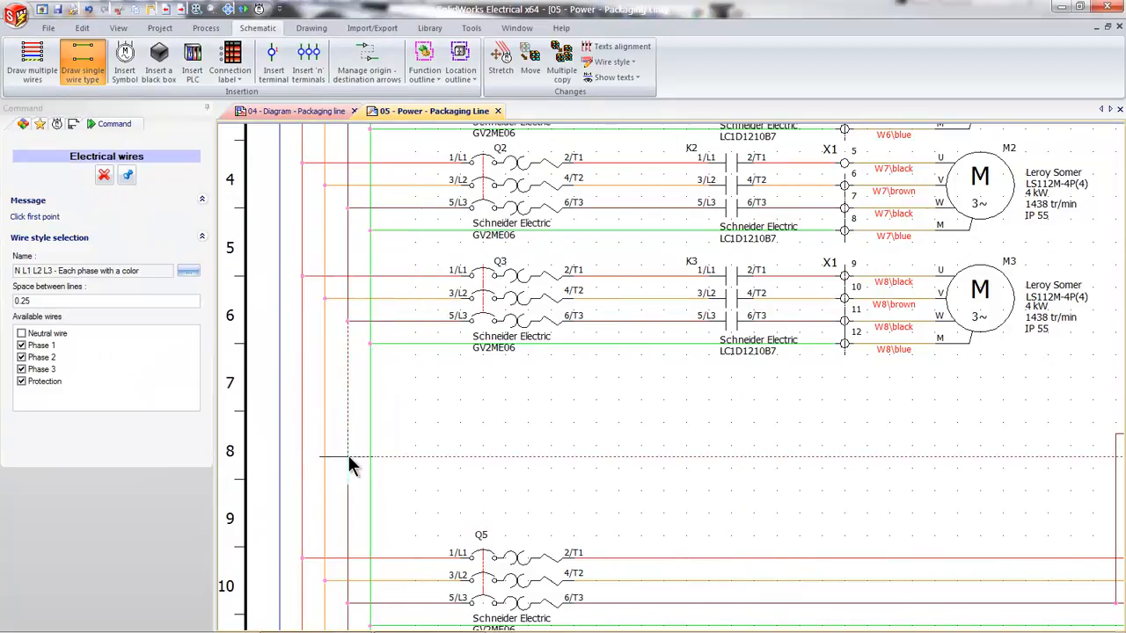
pyautogui.click(300, 409)
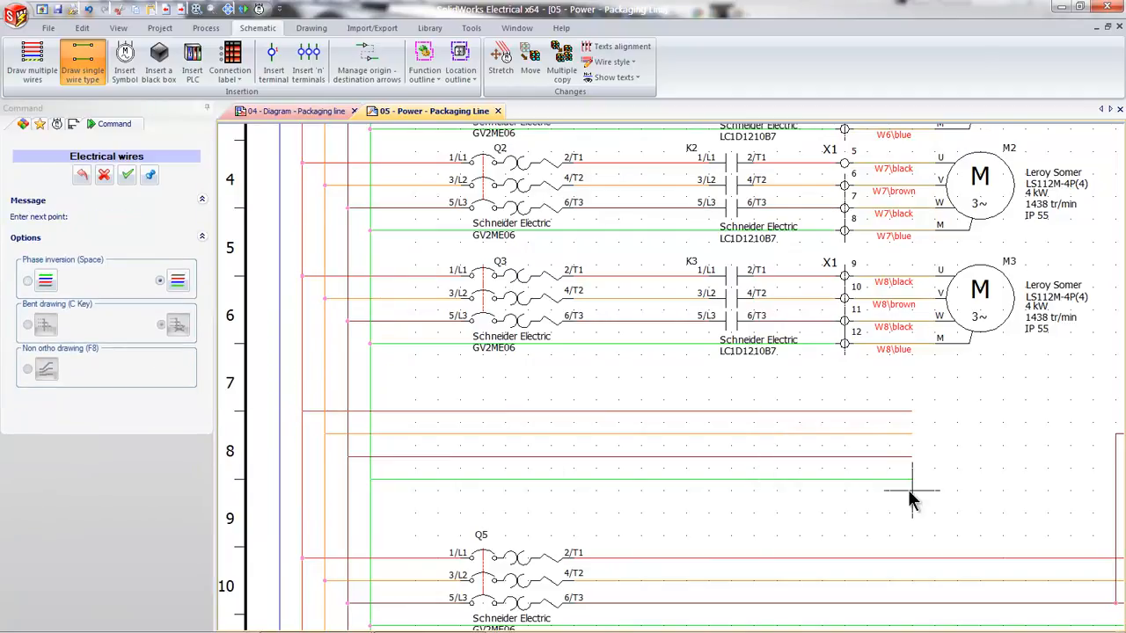
pyautogui.click(934, 486)
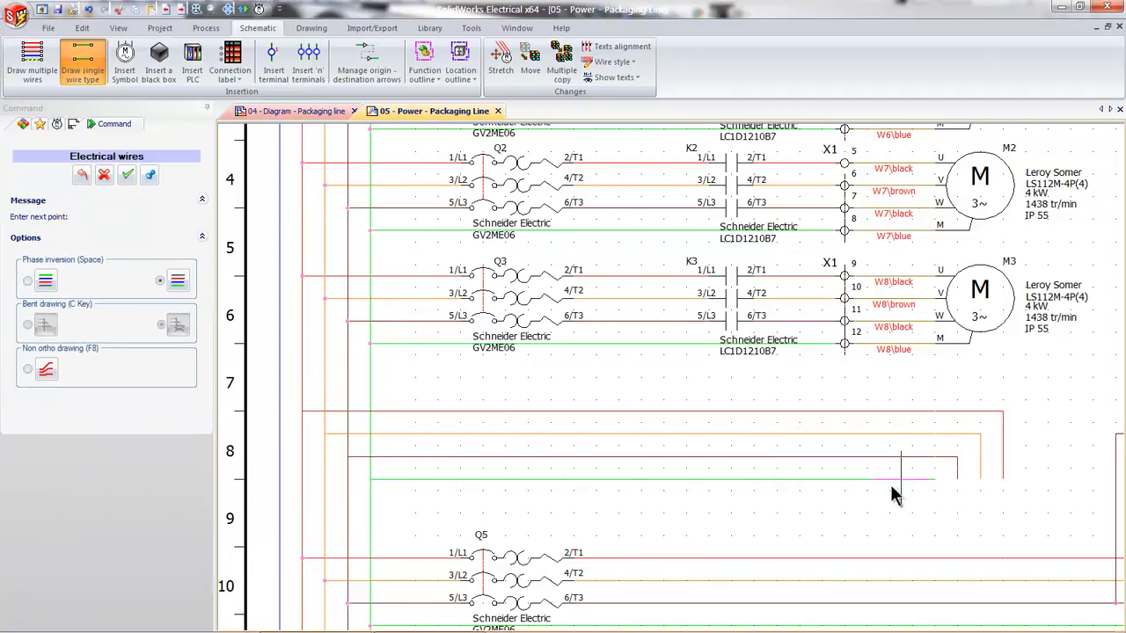
pyautogui.press('space')
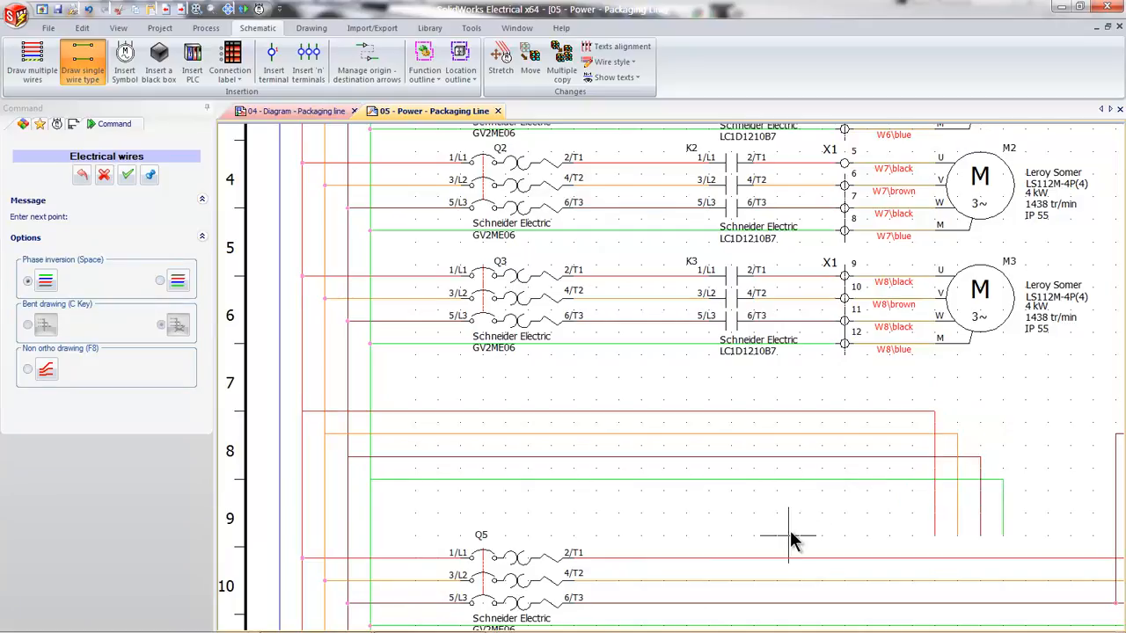
pyautogui.press('space')
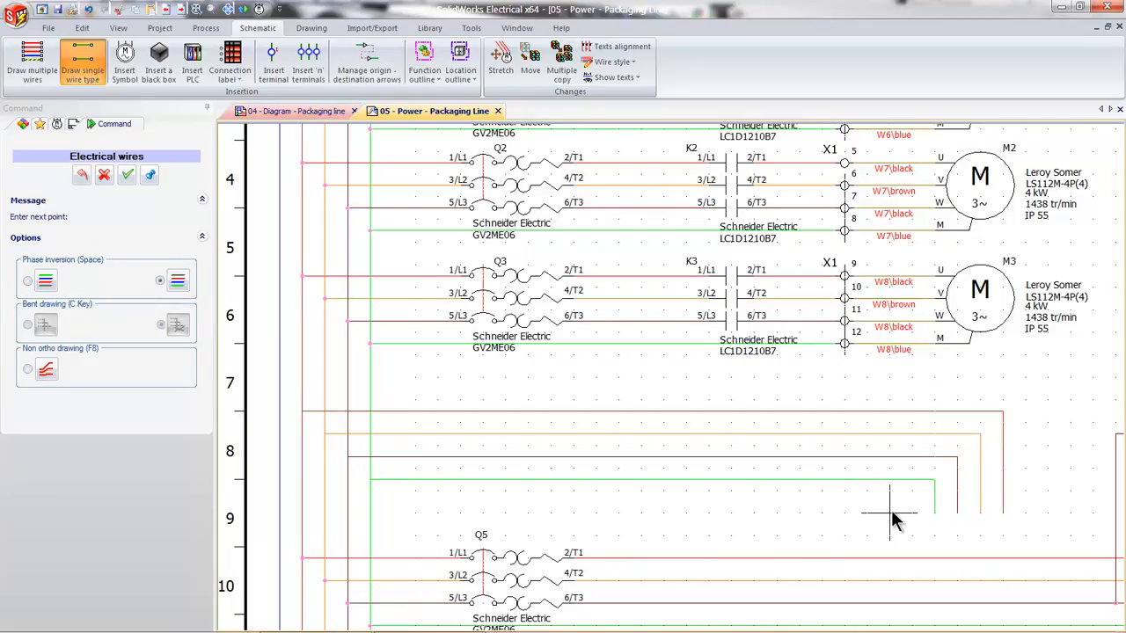
pyautogui.press('Escape')
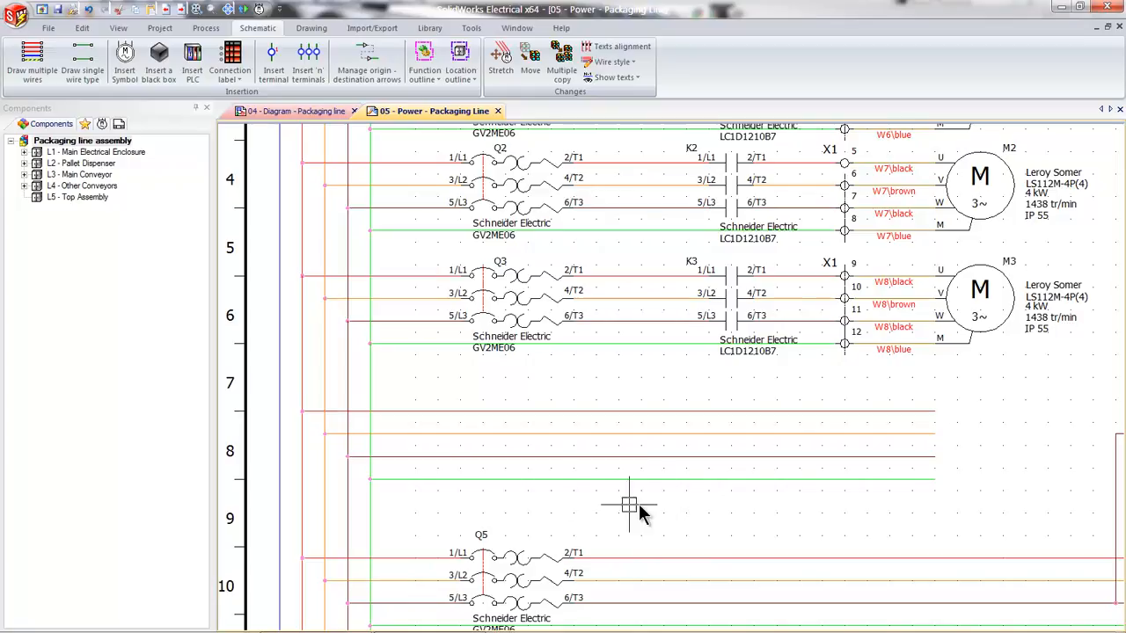
# Copy the new green protection wire and paste the copy just below the original, shifted towards the K6 wiring
pyautogui.moveTo(661, 502); pyautogui.dragTo(598, 419, button='middle')
pyautogui.click(522, 399)
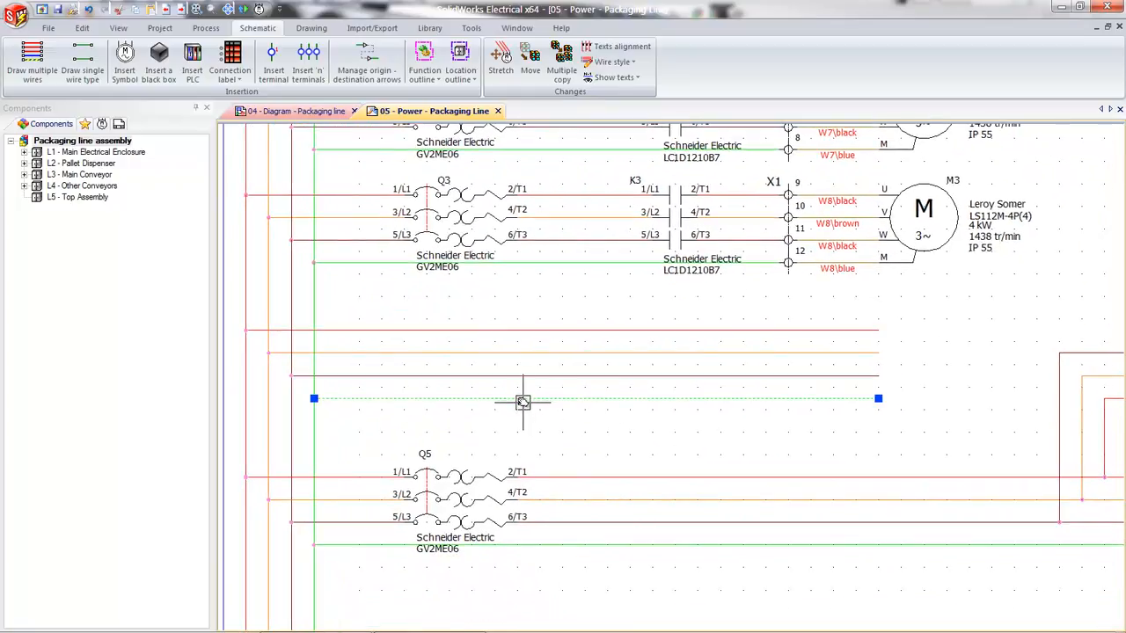
pyautogui.hotkey('ctrl', 'c')
pyautogui.hotkey('ctrl', 'v')
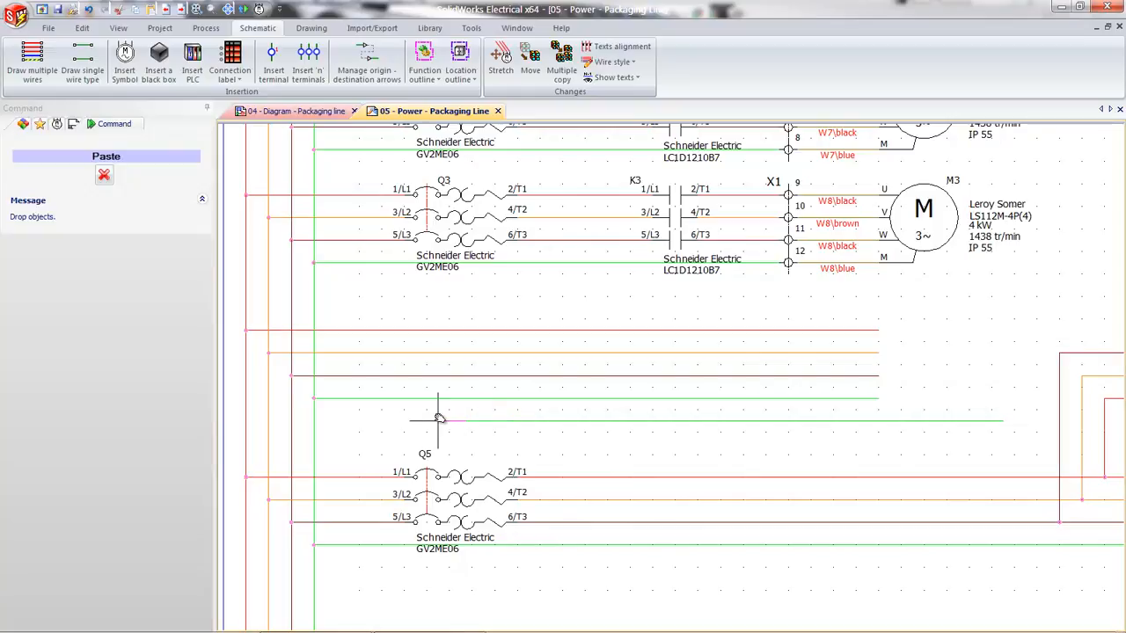
pyautogui.click(494, 424)
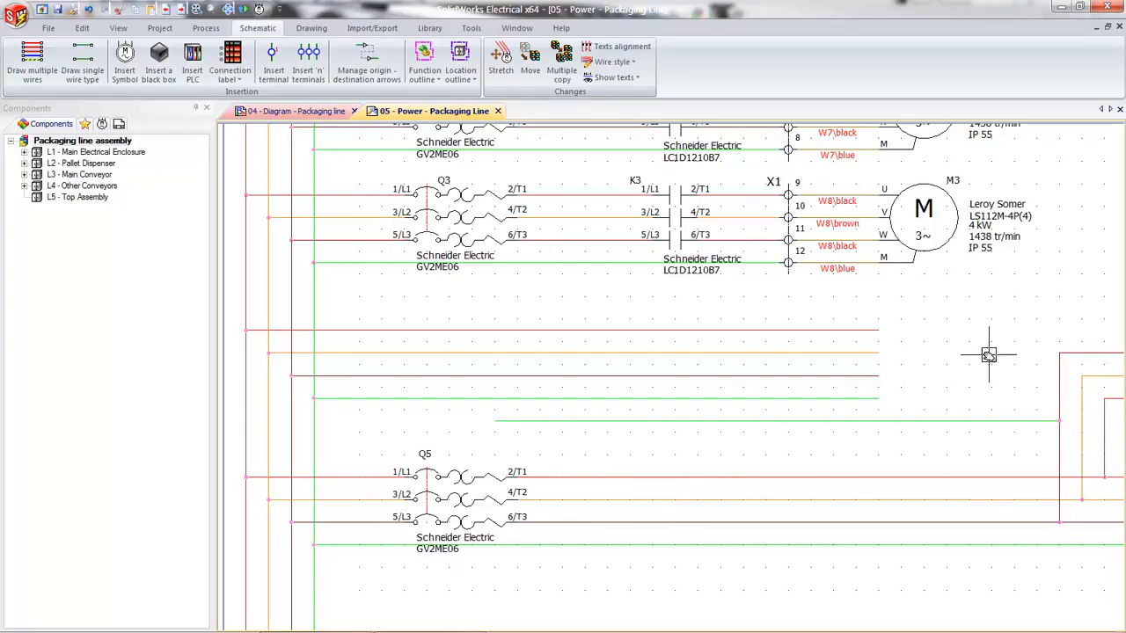
# Move both ends of the pasted green wire onto the original protection wire so that the two merge
pyautogui.click(1059, 376)
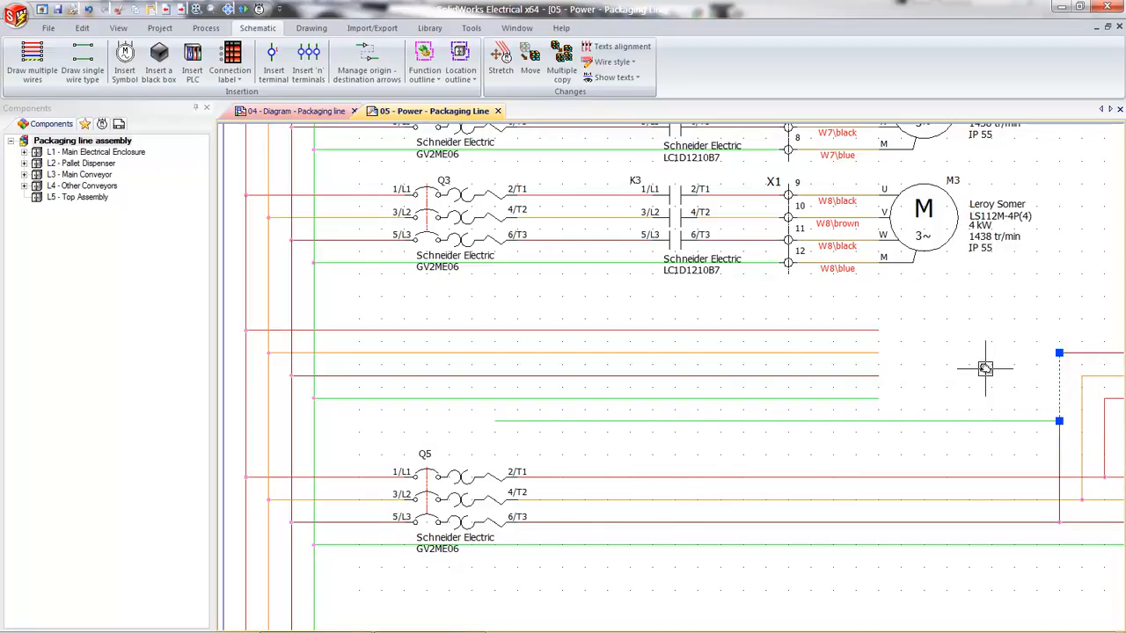
pyautogui.click(550, 422)
pyautogui.click(495, 421)
pyautogui.click(573, 398)
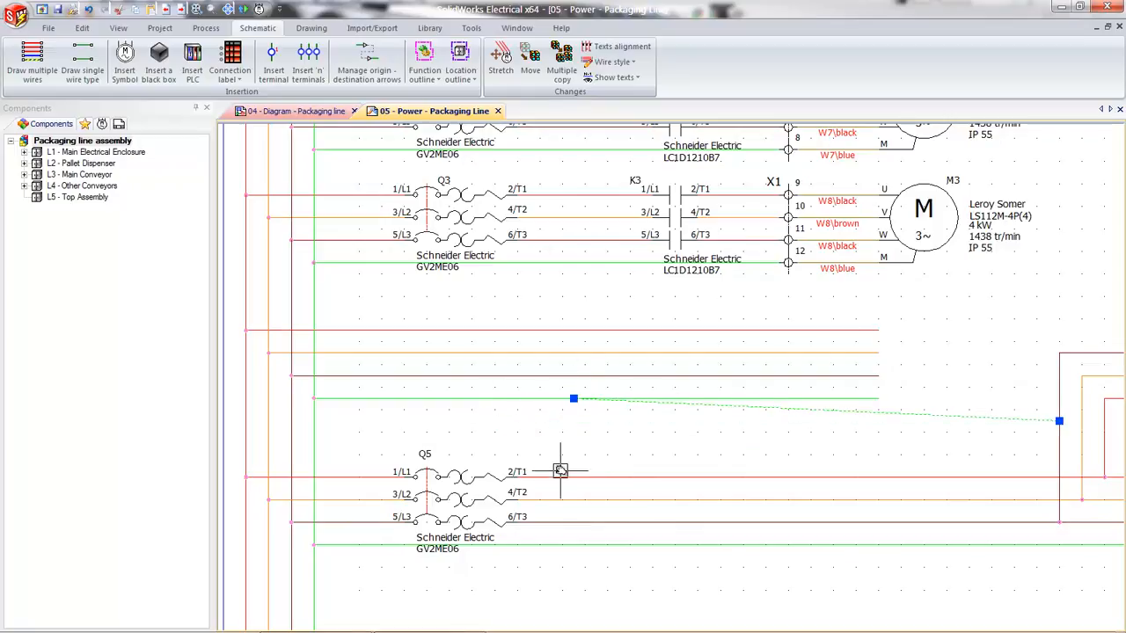
pyautogui.press('Escape')
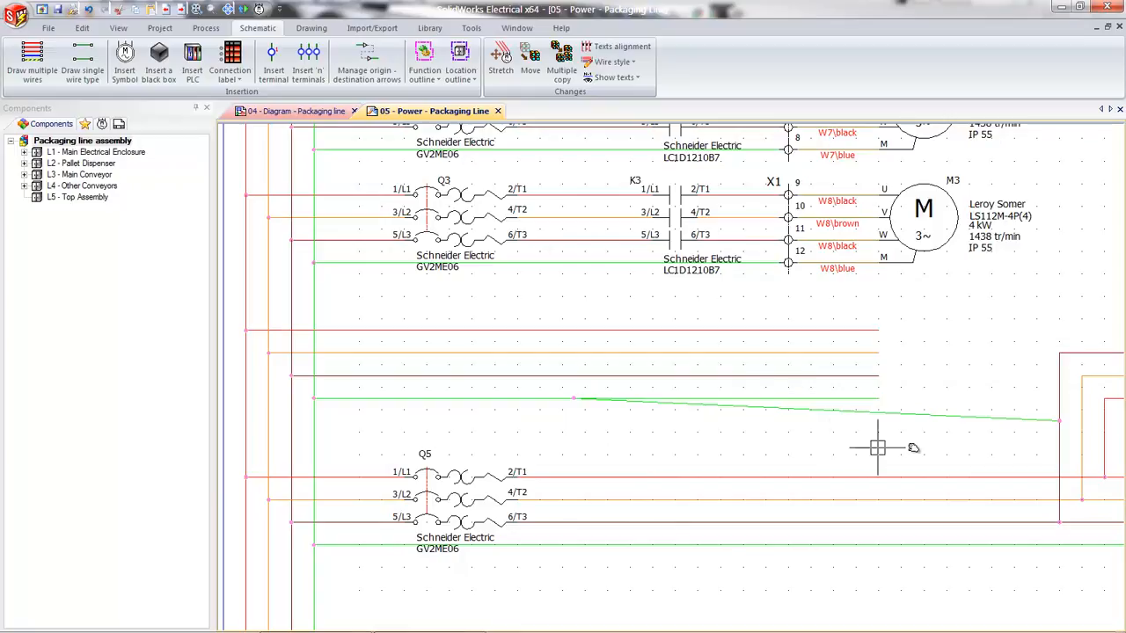
pyautogui.click(945, 414)
pyautogui.click(1060, 418)
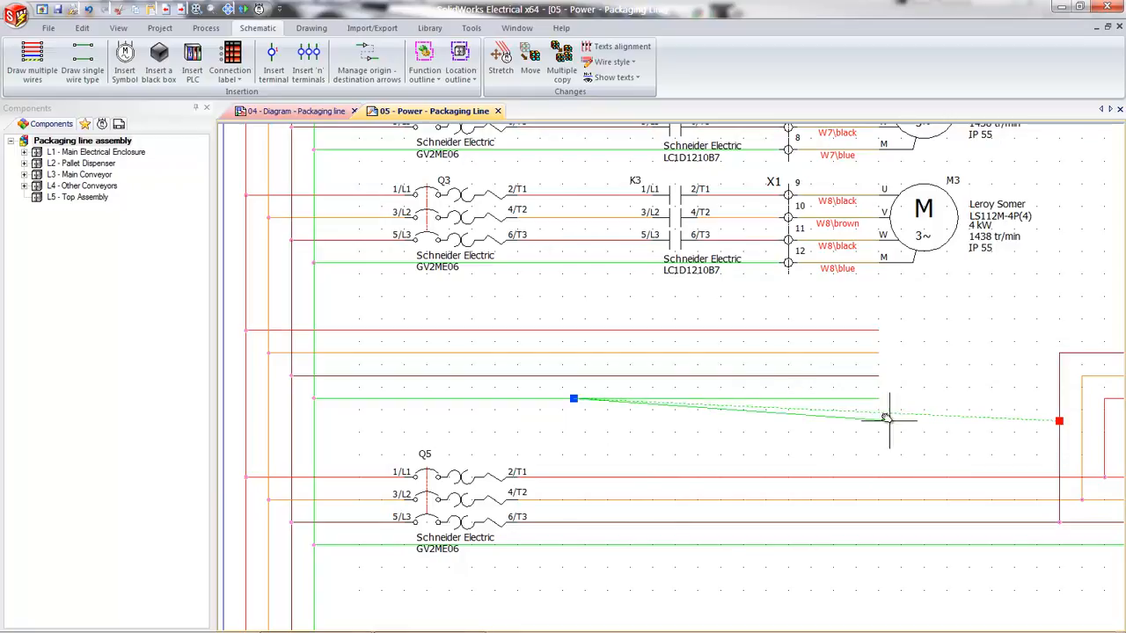
pyautogui.click(842, 399)
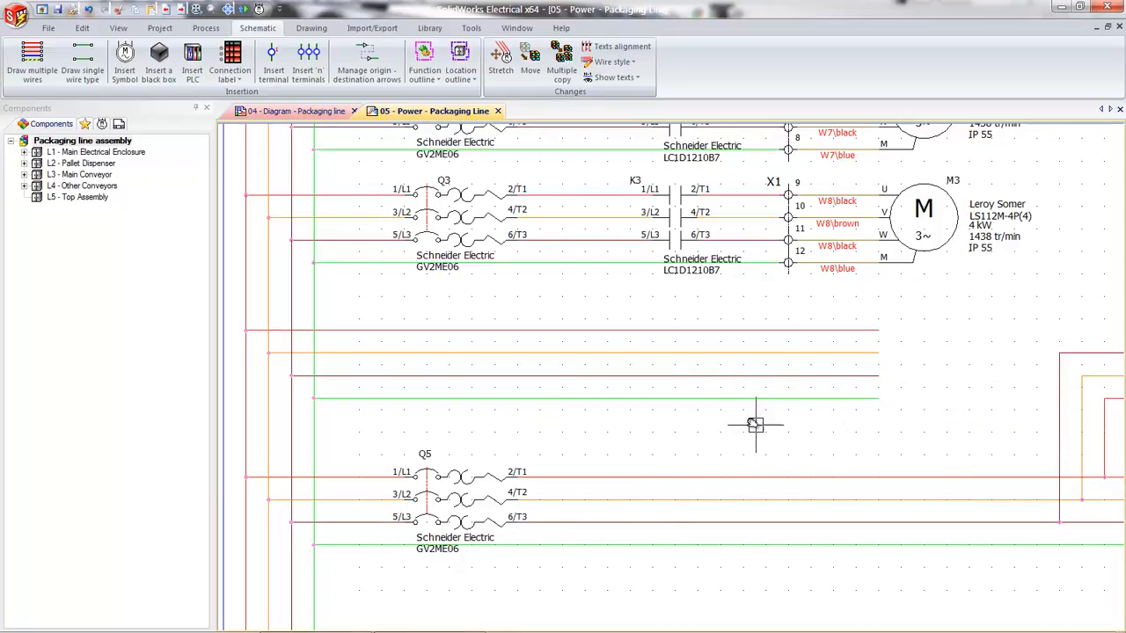
pyautogui.click(744, 399)
pyautogui.click(1060, 428)
pyautogui.press('Escape')
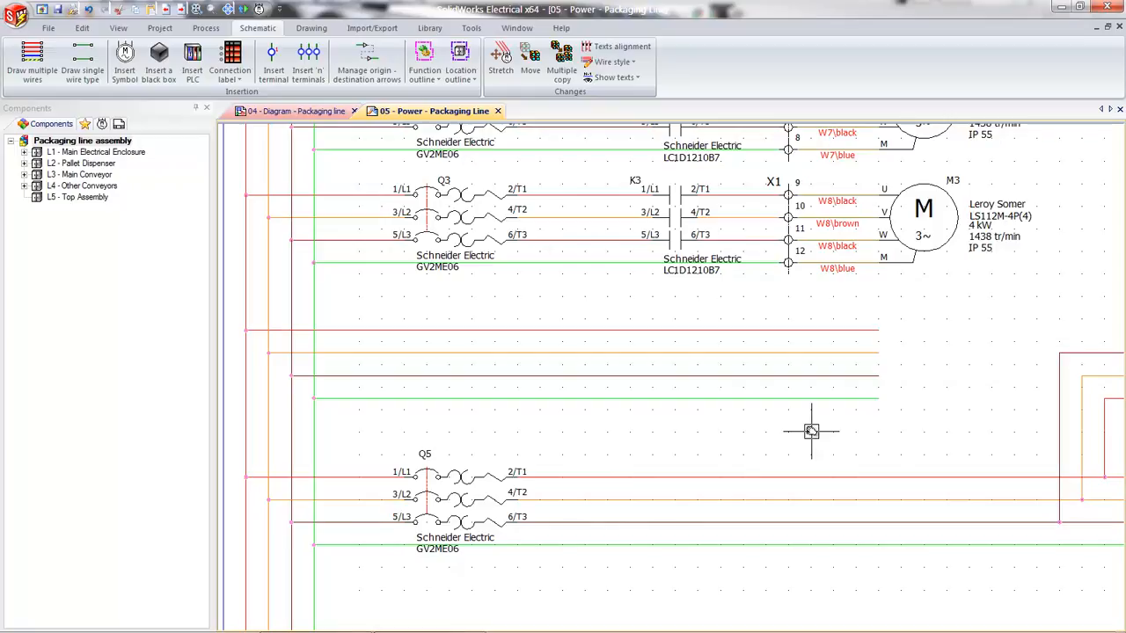
# Insert the three-phase motor symbol at the ends of the new wires and associate it with the existing component M5
pyautogui.click(124, 64)
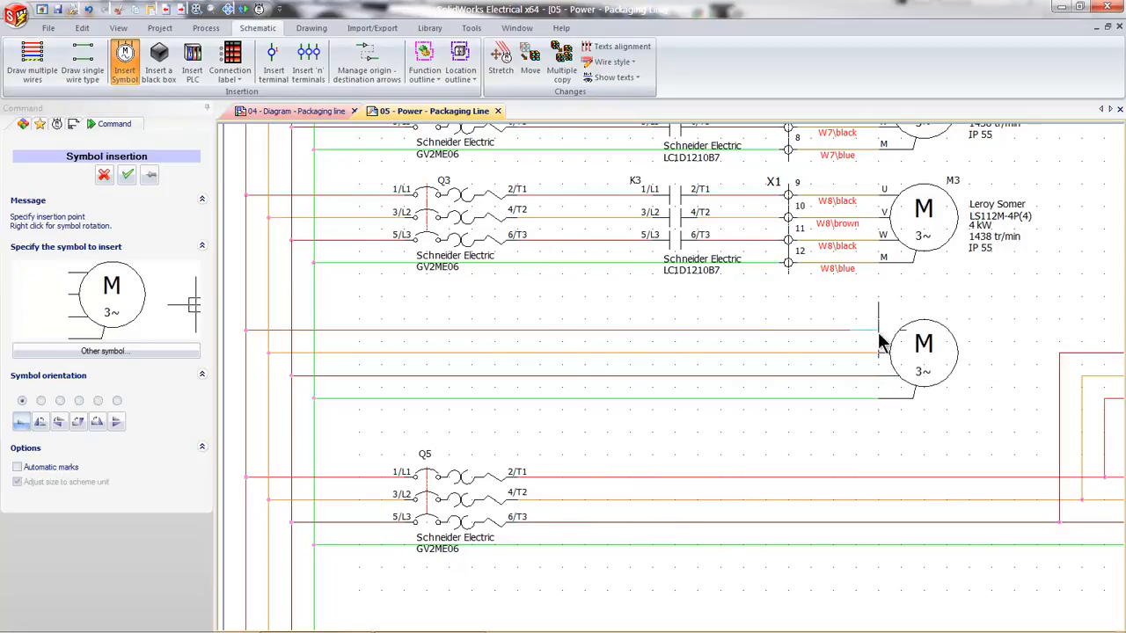
pyautogui.click(871, 327)
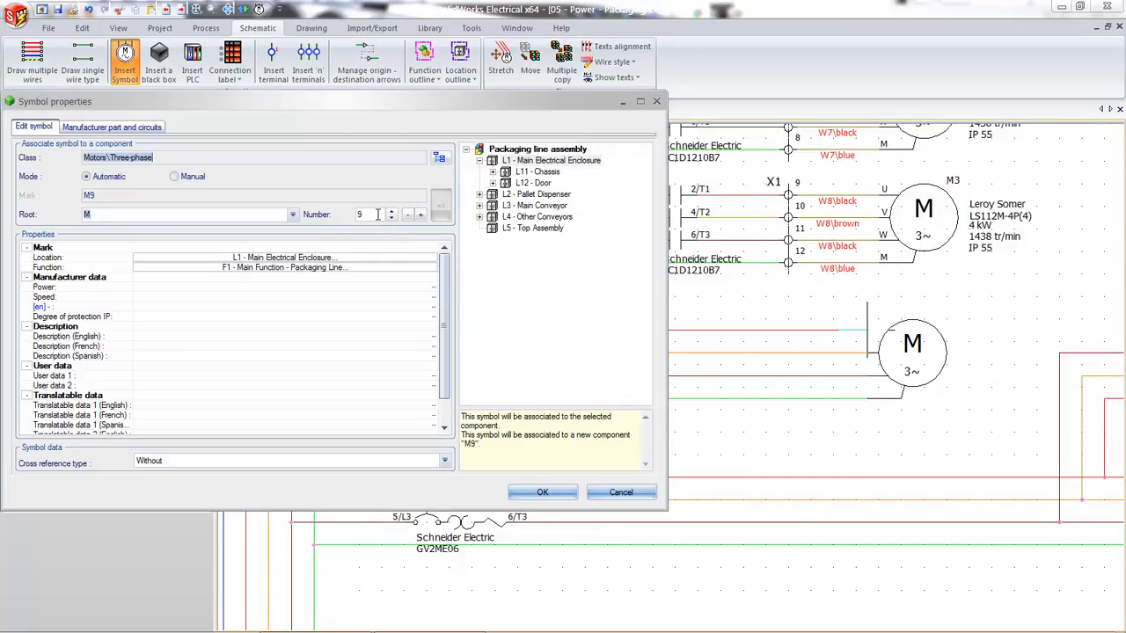
pyautogui.click(347, 215)
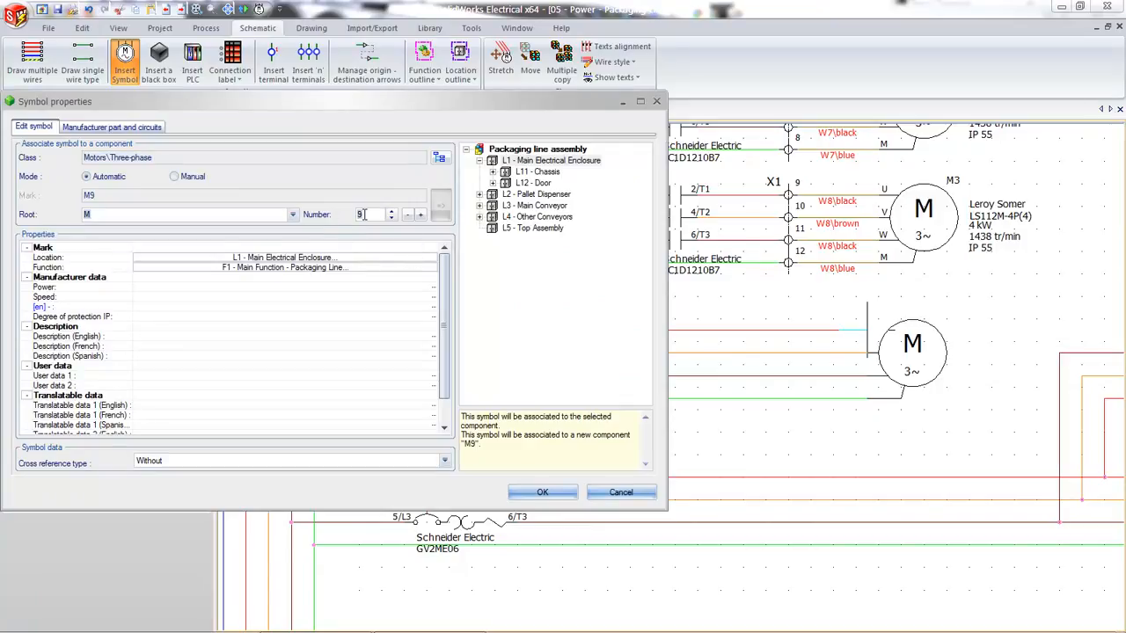
pyautogui.write('5')
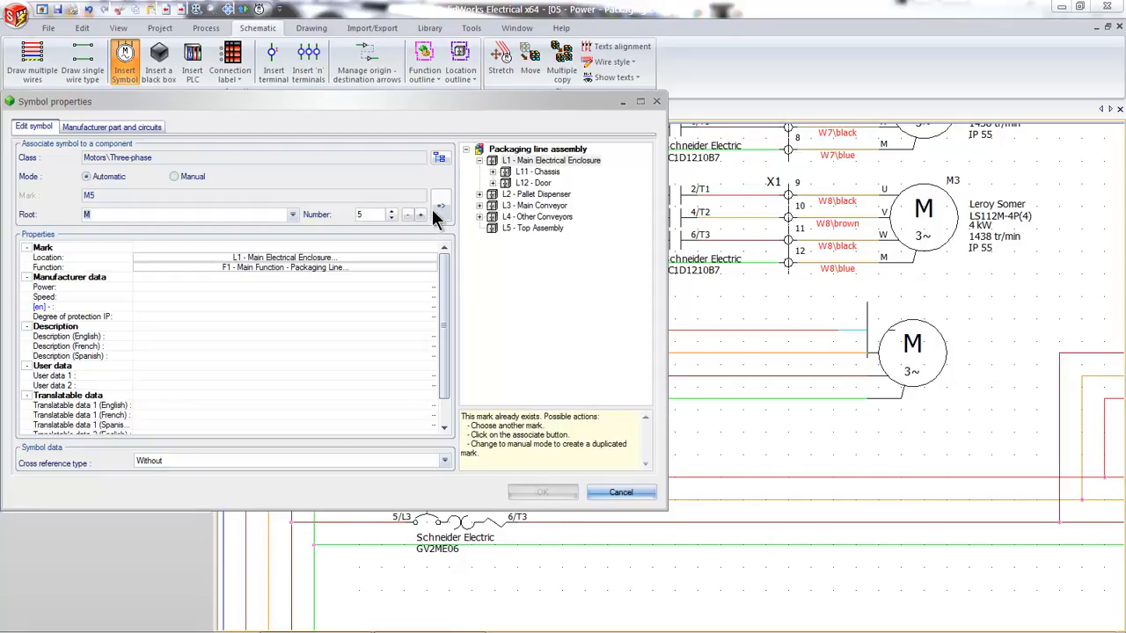
pyautogui.click(440, 211)
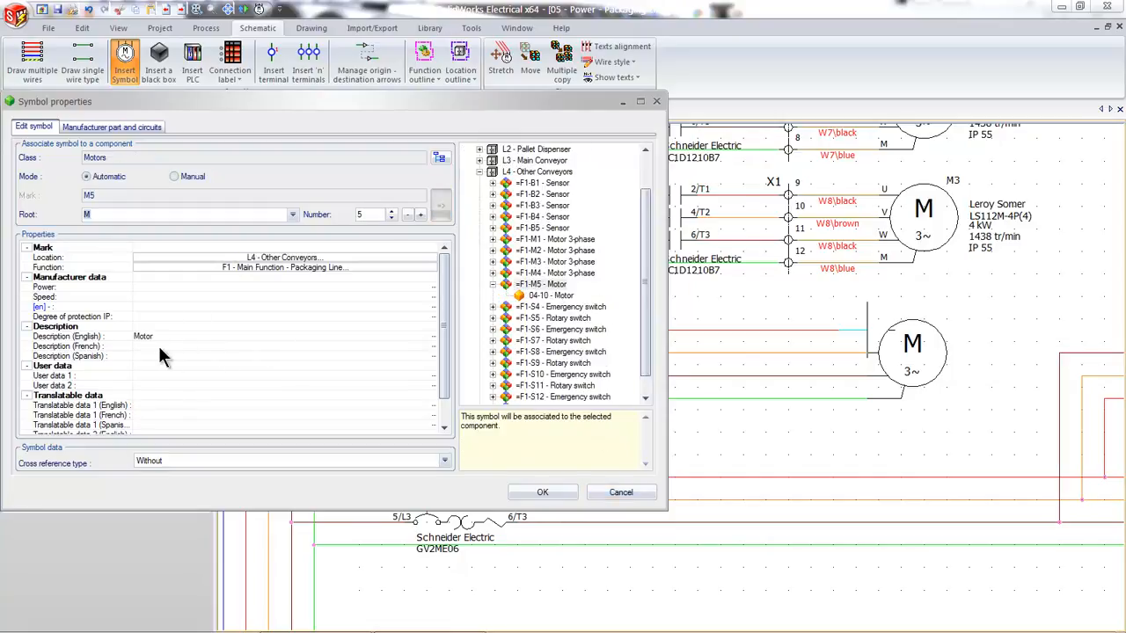
# Search the manufacturer parts for M5 among Leroy Somer base parts, filtering by the reference "ls"
pyautogui.click(140, 128)
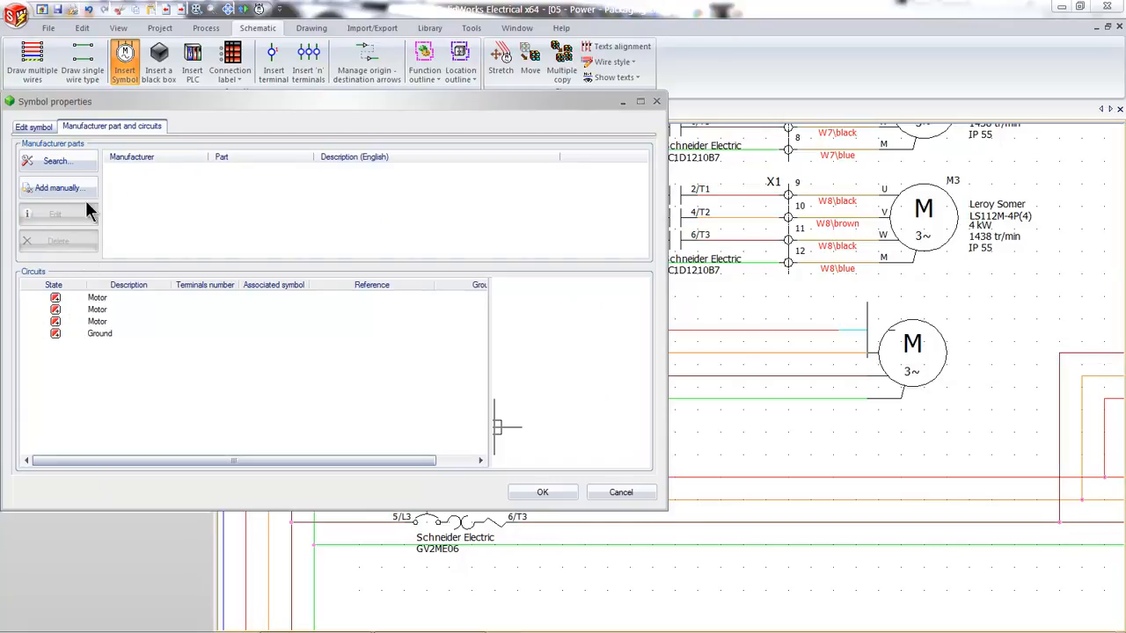
pyautogui.click(75, 162)
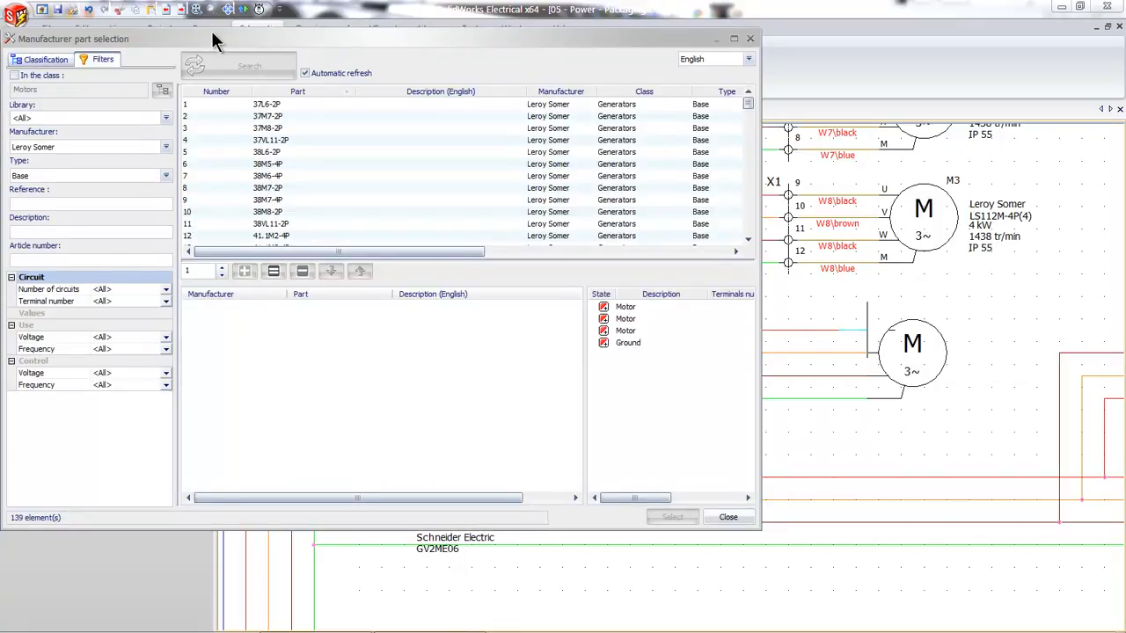
pyautogui.moveTo(211, 33); pyautogui.dragTo(270, 38)
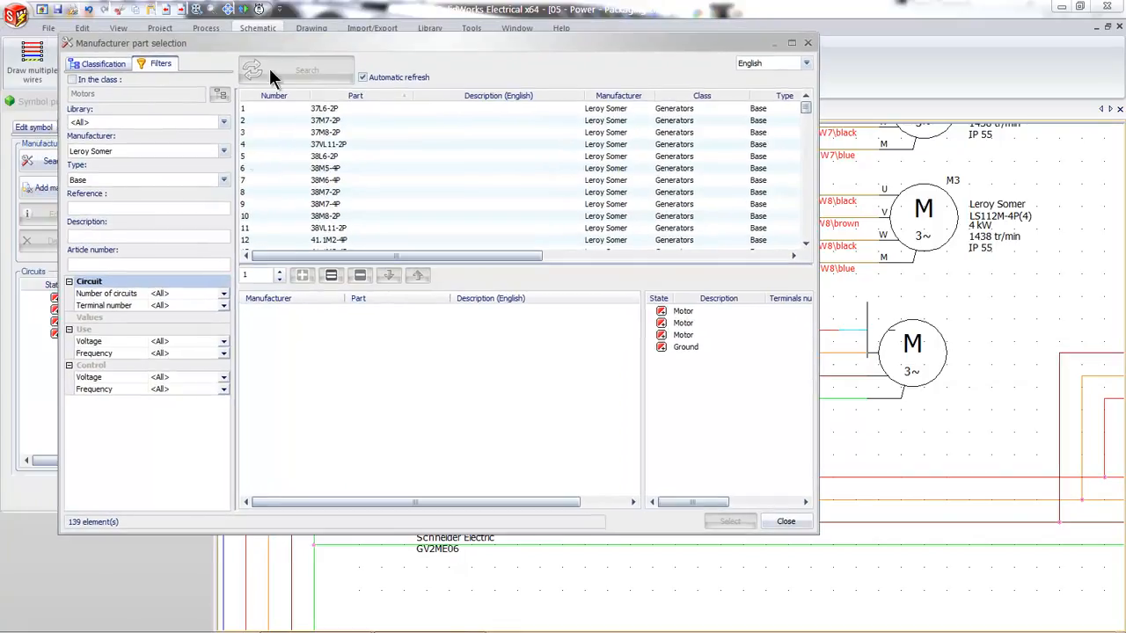
pyautogui.click(224, 151)
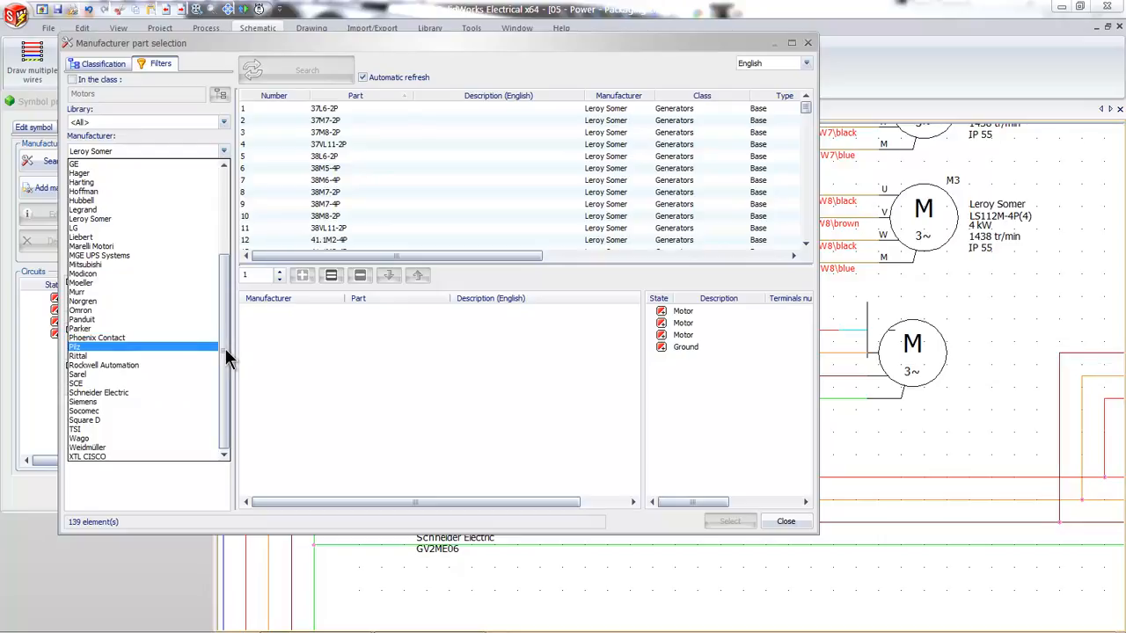
pyautogui.moveTo(226, 356); pyautogui.dragTo(230, 252)
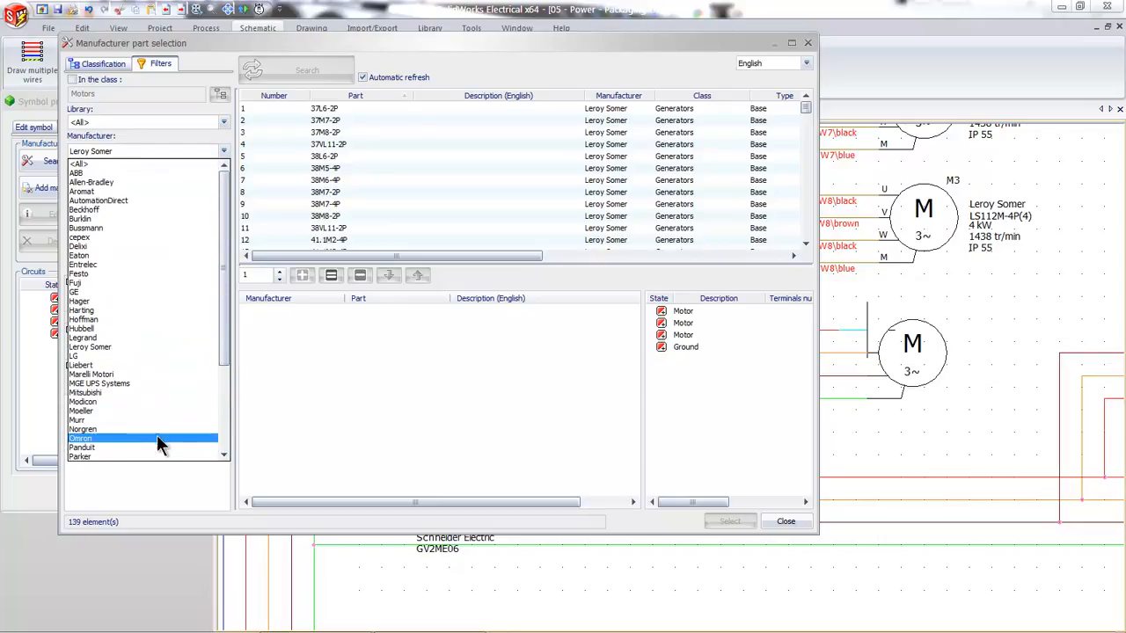
pyautogui.click(163, 131)
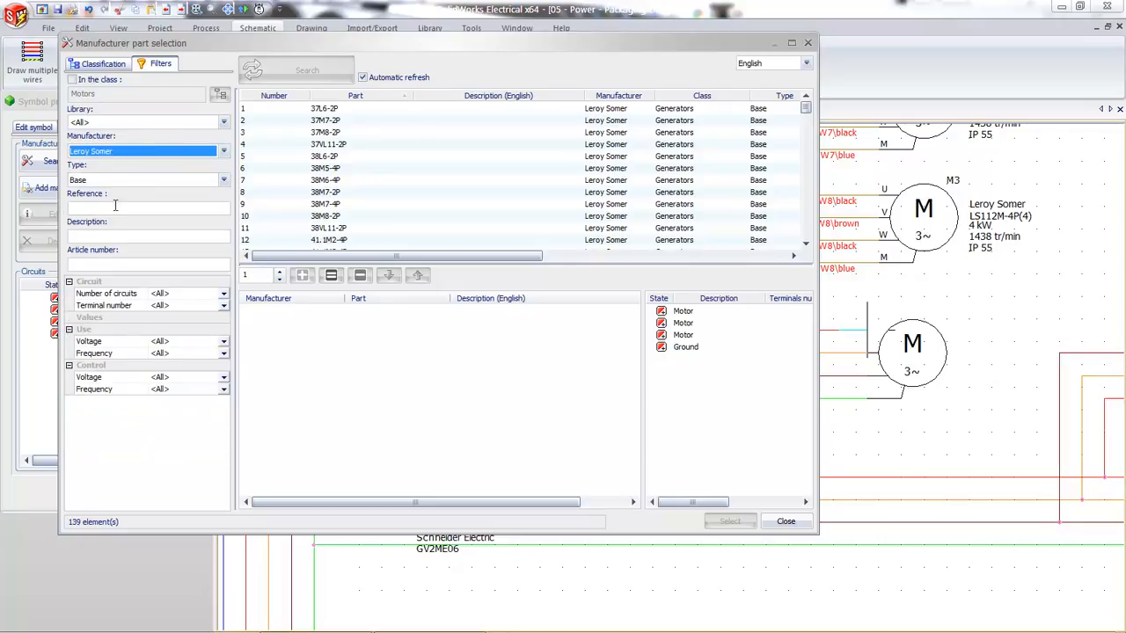
pyautogui.click(115, 208)
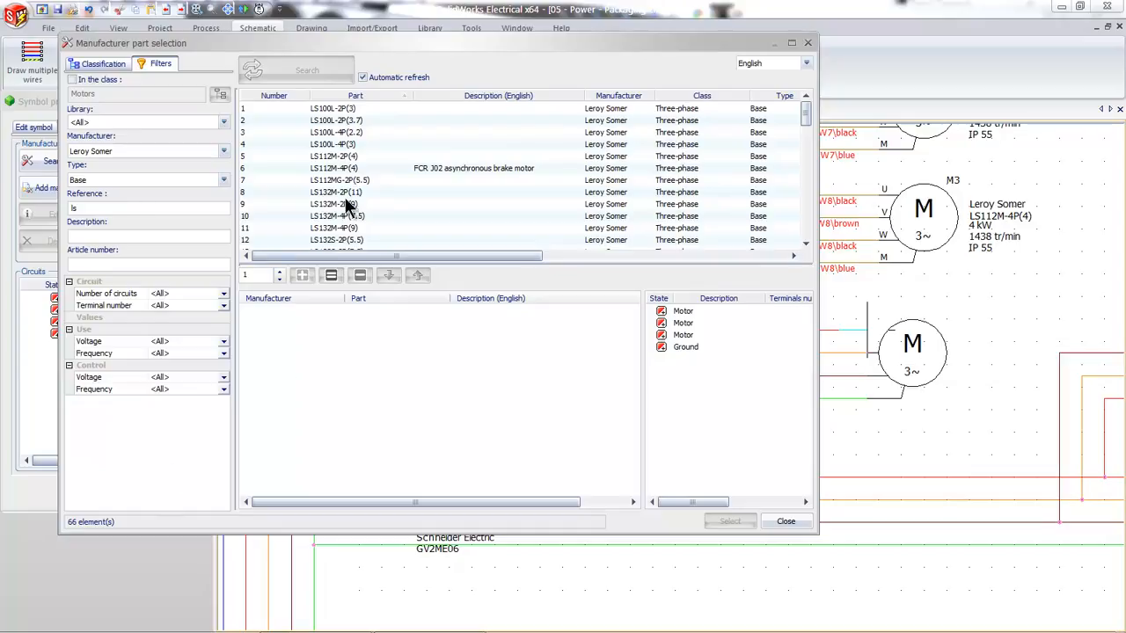
# Assign the Leroy Somer part LS112M-4P(4) to motor M5 and confirm the symbol's properties
pyautogui.click(351, 169)
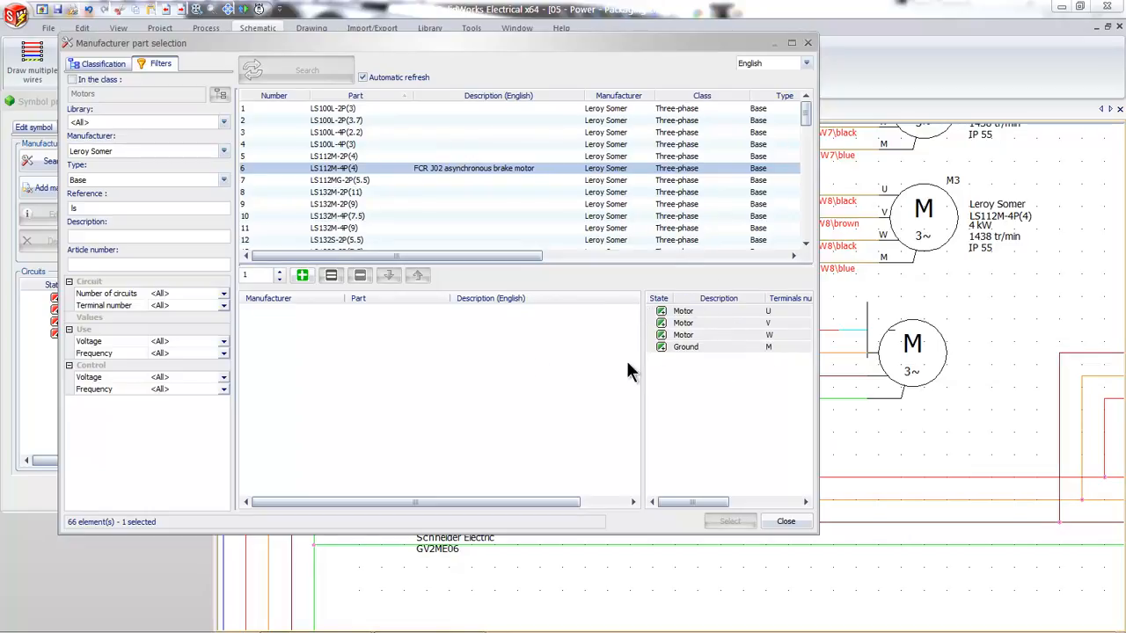
pyautogui.click(304, 277)
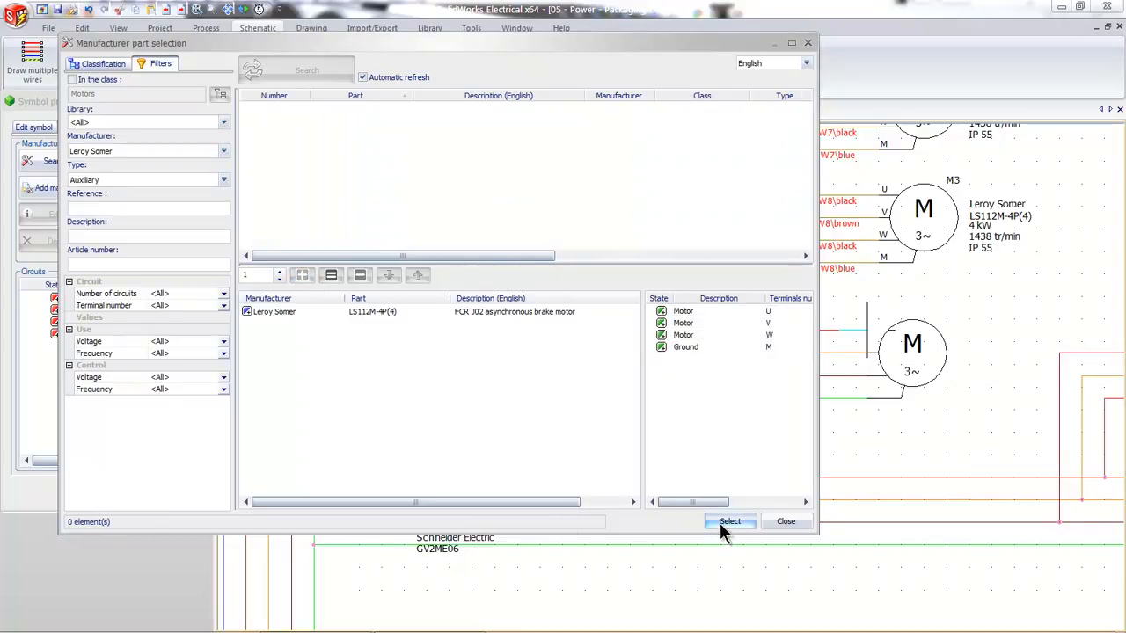
pyautogui.click(730, 522)
pyautogui.click(543, 492)
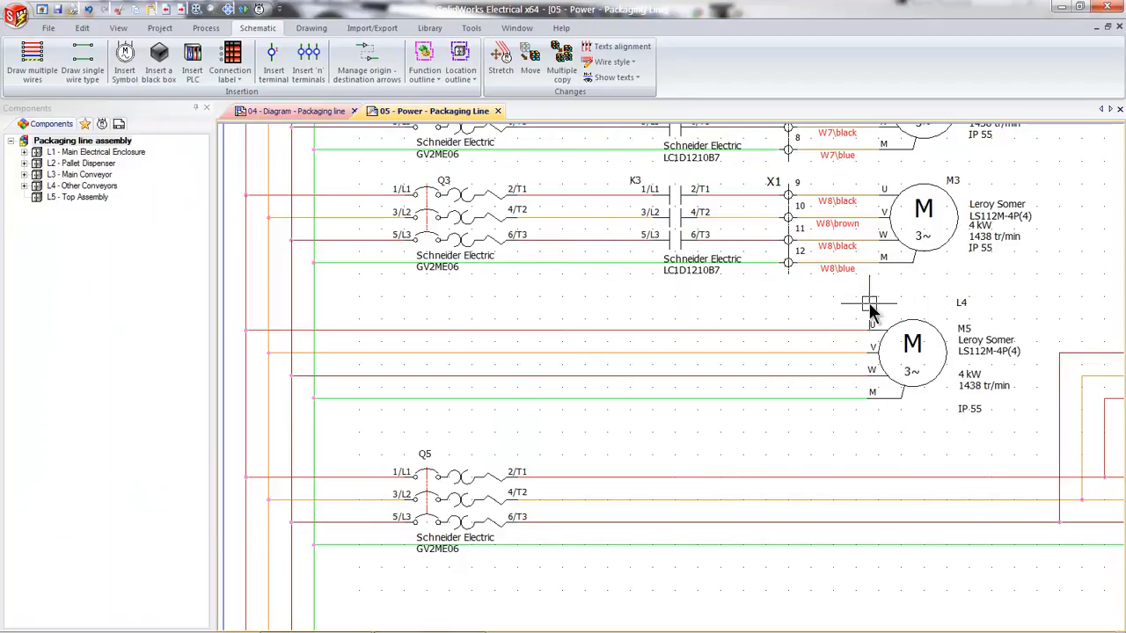
# Check the part and power data of motor M5 in the 04 - Diagram - Packaging line drawing
pyautogui.click(312, 111)
pyautogui.scroll(4, 633, 295)
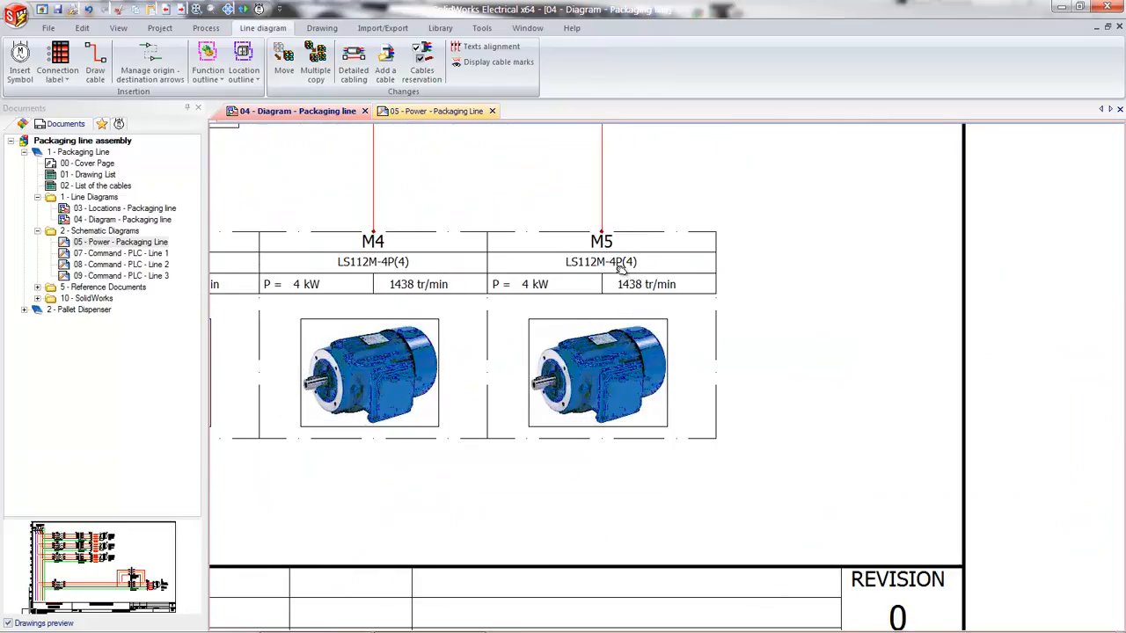
pyautogui.scroll(1, 645, 319)
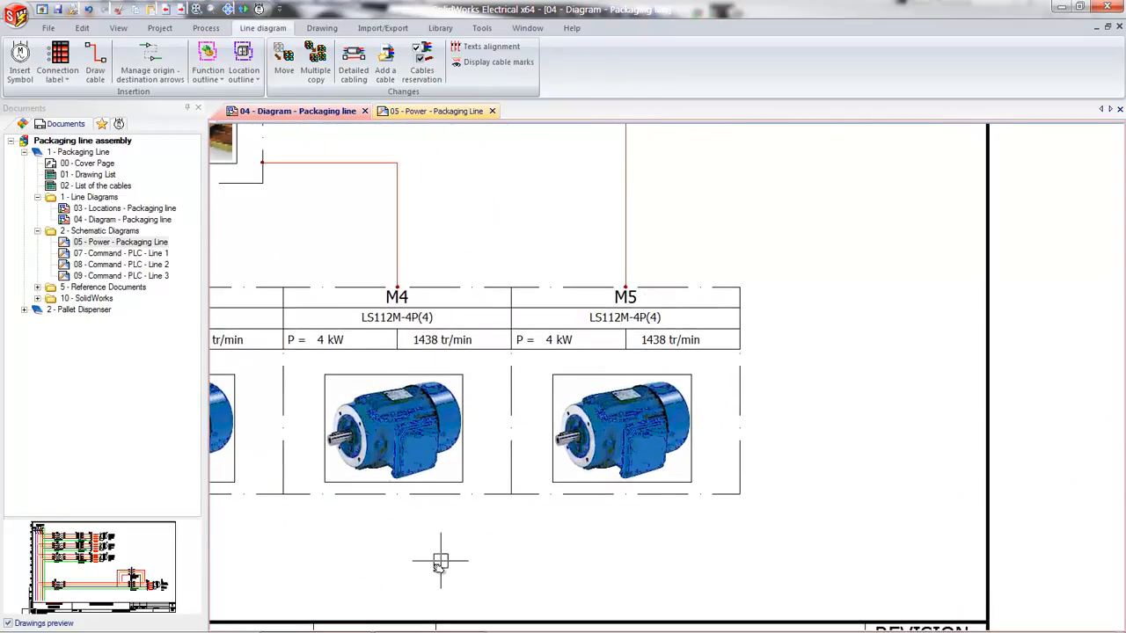
# Switch to the SolidWorks assembly and associate M5's LS112M-4P(4) part with the blue electric motor on the conveyor
pyautogui.click(431, 620)
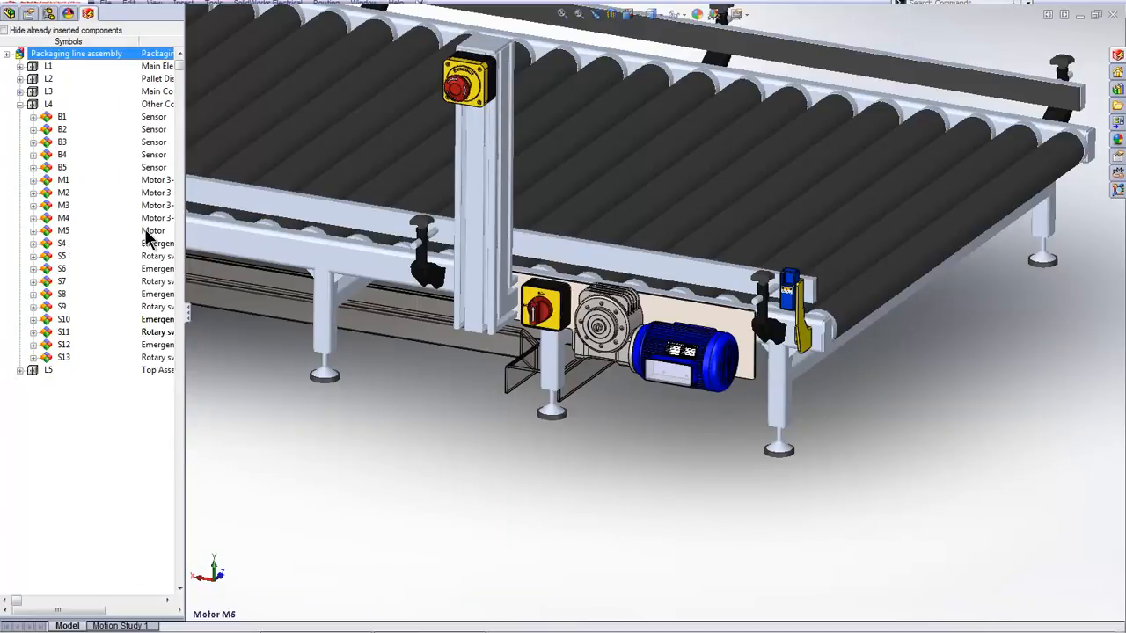
pyautogui.click(34, 230)
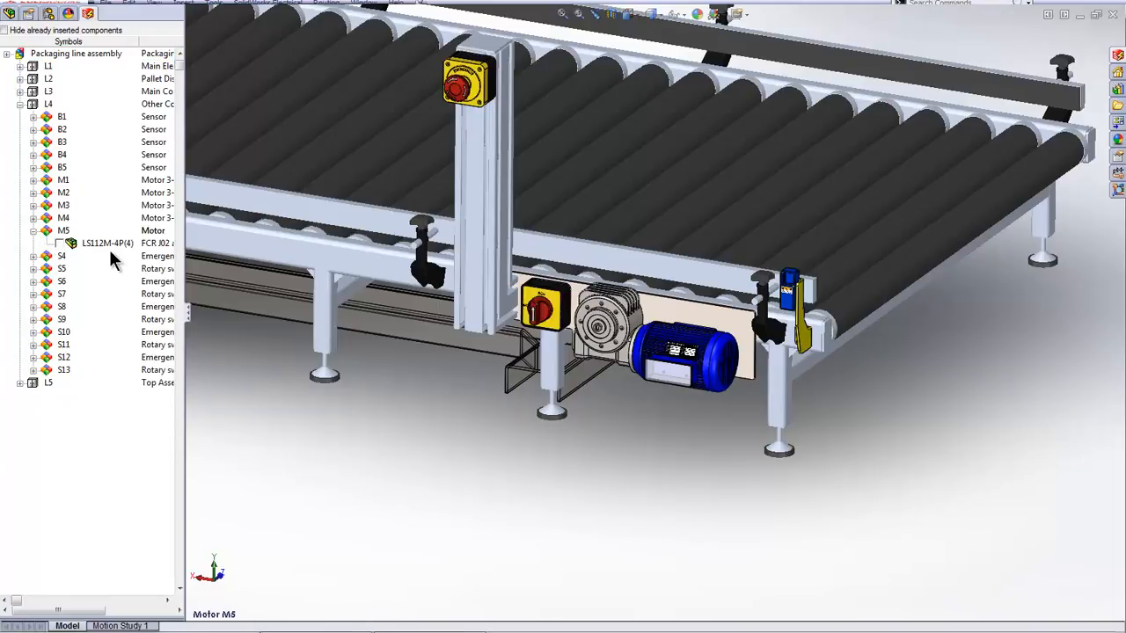
pyautogui.rightClick(109, 243)
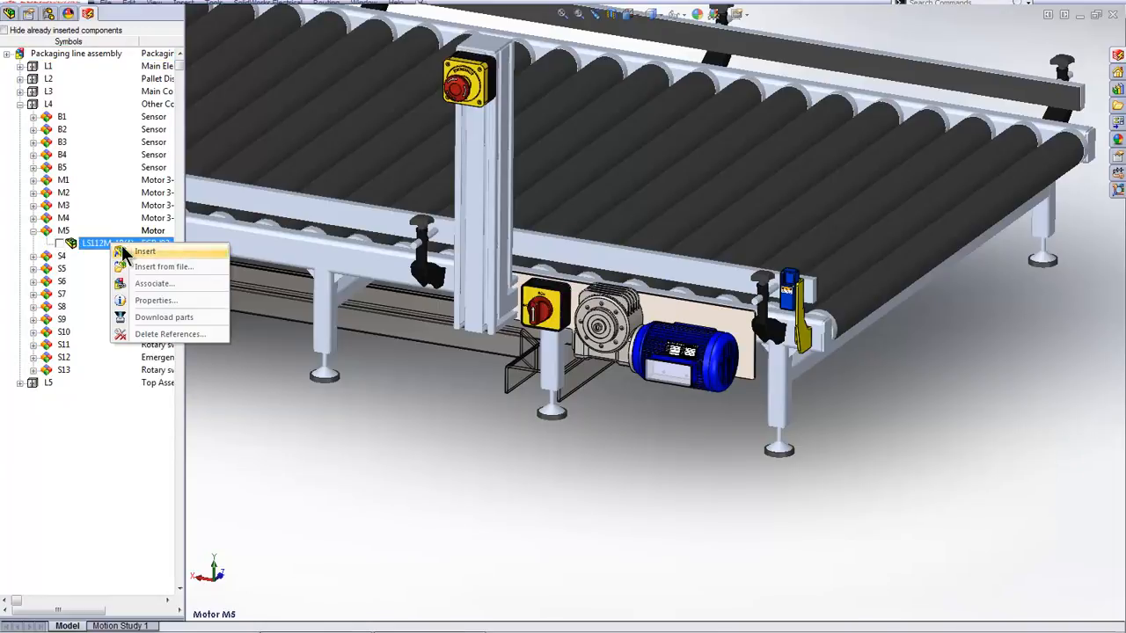
pyautogui.click(182, 298)
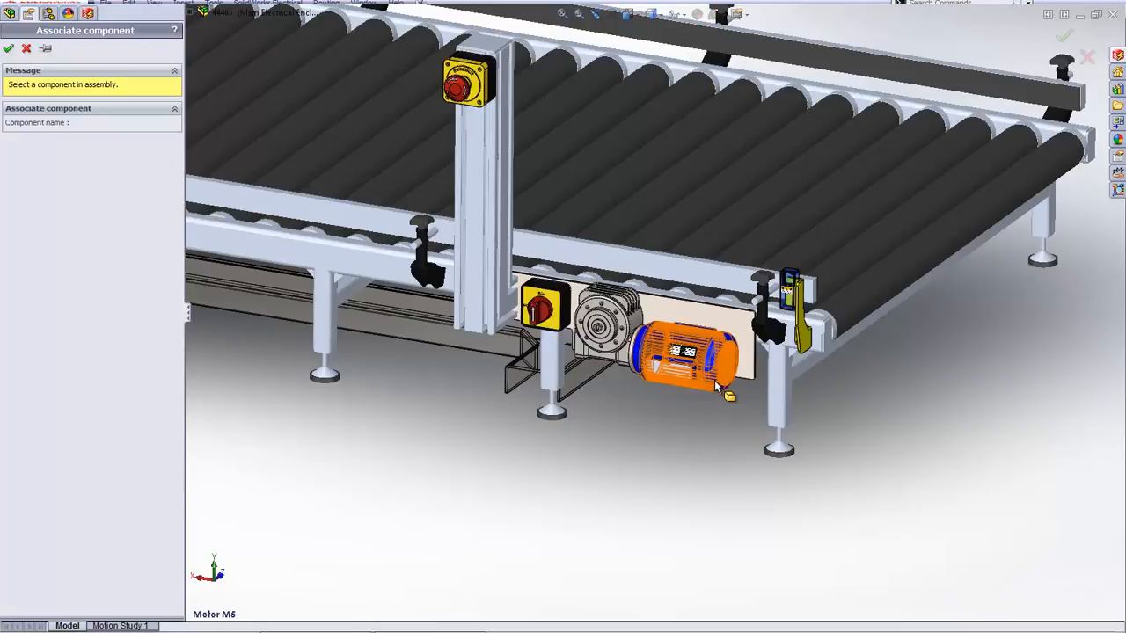
pyautogui.click(717, 387)
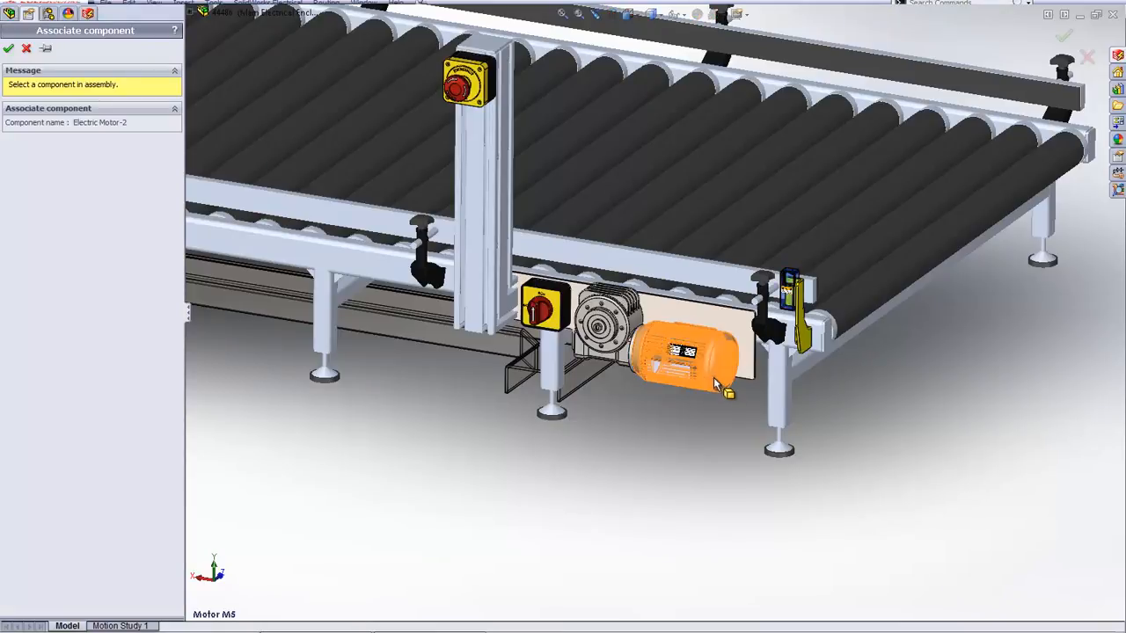
pyautogui.click(16, 51)
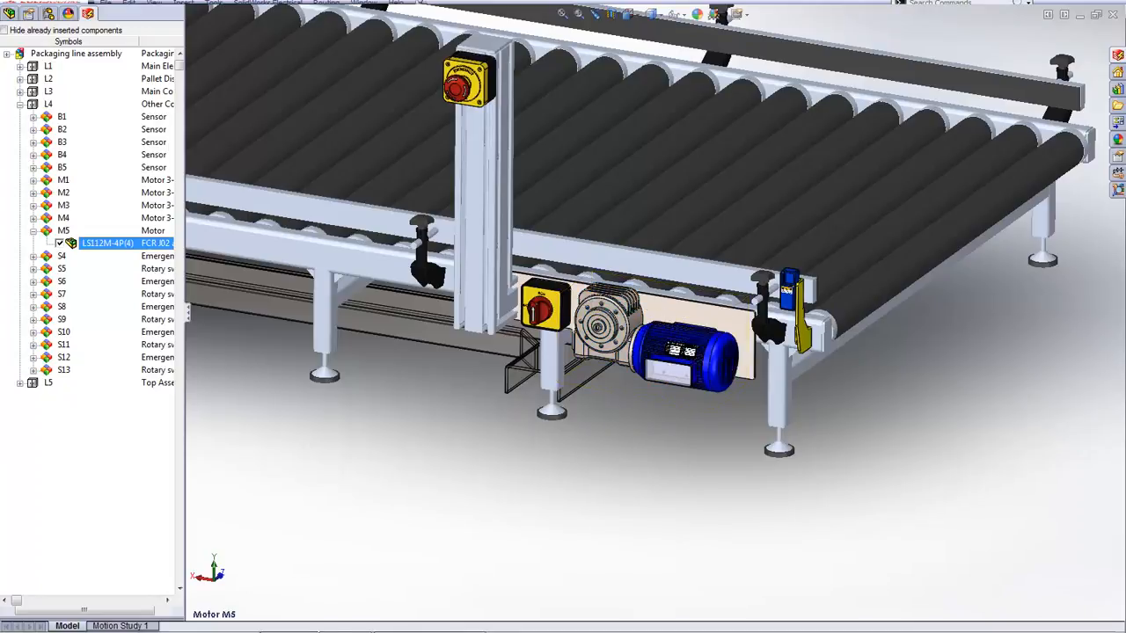
# Return to the power schematic in SolidWorks Electrical, search the symbols for "3 pole" and choose the three-pole thermal-magnetic circuit breaker for insertion
pyautogui.click(319, 620)
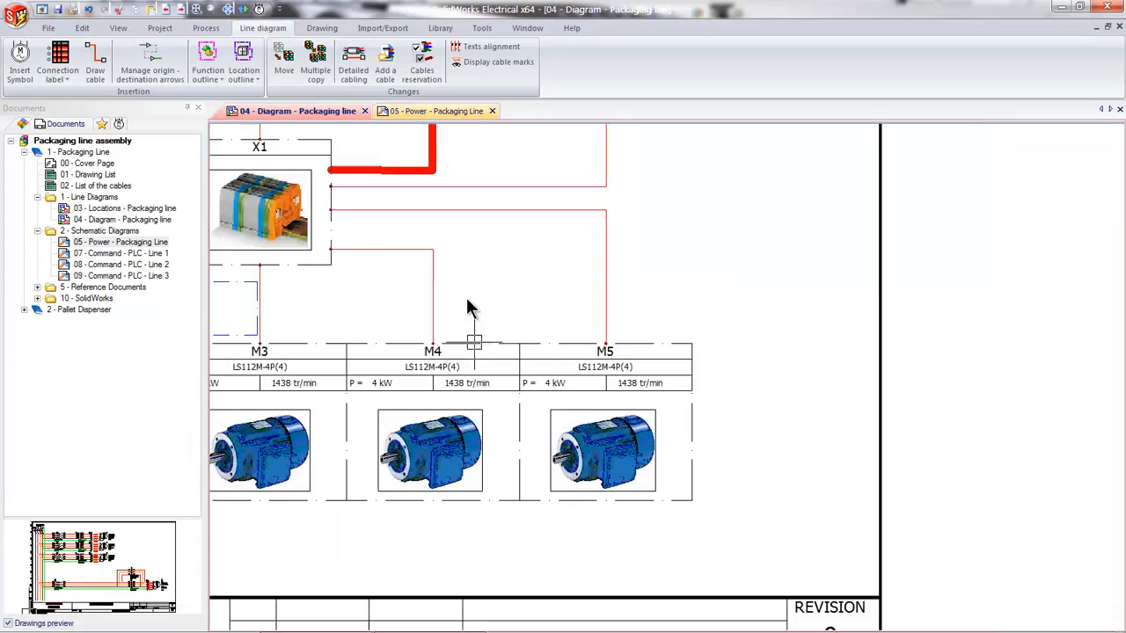
pyautogui.click(449, 114)
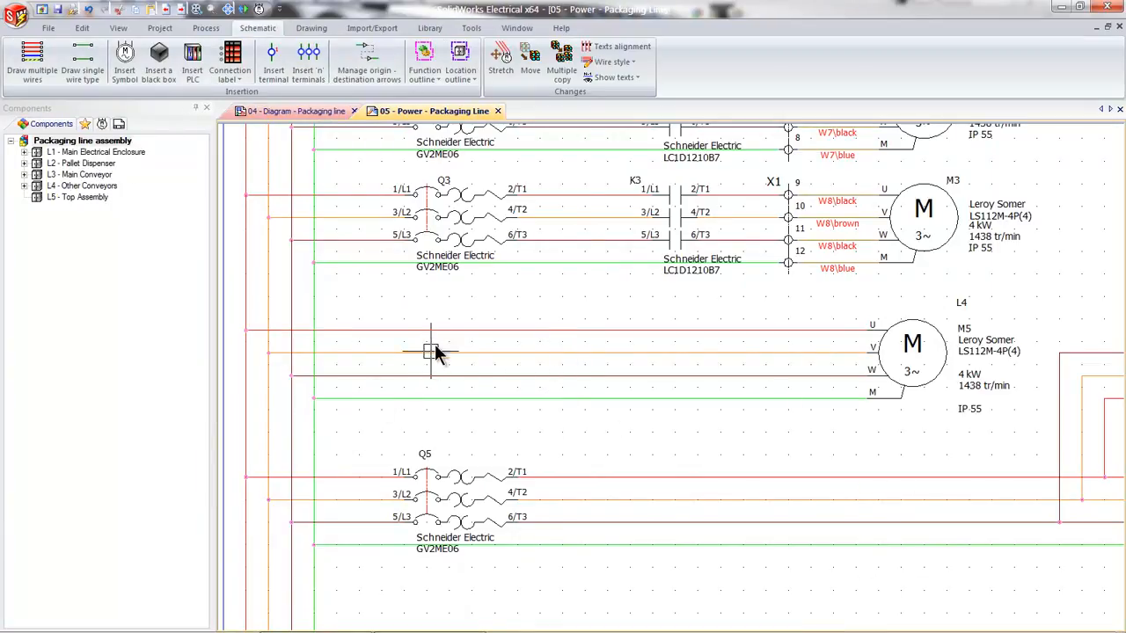
pyautogui.click(123, 67)
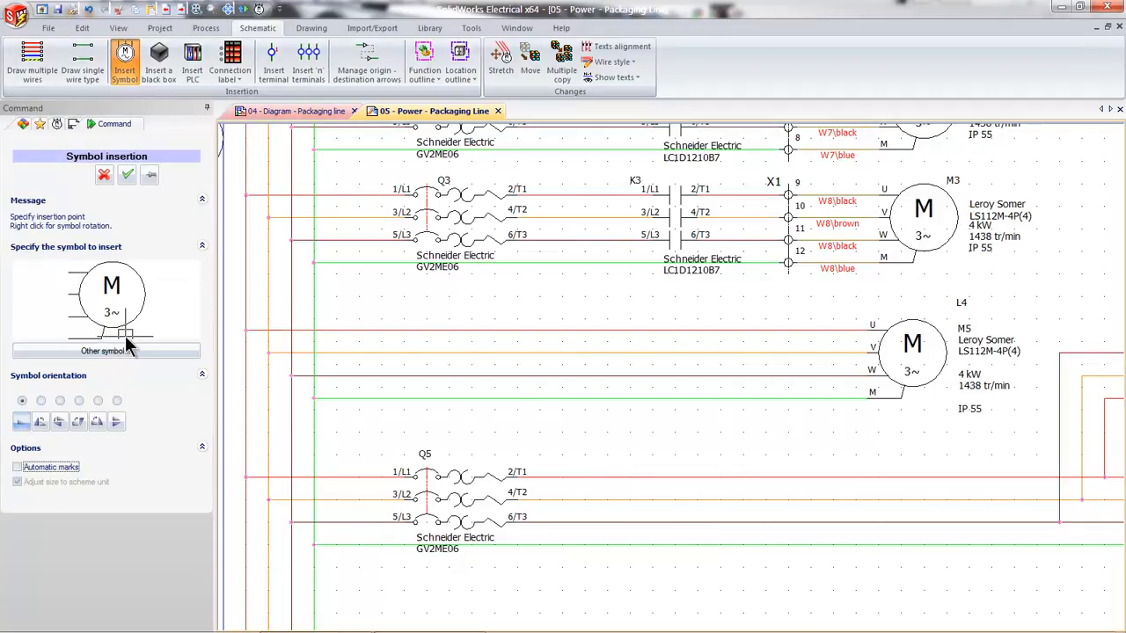
pyautogui.click(55, 124)
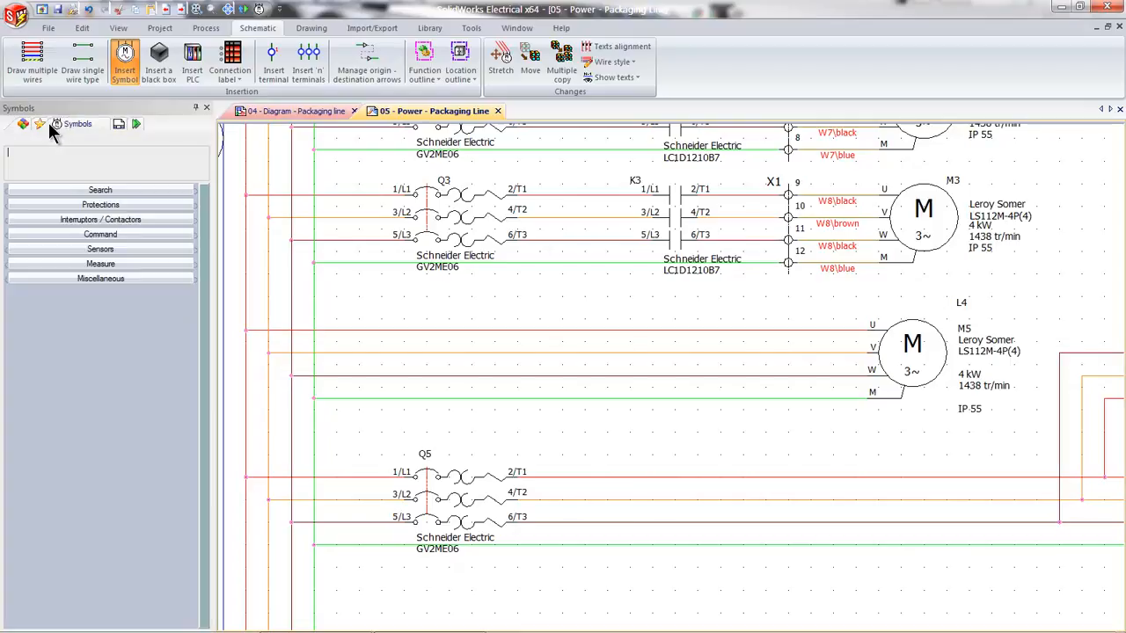
pyautogui.click(114, 192)
pyautogui.click(76, 205)
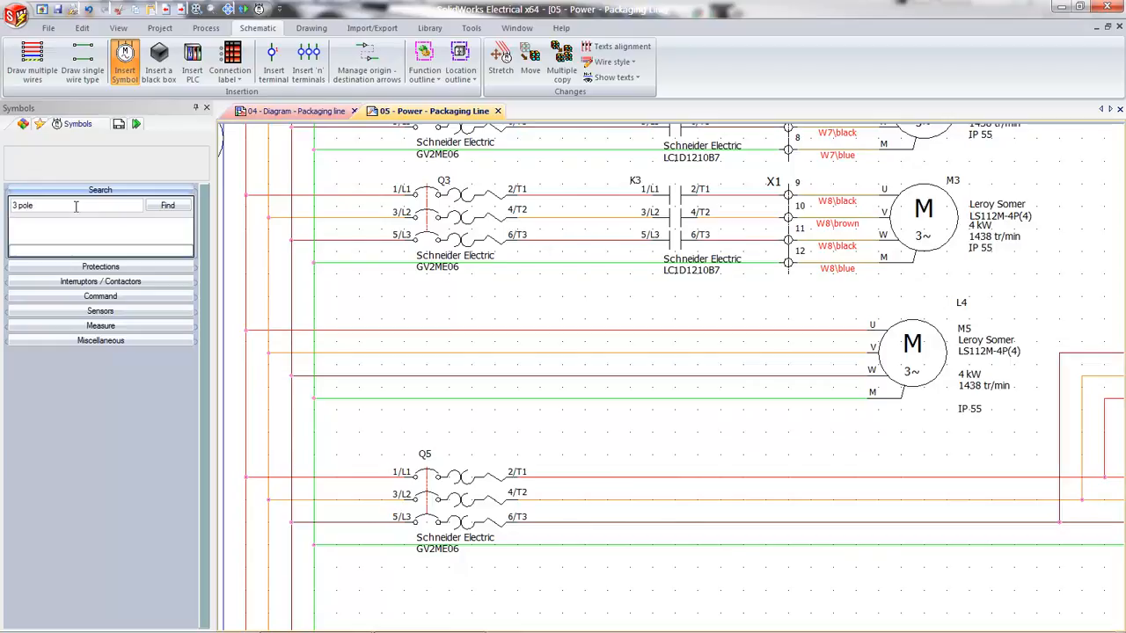
pyautogui.press('Return')
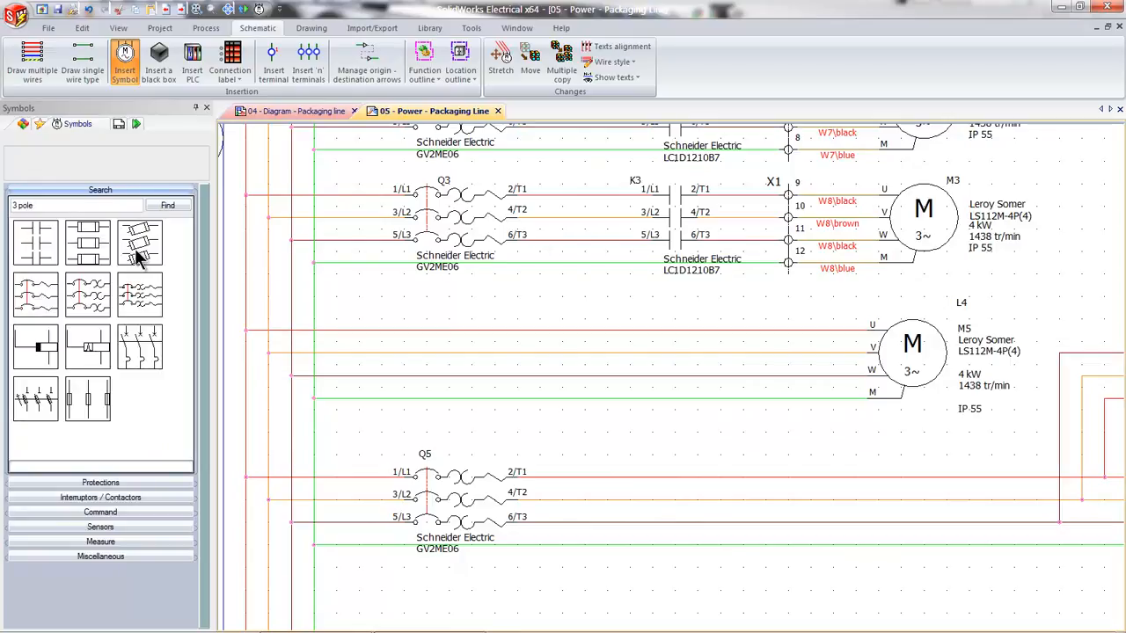
pyautogui.doubleClick(139, 298)
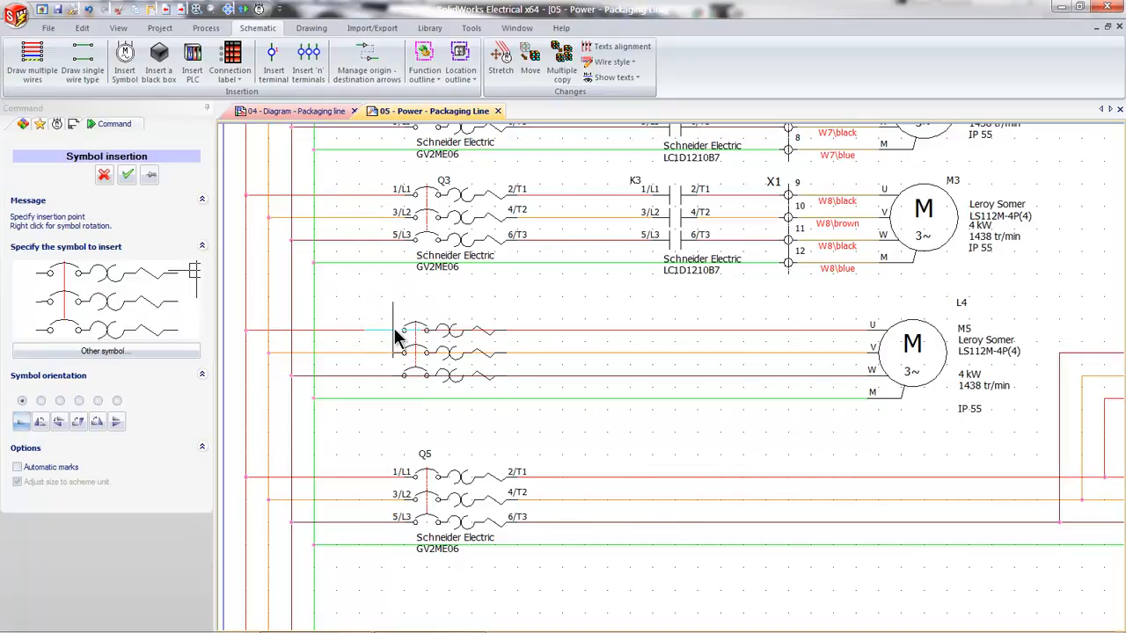
# Place the circuit breaker on M5's three phase wires below Q3, with mark root Q and number 4
pyautogui.click(394, 328)
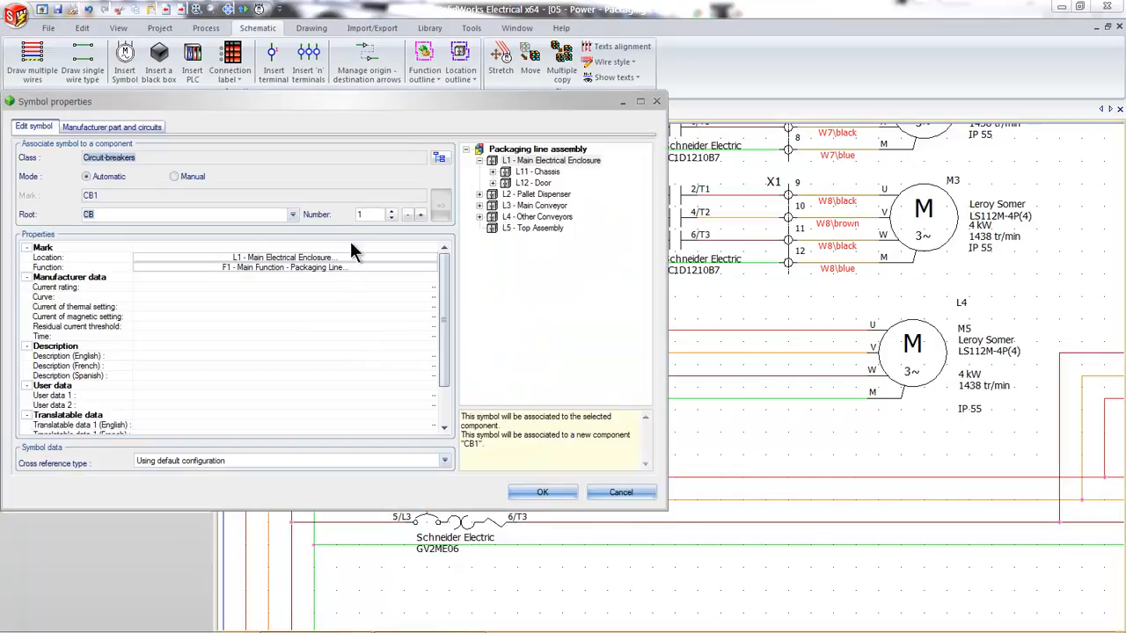
pyautogui.moveTo(138, 215); pyautogui.dragTo(78, 212)
pyautogui.write('Q')
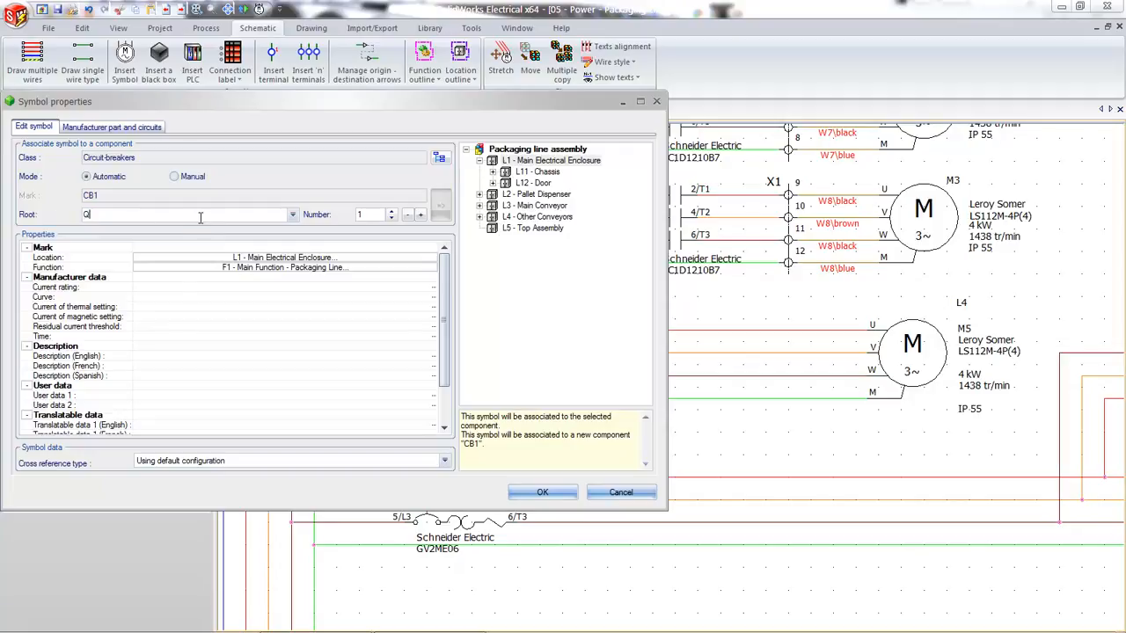
pyautogui.doubleClick(382, 214)
pyautogui.write('4')
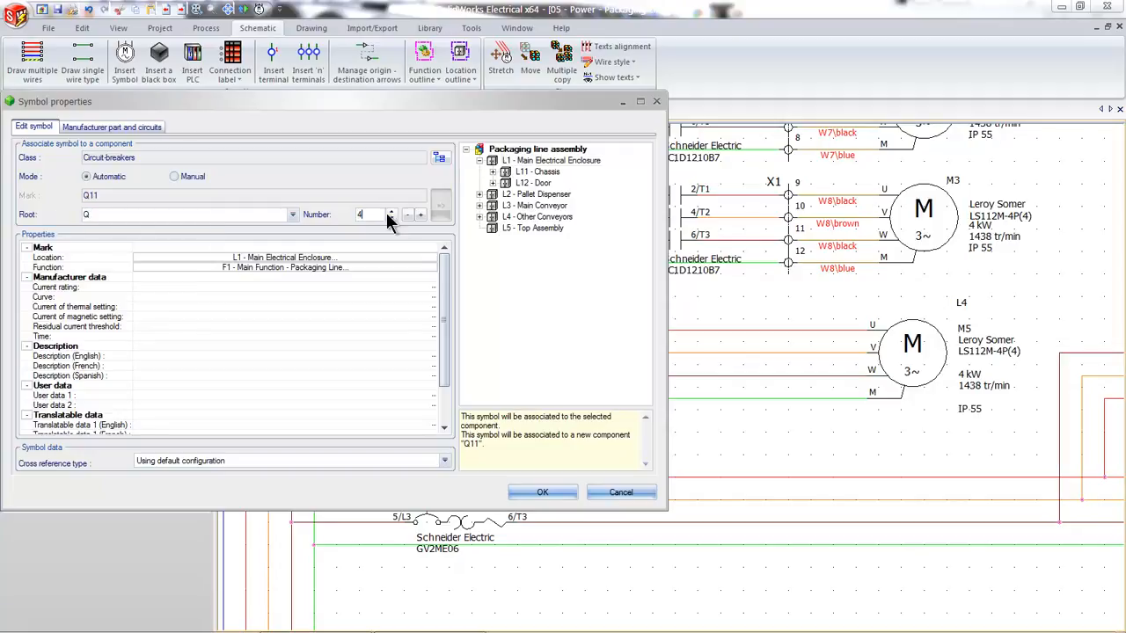
pyautogui.click(560, 496)
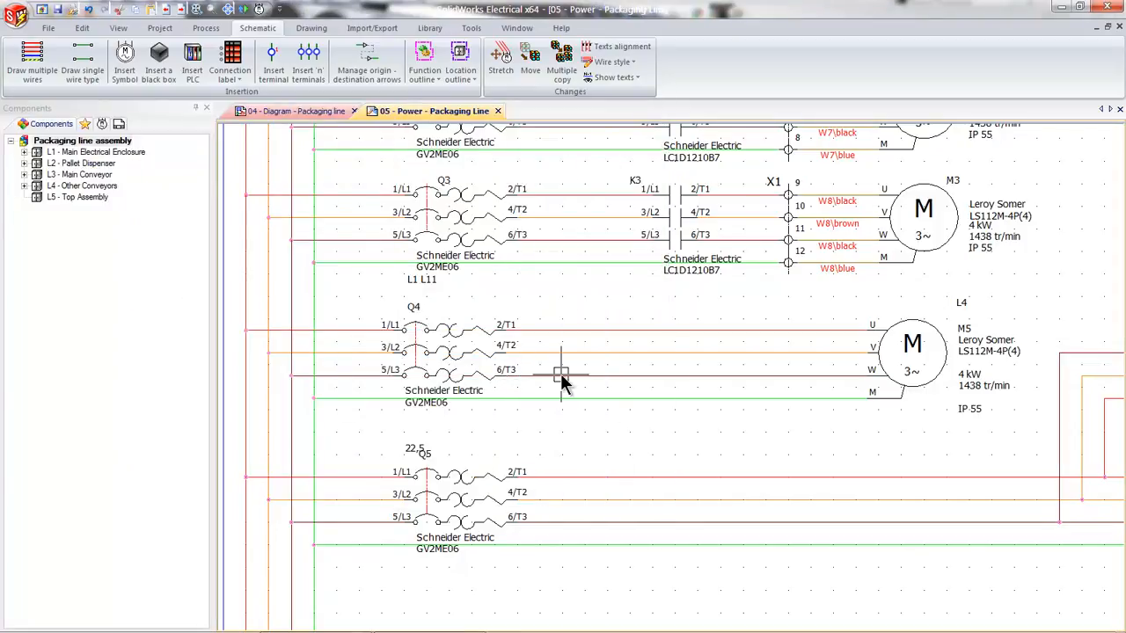
# Copy contactor K3 and paste the copy onto M5's three phase wires between Q4 and the motor
pyautogui.click(681, 207)
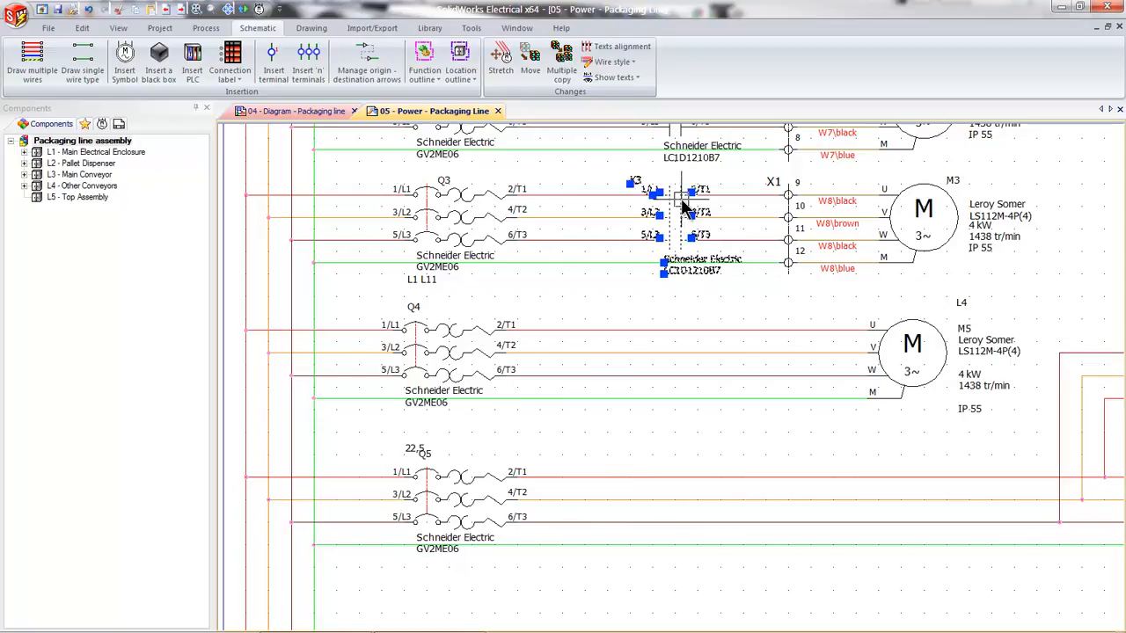
pyautogui.hotkey('ctrl', 'c')
pyautogui.hotkey('ctrl', 'v')
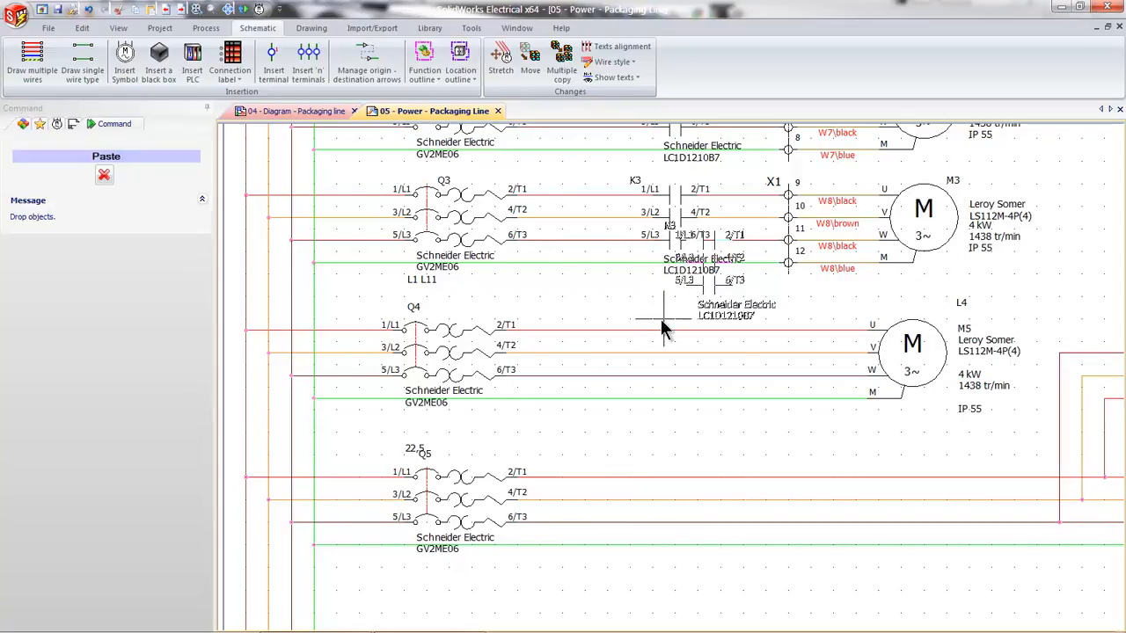
pyautogui.click(640, 411)
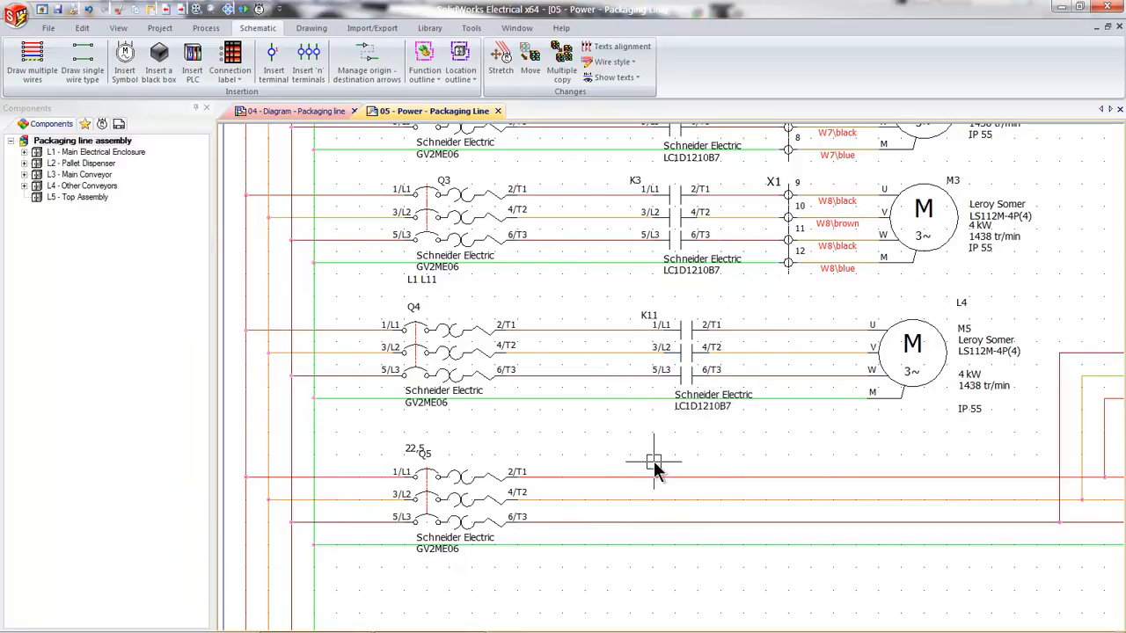
# Set the mark number of the copied contactor on M5's phase wires to 4, keeping root K
pyautogui.rightClick(665, 328)
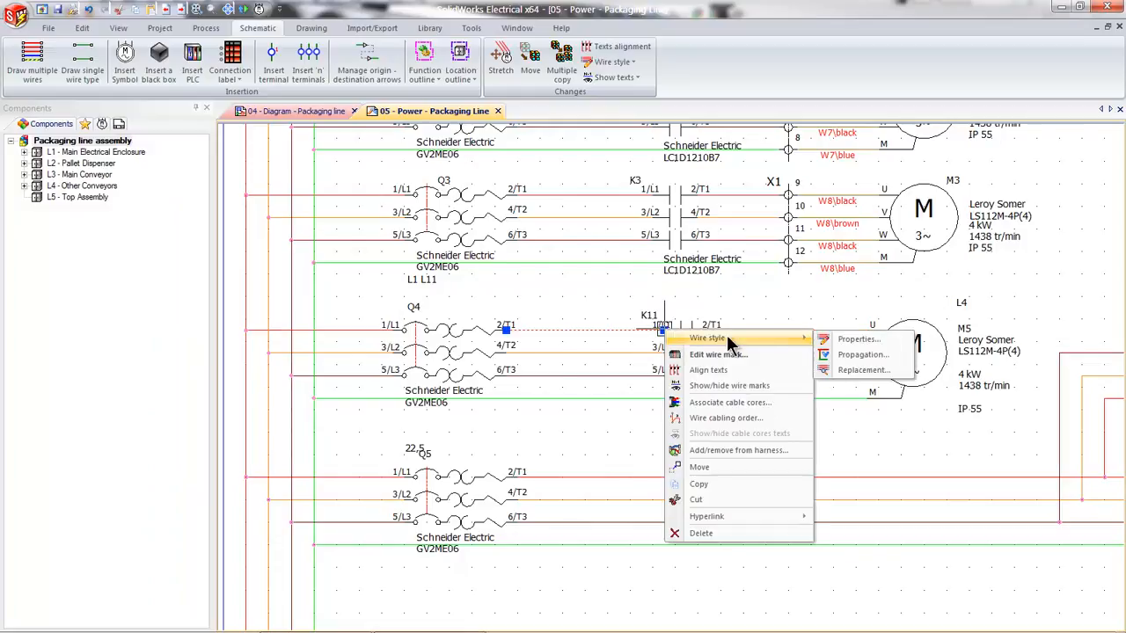
pyautogui.press('Escape')
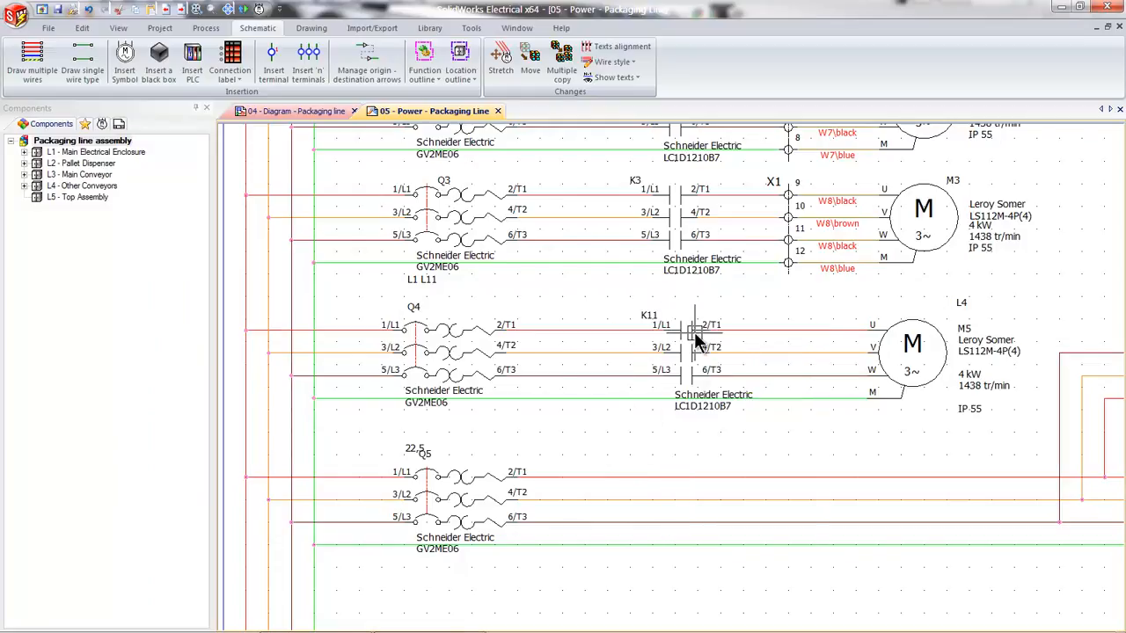
pyautogui.rightClick(696, 338)
pyautogui.click(735, 341)
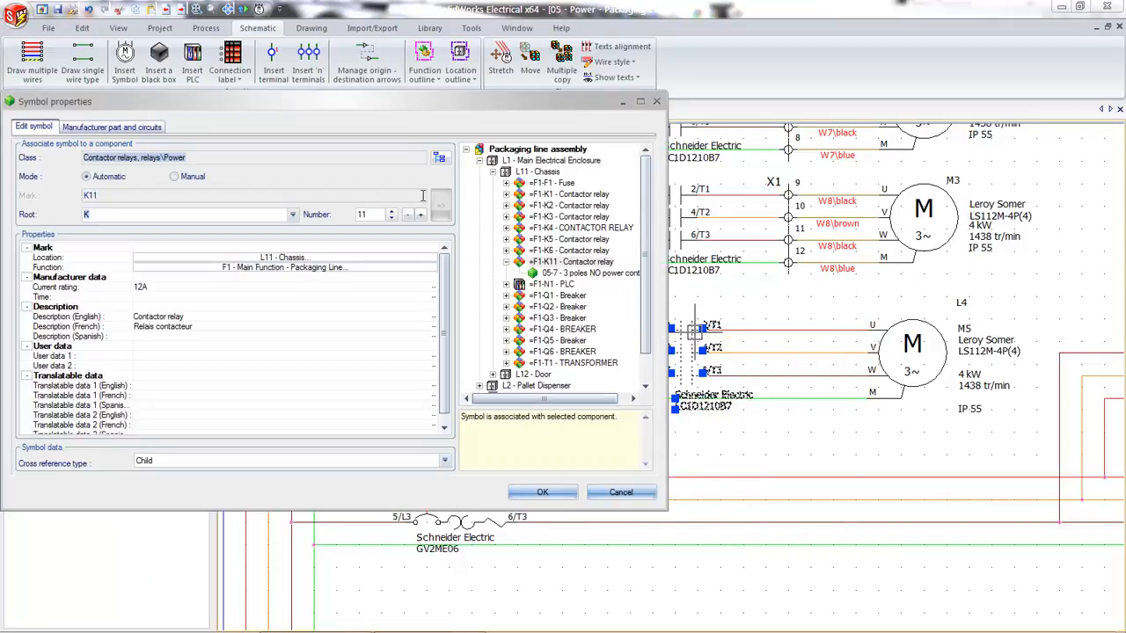
pyautogui.click(368, 214)
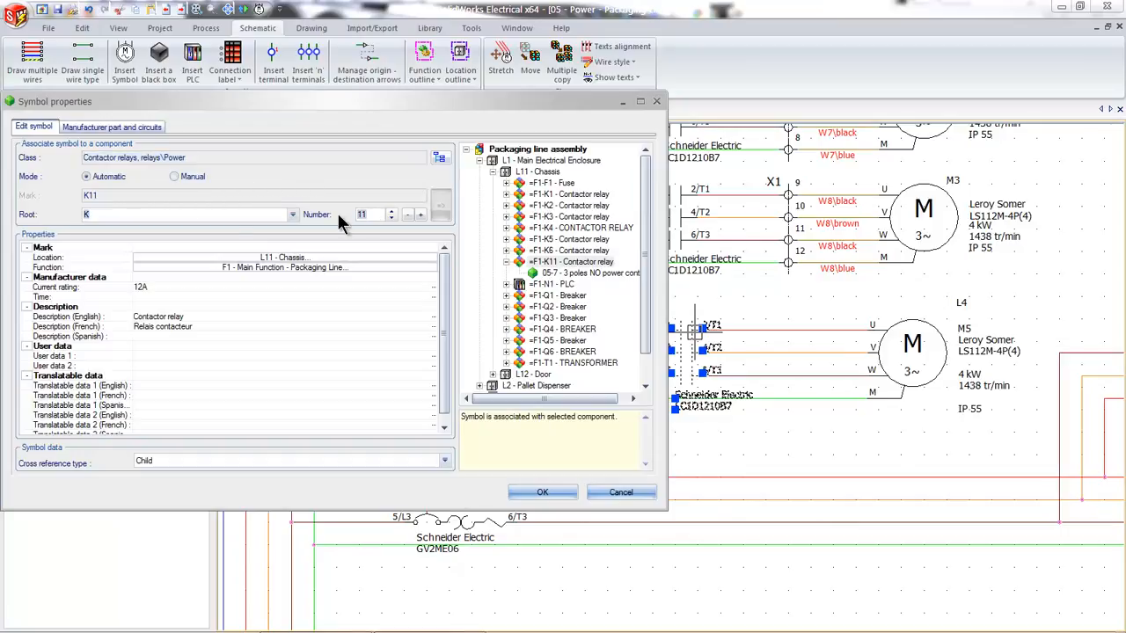
pyautogui.write('4')
pyautogui.click(441, 211)
pyautogui.click(564, 498)
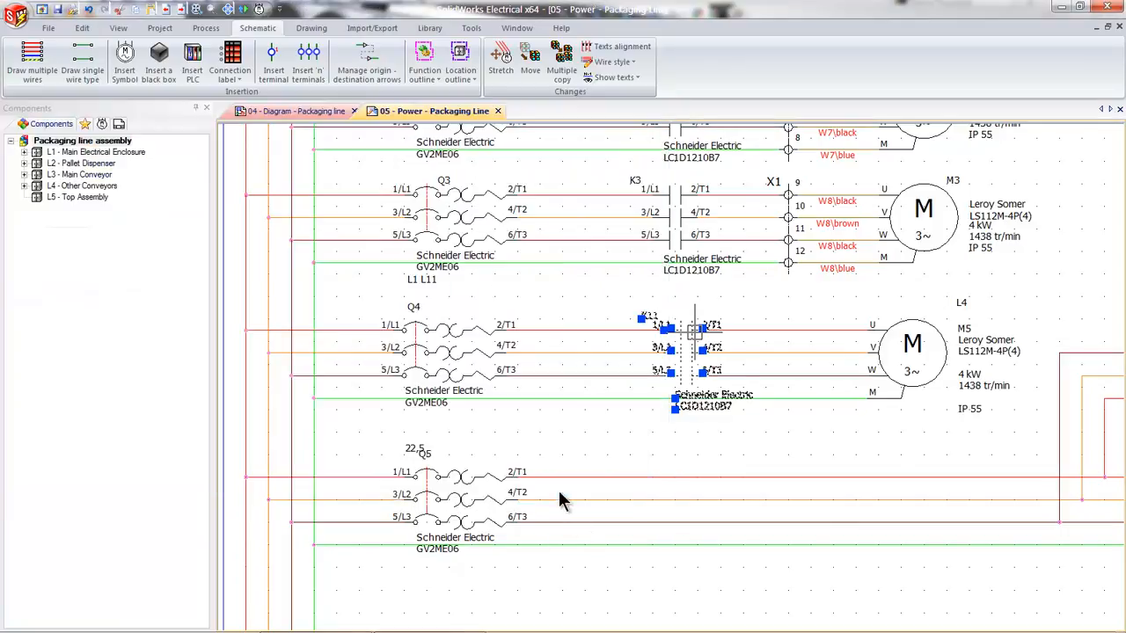
# Insert a row of terminals across M5's four wires below the M3 terminals, assigning all of them to terminal strip X1 in L11 - Chassis
pyautogui.moveTo(853, 425); pyautogui.dragTo(607, 447, button='middle')
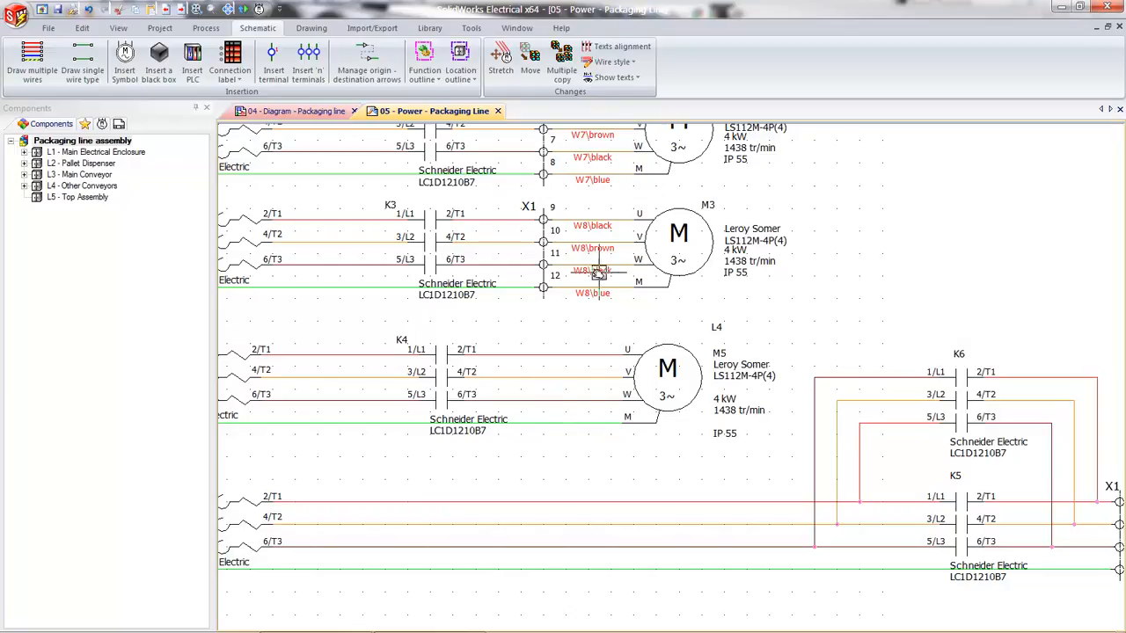
pyautogui.moveTo(575, 323); pyautogui.dragTo(515, 305, button='middle')
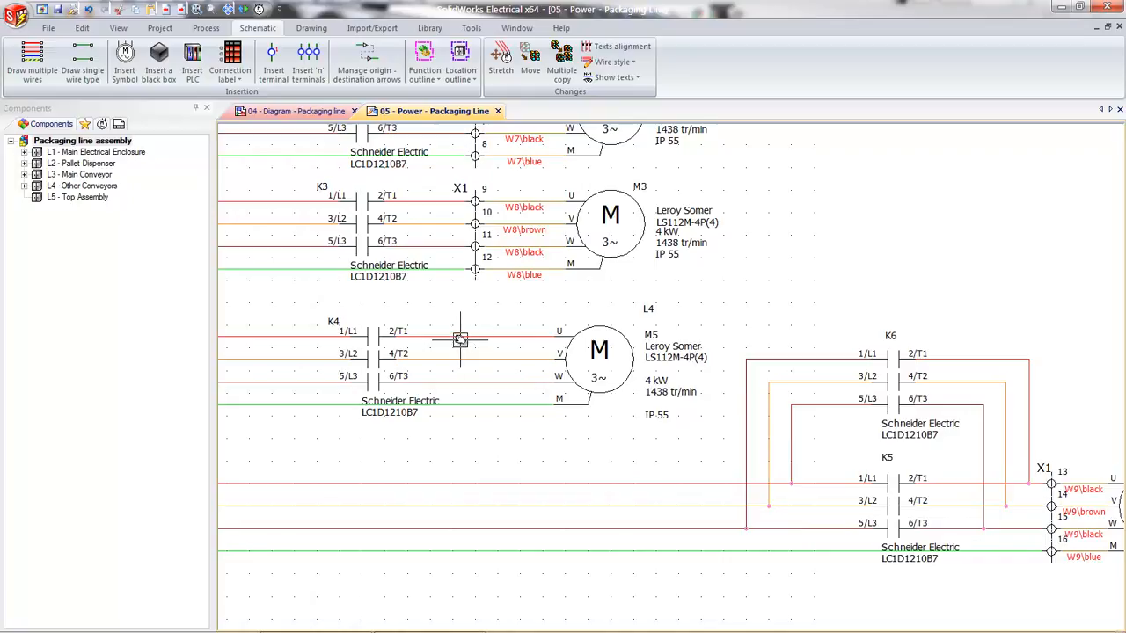
pyautogui.click(317, 78)
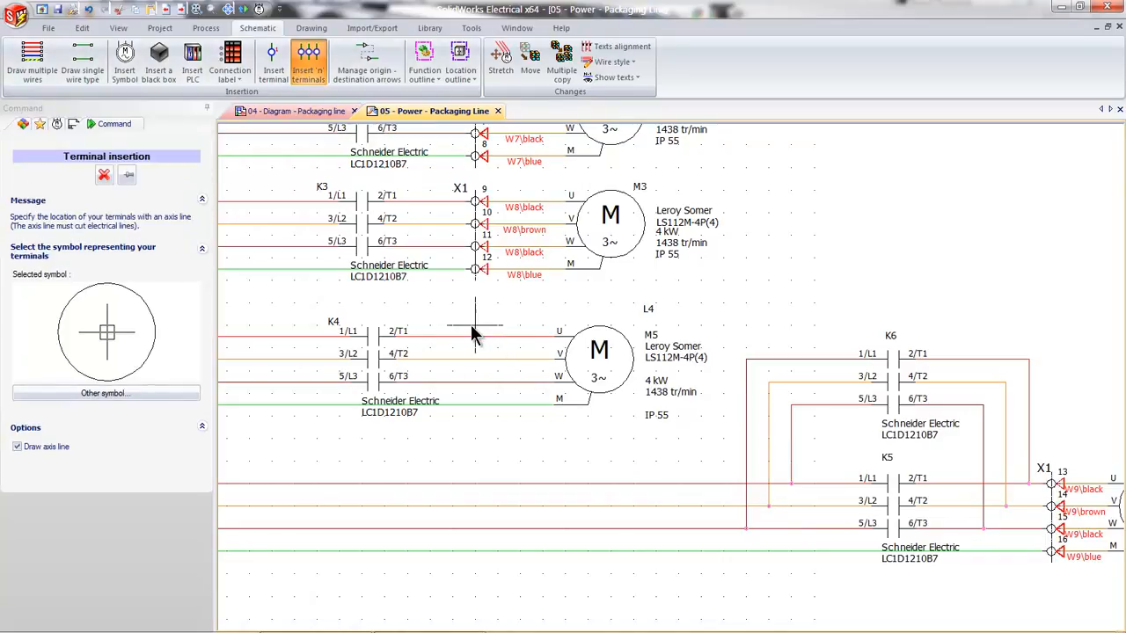
pyautogui.click(474, 420)
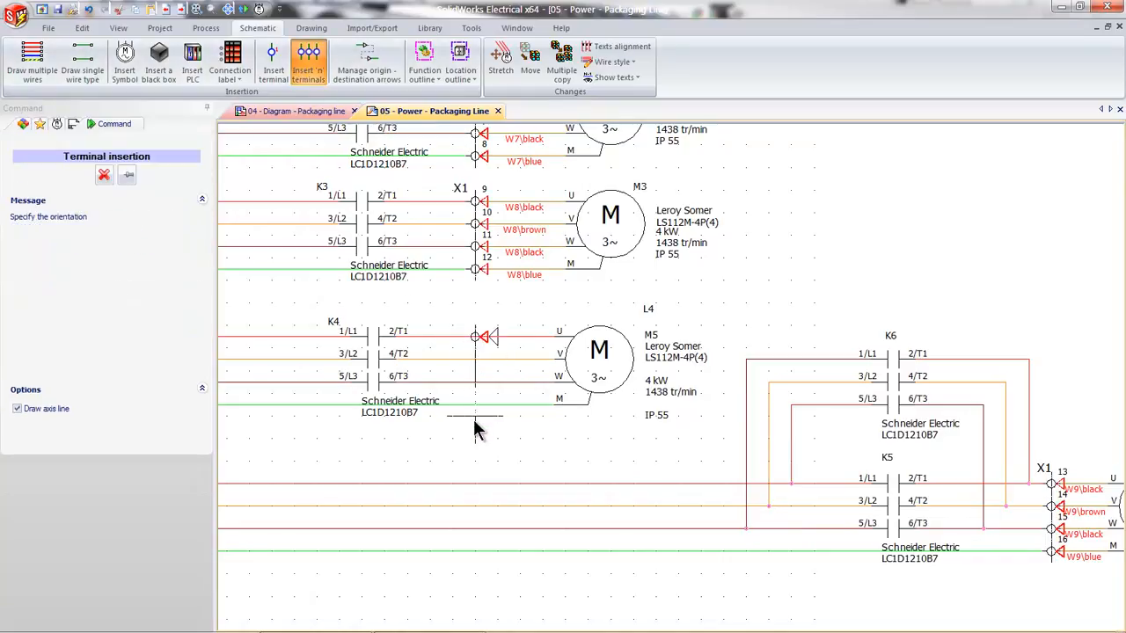
pyautogui.click(428, 439)
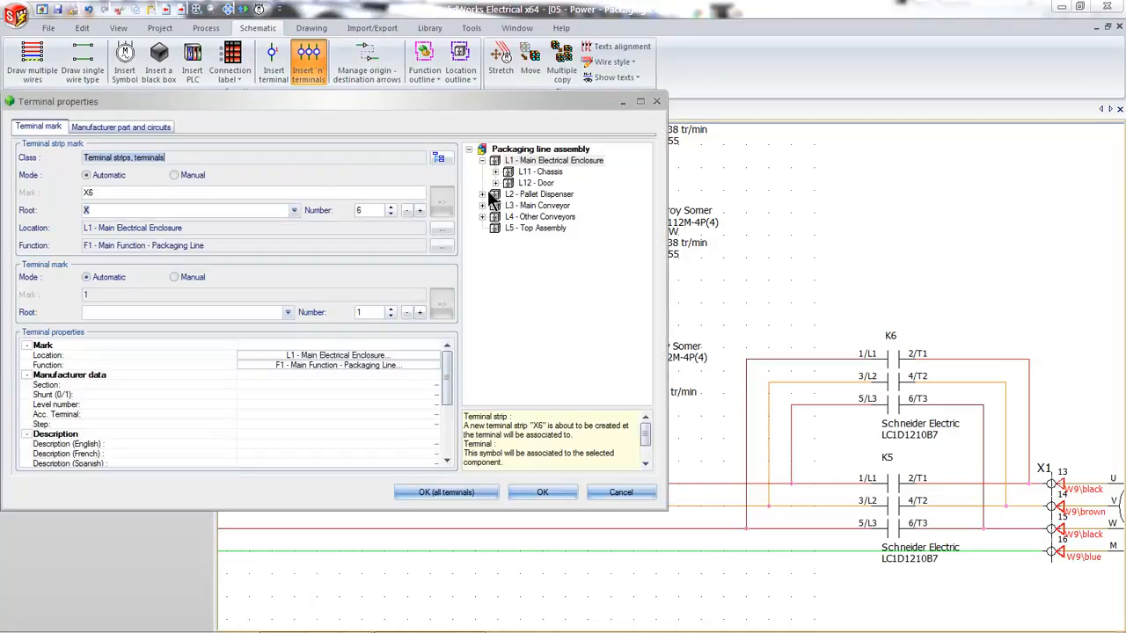
pyautogui.click(495, 172)
pyautogui.click(578, 183)
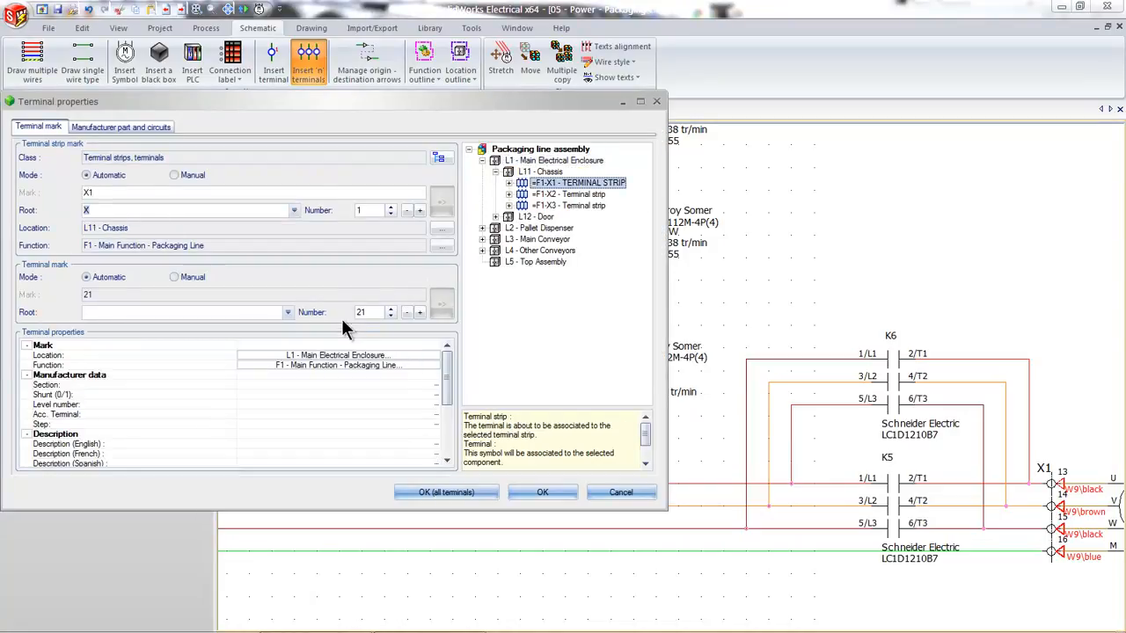
pyautogui.click(432, 492)
pyautogui.click(489, 394)
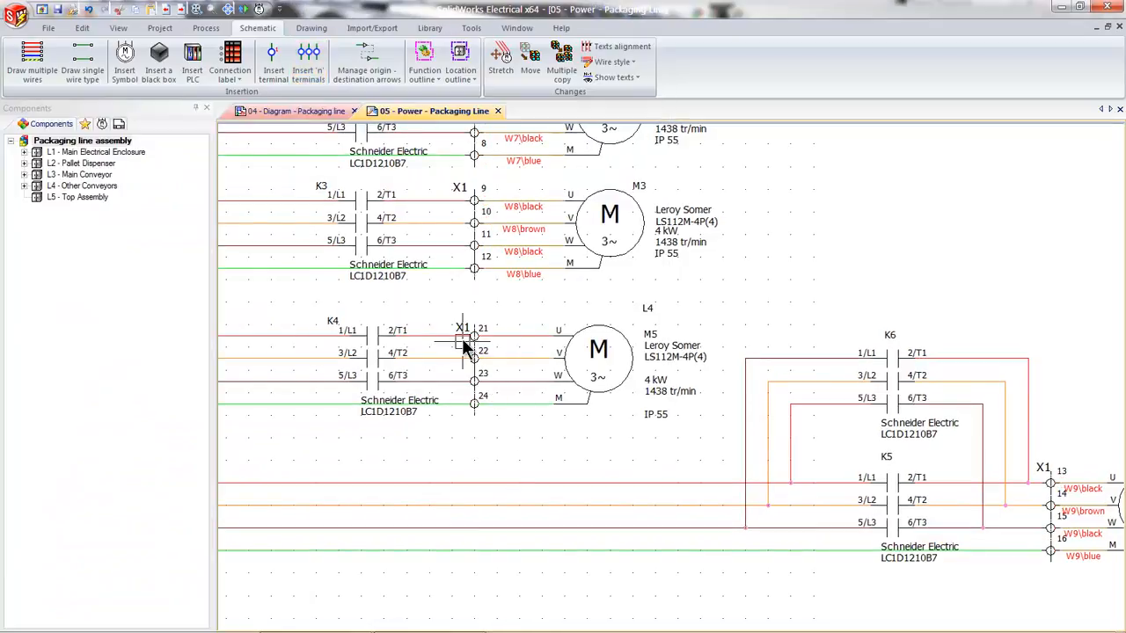
# Open terminal strip X1 in the terminal strip editor and enlarge the editor to show the whole strip
pyautogui.rightClick(459, 325)
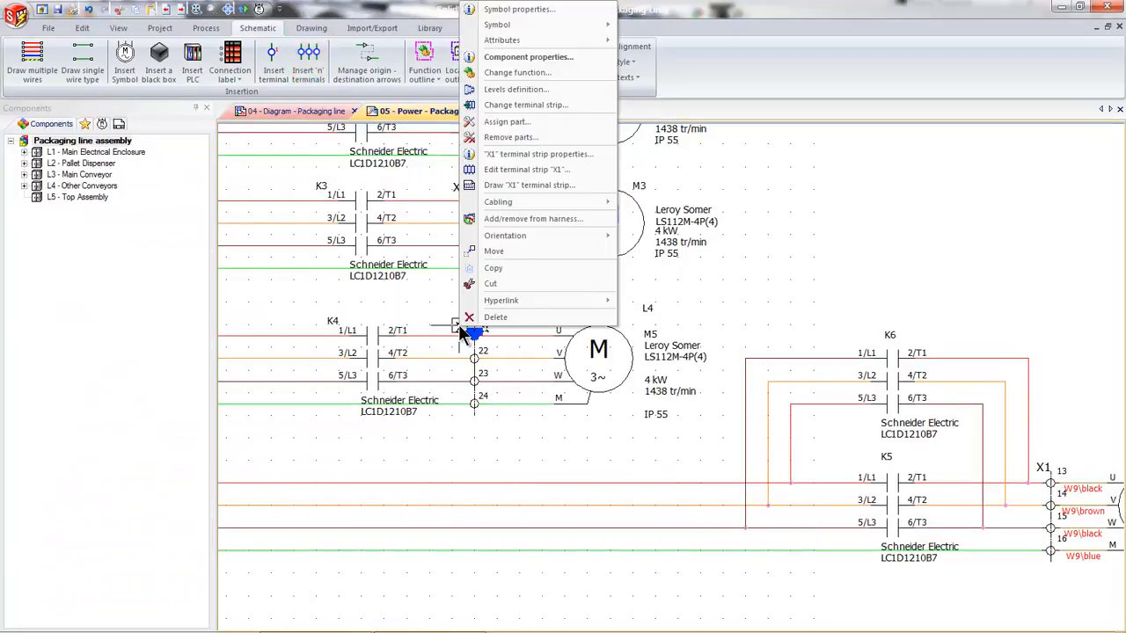
pyautogui.click(514, 171)
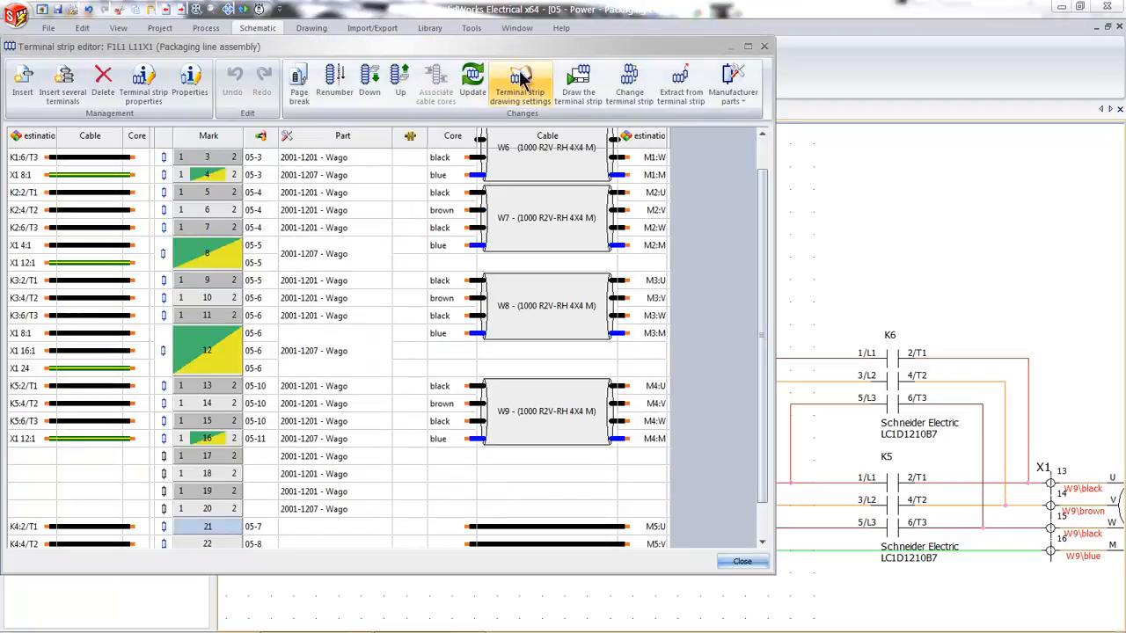
pyautogui.moveTo(528, 57); pyautogui.dragTo(613, 56)
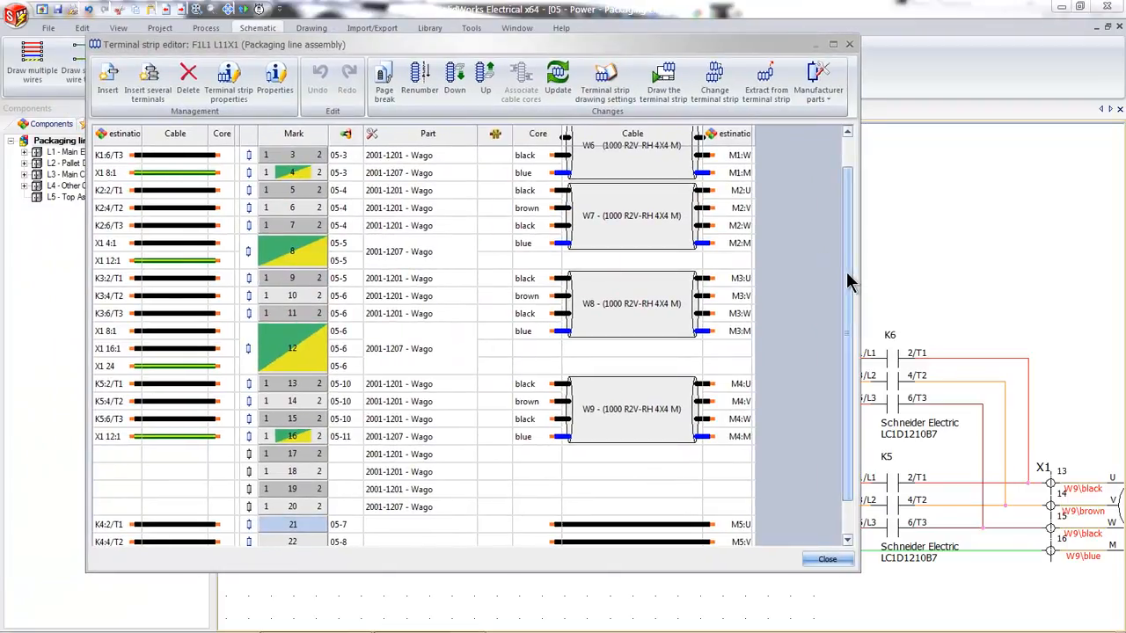
pyautogui.moveTo(848, 244); pyautogui.dragTo(851, 220)
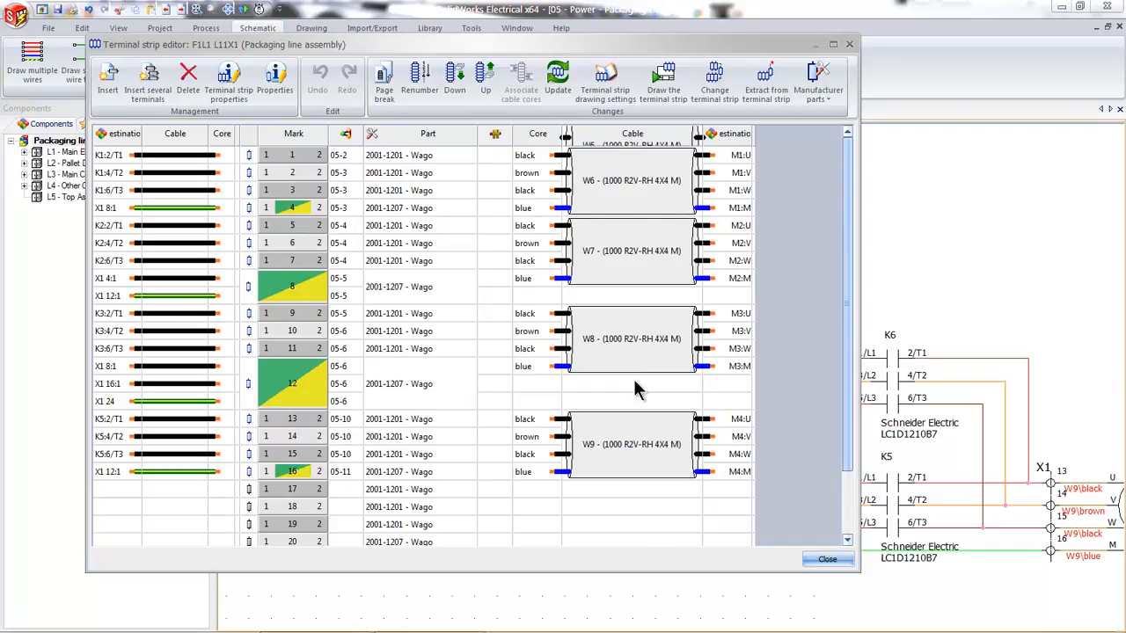
pyautogui.moveTo(650, 573); pyautogui.dragTo(714, 616)
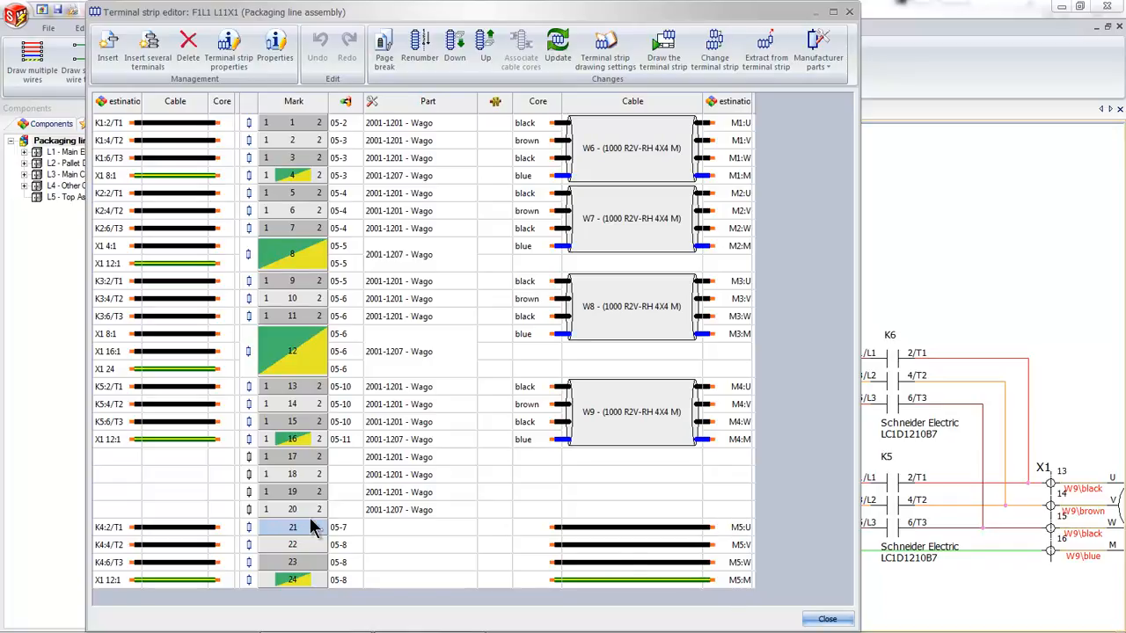
# Assign the Wago part 2001-1201 to terminals 21, 22 and 23 together
pyautogui.click(396, 563)
pyautogui.keyDown('shift'); pyautogui.click(403, 528); pyautogui.keyUp('shift')
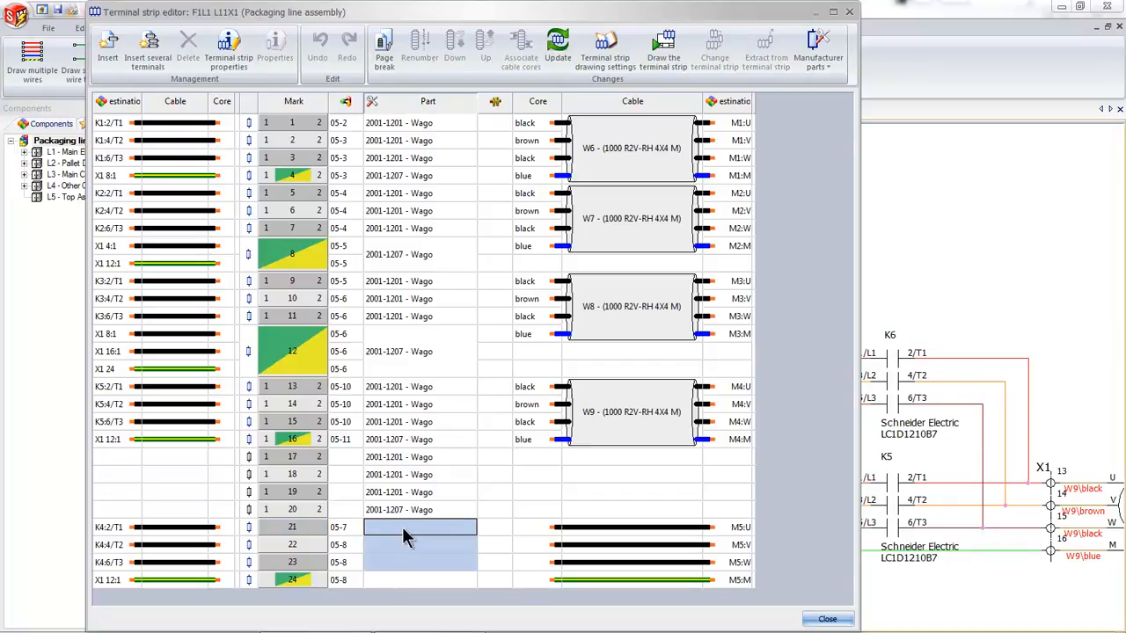
pyautogui.rightClick(406, 536)
pyautogui.click(452, 538)
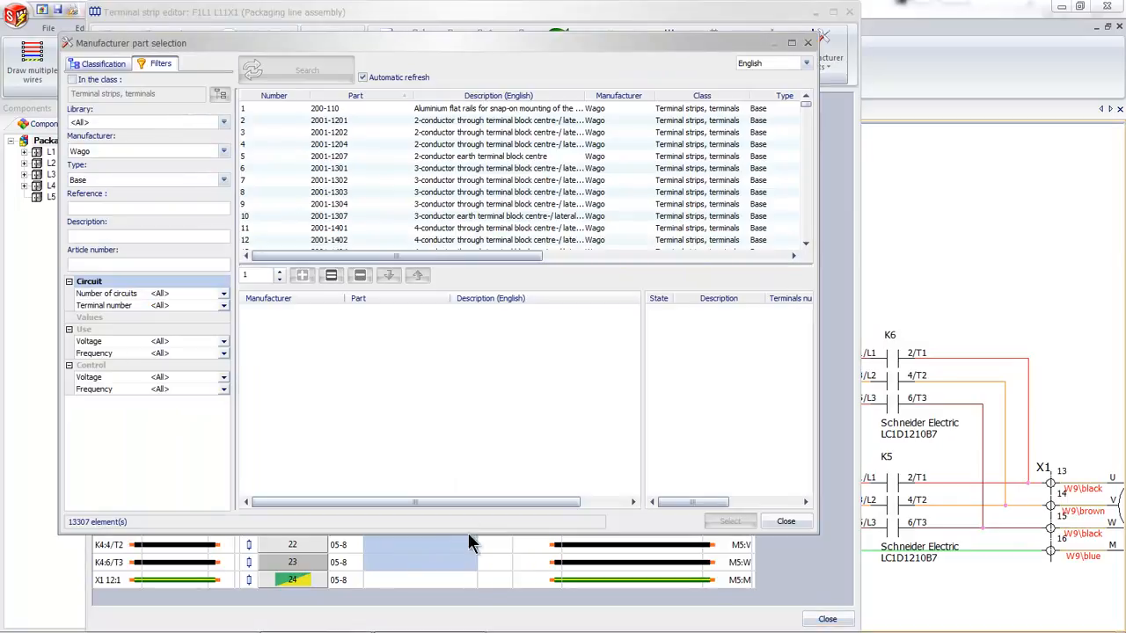
pyautogui.moveTo(370, 49); pyautogui.dragTo(470, 57)
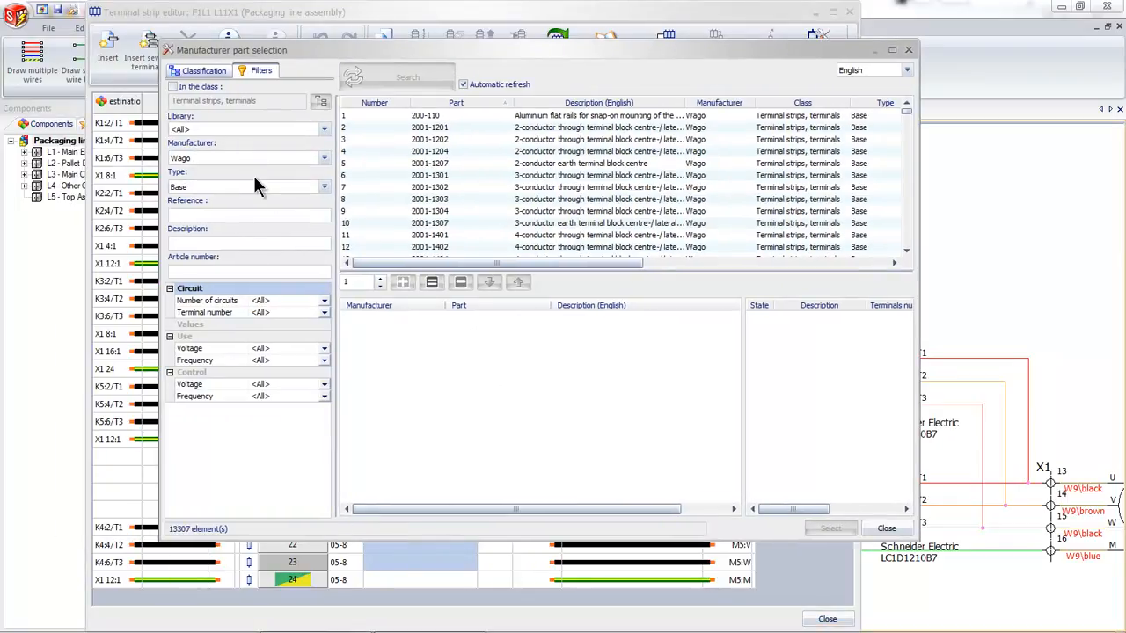
pyautogui.click(448, 128)
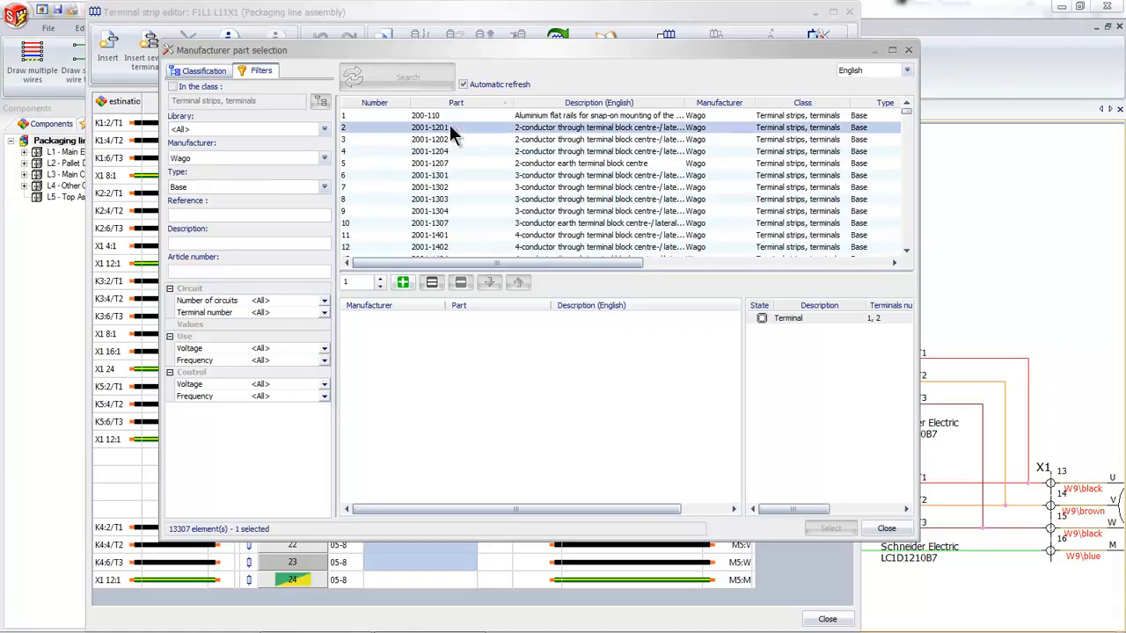
pyautogui.click(404, 283)
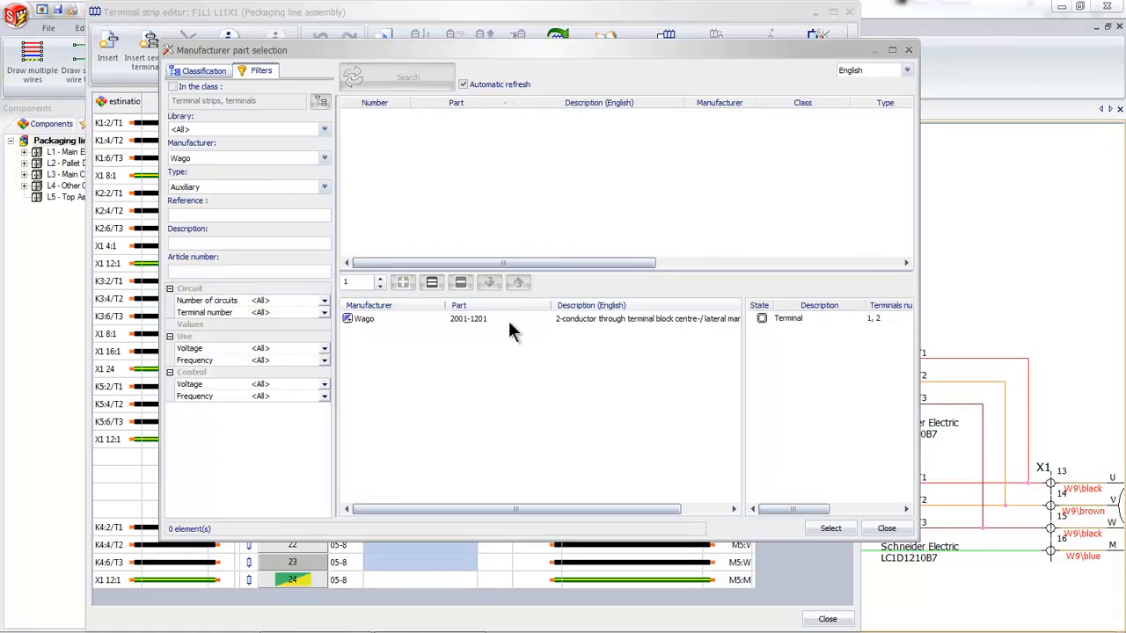
pyautogui.click(831, 528)
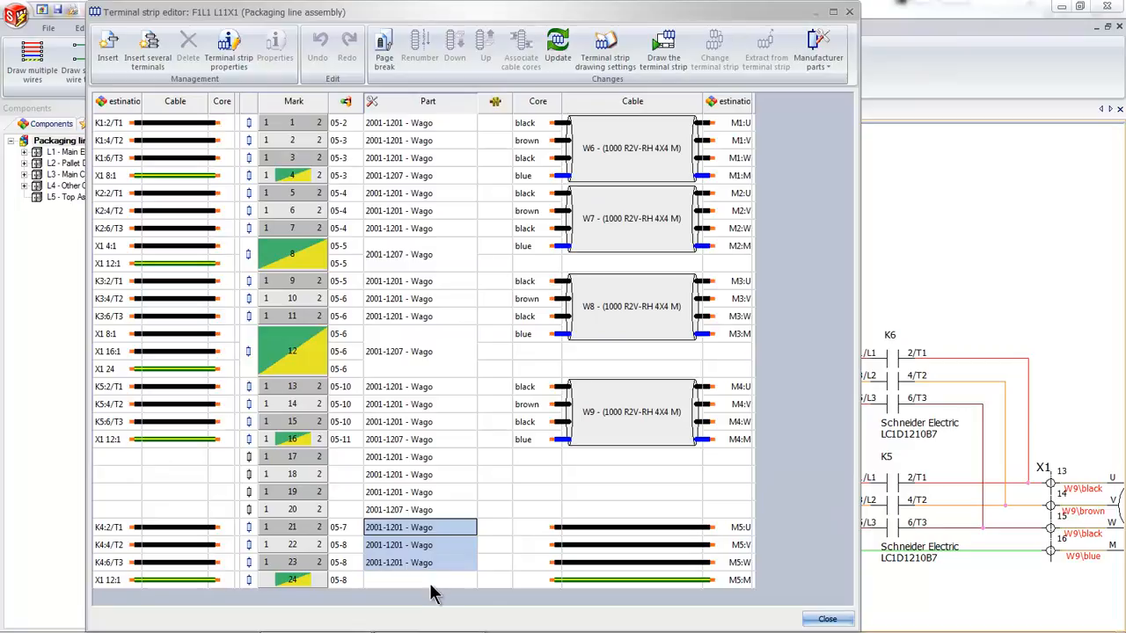
# Assign the Wago earth terminal part 2001-1207 to terminal 24
pyautogui.click(431, 586)
pyautogui.rightClick(431, 588)
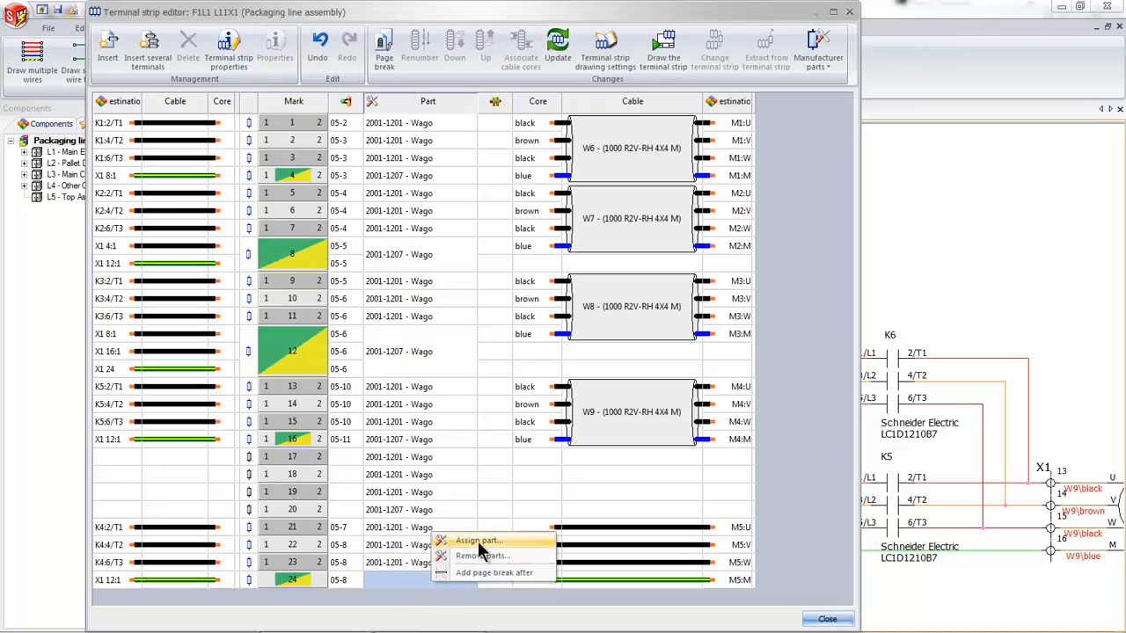
pyautogui.click(475, 542)
pyautogui.click(447, 164)
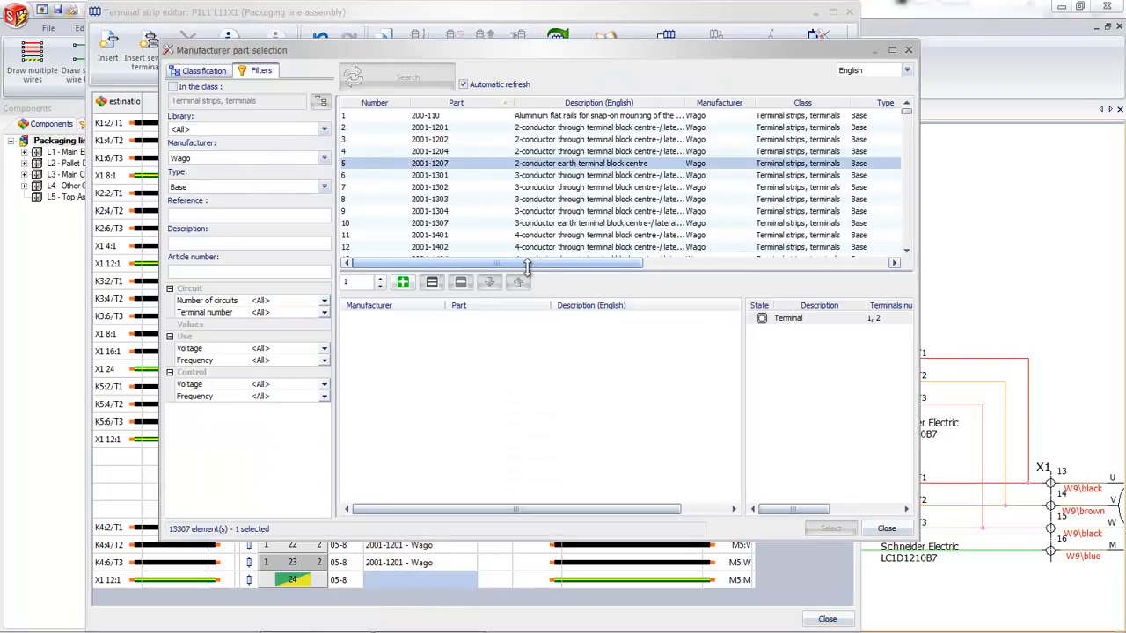
pyautogui.click(403, 282)
pyautogui.click(831, 528)
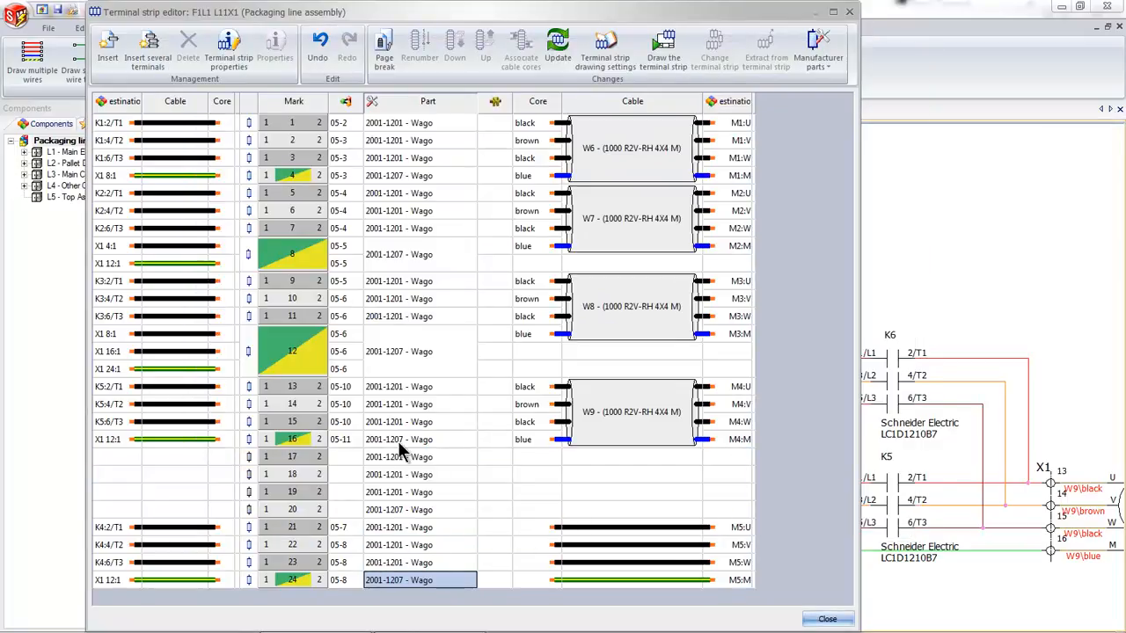
# Open cable core assignment for M5's four wires at terminals 21 to 24, with L4 - Other Conveyors as the Location 2 filter
pyautogui.click(612, 526)
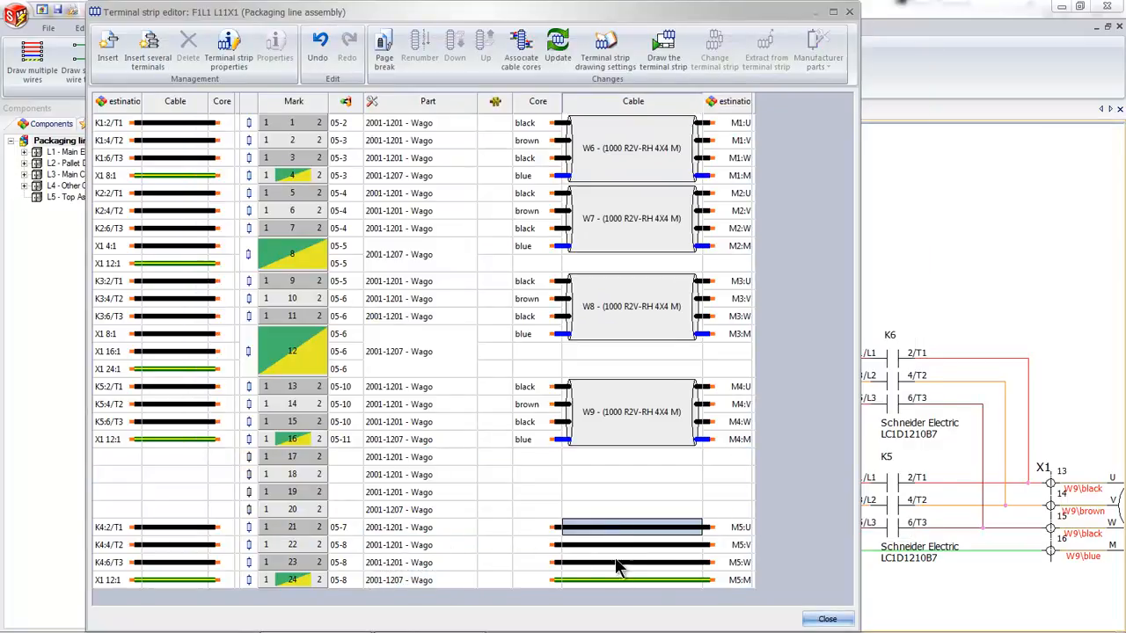
pyautogui.keyDown('shift'); pyautogui.click(615, 583); pyautogui.keyUp('shift')
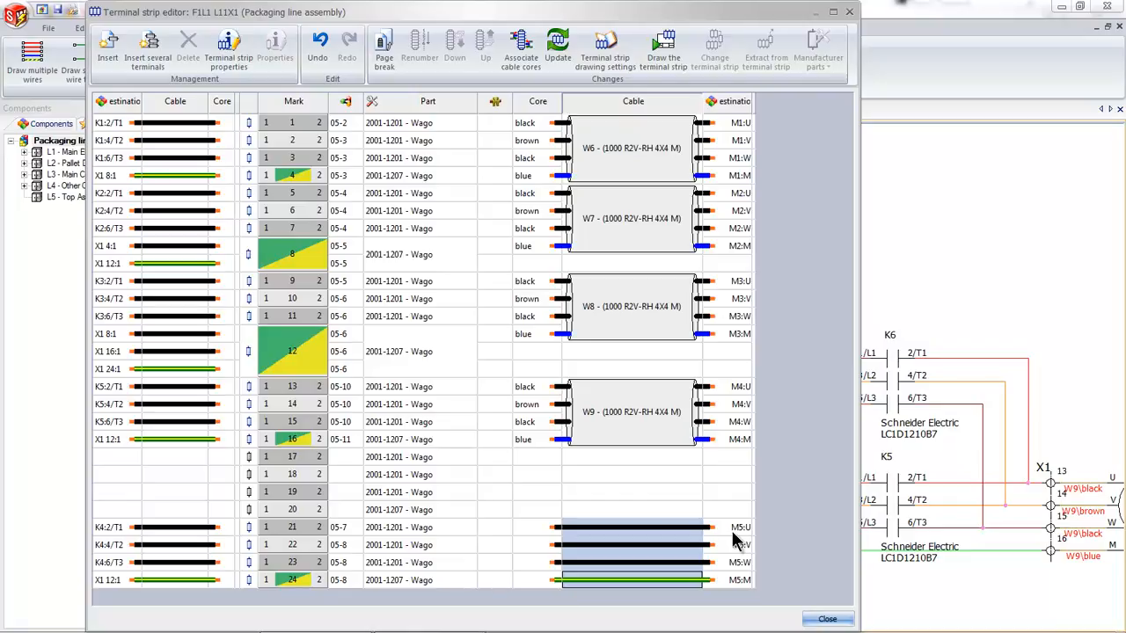
pyautogui.moveTo(644, 519); pyautogui.dragTo(691, 541)
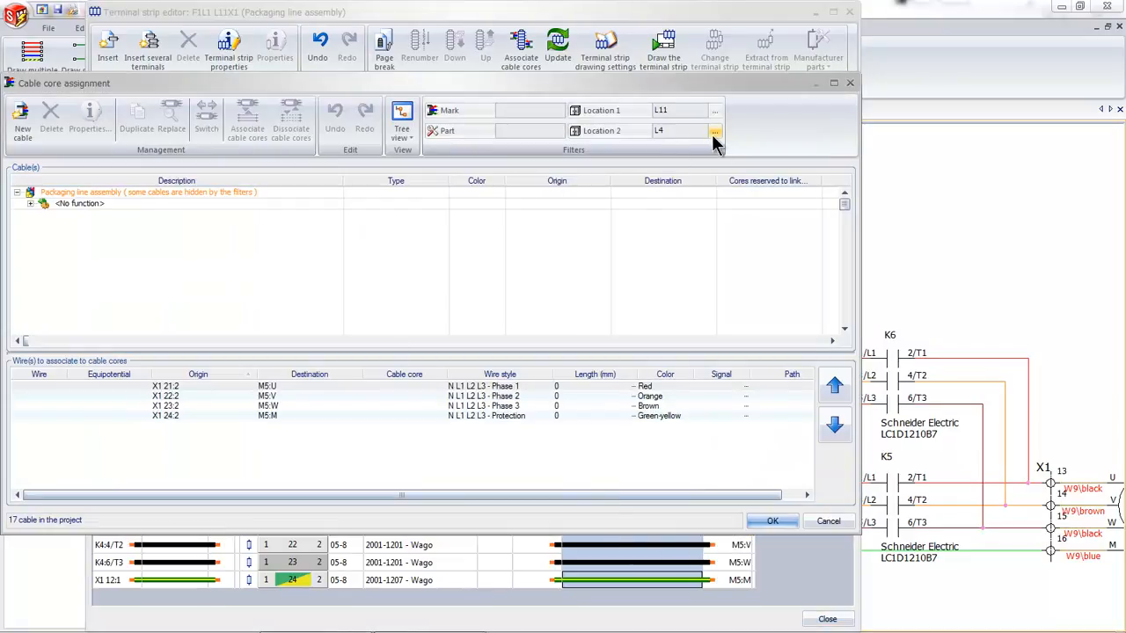
pyautogui.click(714, 132)
pyautogui.click(296, 306)
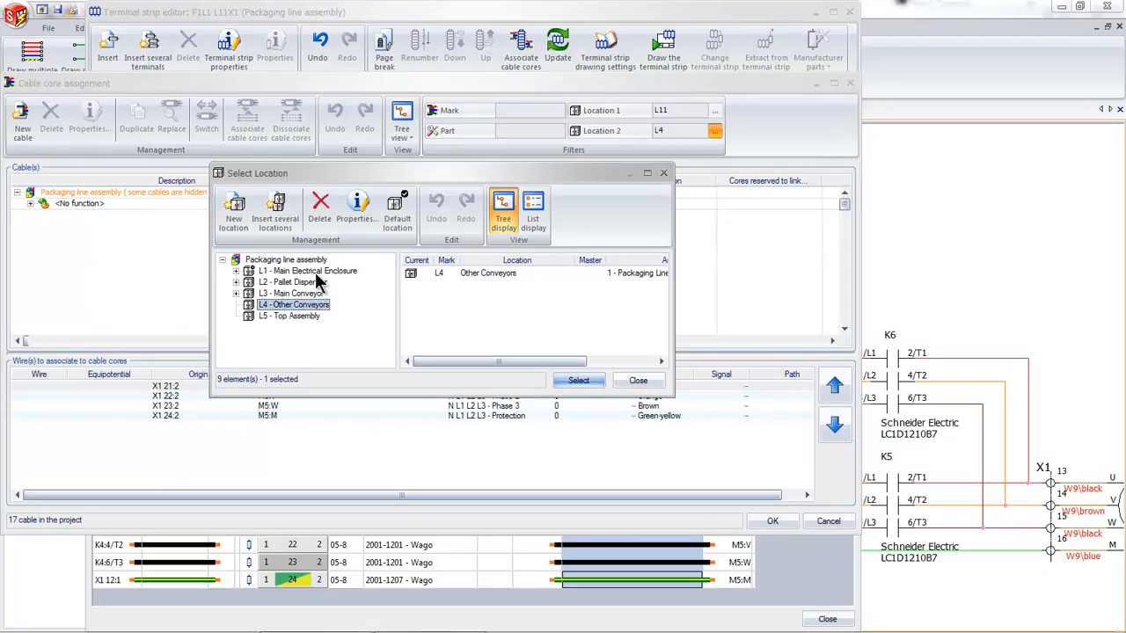
pyautogui.click(581, 381)
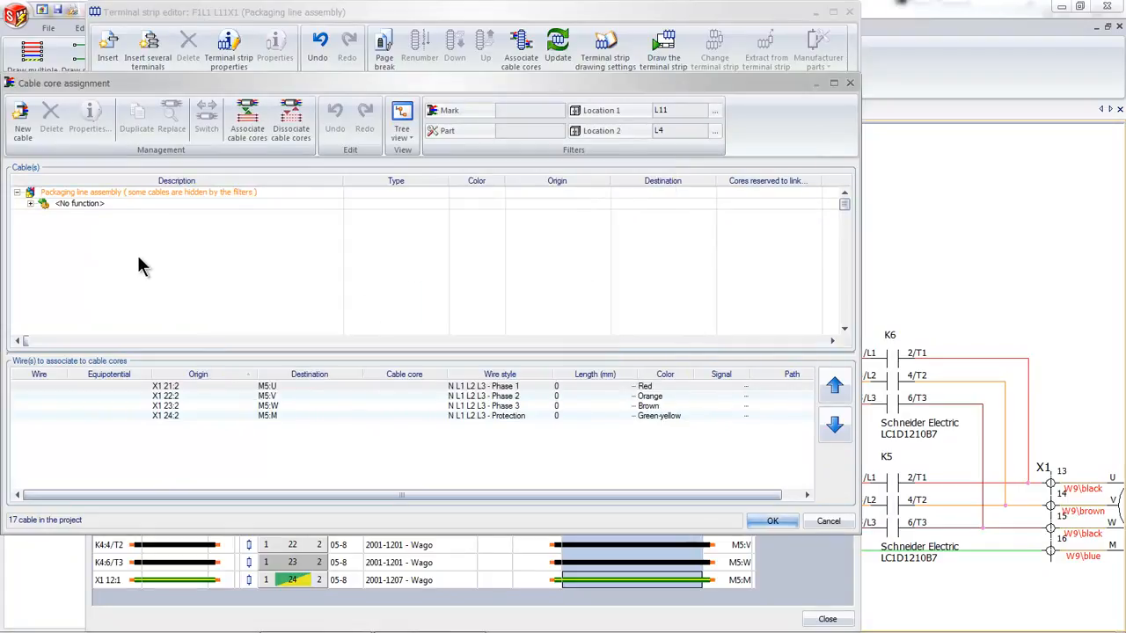
# Associate the four cores of cable W10 with M5's wires at X1 terminals 21 to 24
pyautogui.click(30, 203)
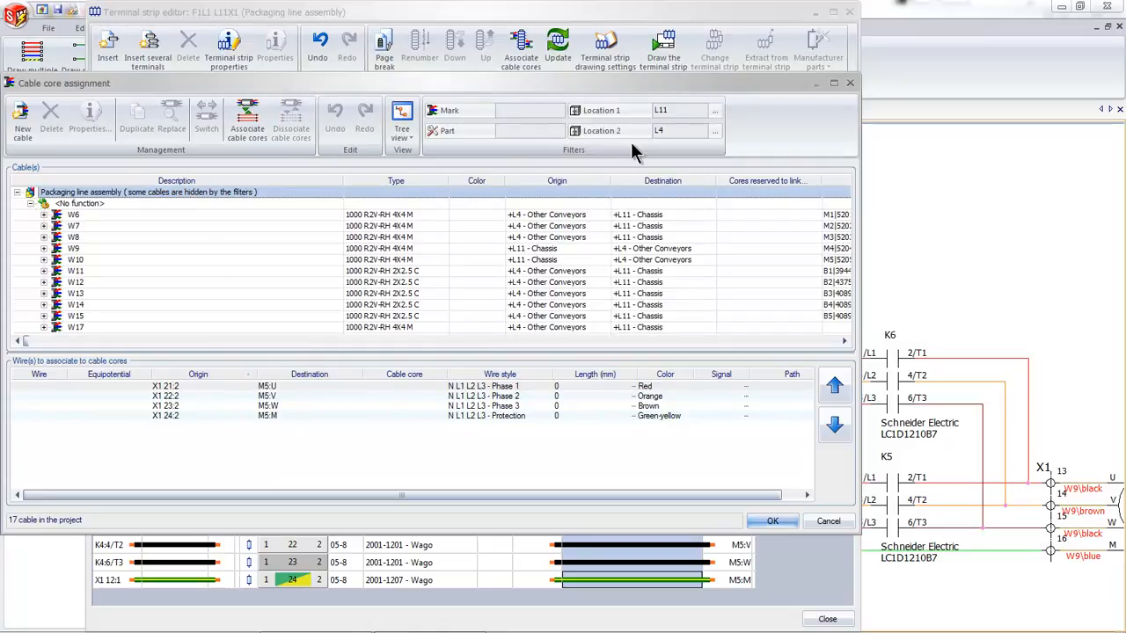
pyautogui.click(44, 259)
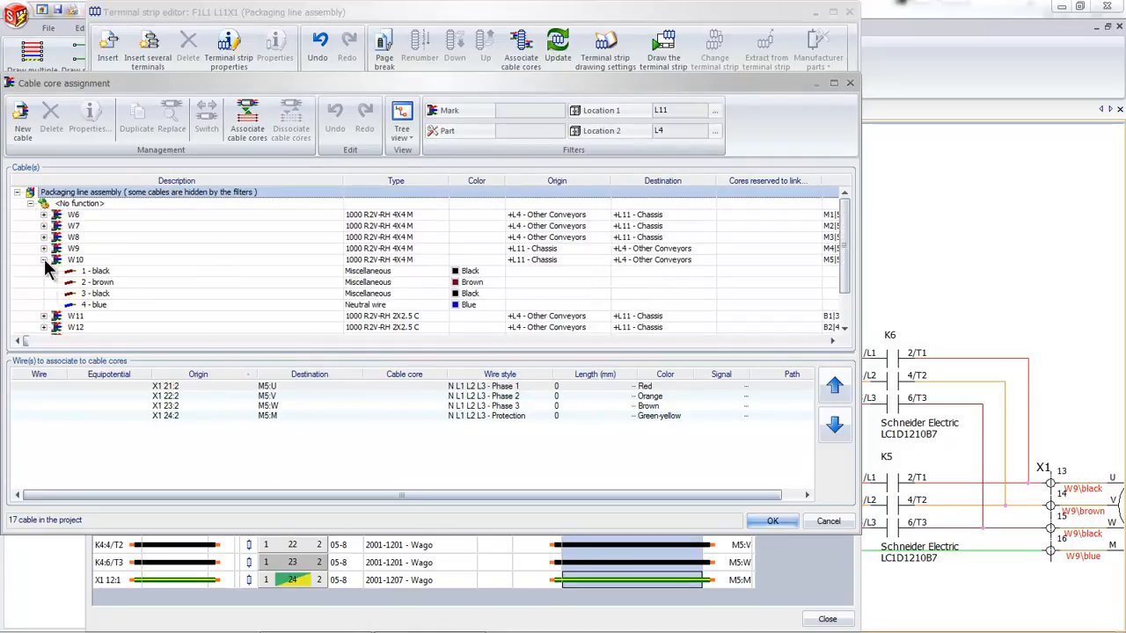
pyautogui.click(44, 248)
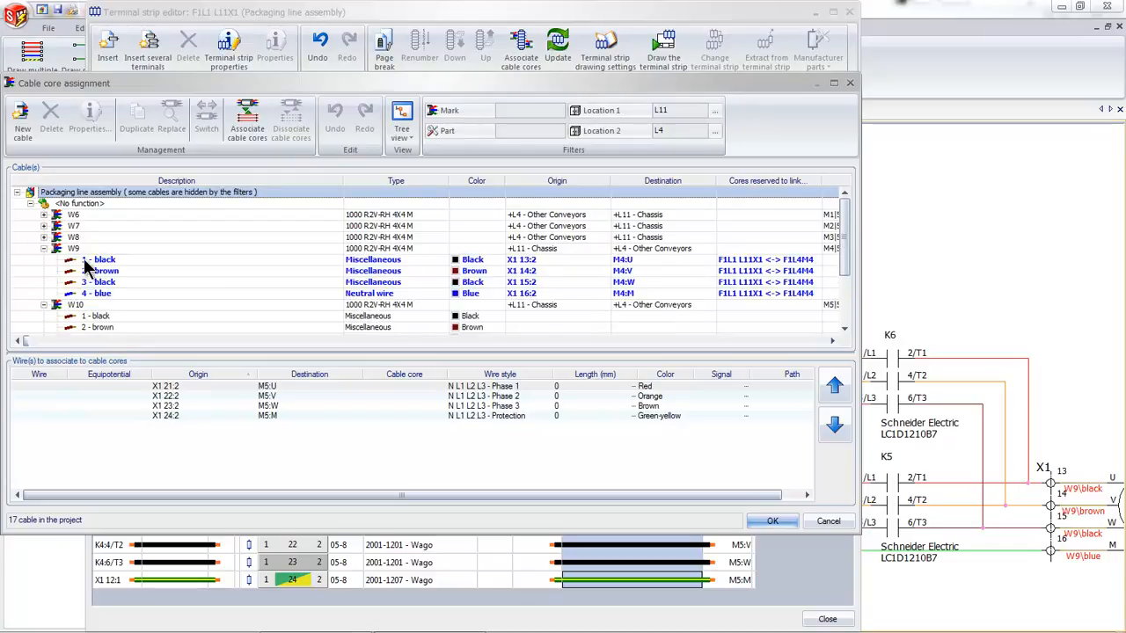
pyautogui.scroll(-1, 173, 267)
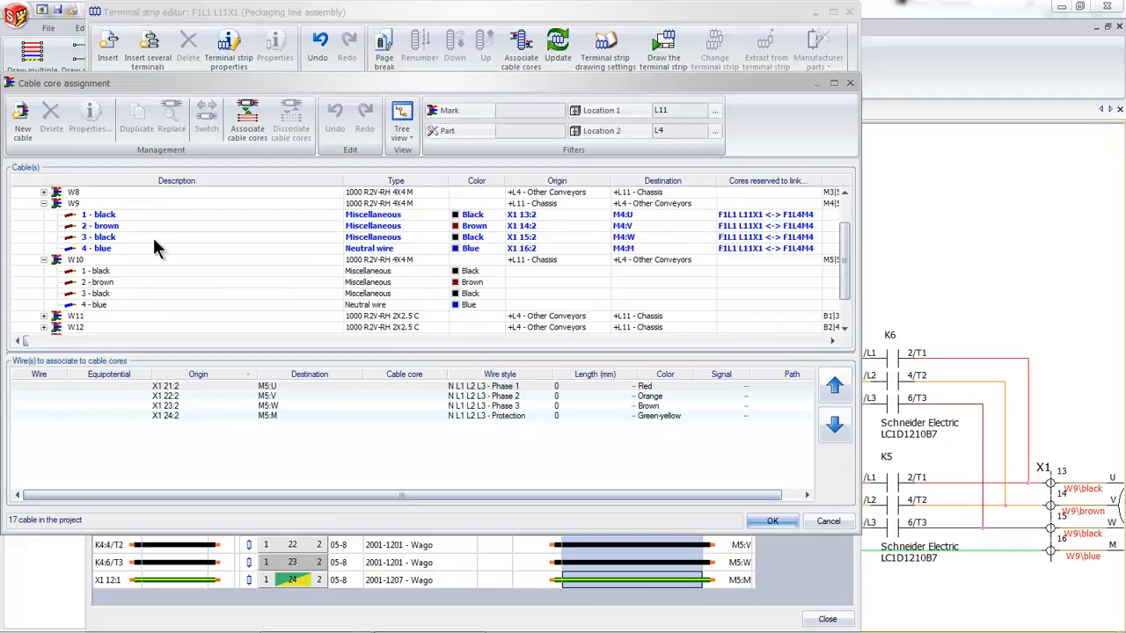
pyautogui.click(133, 277)
pyautogui.keyDown('shift'); pyautogui.click(127, 305); pyautogui.keyUp('shift')
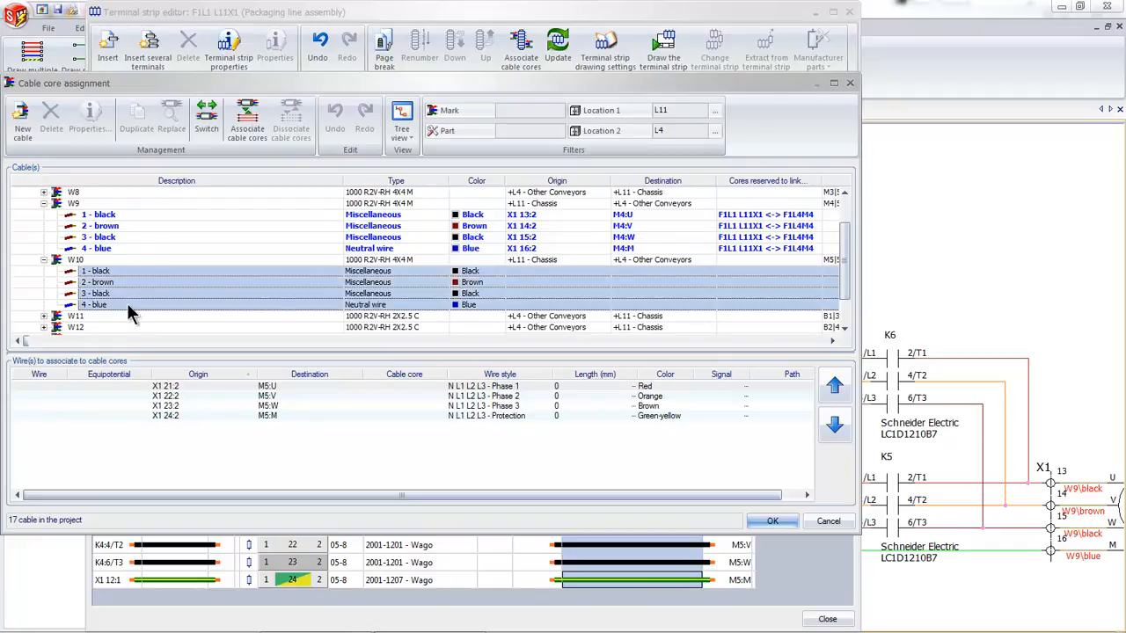
pyautogui.moveTo(175, 417); pyautogui.dragTo(167, 385)
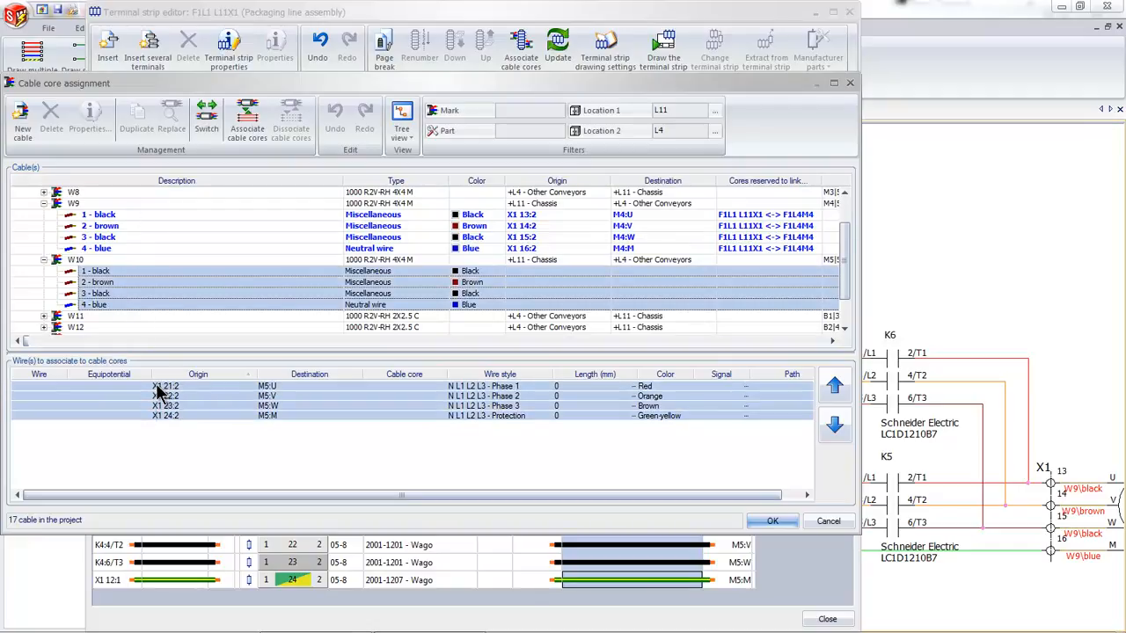
pyautogui.click(247, 121)
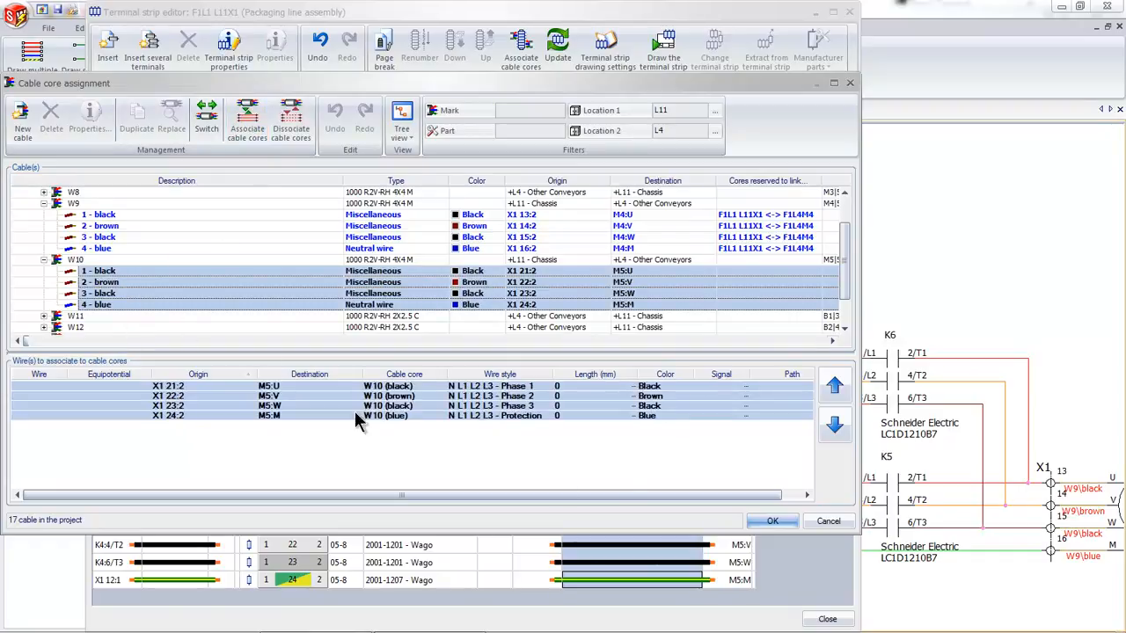
pyautogui.click(772, 522)
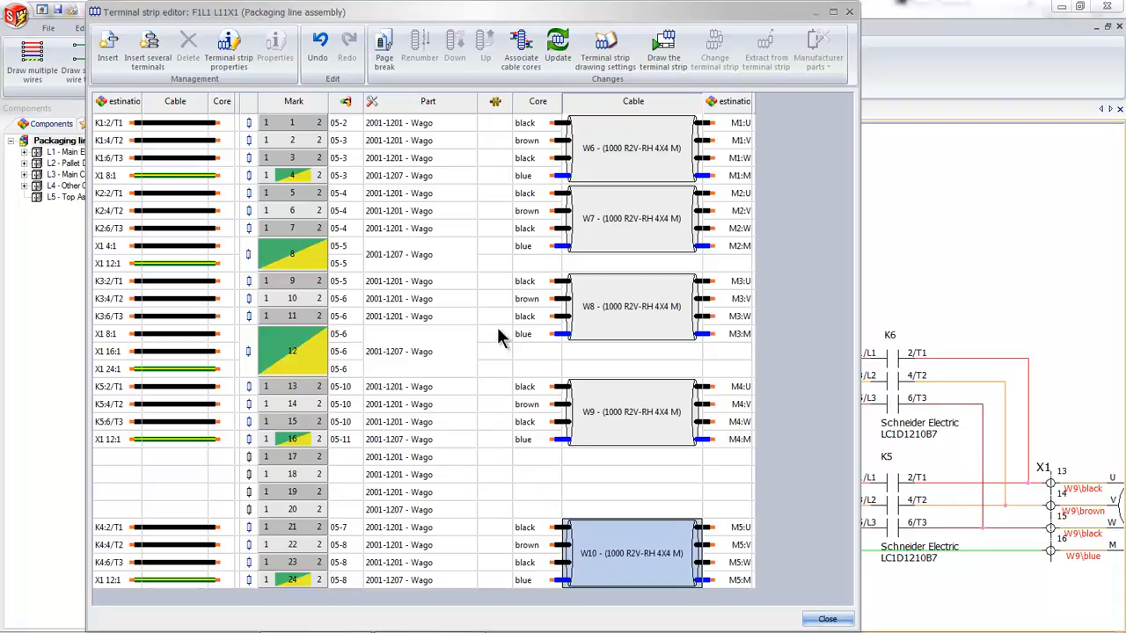
# Generate the drawing of terminal strip X1 and close the terminal strip editor
pyautogui.click(670, 64)
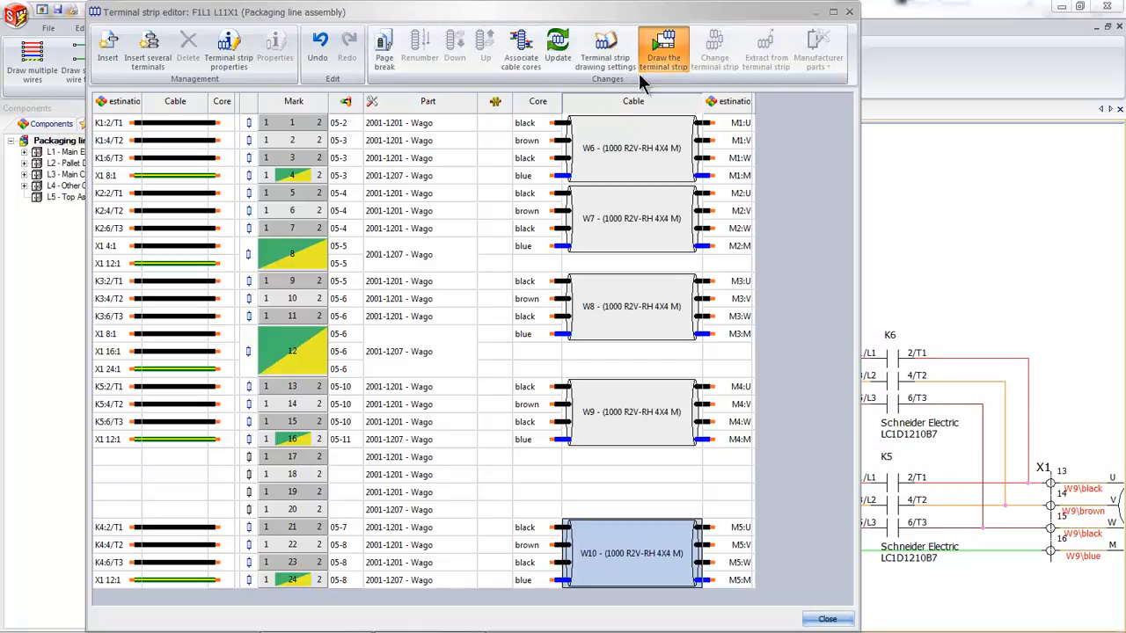
pyautogui.click(689, 479)
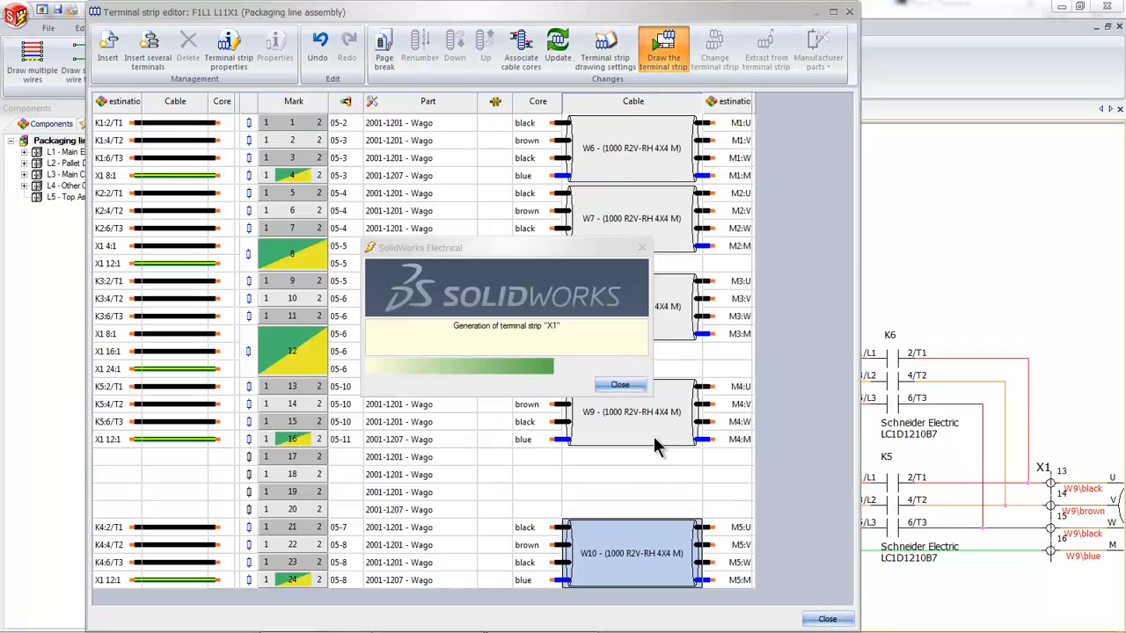
pyautogui.click(826, 616)
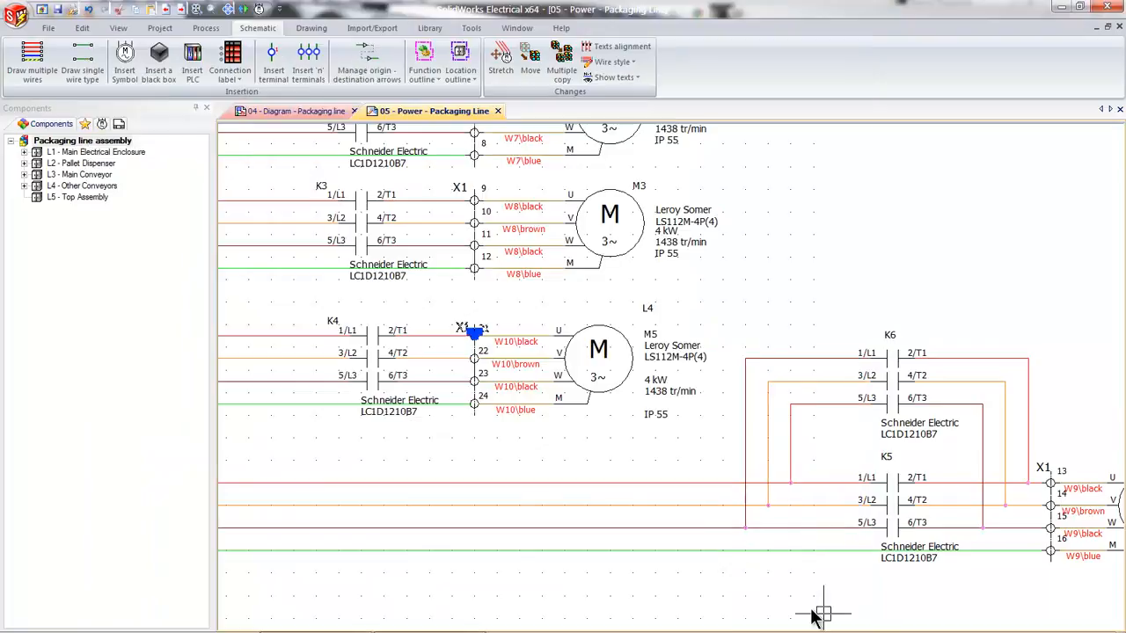
# Open the 13 - X1 terminal strip drawing, examine terminals 9 to 24 with their cables and motors, and close it
pyautogui.click(120, 126)
pyautogui.doubleClick(78, 310)
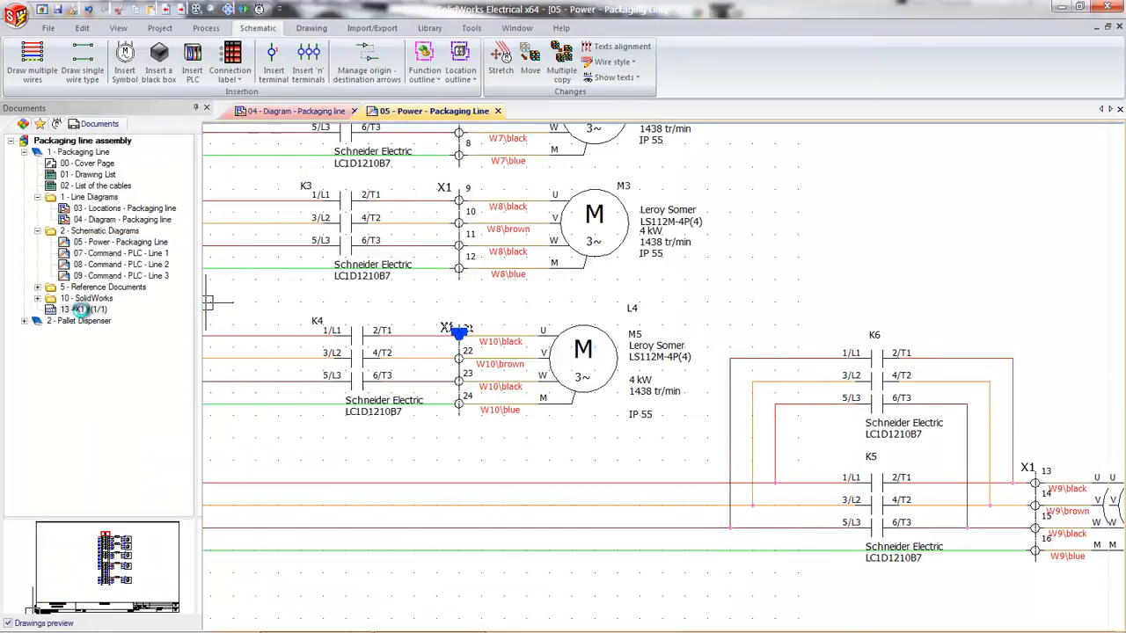
pyautogui.moveTo(863, 208)
pyautogui.mouseDown(button='middle')
pyautogui.moveTo(662, 362)
pyautogui.moveTo(528, 436)
pyautogui.mouseUp(button='middle')
pyautogui.moveTo(729, 289); pyautogui.dragTo(674, 414, button='middle')
pyautogui.moveTo(870, 306)
pyautogui.mouseDown(button='middle')
pyautogui.moveTo(851, 373)
pyautogui.moveTo(862, 346)
pyautogui.mouseUp(button='middle')
pyautogui.scroll(4, 672, 442)
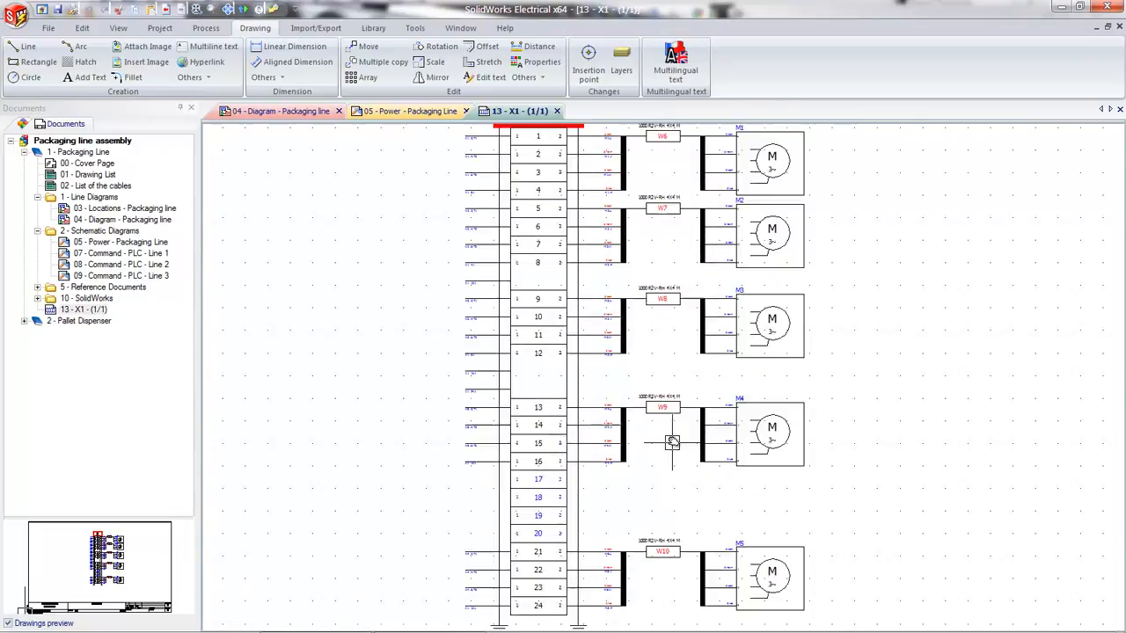
pyautogui.scroll(1, 665, 494)
pyautogui.scroll(-3, 678, 501)
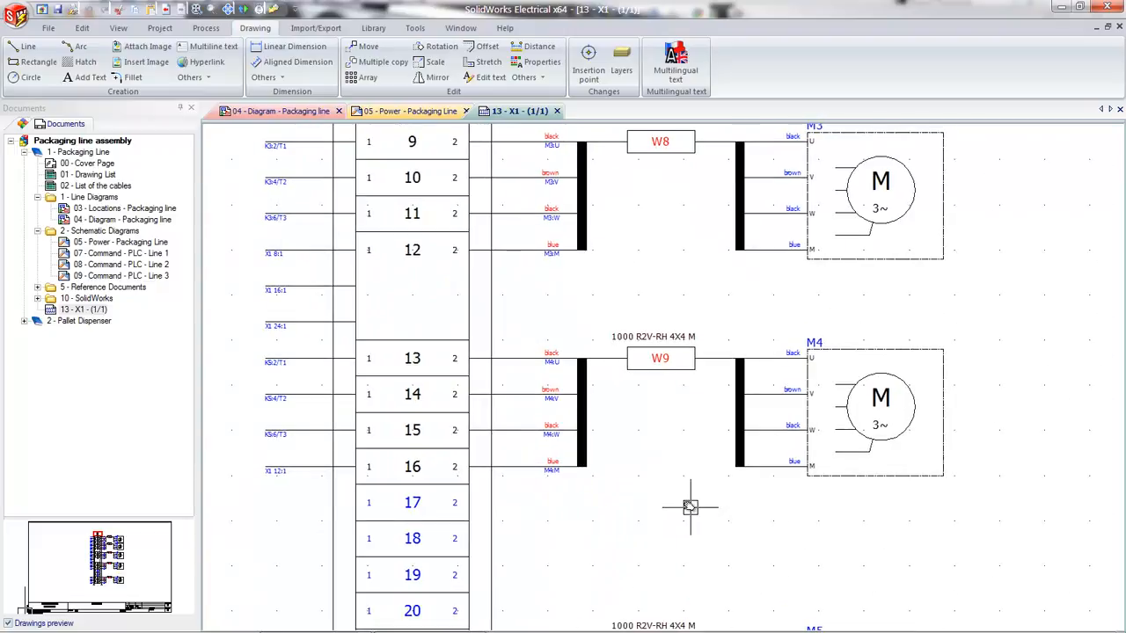
pyautogui.scroll(-3, 678, 444)
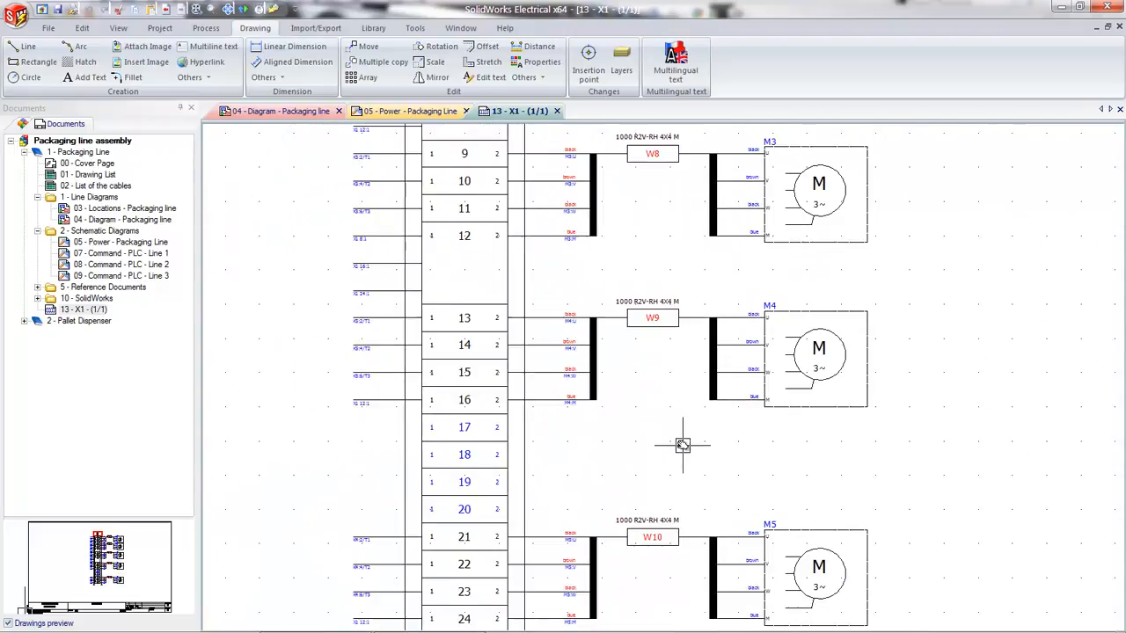
pyautogui.click(557, 111)
# Open the 05 - Power - Pallet Dispenser schematic from the 2 - Pallet Dispenser book's schematic diagrams
pyautogui.scroll(-3, 573, 382)
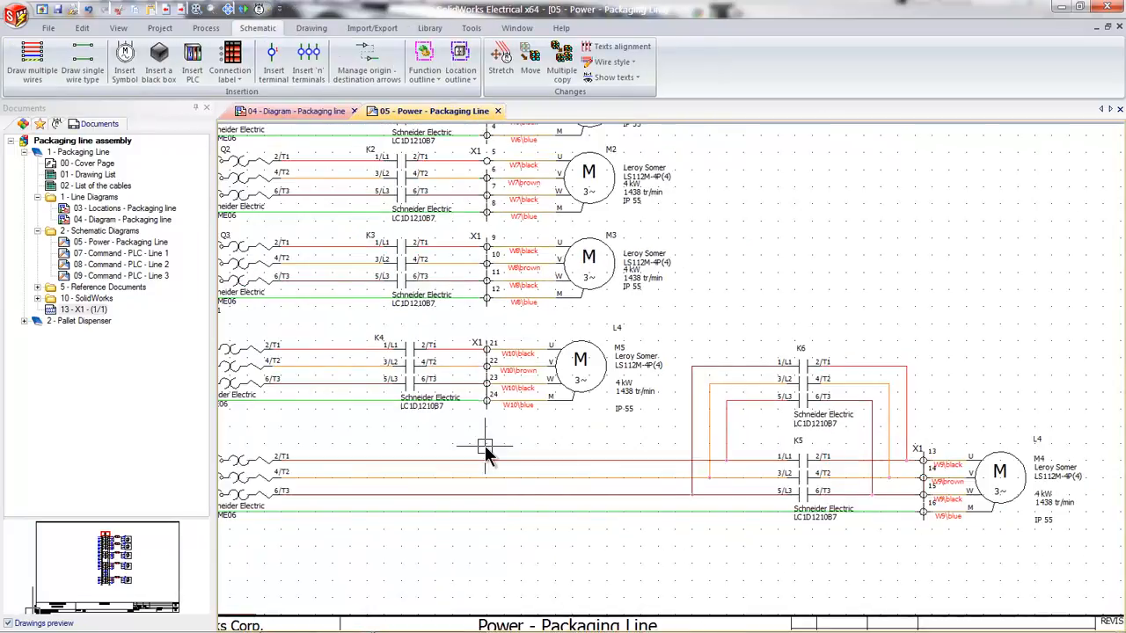
pyautogui.scroll(3, 530, 432)
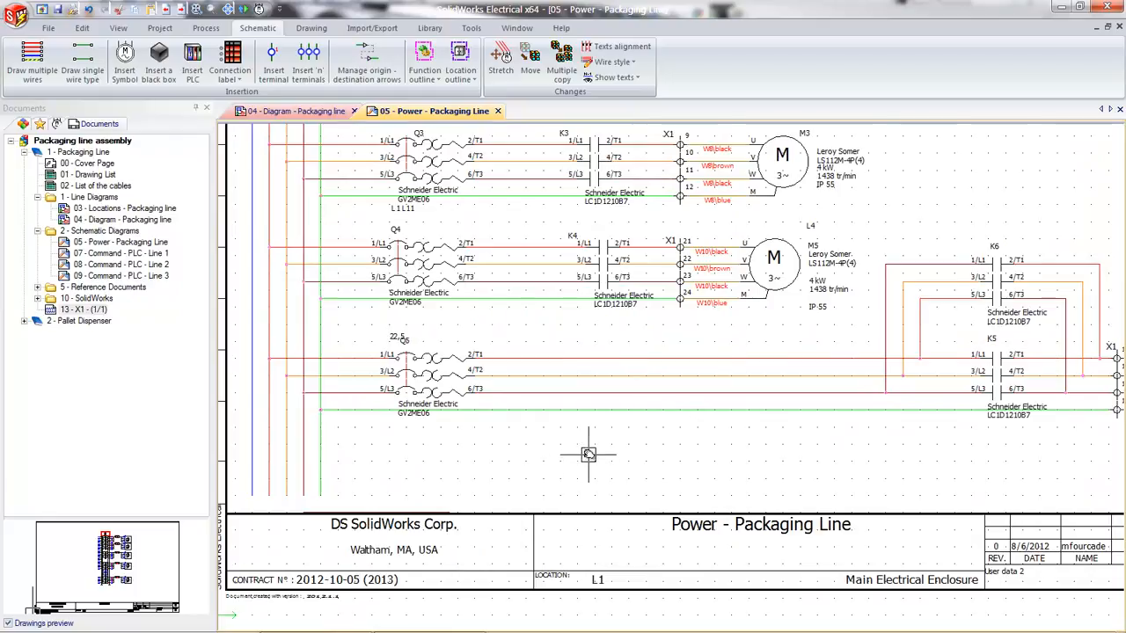
pyautogui.moveTo(586, 455); pyautogui.dragTo(654, 431, button='middle')
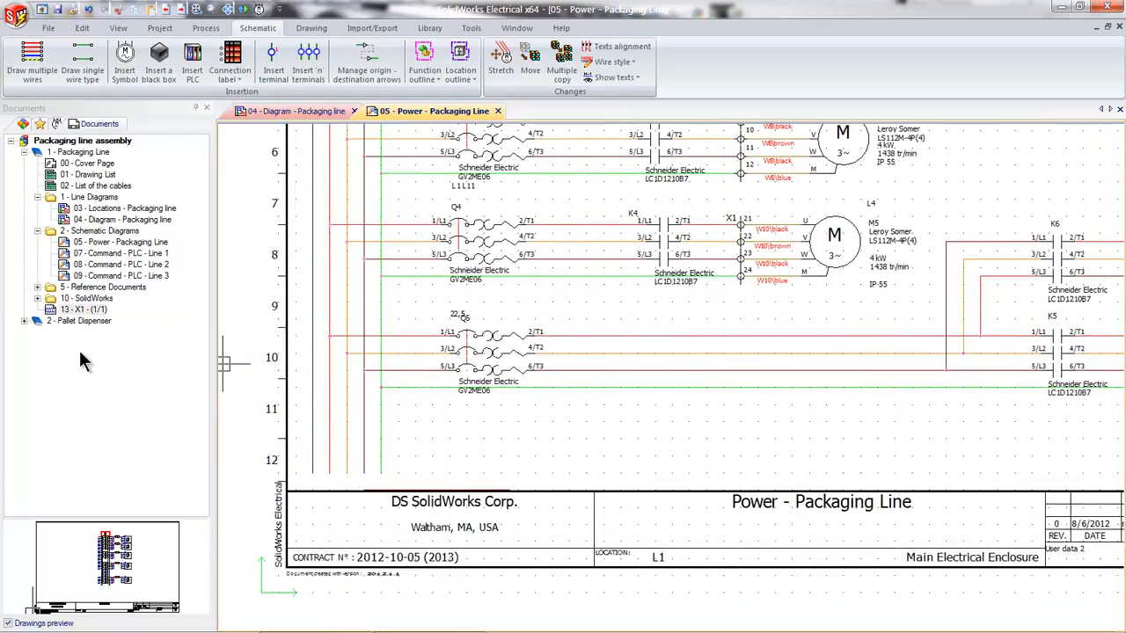
pyautogui.click(25, 321)
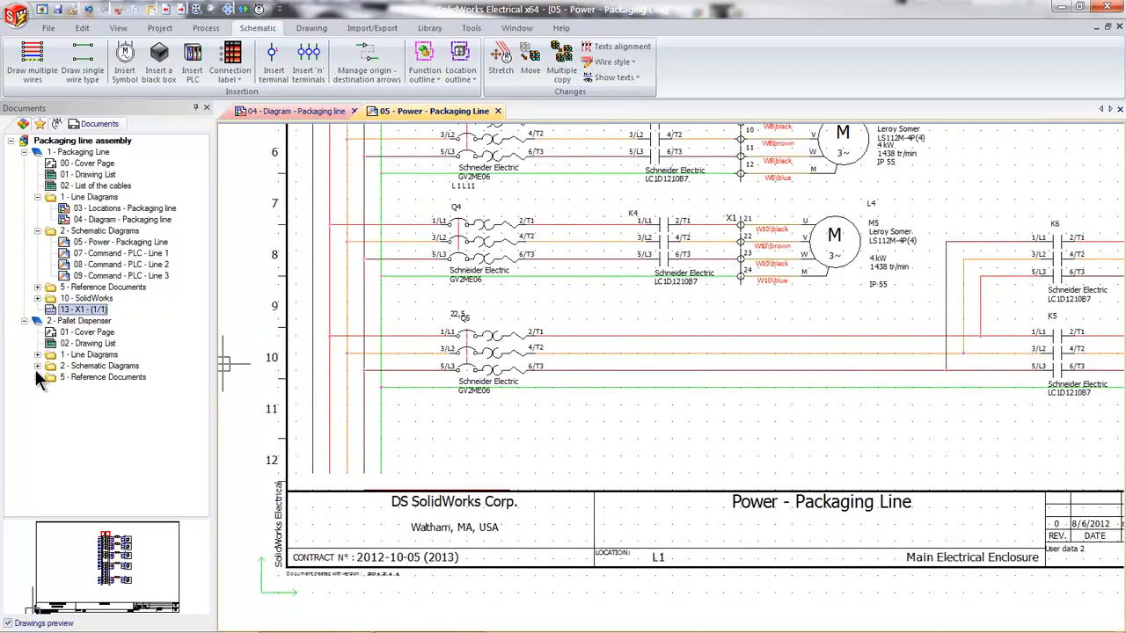
pyautogui.click(38, 354)
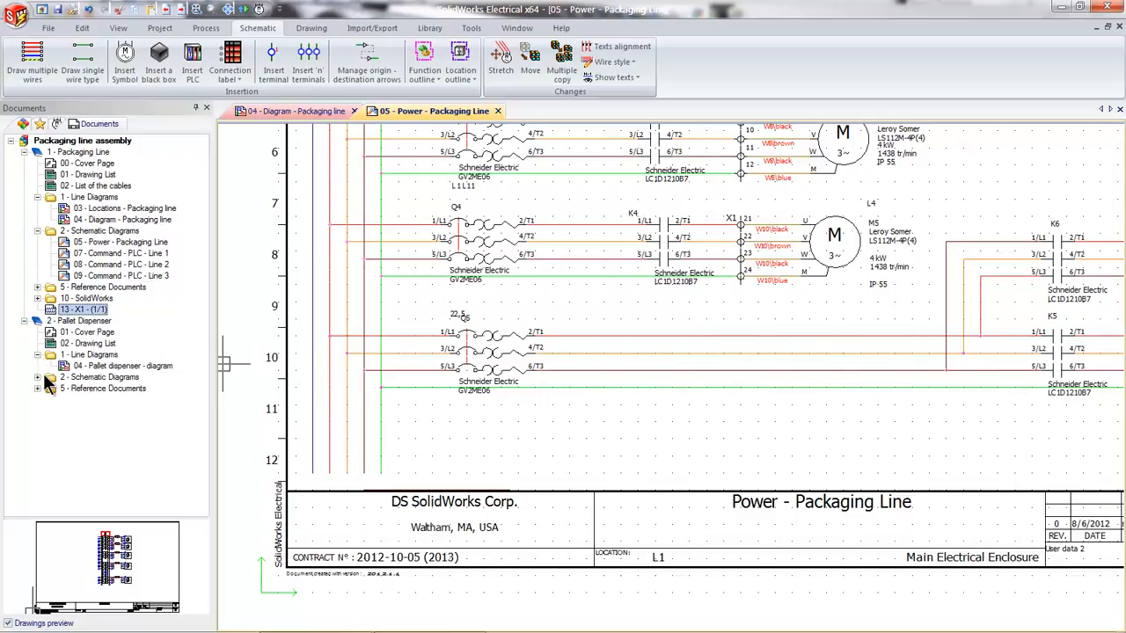
pyautogui.click(37, 377)
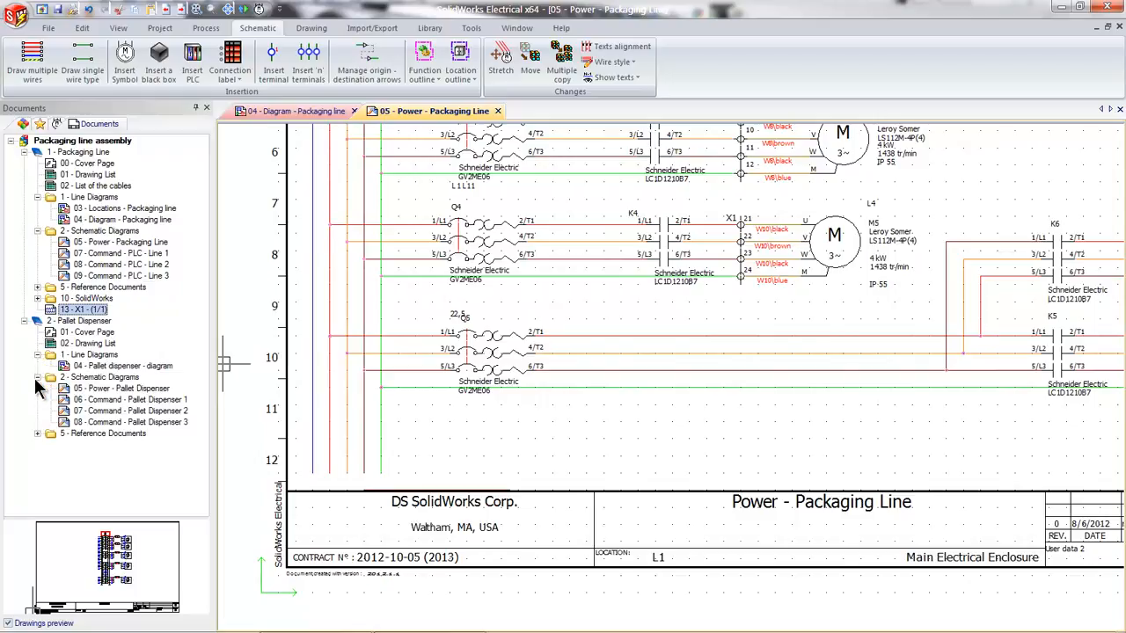
pyautogui.doubleClick(153, 387)
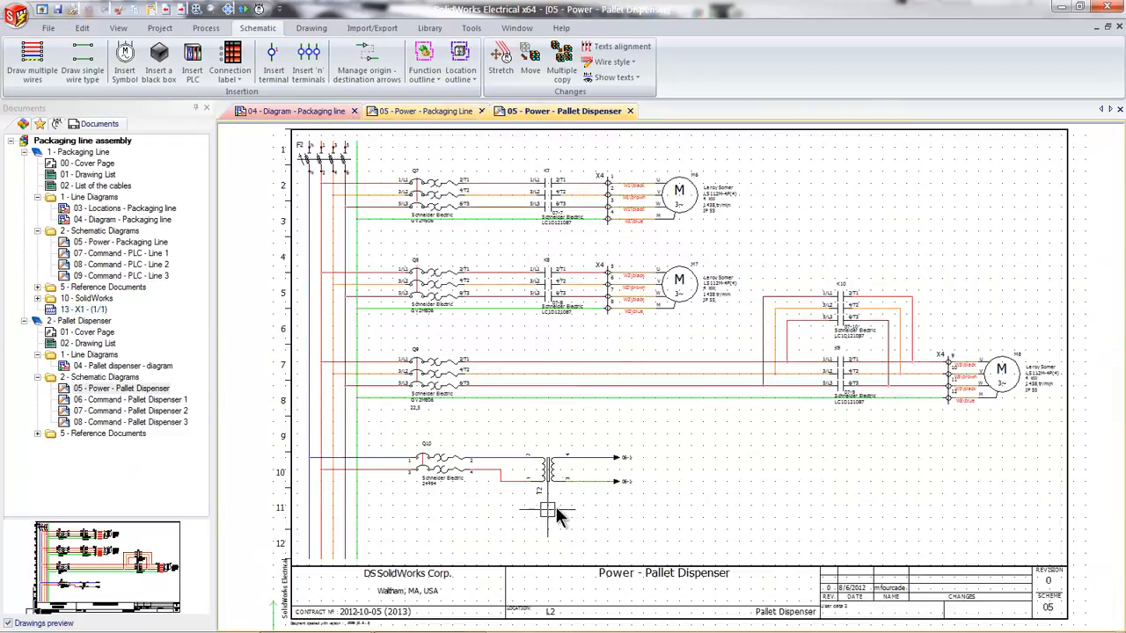
# Save the circuit of breaker Q10 and transformer T2 with its wires as a macro in the Motor start group, keeping the default name
pyautogui.scroll(4, 554, 512)
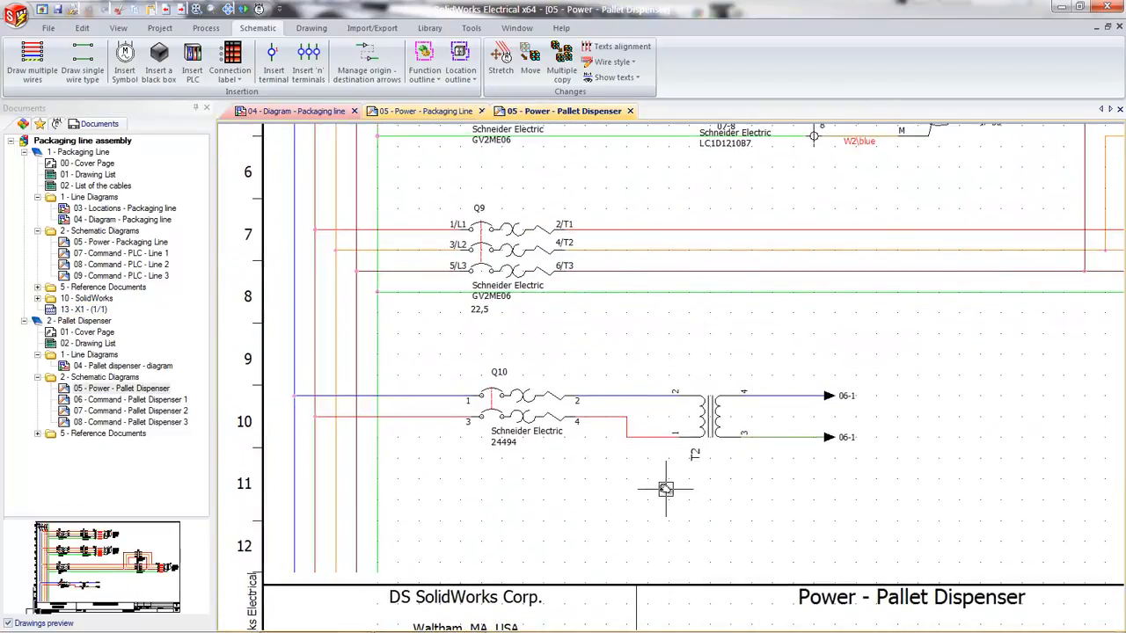
pyautogui.click(42, 124)
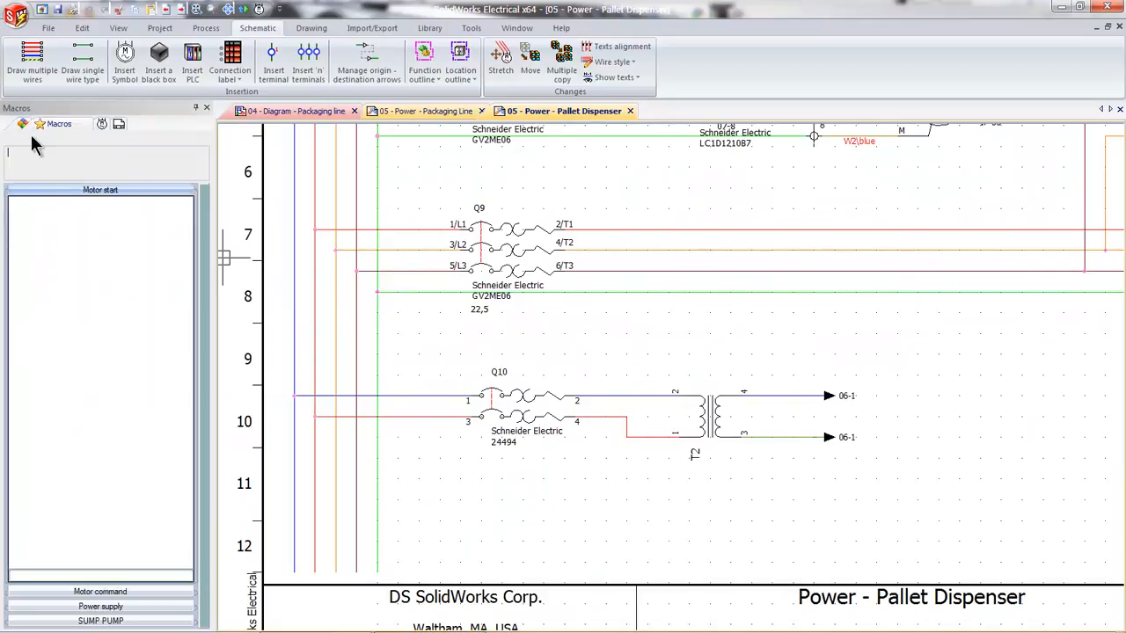
pyautogui.moveTo(919, 484); pyautogui.dragTo(390, 349)
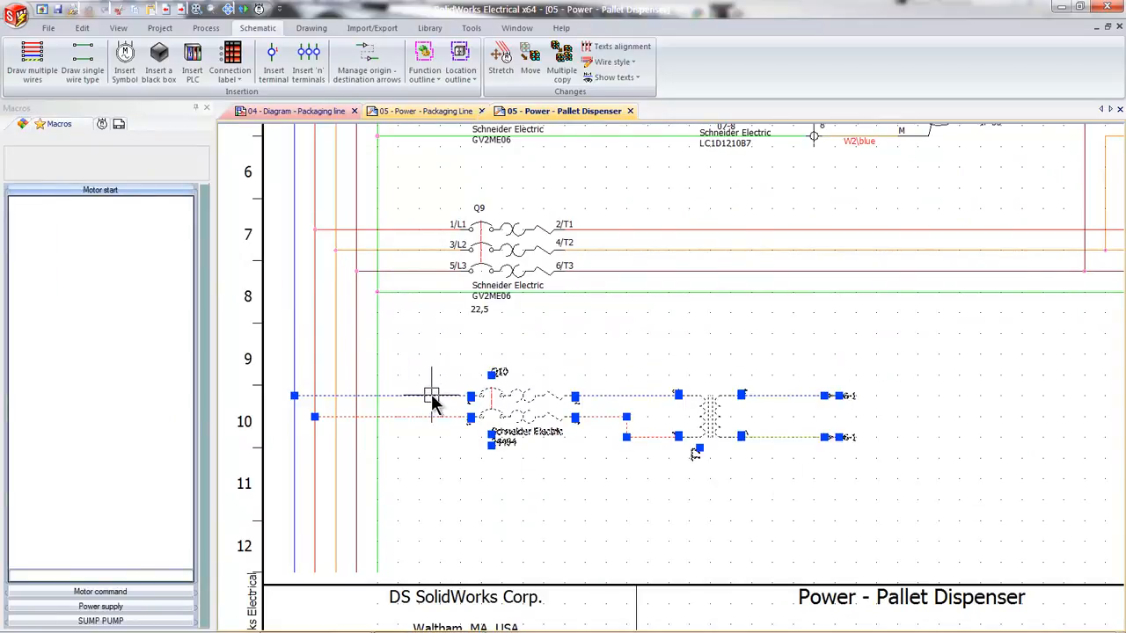
pyautogui.moveTo(341, 435); pyautogui.dragTo(118, 307)
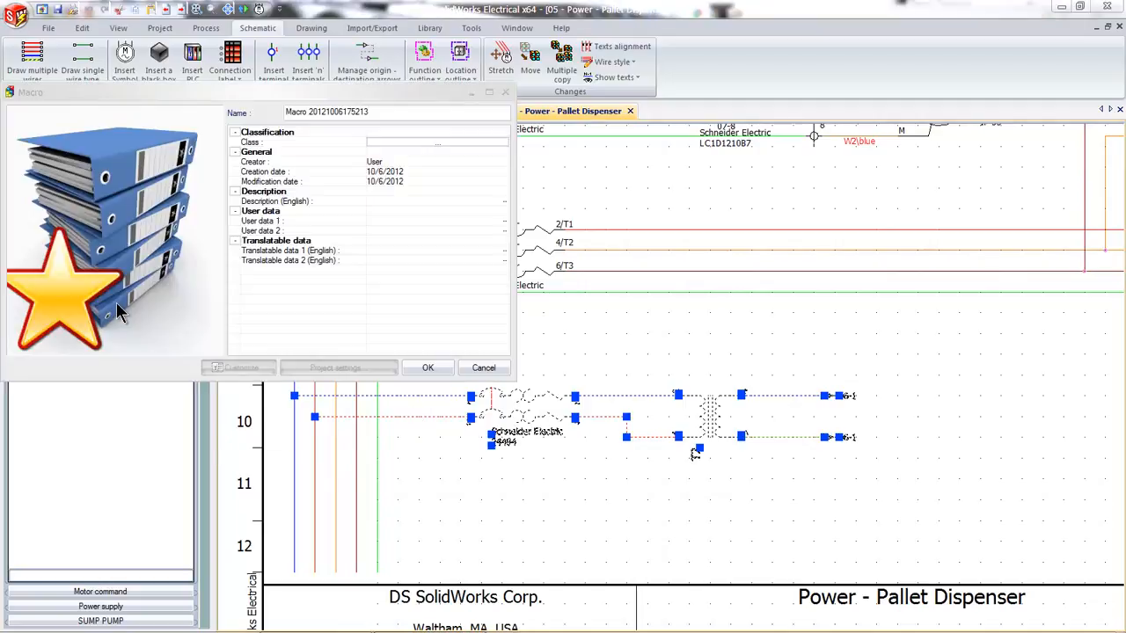
pyautogui.click(425, 368)
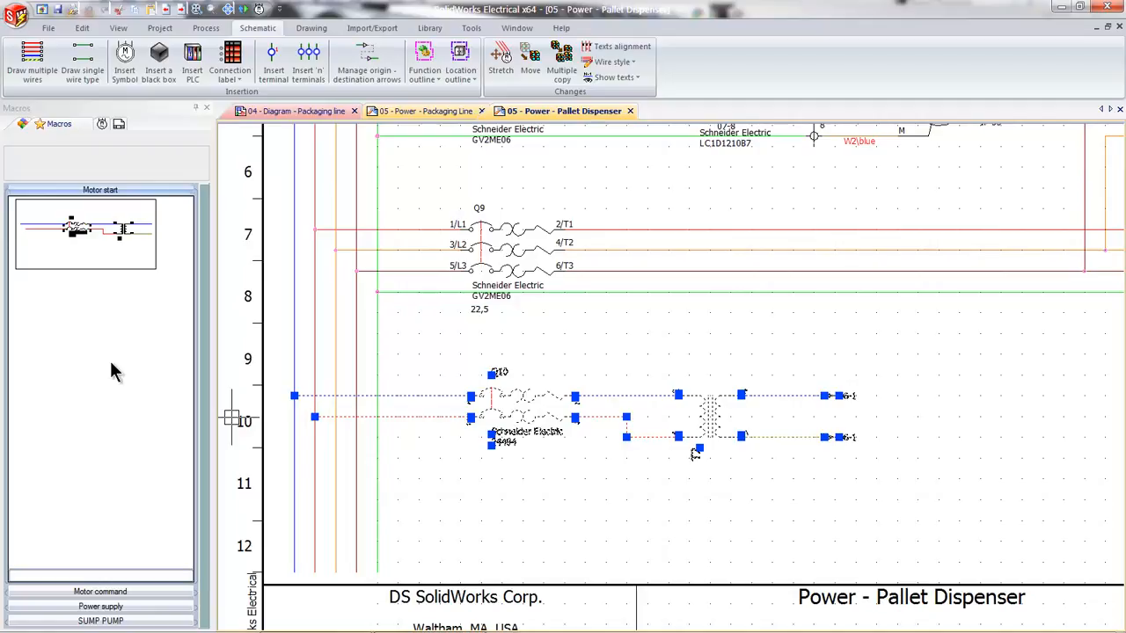
# Close the Pallet Dispenser schematic and insert the new macro below Q5's circuit in the 05 - Power - Packaging Line schematic
pyautogui.click(630, 111)
pyautogui.moveTo(300, 252)
pyautogui.mouseDown()
pyautogui.moveTo(482, 425)
pyautogui.moveTo(426, 425)
pyautogui.moveTo(423, 436)
pyautogui.mouseUp()
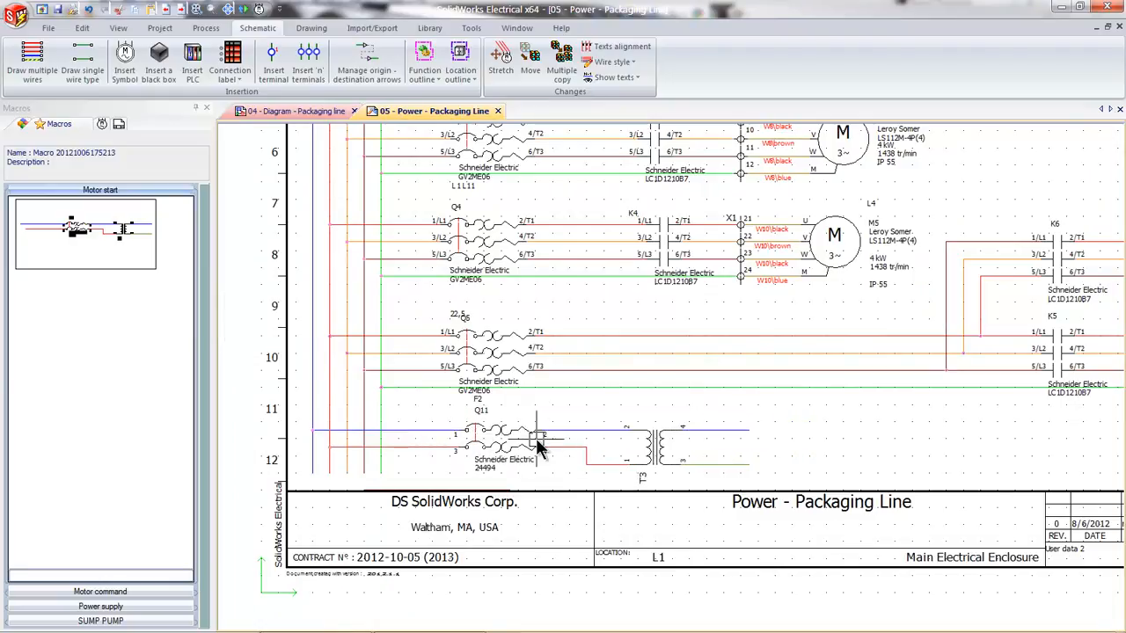
# Set the inserted breaker's mark number to 6 so its symbol is associated with the existing component Q6 in L11 - Chassis
pyautogui.scroll(3, 507, 450)
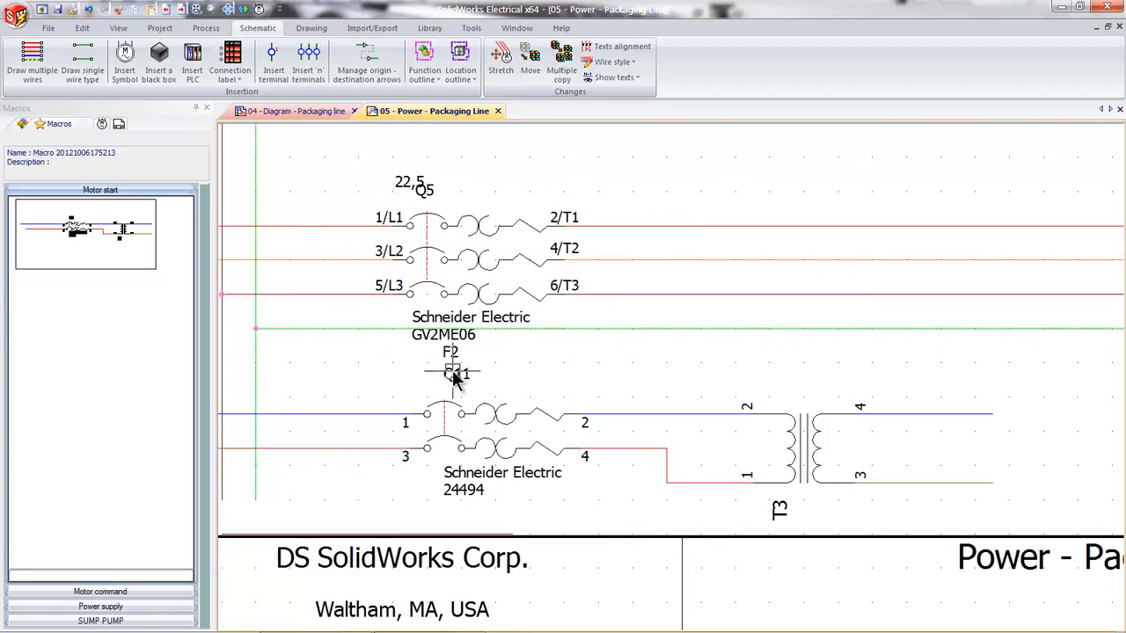
pyautogui.rightClick(500, 420)
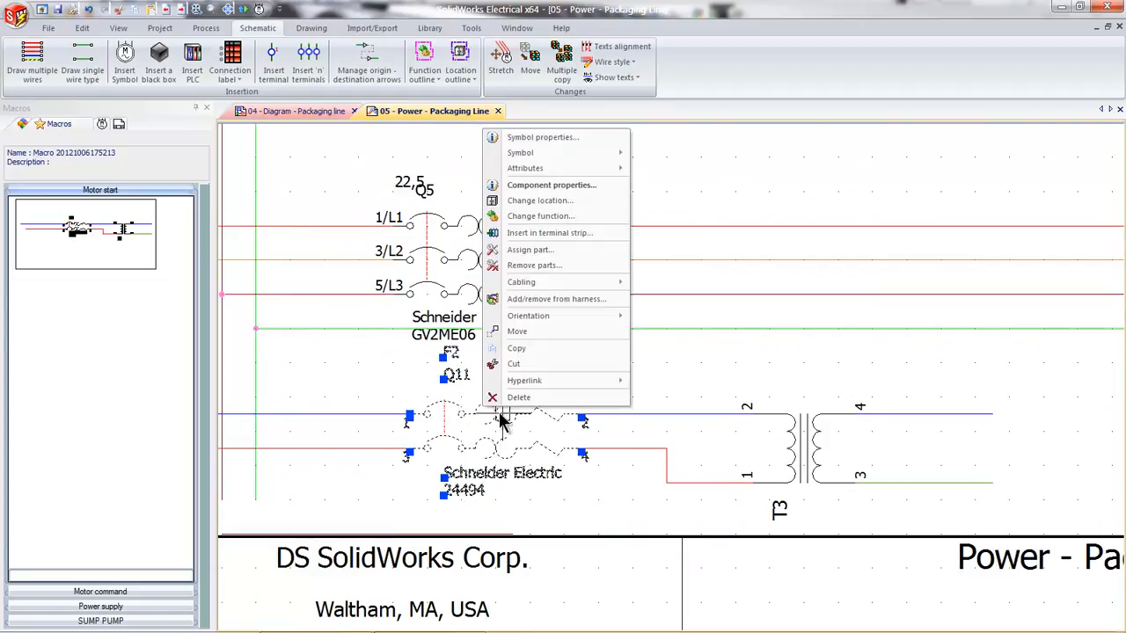
pyautogui.click(545, 138)
pyautogui.click(359, 214)
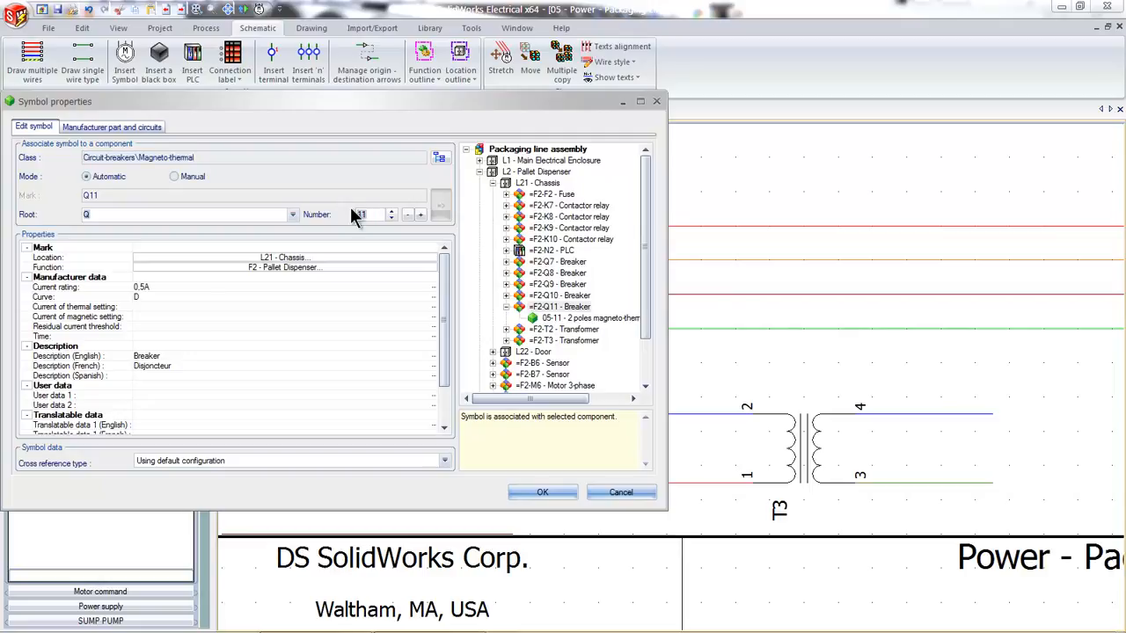
pyautogui.write('6')
pyautogui.click(443, 208)
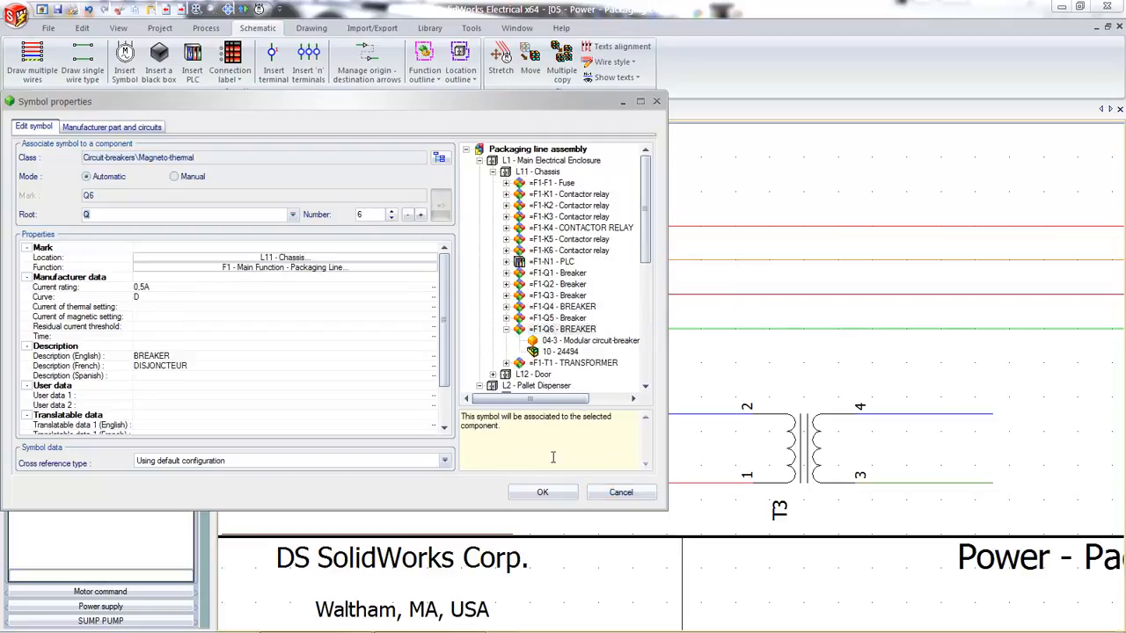
pyautogui.click(543, 491)
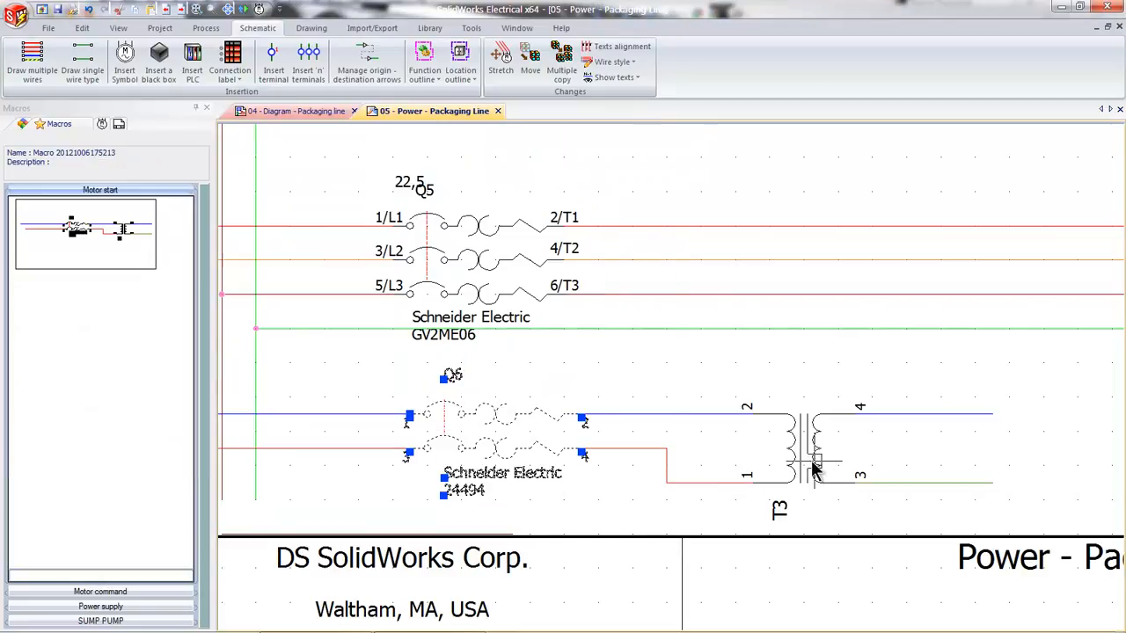
# Associate the inserted transformer symbol with the existing component T1 in L11 - Chassis
pyautogui.rightClick(805, 457)
pyautogui.click(866, 189)
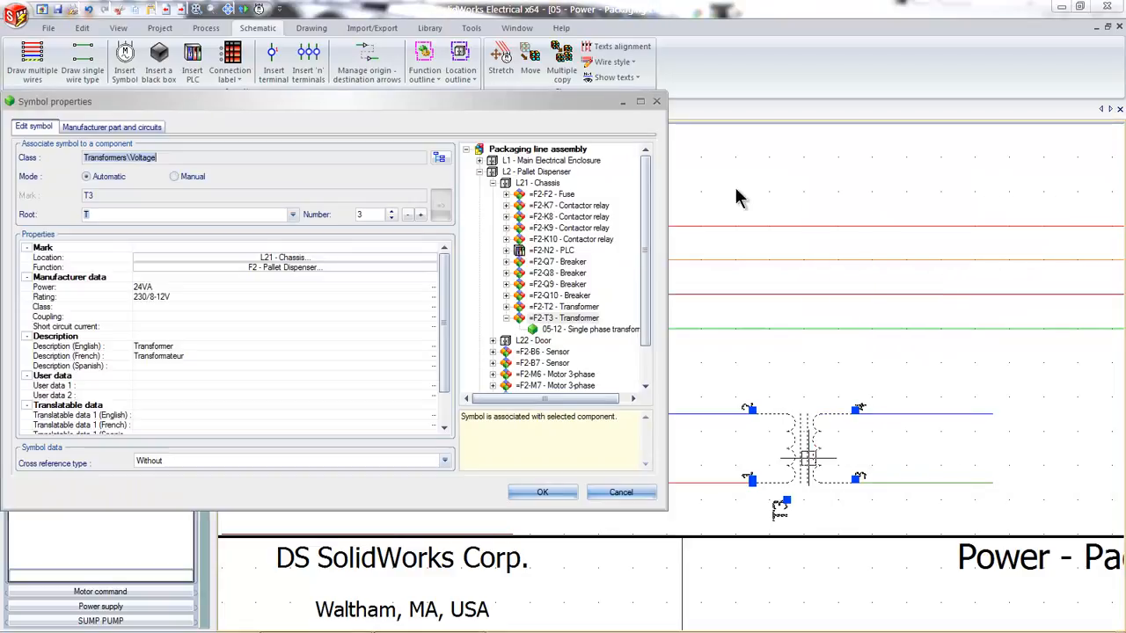
pyautogui.click(392, 211)
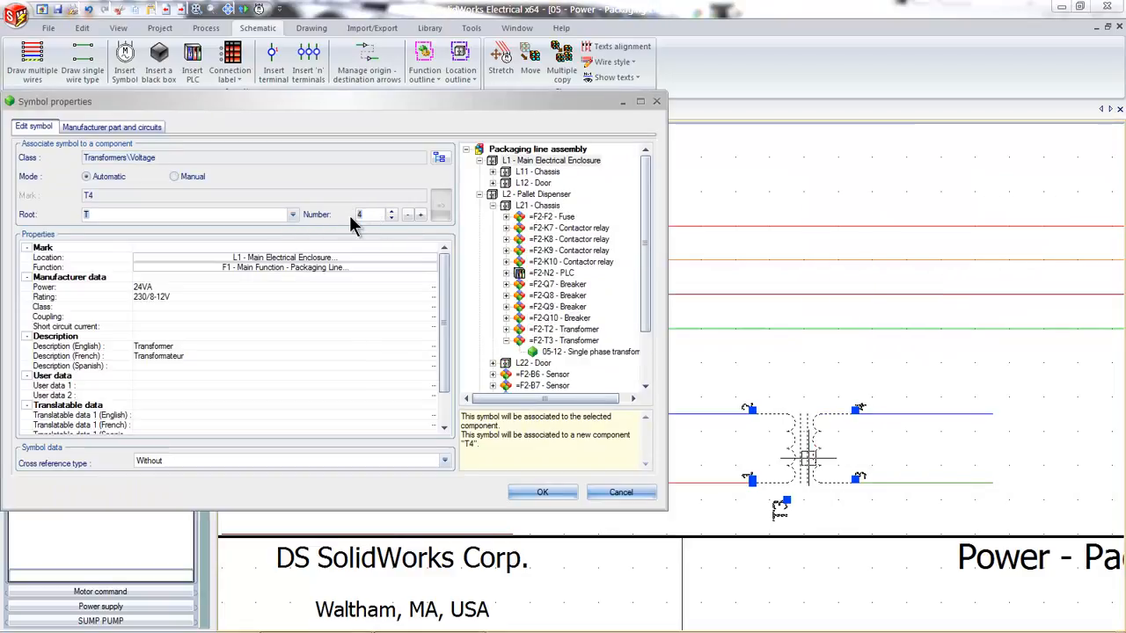
pyautogui.click(438, 203)
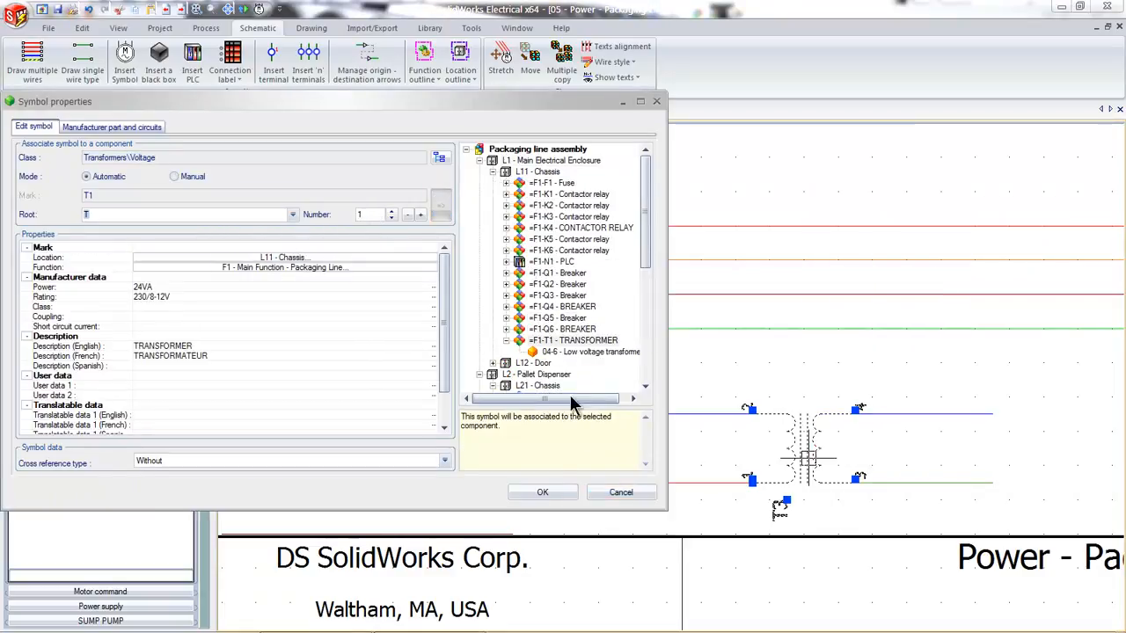
pyautogui.click(542, 492)
pyautogui.scroll(3, 845, 469)
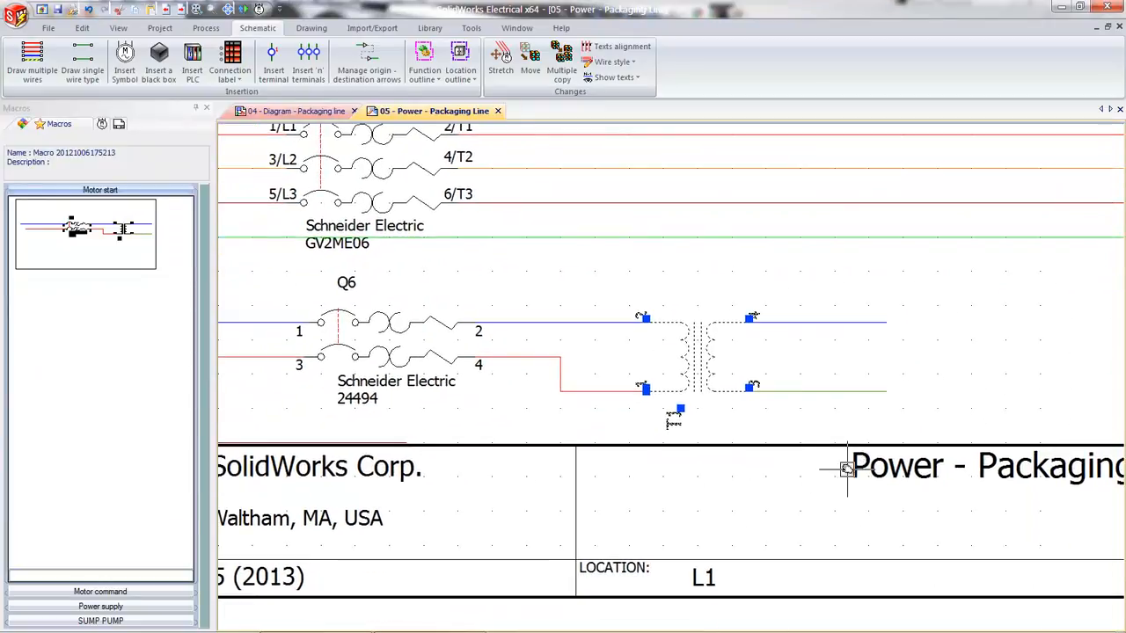
pyautogui.press('Escape')
# Connect transformer T1's blue and green output wires to the matching vertical wires of 07 - Command - PLC - Line 1 with single origin-destination arrows, using vertical tiles
pyautogui.scroll(-2, 774, 426)
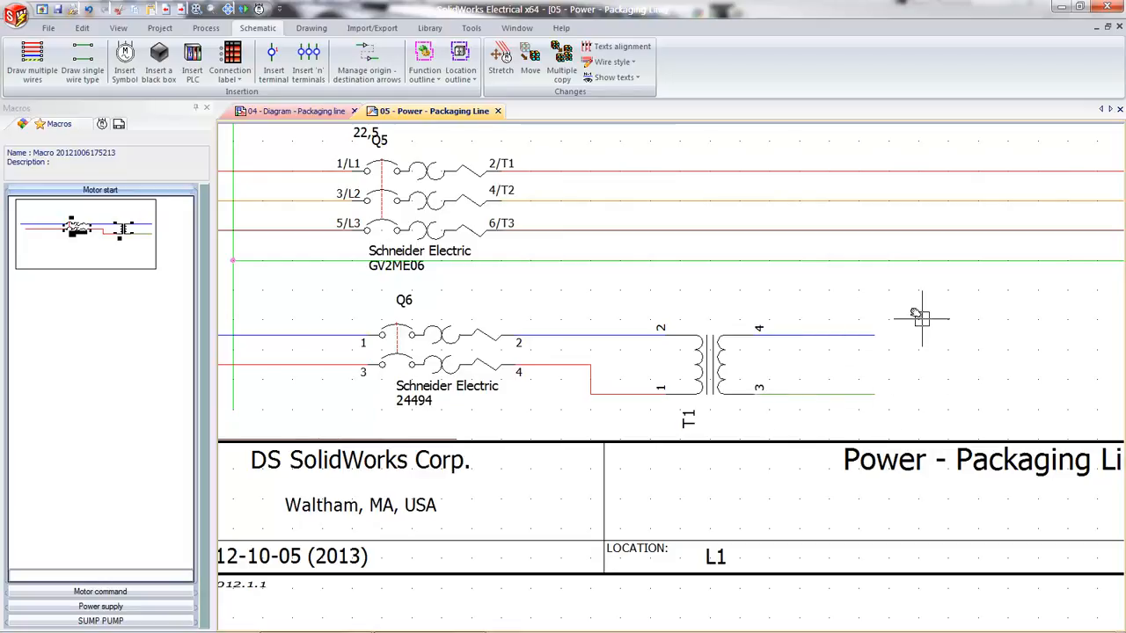
pyautogui.scroll(-2, 704, 330)
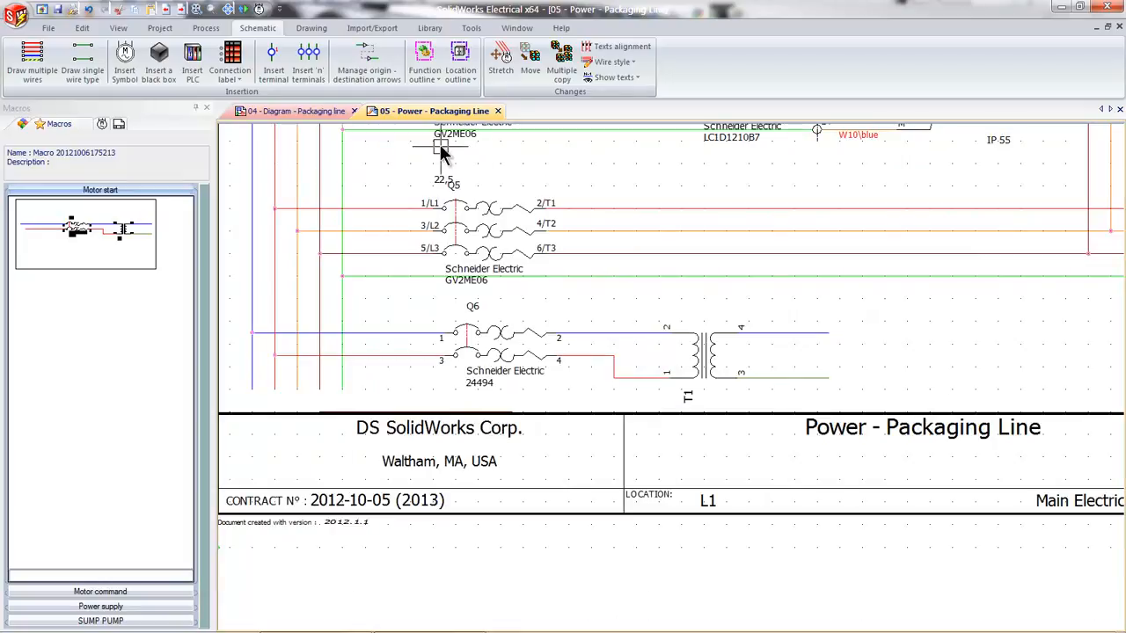
pyautogui.click(357, 72)
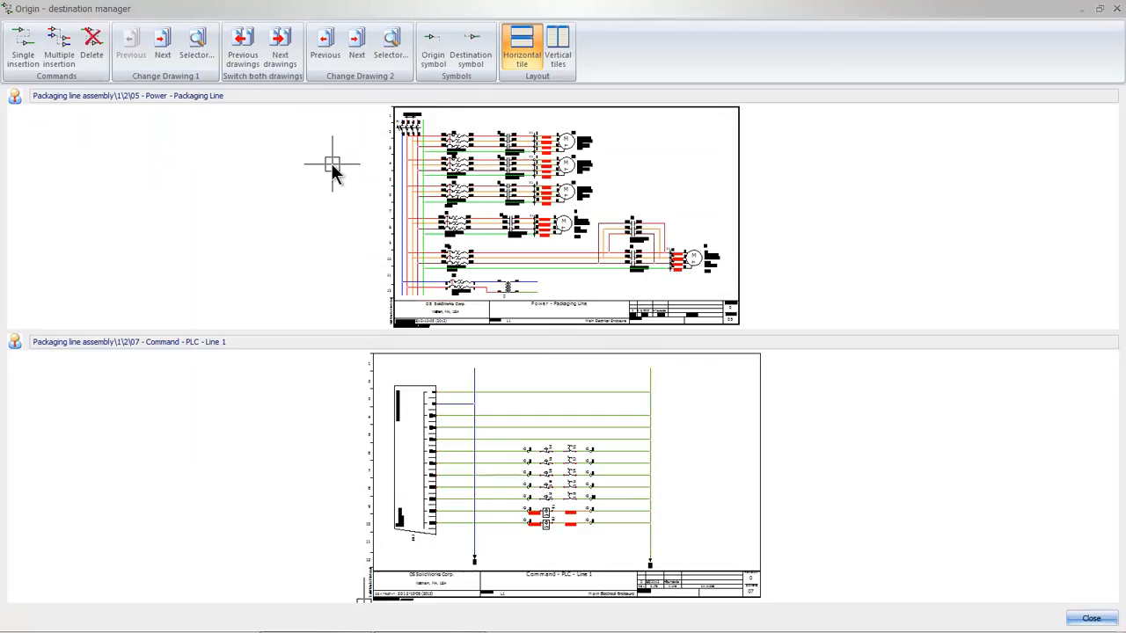
pyautogui.click(558, 49)
pyautogui.scroll(3, 230, 470)
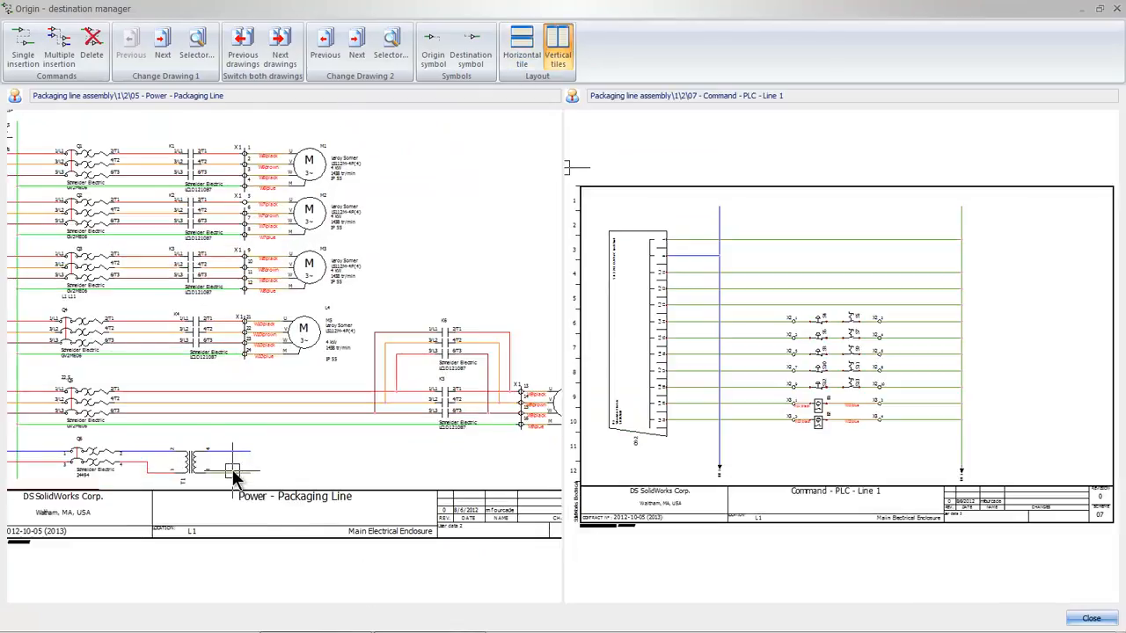
pyautogui.click(24, 51)
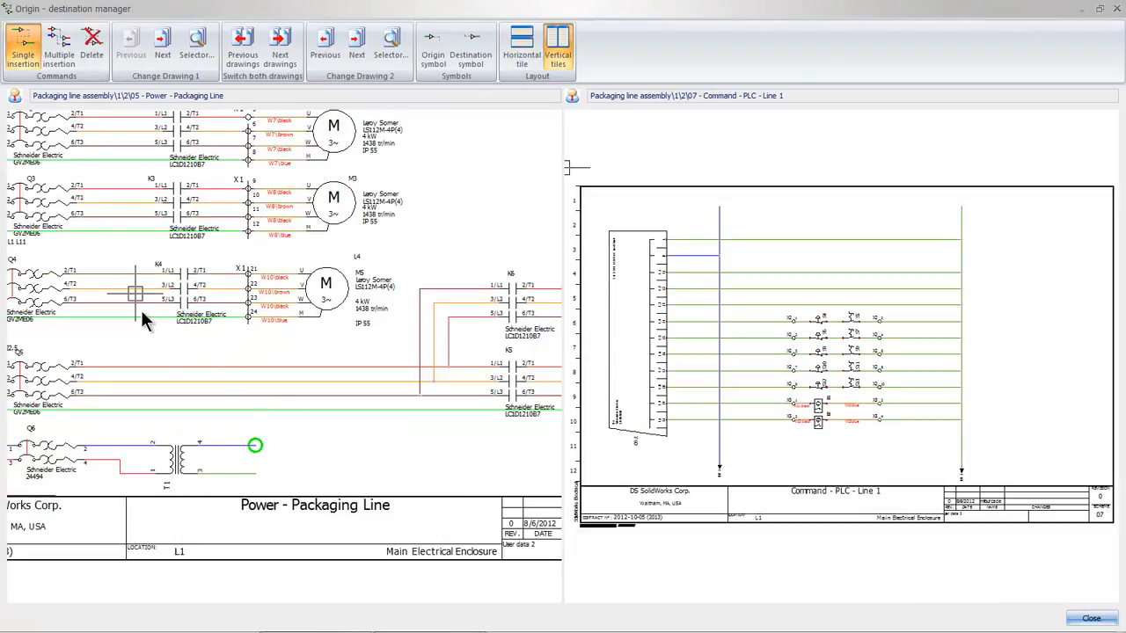
pyautogui.click(254, 447)
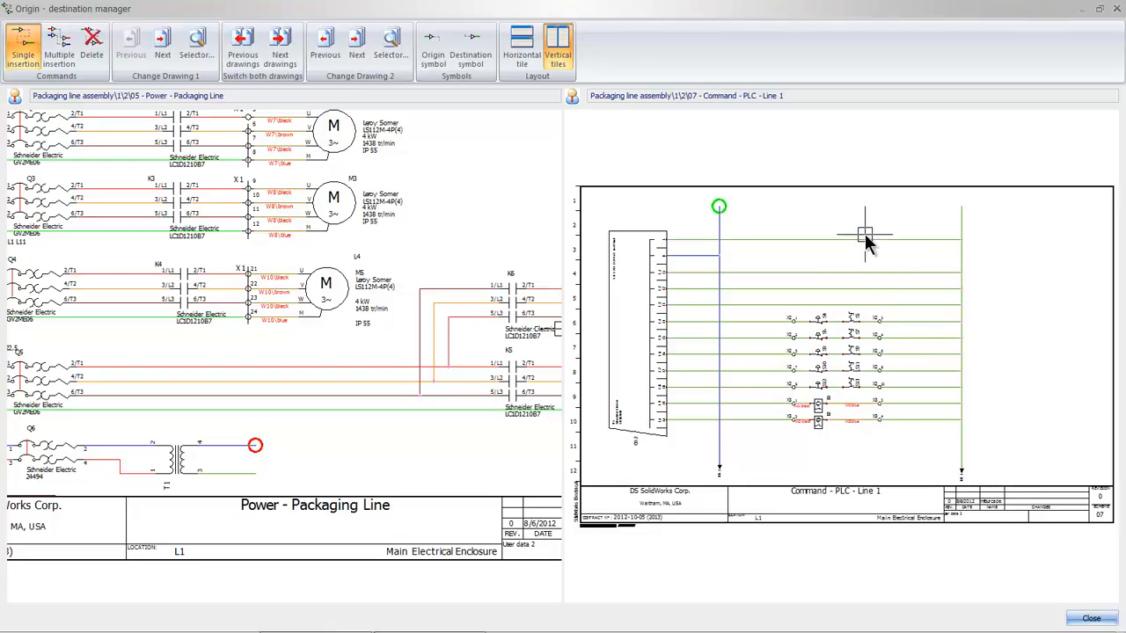
pyautogui.click(720, 209)
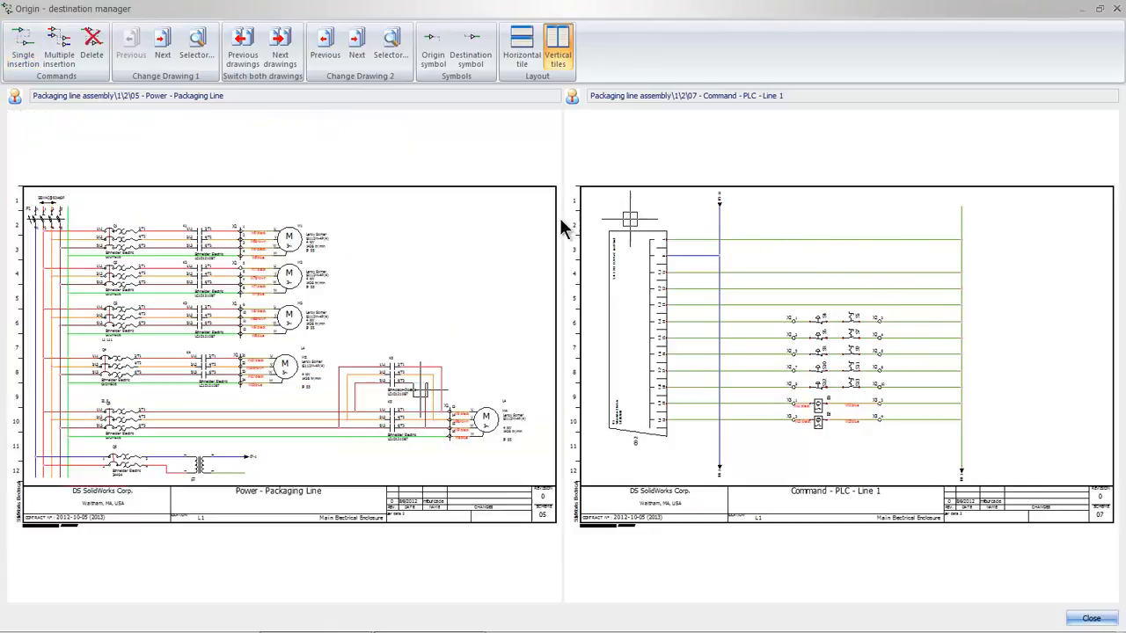
pyautogui.click(23, 44)
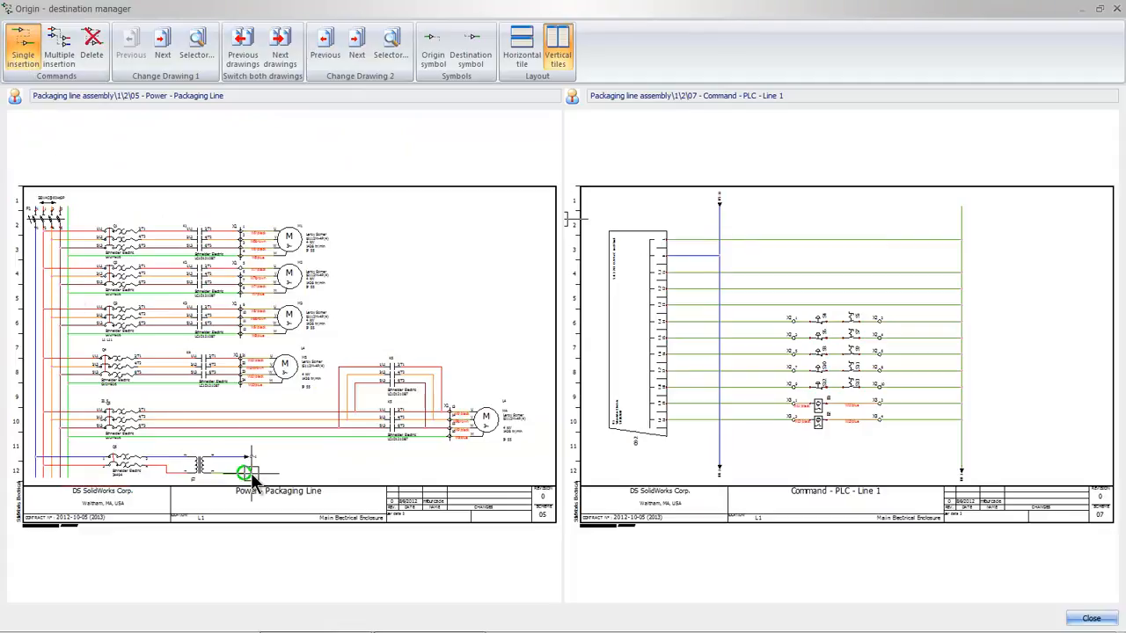
pyautogui.click(928, 221)
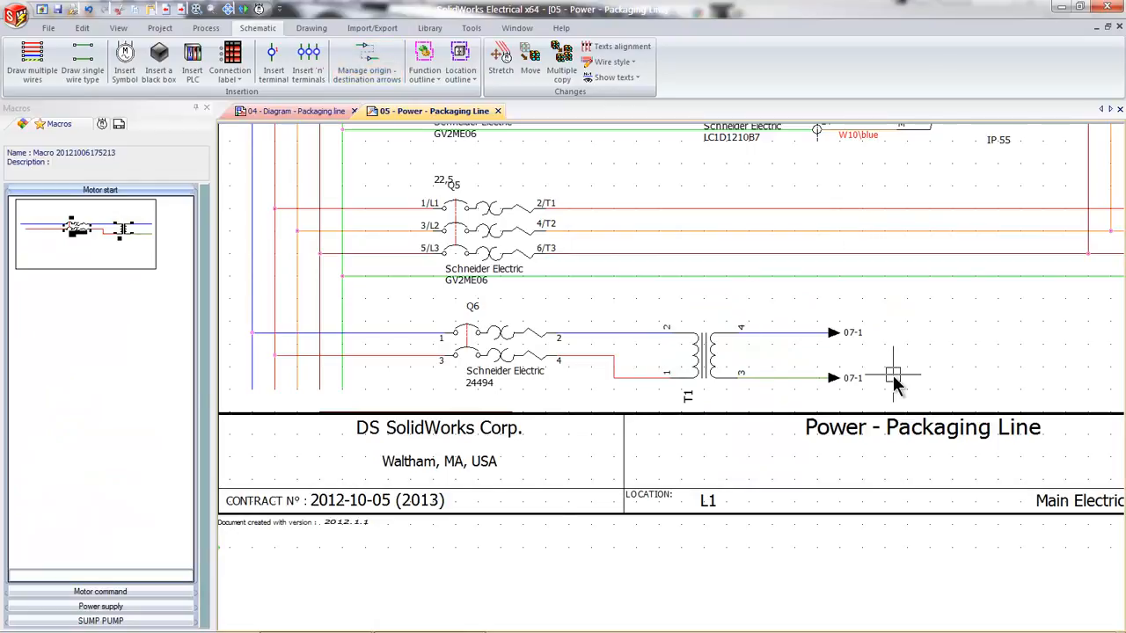
# Follow the destination arrow on transformer T1's blue output wire to its incoming redirection 07-1
pyautogui.moveTo(898, 376); pyautogui.dragTo(838, 334, button='middle')
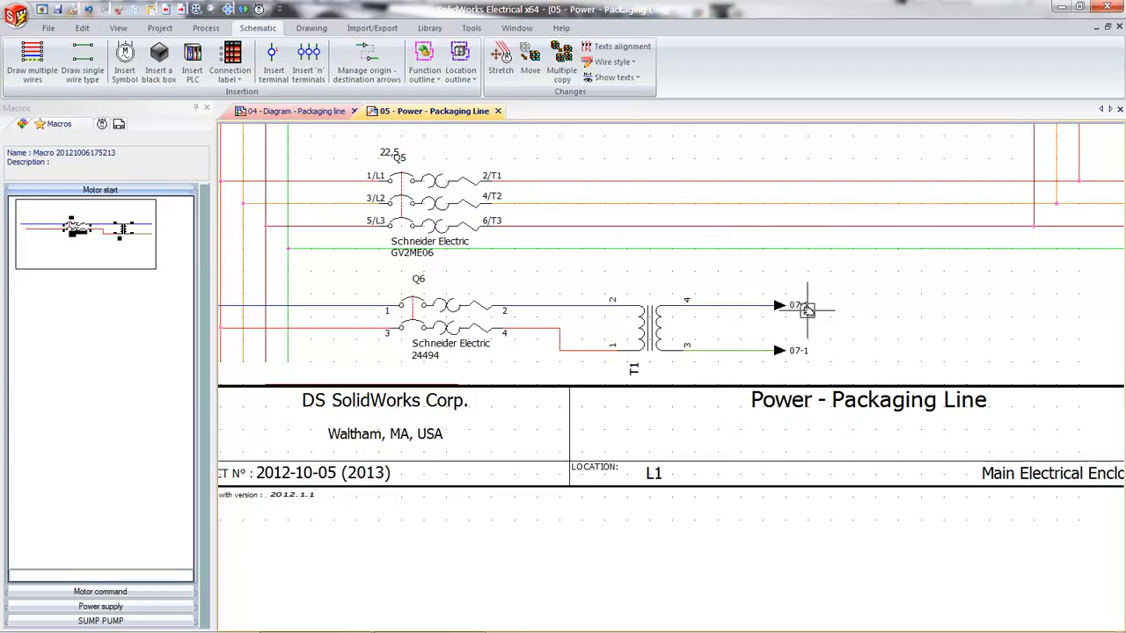
pyautogui.moveTo(541, 292); pyautogui.dragTo(703, 294, button='middle')
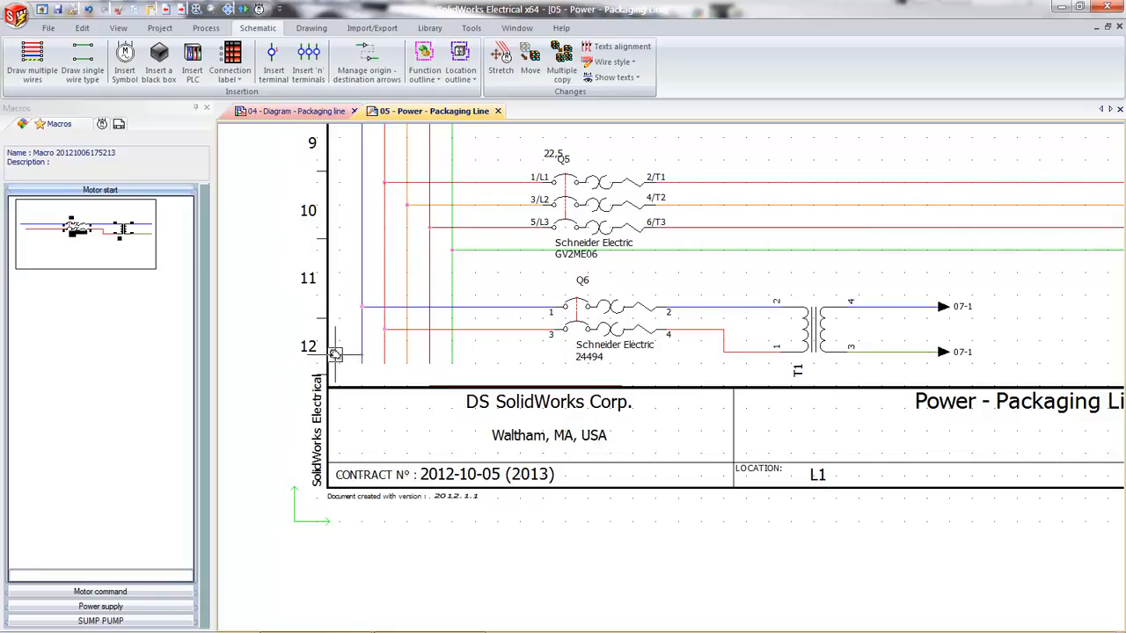
pyautogui.moveTo(816, 325); pyautogui.dragTo(659, 321, button='middle')
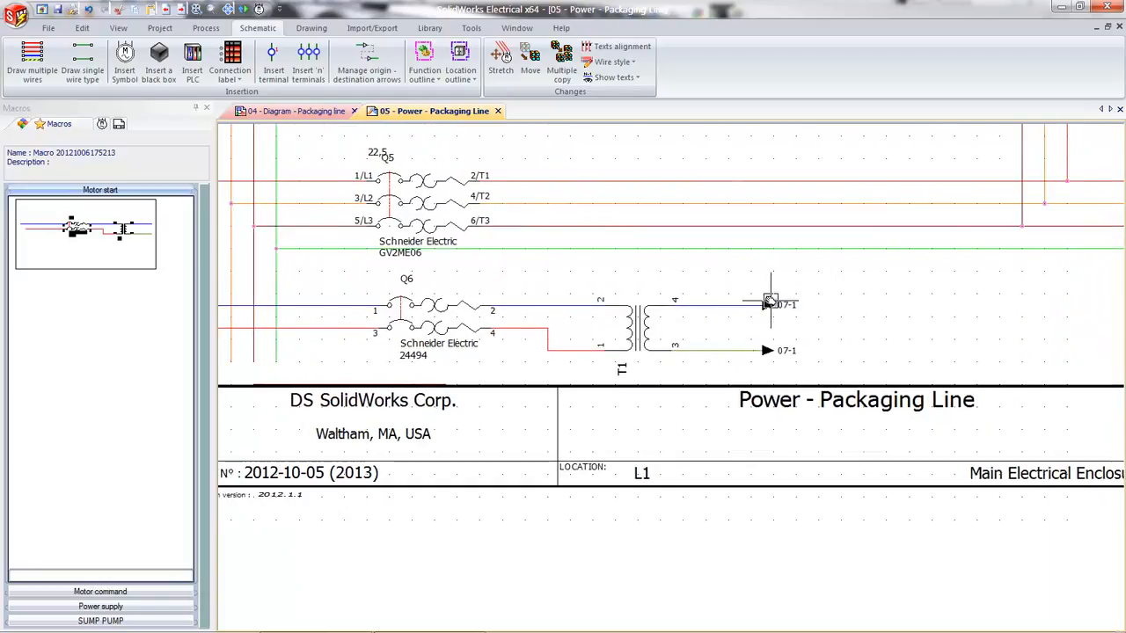
pyautogui.rightClick(783, 304)
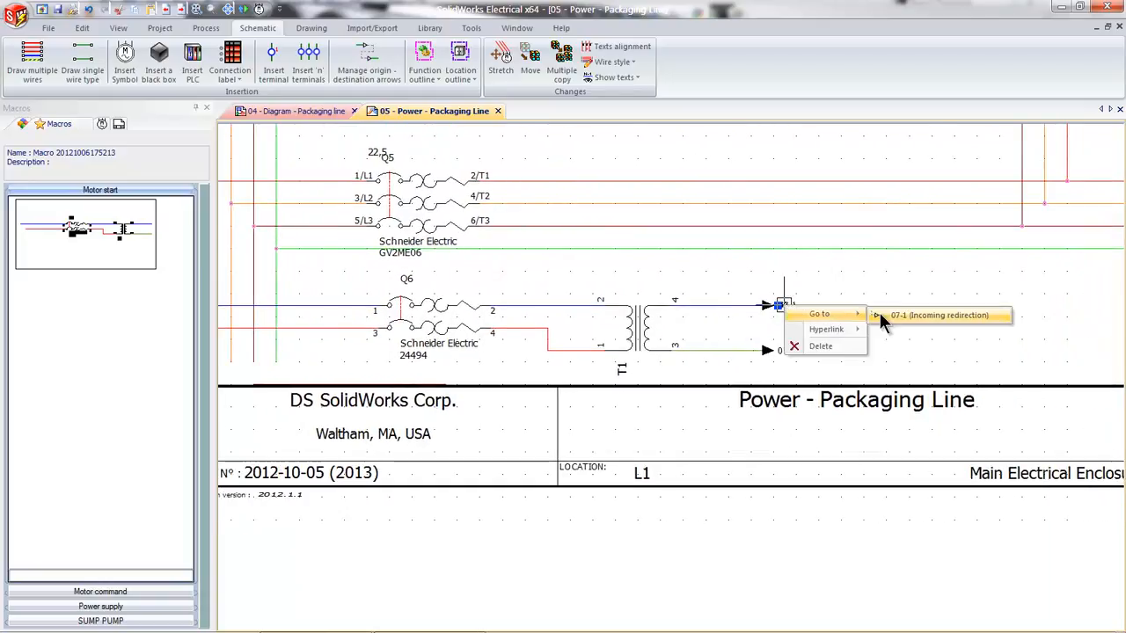
pyautogui.click(861, 325)
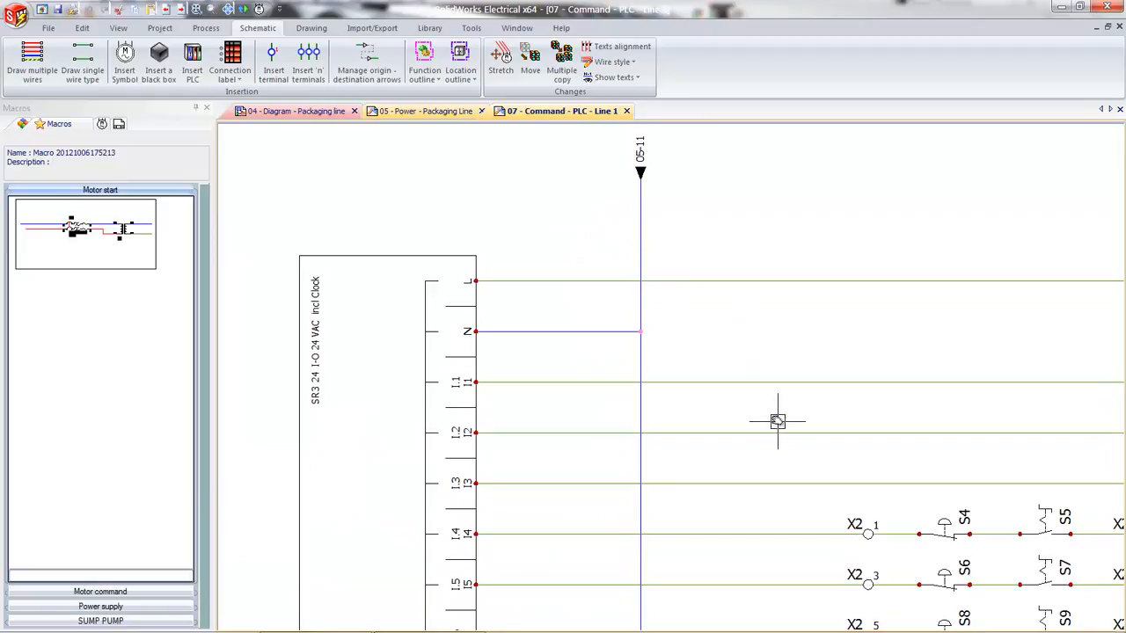
# Follow the arrow at the lower end of the blue vertical wire to its incoming redirection 08-1
pyautogui.scroll(-1, 728, 405)
pyautogui.moveTo(742, 459); pyautogui.dragTo(696, 295, button='middle')
pyautogui.moveTo(696, 475); pyautogui.dragTo(665, 217, button='middle')
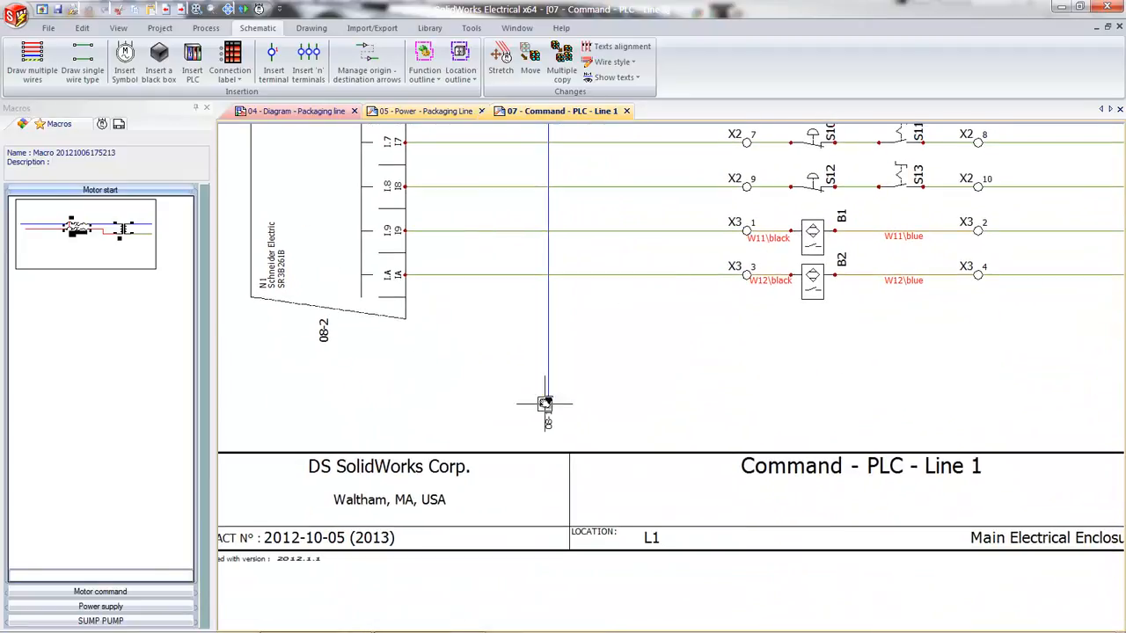
pyautogui.rightClick(548, 423)
pyautogui.moveTo(587, 433)
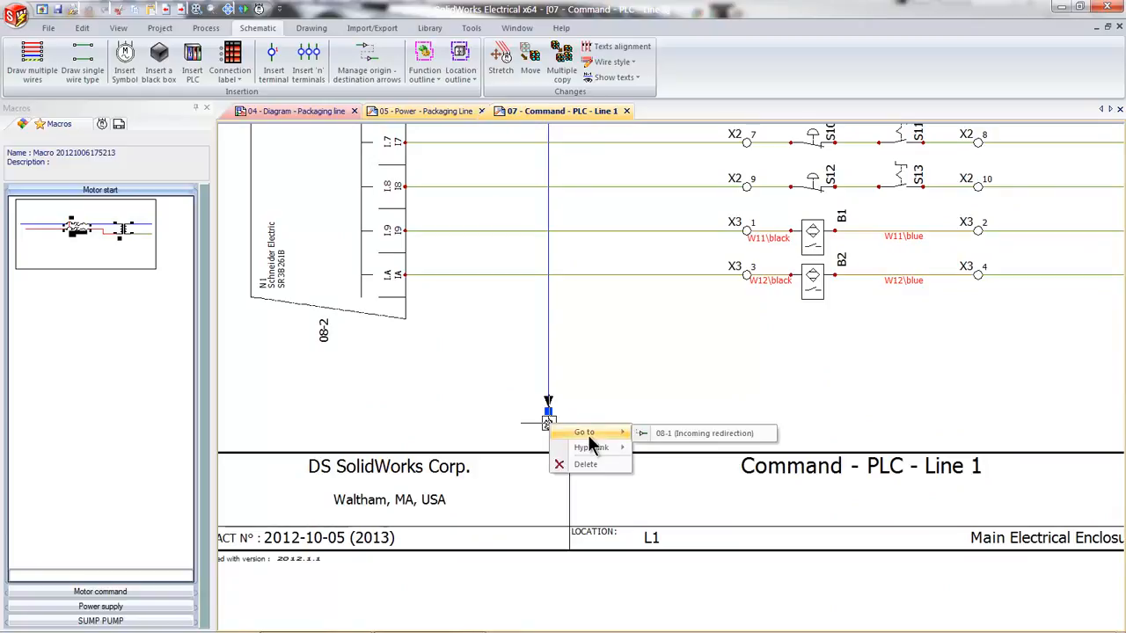
pyautogui.click(701, 434)
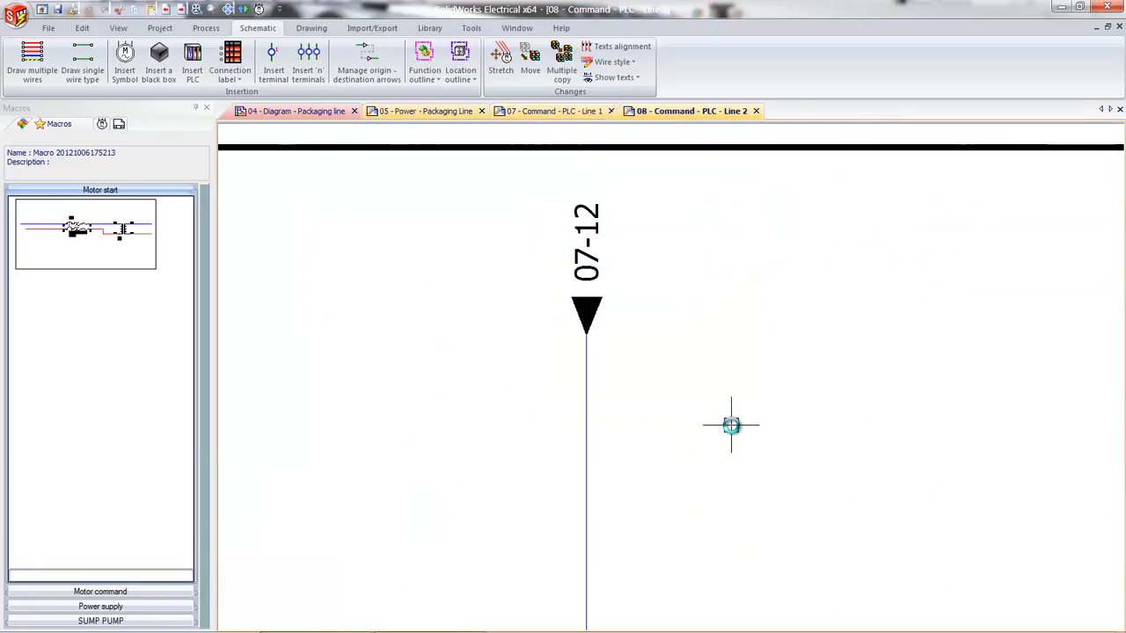
# Examine the contact cross-references and relay coil K1's manufacturer part and circuits, leaving its properties without changes
pyautogui.scroll(-6, 739, 432)
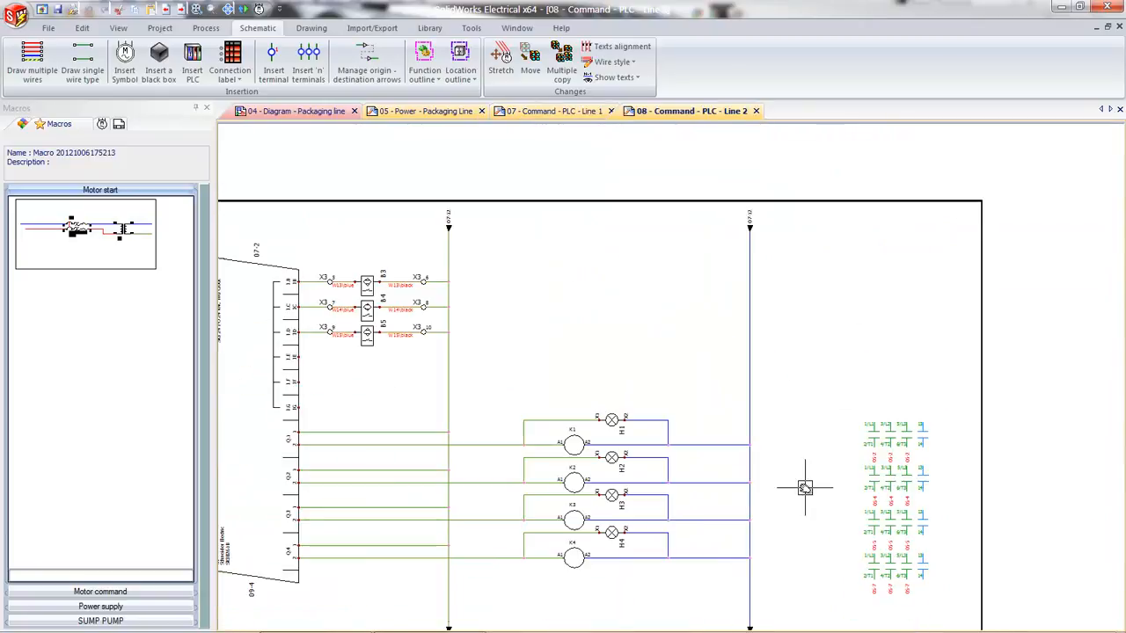
pyautogui.scroll(4, 818, 384)
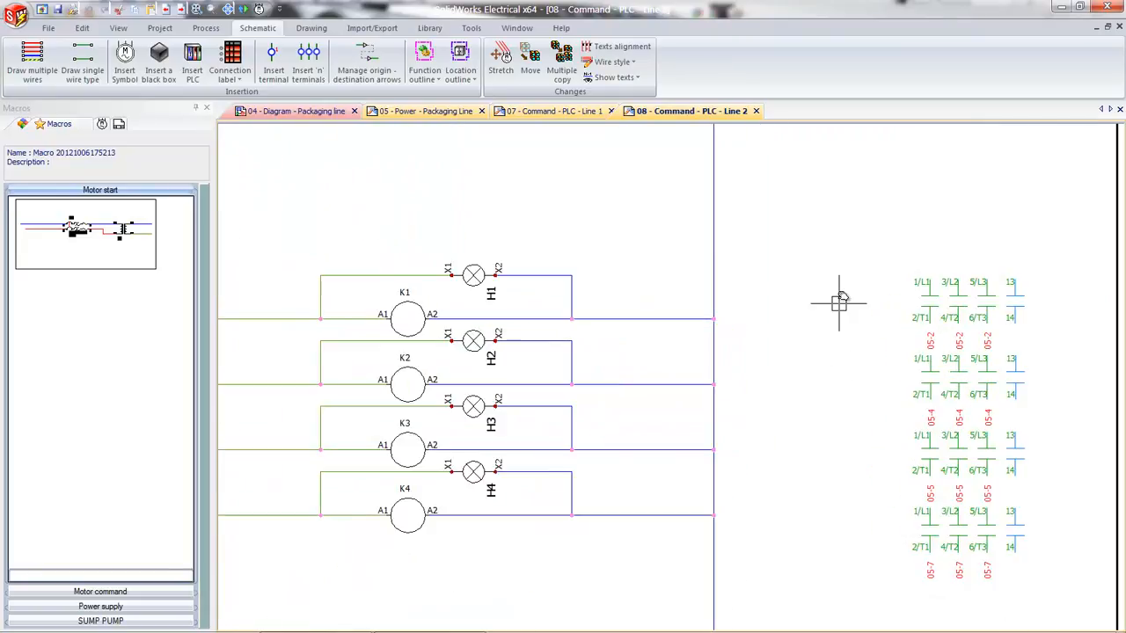
pyautogui.scroll(1, 805, 299)
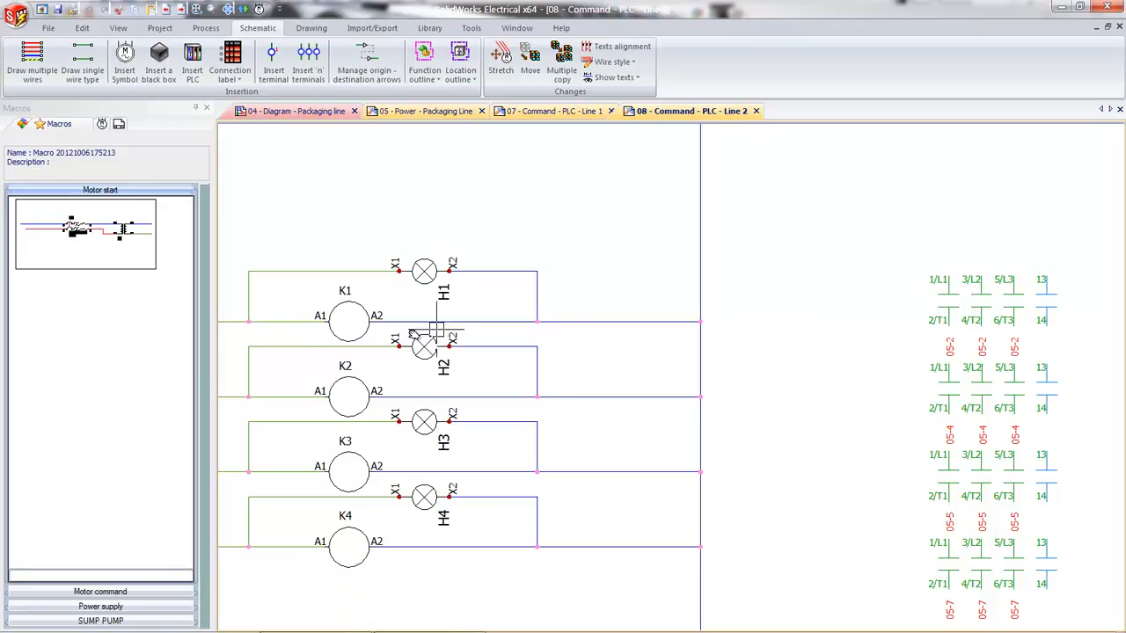
pyautogui.click(351, 300)
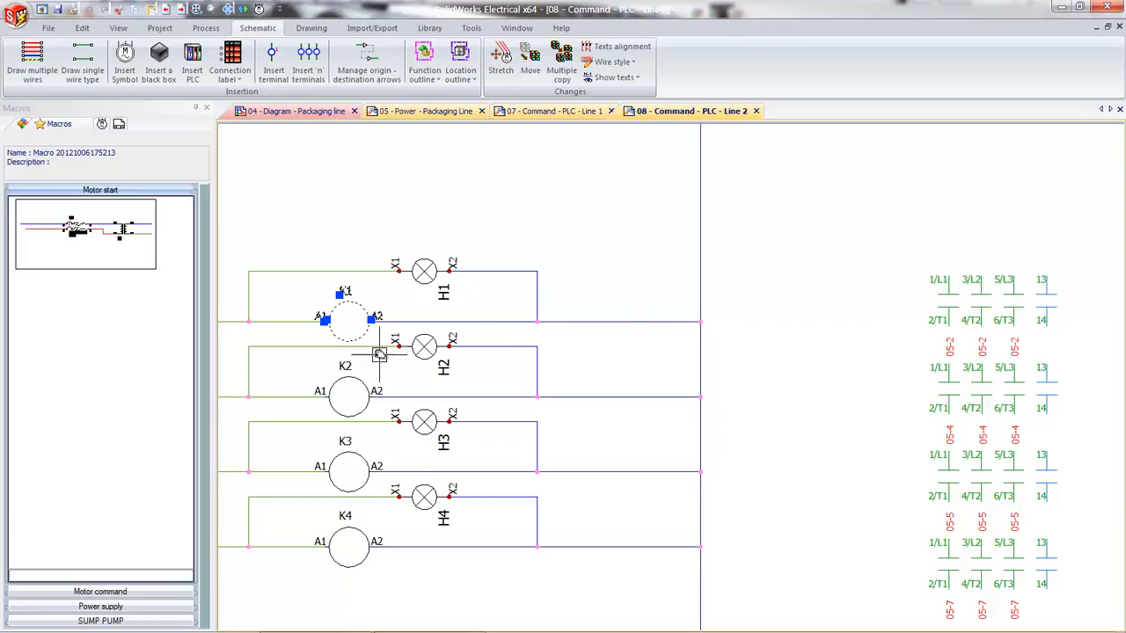
pyautogui.rightClick(360, 337)
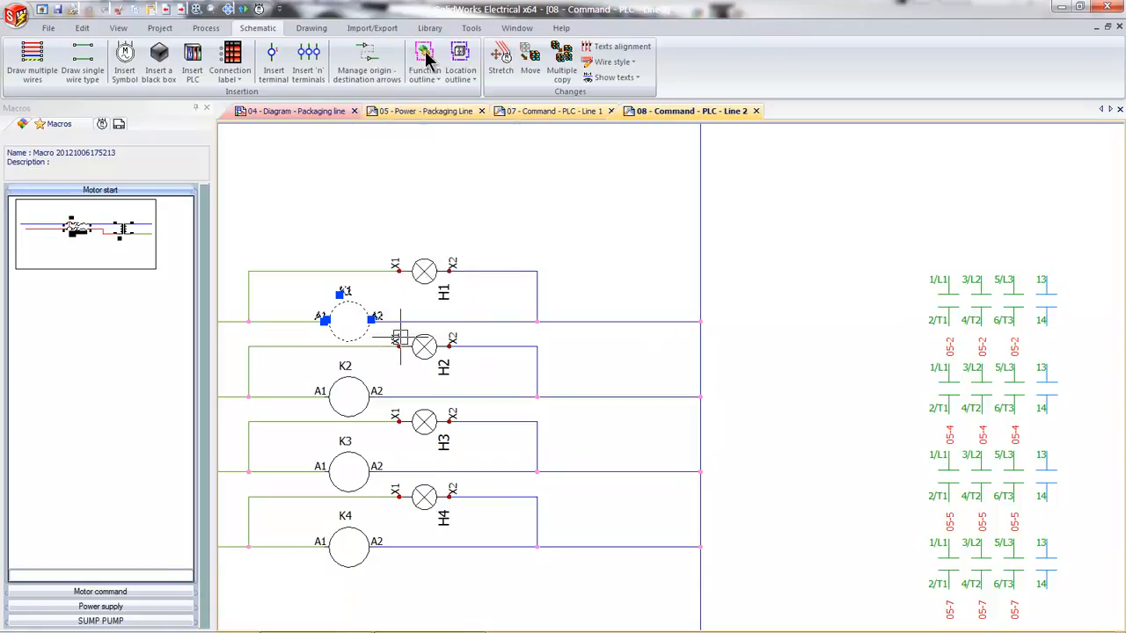
pyautogui.click(431, 49)
pyautogui.click(132, 128)
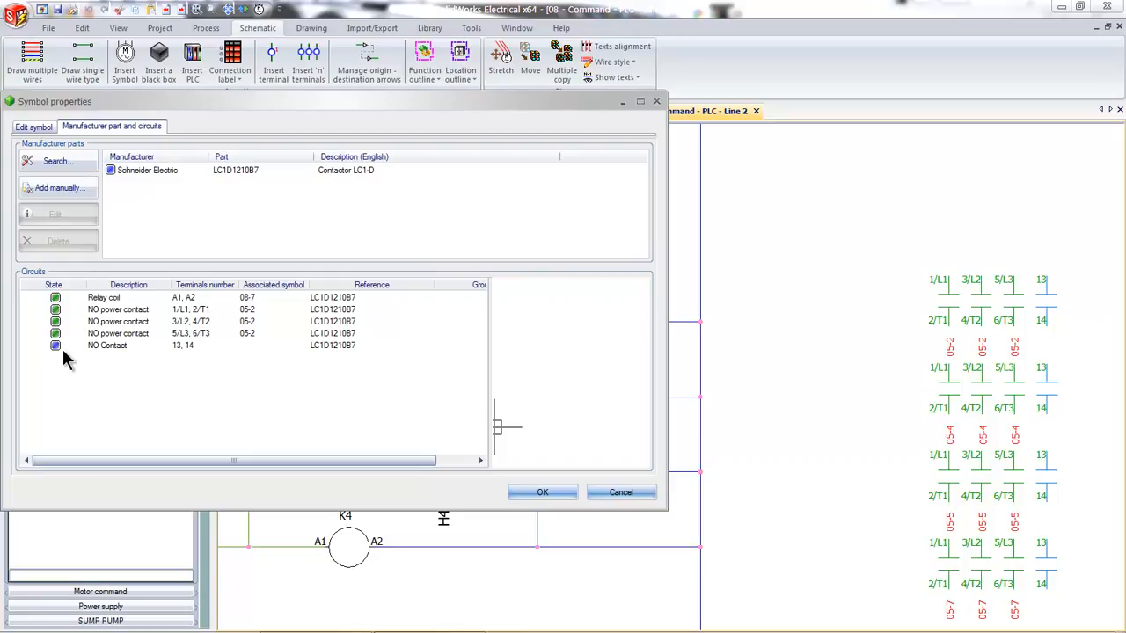
pyautogui.click(613, 493)
# Close the 08 - Command - PLC - Line 2 and 07 - Command - PLC - Line 1 schematics and show the whole Packaging Line power schematic
pyautogui.middleClick(796, 429)
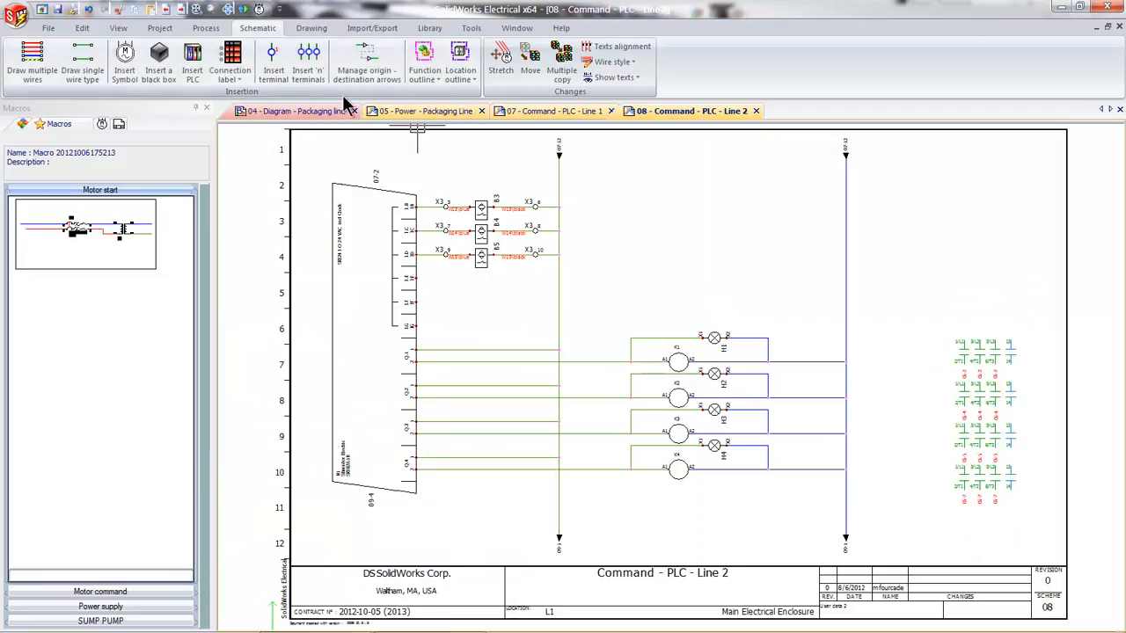
pyautogui.click(757, 111)
pyautogui.click(611, 112)
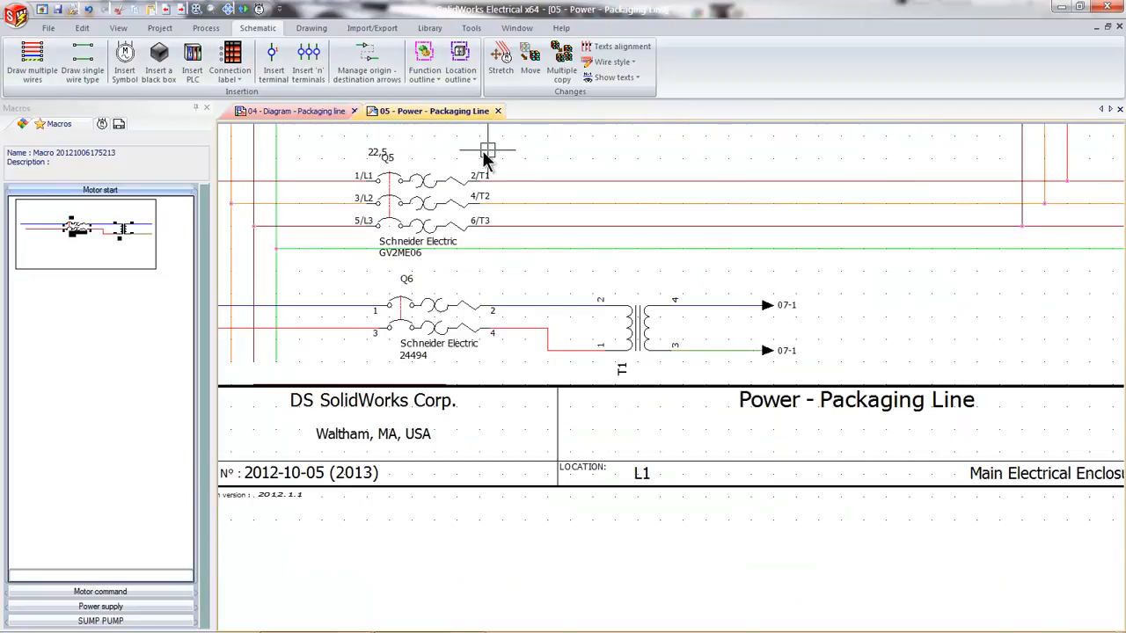
pyautogui.middleClick(643, 256)
pyautogui.middleClick(643, 256)
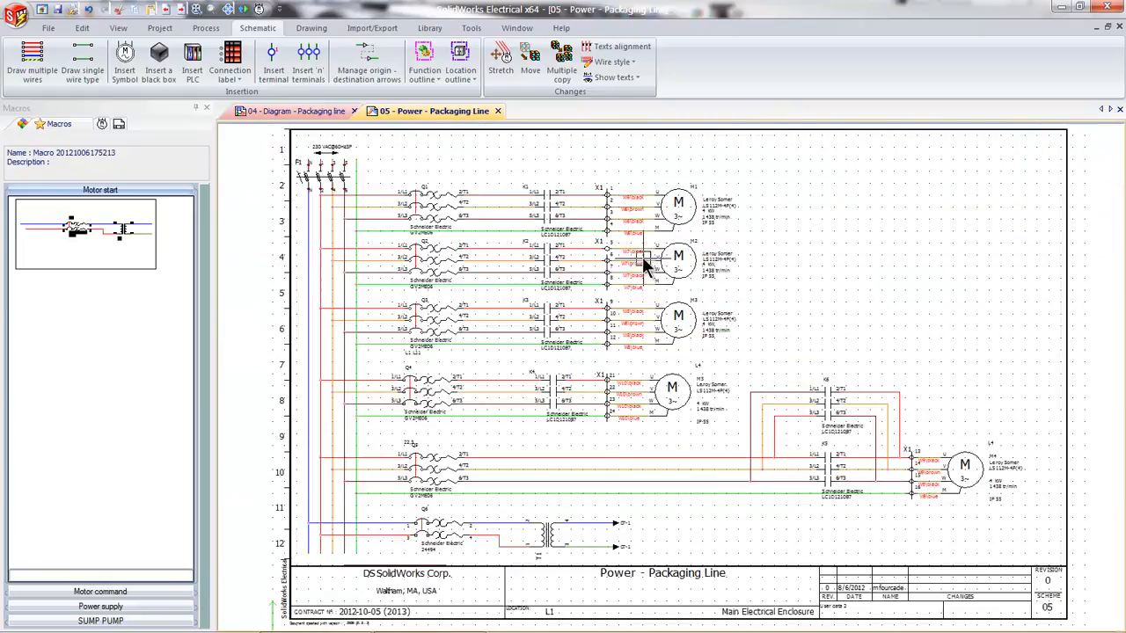
# Review the project's reports for the list of the cables, including Length (inches), and the list of cable cores with wire numbers, and close the report manager
pyautogui.click(163, 29)
pyautogui.click(573, 70)
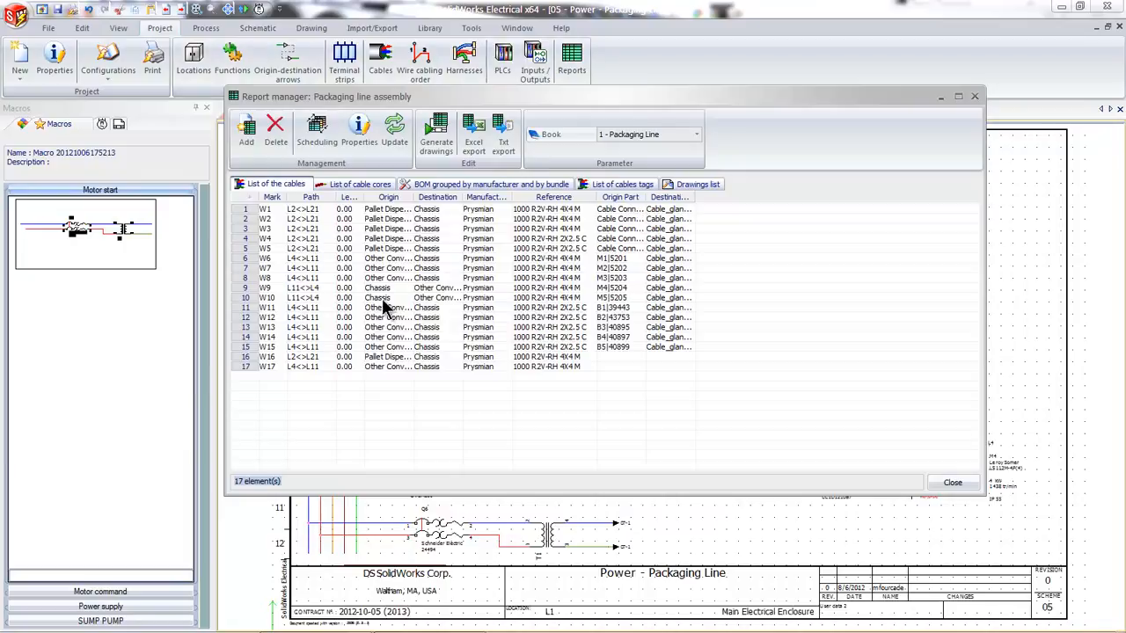
pyautogui.moveTo(363, 192); pyautogui.dragTo(422, 199)
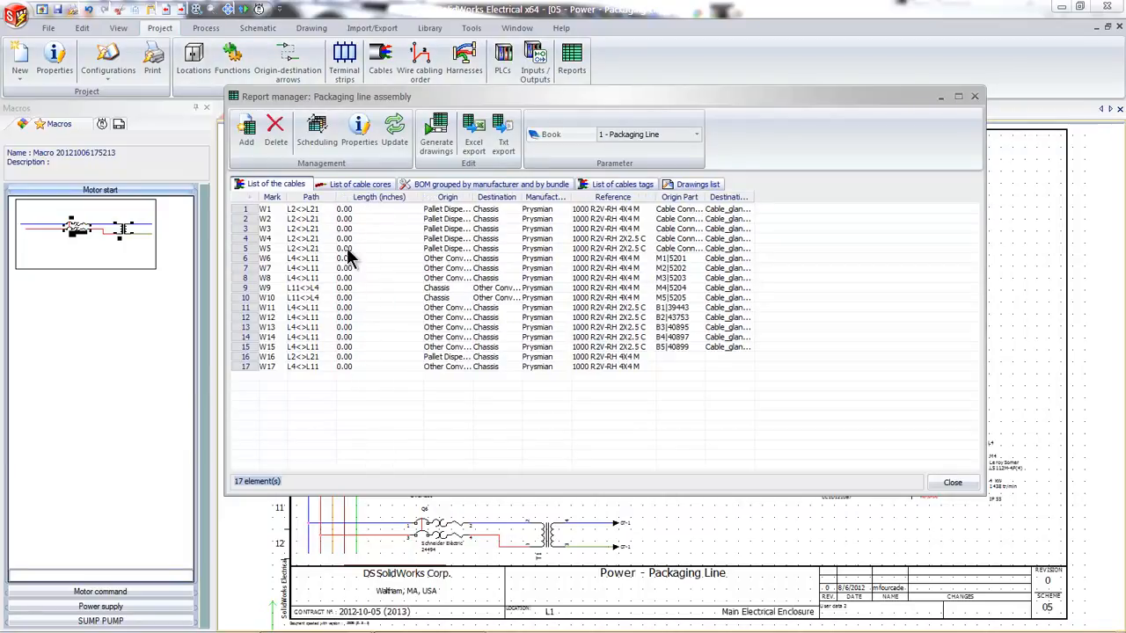
pyautogui.click(359, 185)
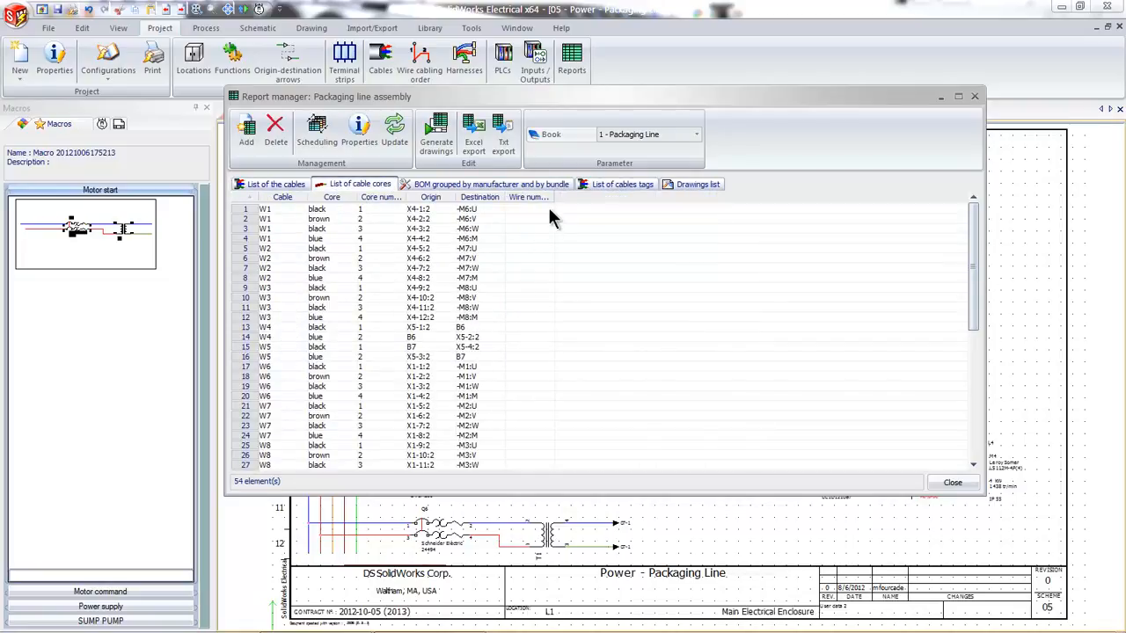
pyautogui.moveTo(555, 202); pyautogui.dragTo(578, 201)
pyautogui.click(256, 186)
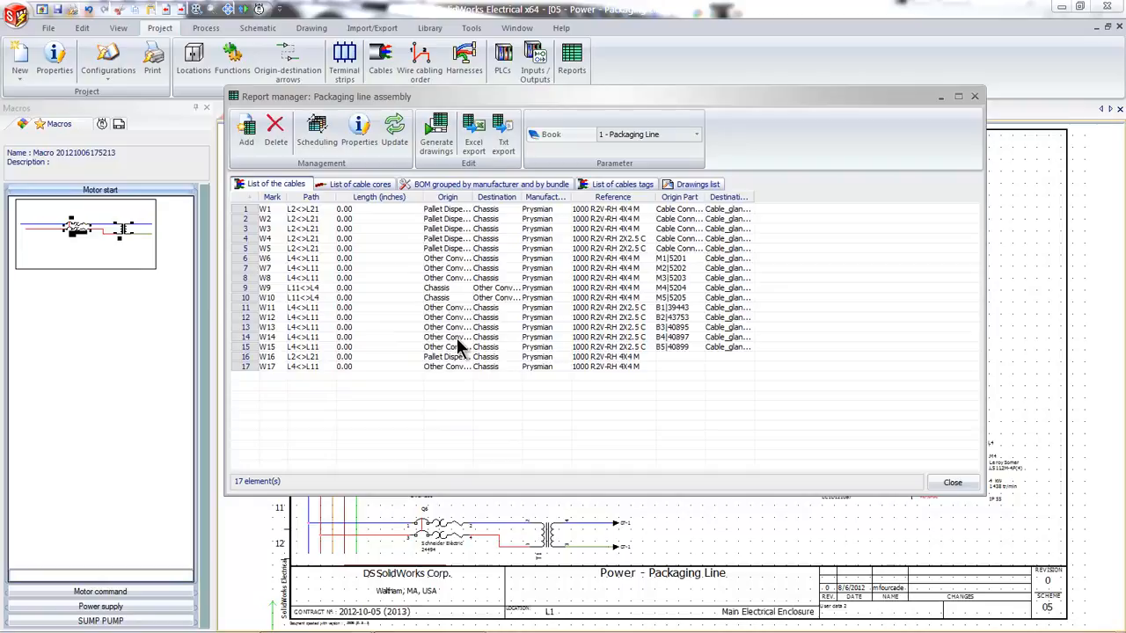
pyautogui.click(952, 483)
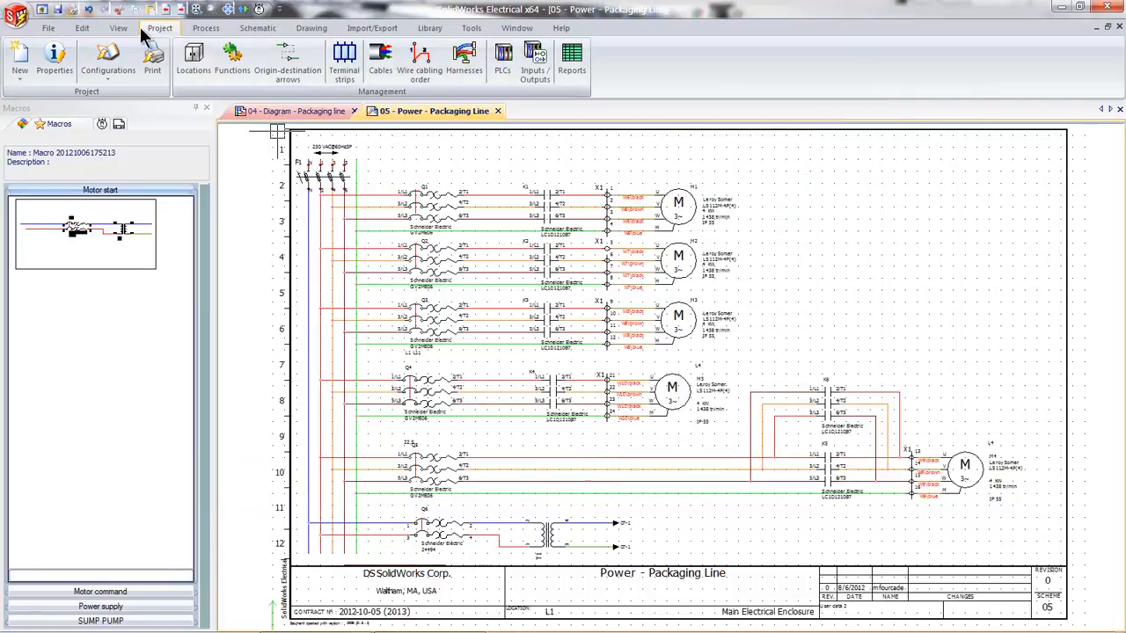
# Number the new wires of the Packaging Line power schematic without modifying the existing wire numbers
pyautogui.click(197, 28)
pyautogui.click(101, 65)
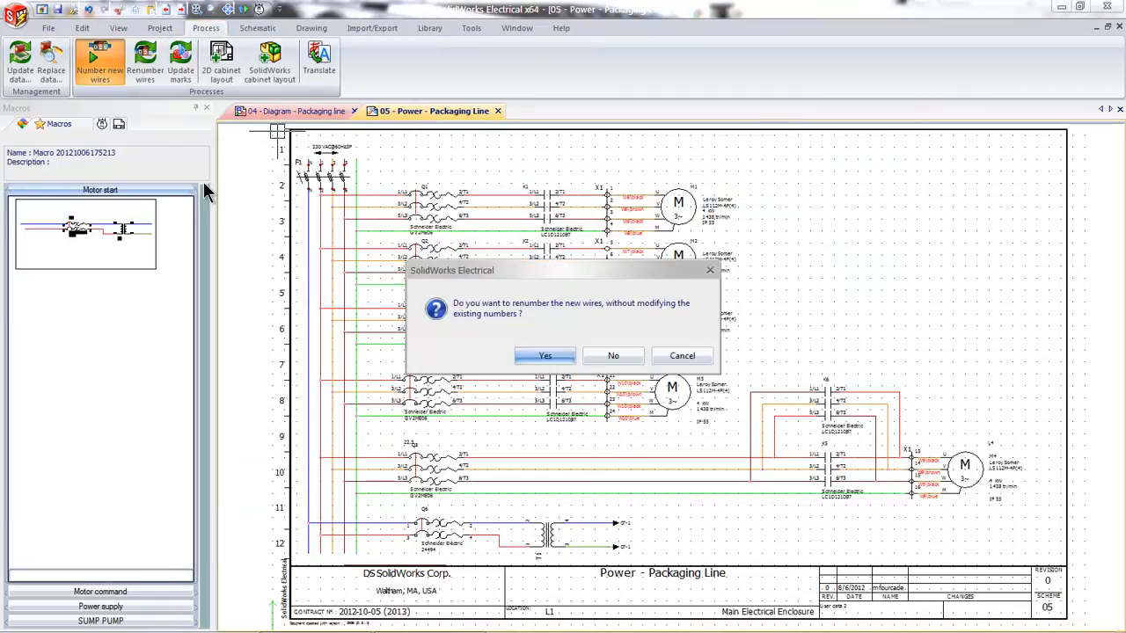
pyautogui.click(542, 356)
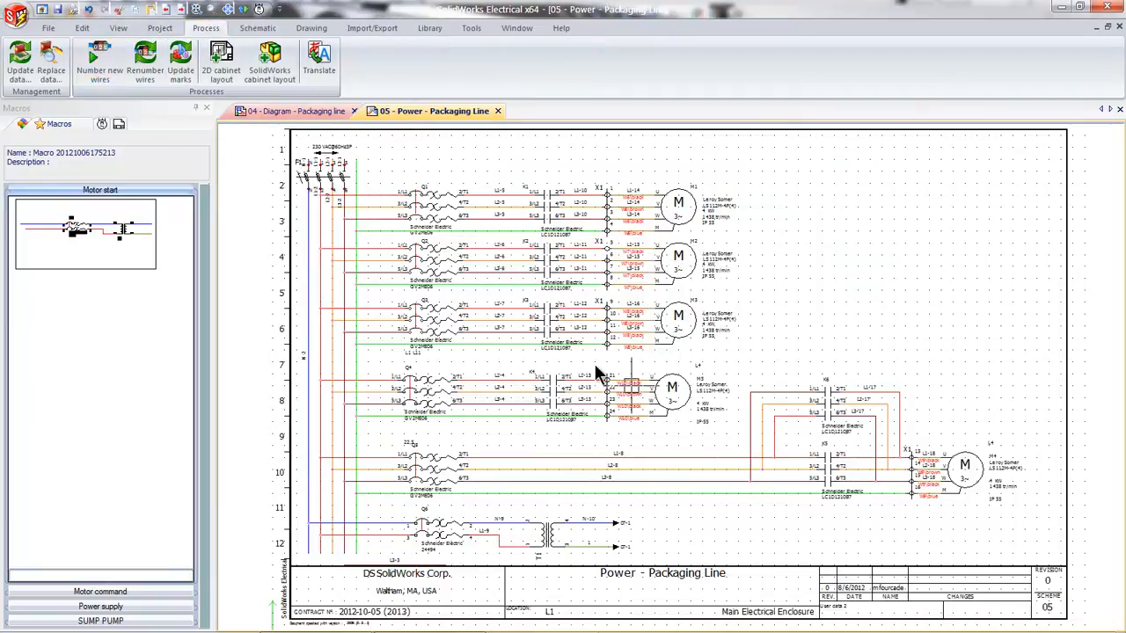
pyautogui.scroll(2, 515, 339)
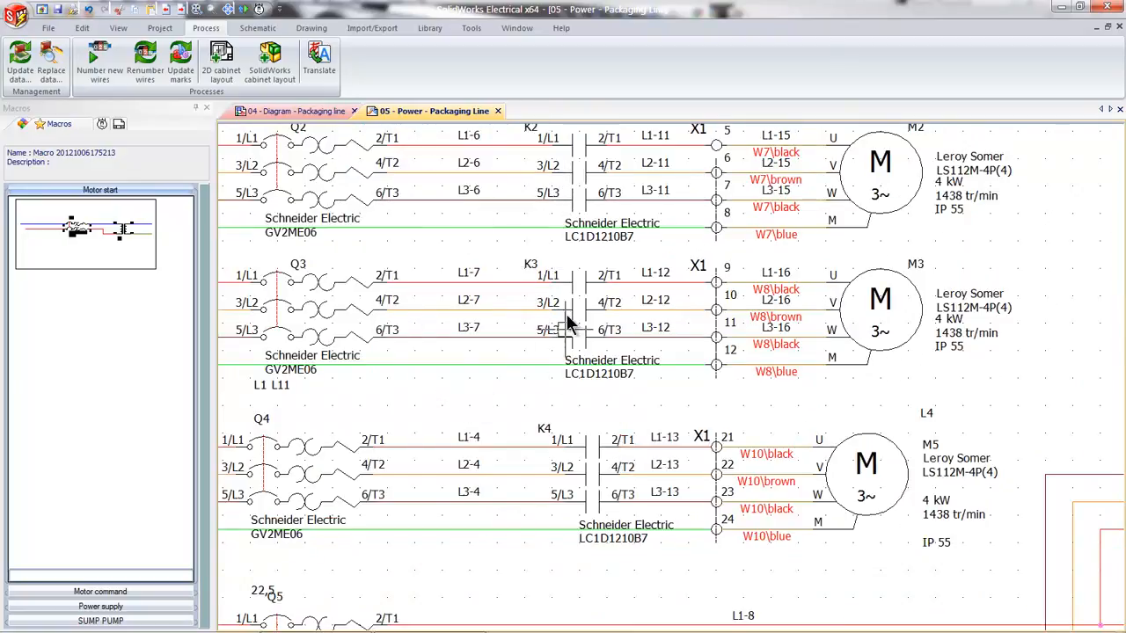
# Review the wire numbers in the report listing the cable cores and close the report manager
pyautogui.click(159, 27)
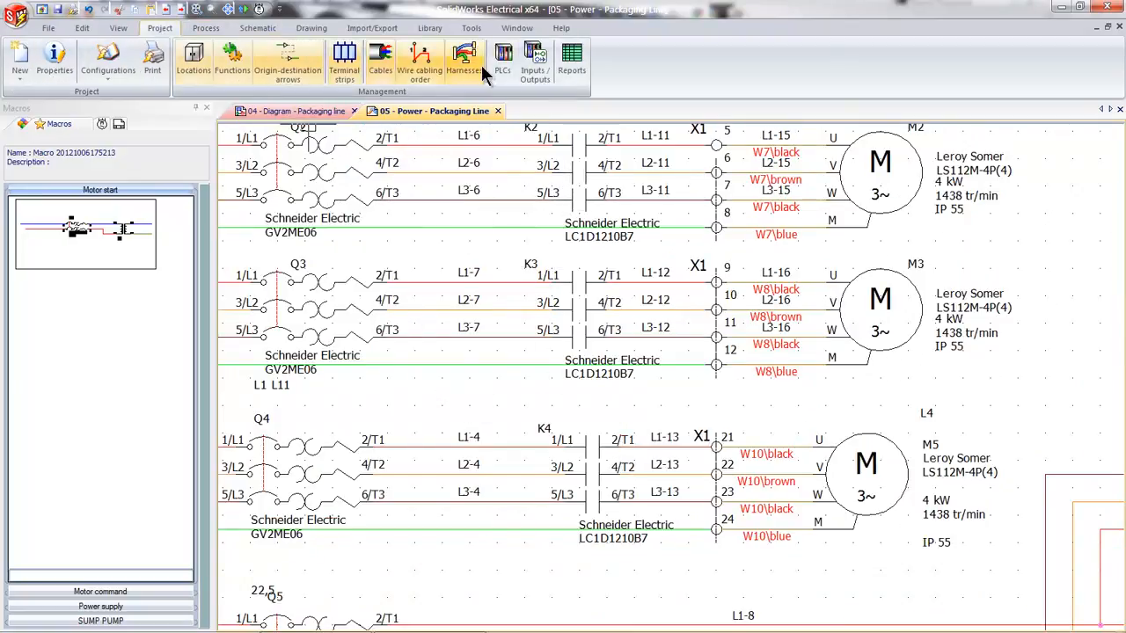
pyautogui.click(572, 61)
pyautogui.click(362, 185)
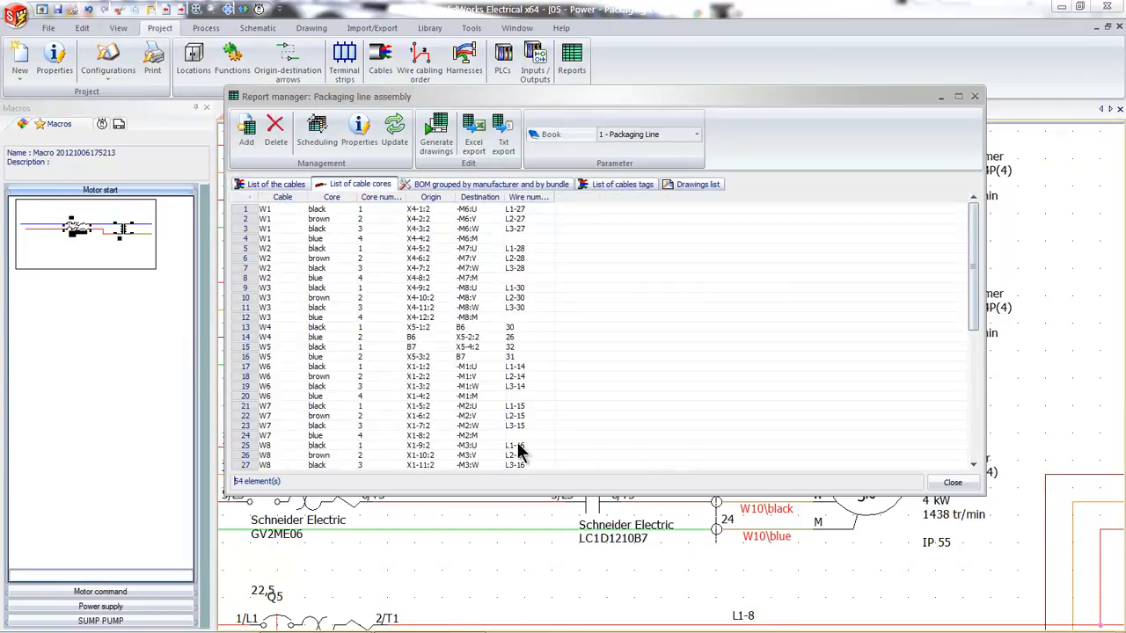
pyautogui.click(975, 97)
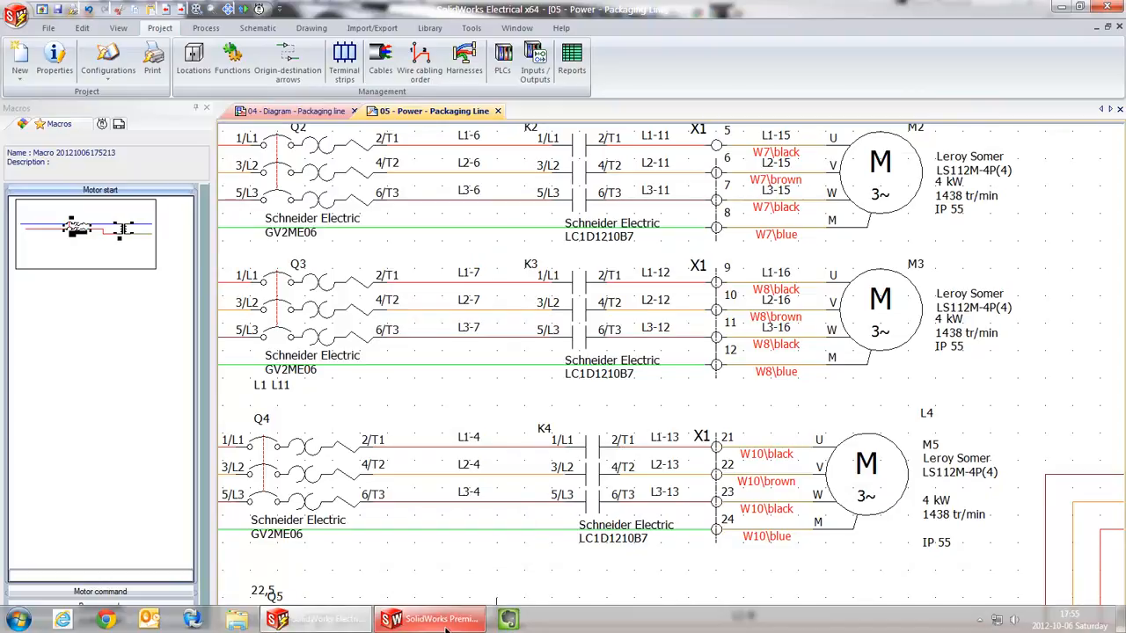
# Switch to the SolidWorks assembly, show the Main Electrical Enclosure view, and list the components of chassis L11 under L1
pyautogui.click(444, 625)
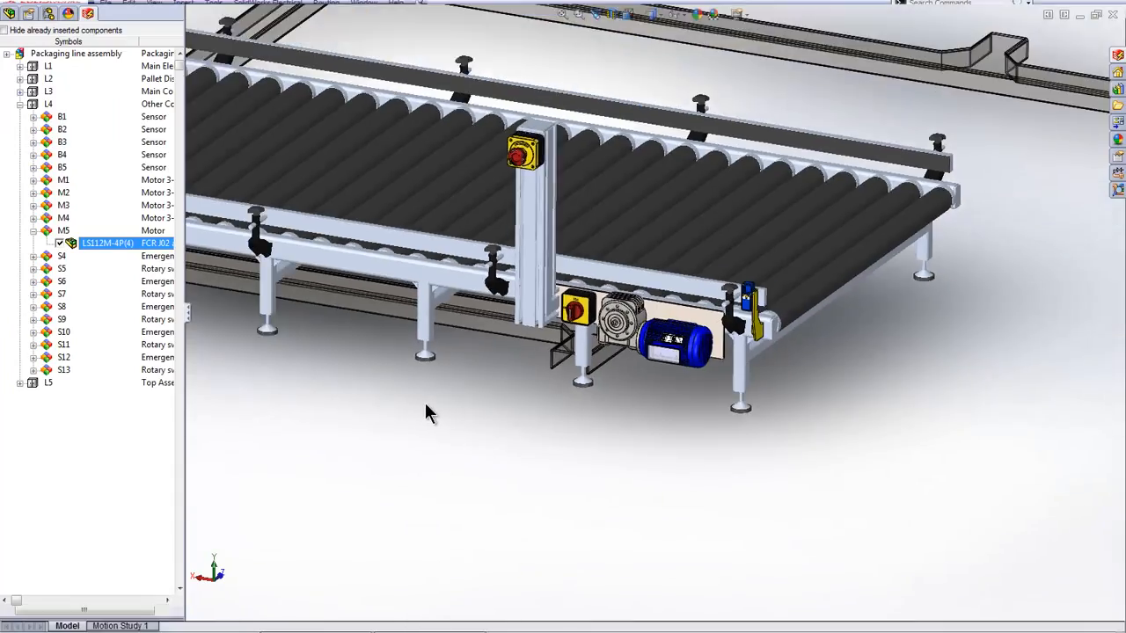
pyautogui.press('space')
pyautogui.click(400, 456)
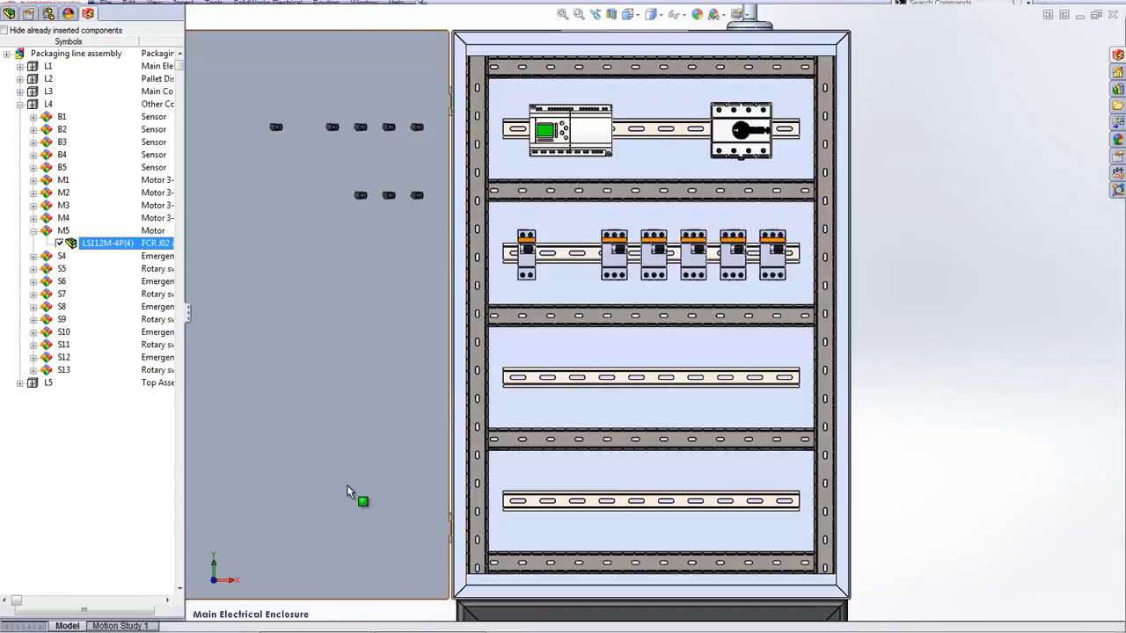
pyautogui.click(33, 231)
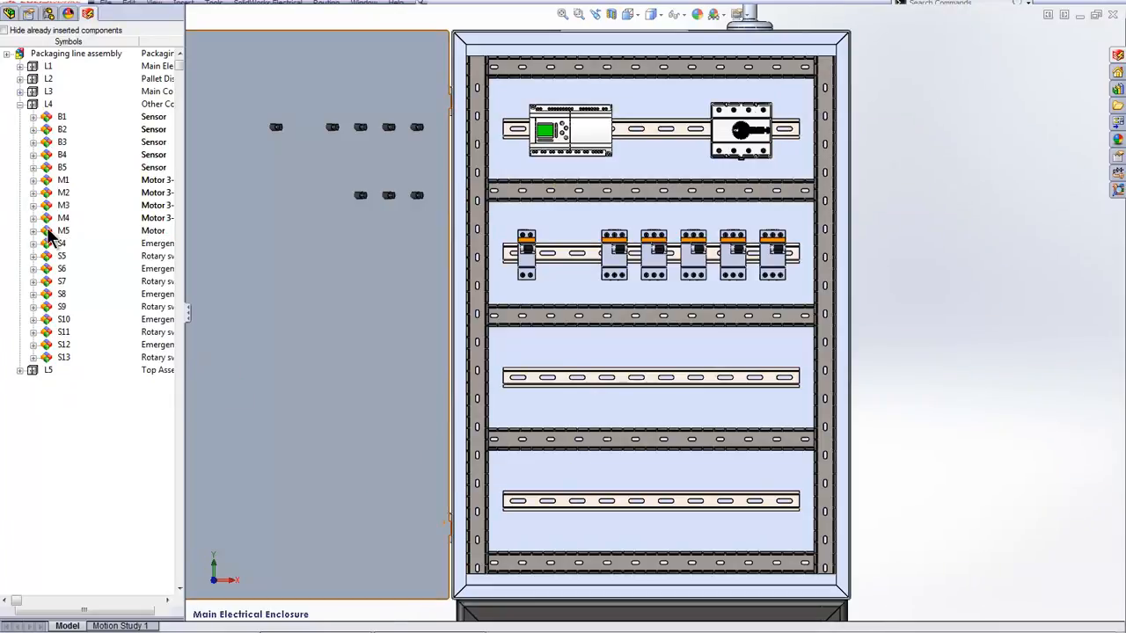
pyautogui.click(21, 105)
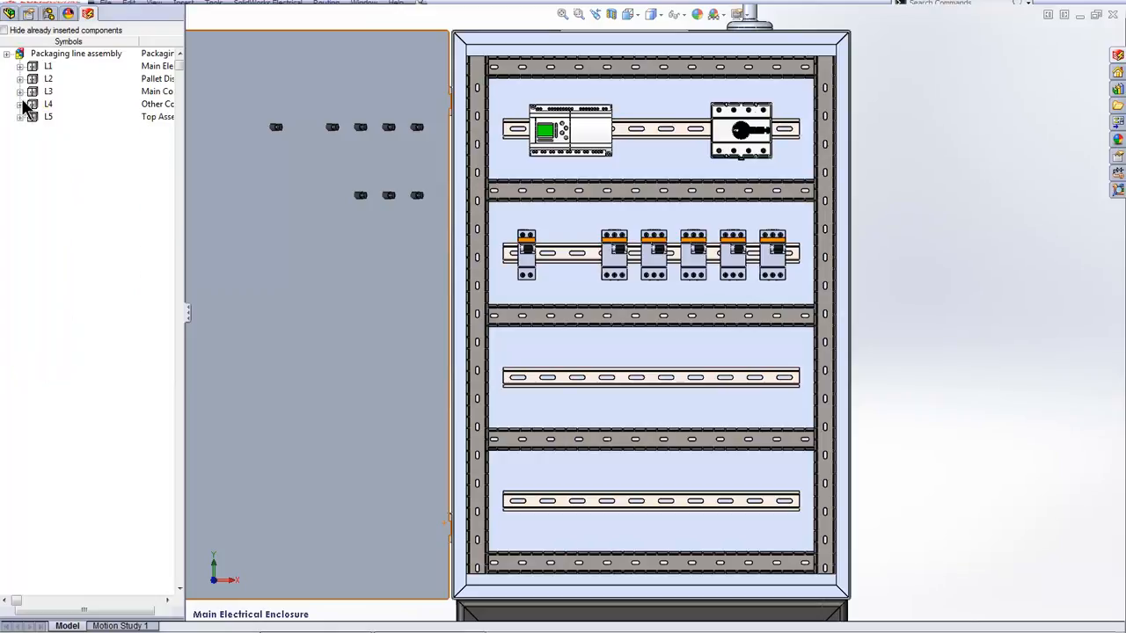
pyautogui.click(21, 66)
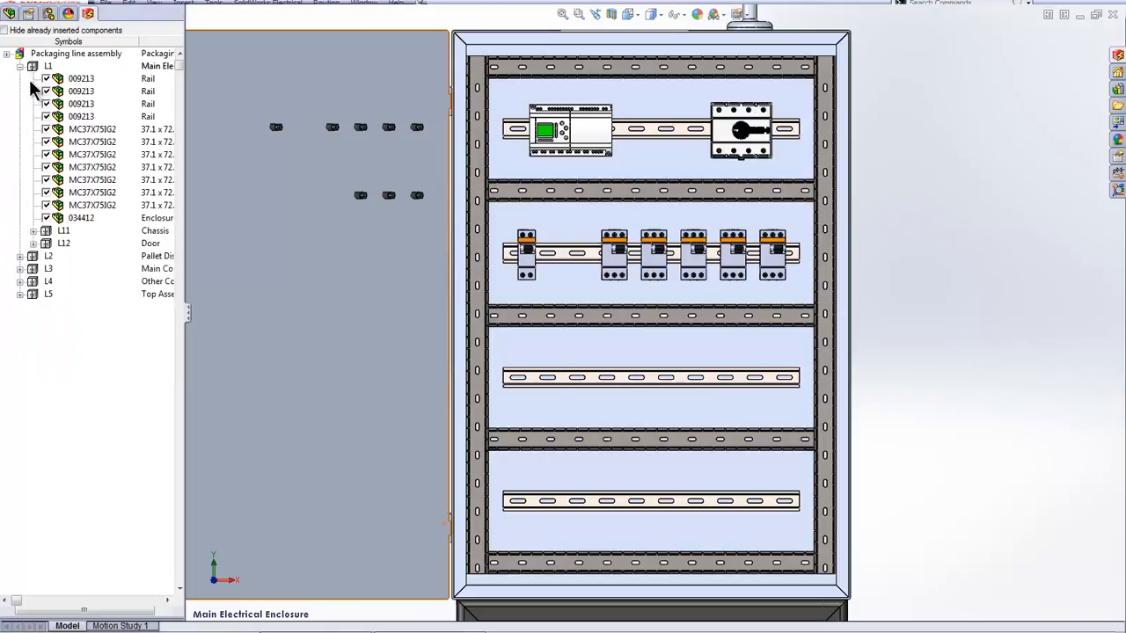
pyautogui.click(33, 231)
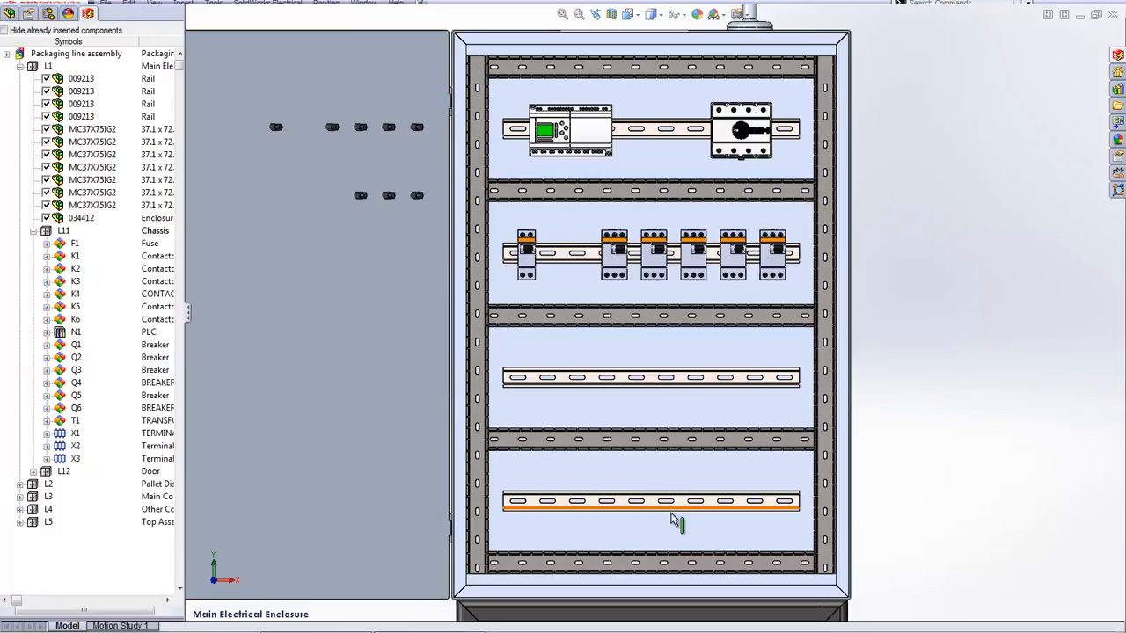
# Insert terminal strip X1 at the middle of the enclosure's lowest rail, adding its terminals to the right with 0 mm spacing
pyautogui.scroll(-5, 690, 510)
pyautogui.rightClick(77, 434)
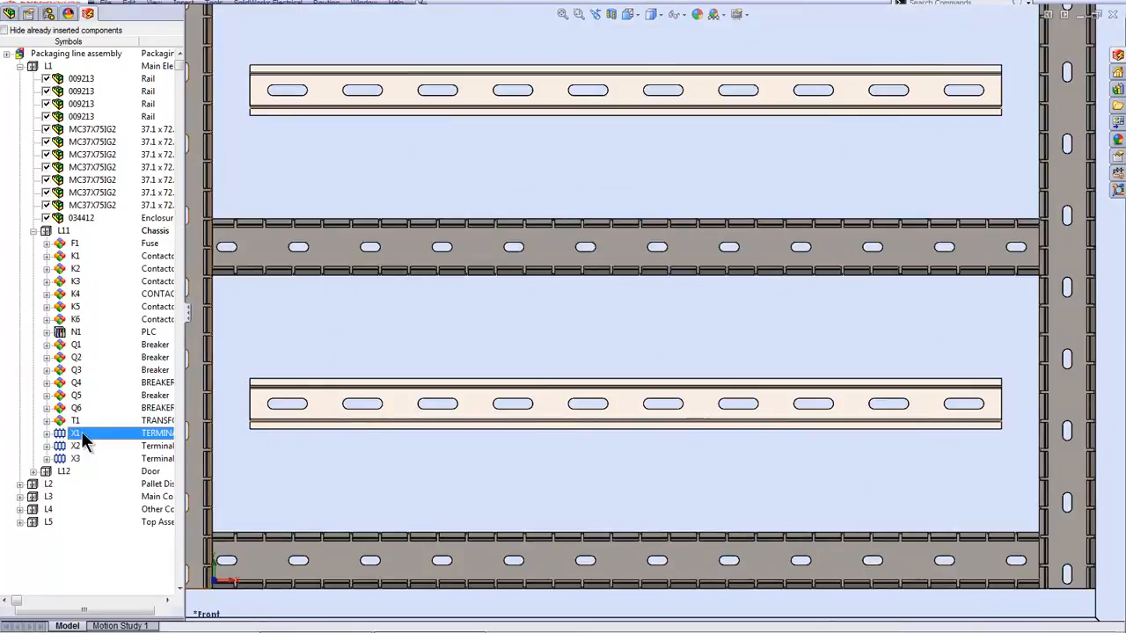
pyautogui.click(139, 457)
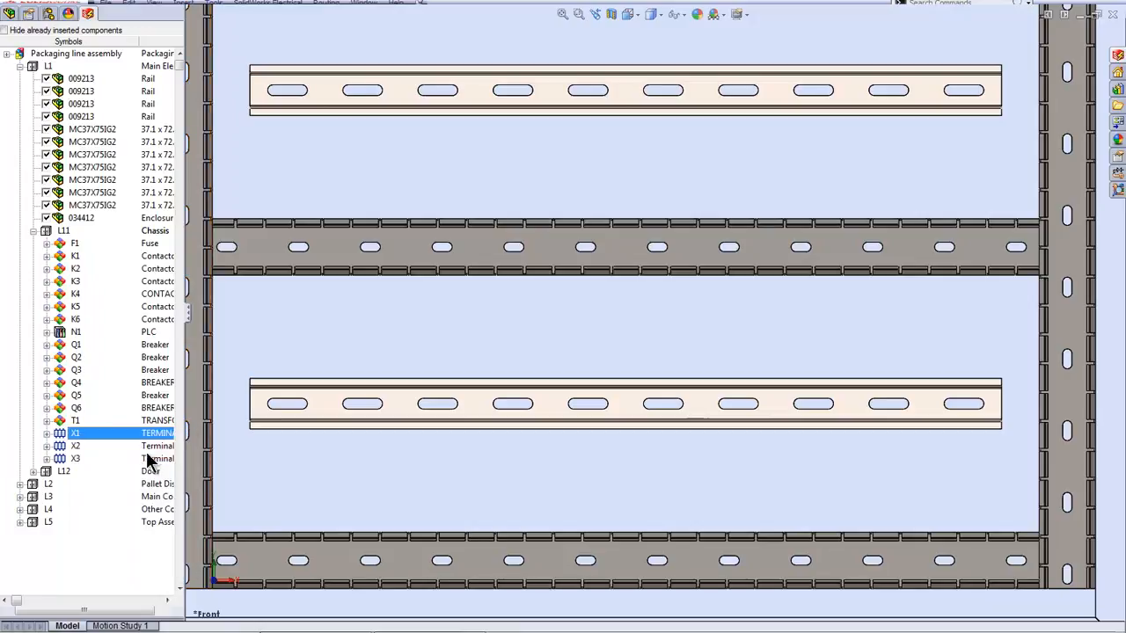
pyautogui.click(621, 409)
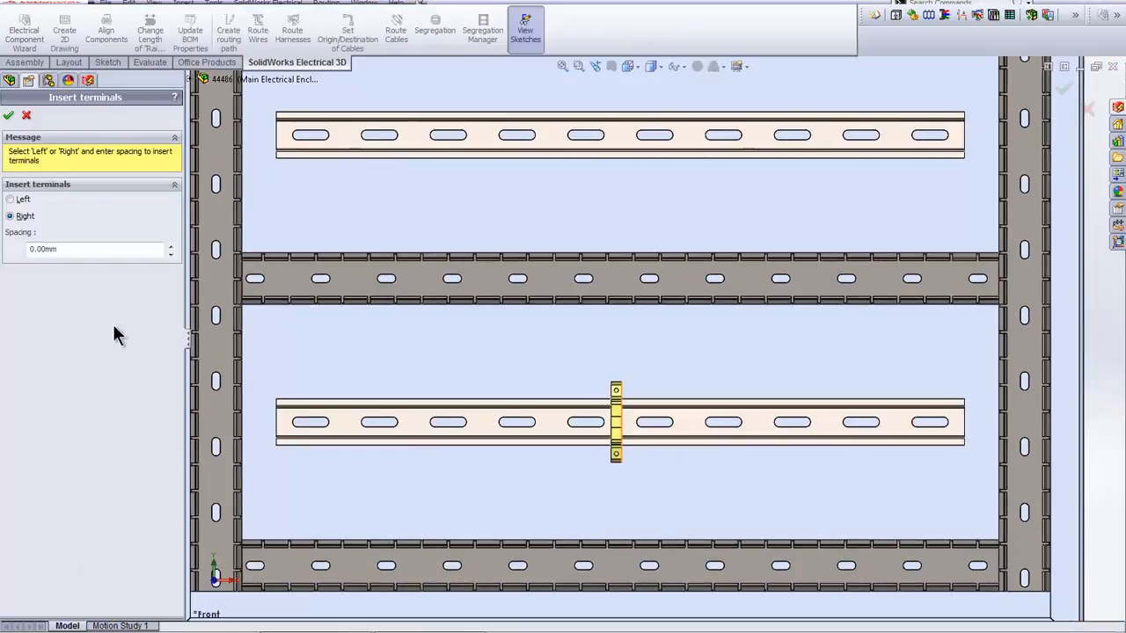
pyautogui.moveTo(87, 250); pyautogui.dragTo(15, 254)
pyautogui.click(10, 117)
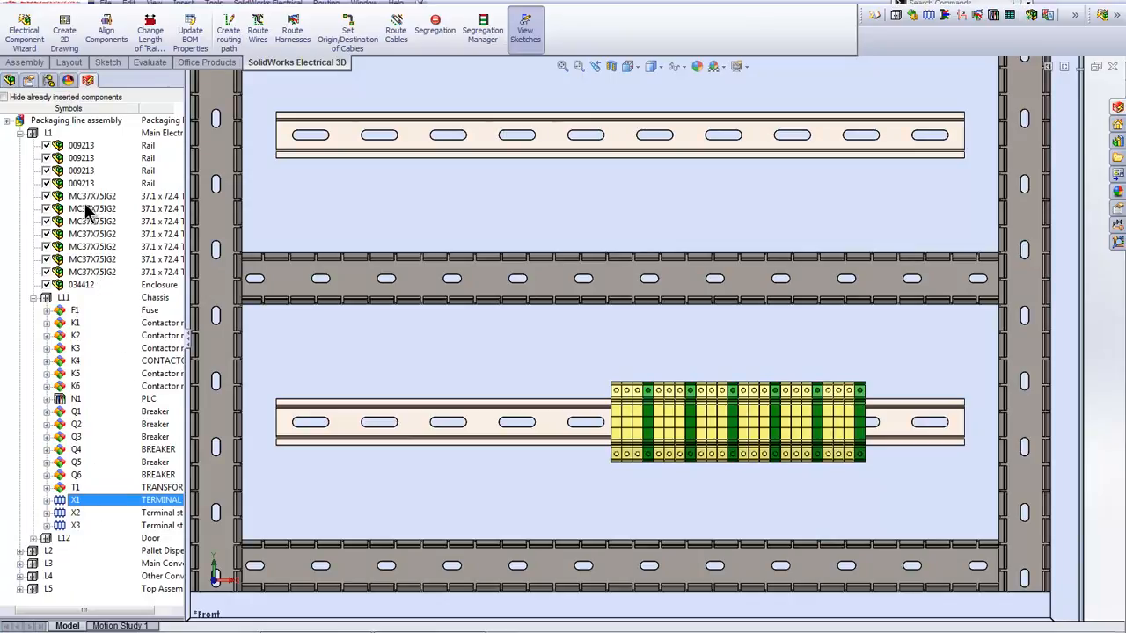
# Hide already inserted components and select contactors K1 to K6 and transformer T1 in chassis L11 for insertion together
pyautogui.click(5, 97)
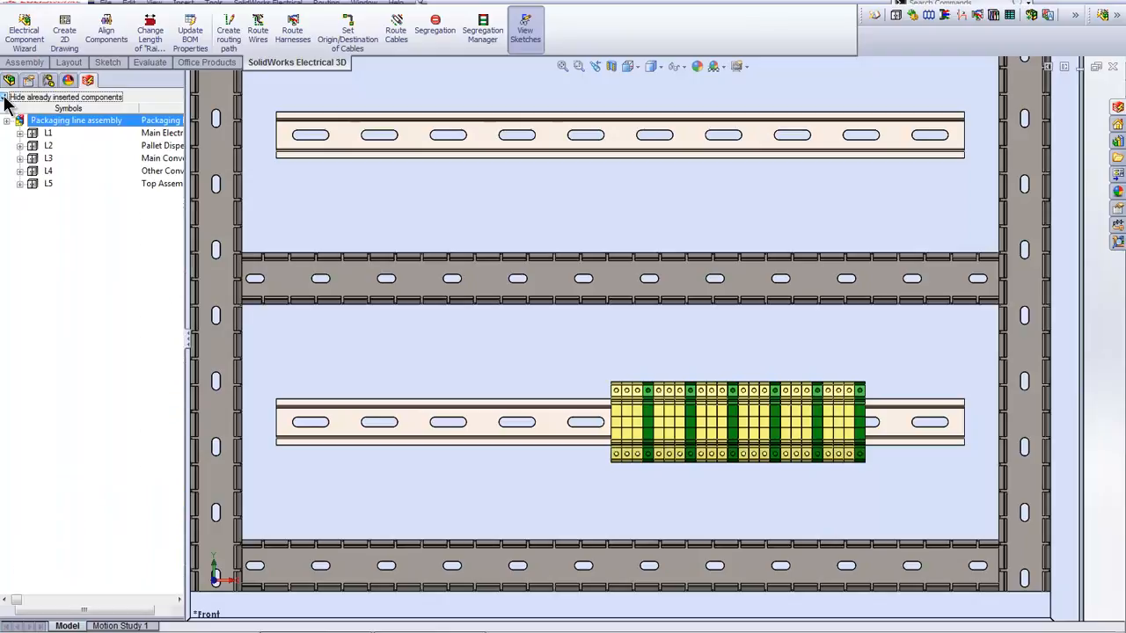
pyautogui.click(19, 133)
pyautogui.click(32, 145)
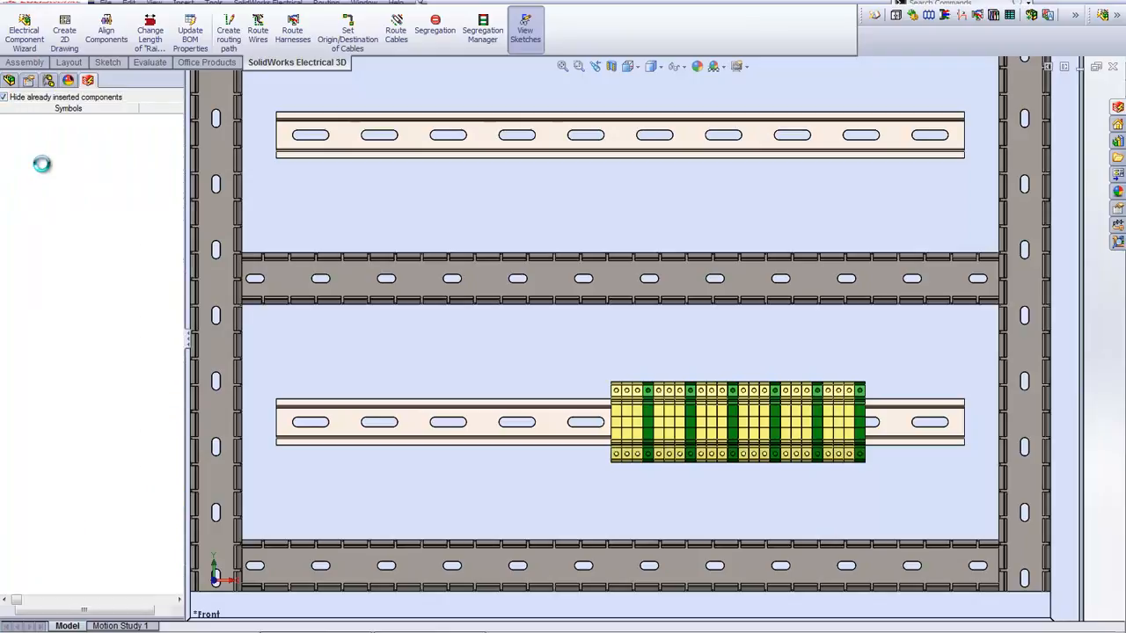
pyautogui.click(78, 234)
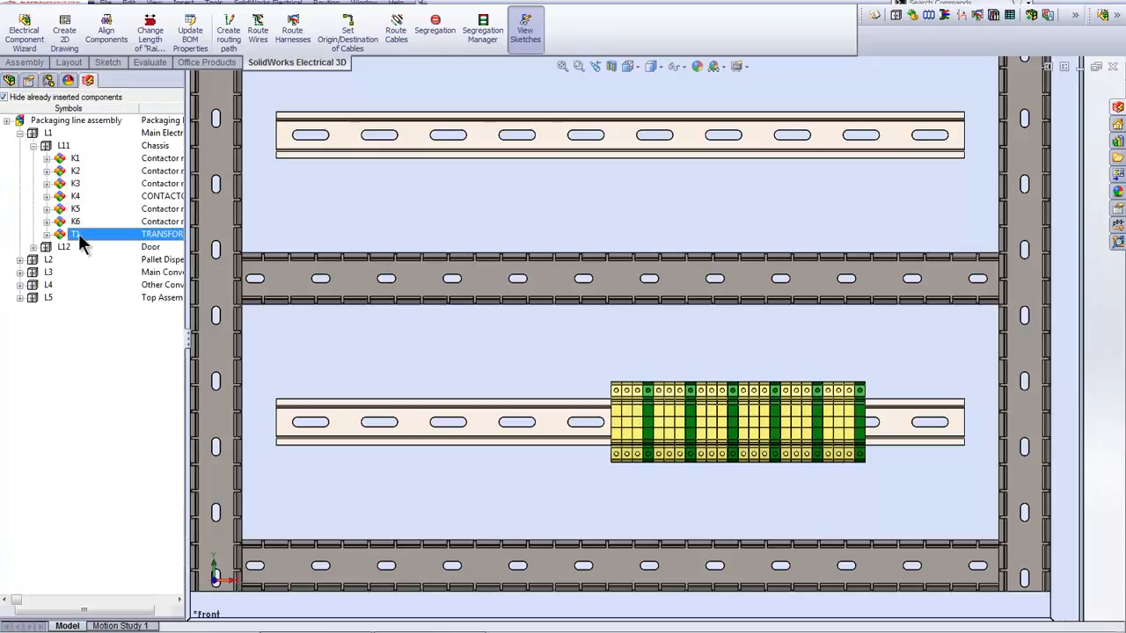
pyautogui.keyDown('shift'); pyautogui.click(88, 160); pyautogui.keyUp('shift')
pyautogui.moveTo(88, 162); pyautogui.dragTo(123, 172)
# Move transformer T1 between contactors K3 and K4 in the insertion order and accept the order
pyautogui.click(384, 345)
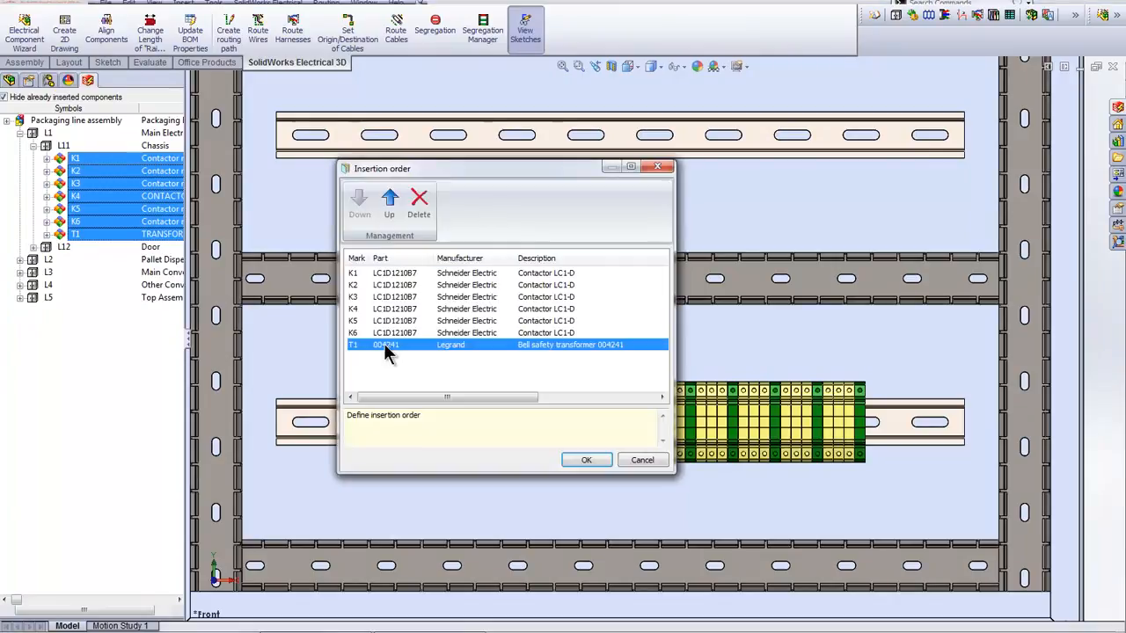
pyautogui.click(389, 202)
pyautogui.click(389, 203)
pyautogui.click(389, 202)
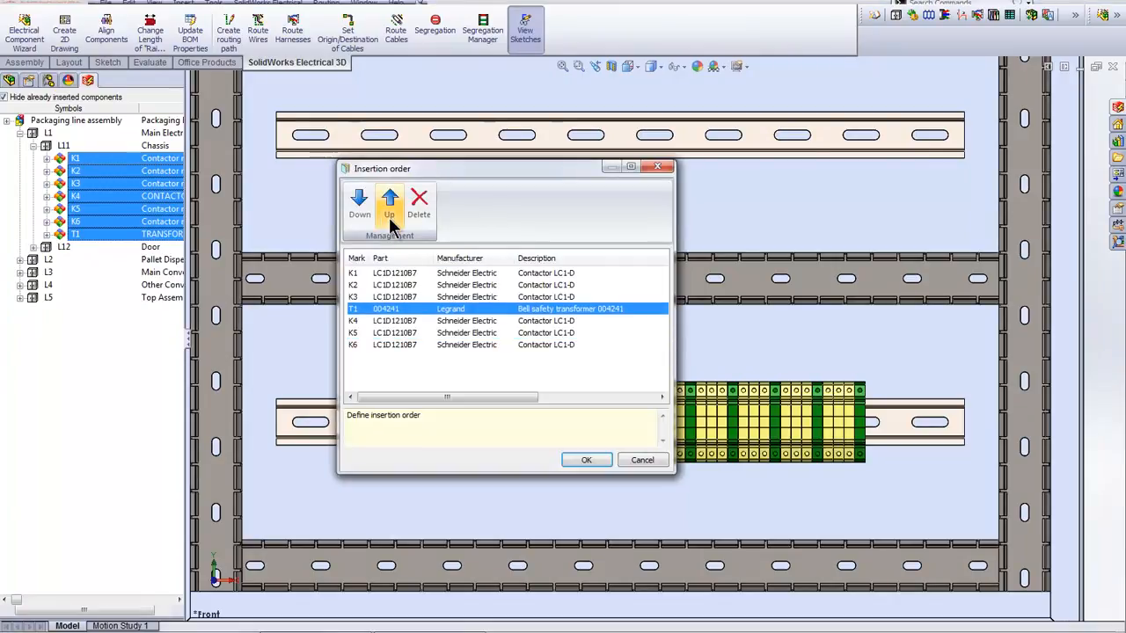
pyautogui.click(585, 460)
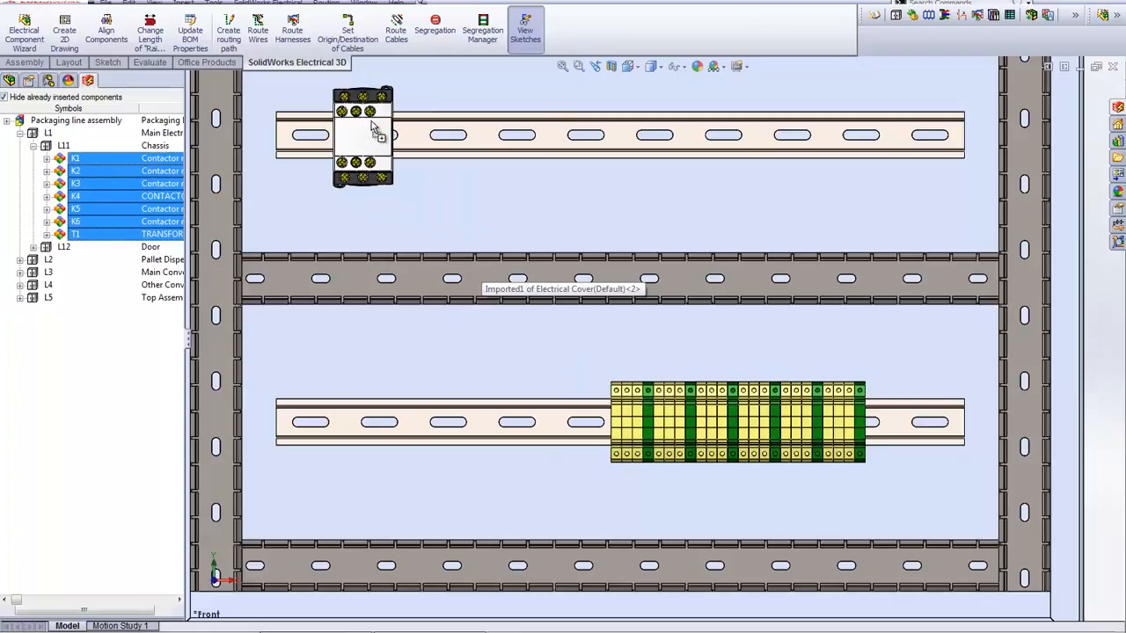
# Place K1 near the left end of the empty rail above the terminals and insert the remaining parts rightward with 12.7 mm spacing
pyautogui.click(375, 123)
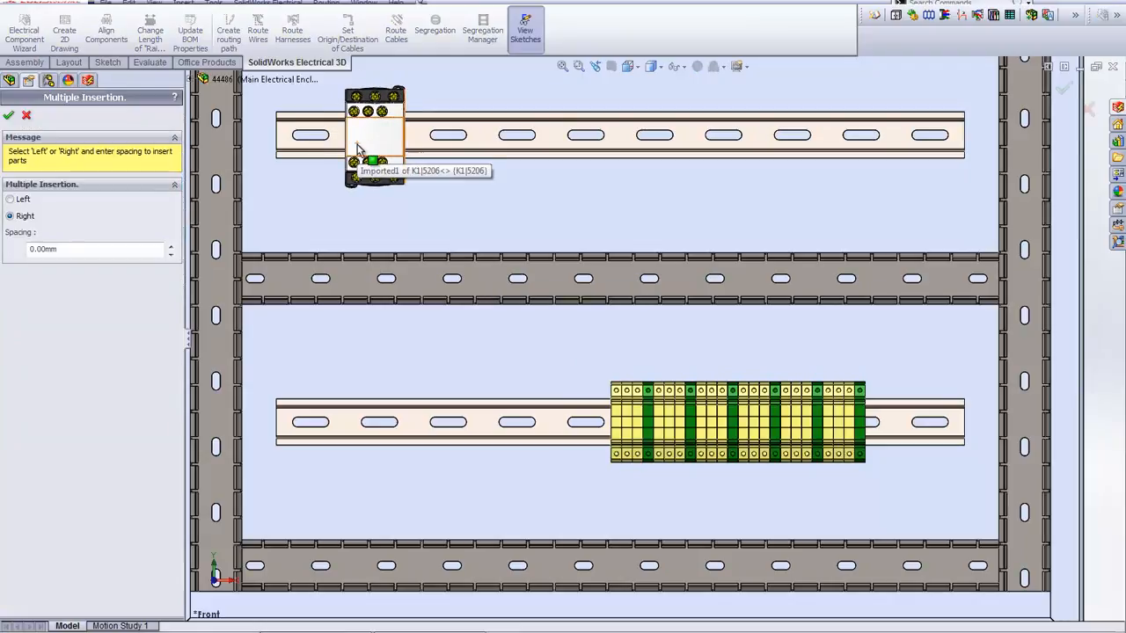
pyautogui.moveTo(83, 250); pyautogui.dragTo(26, 254)
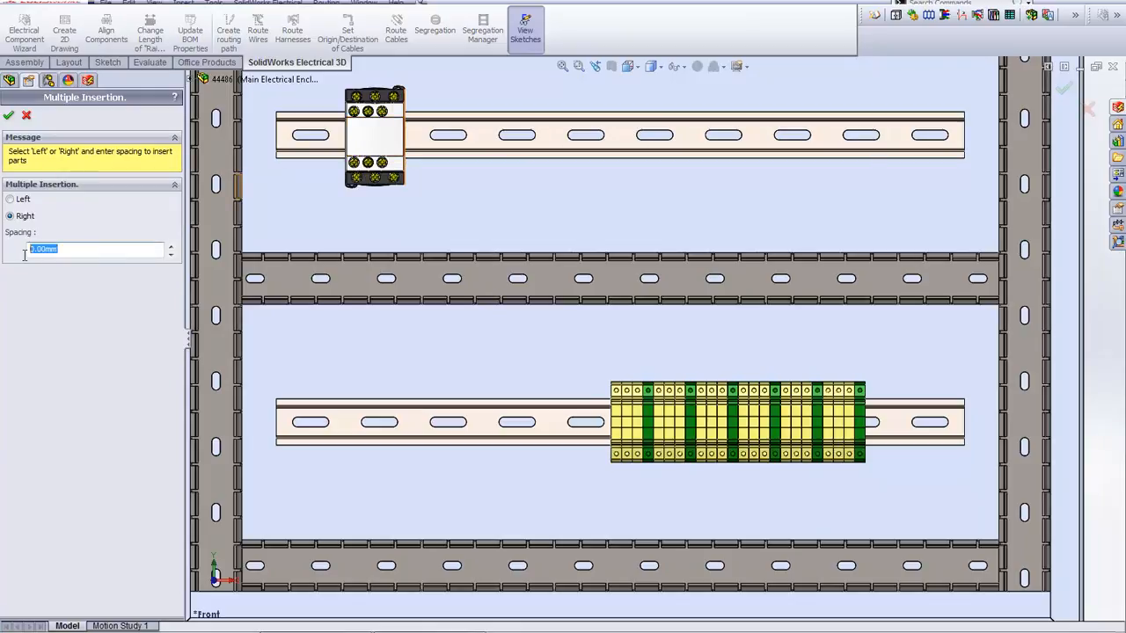
pyautogui.write('12.7')
pyautogui.press('Return')
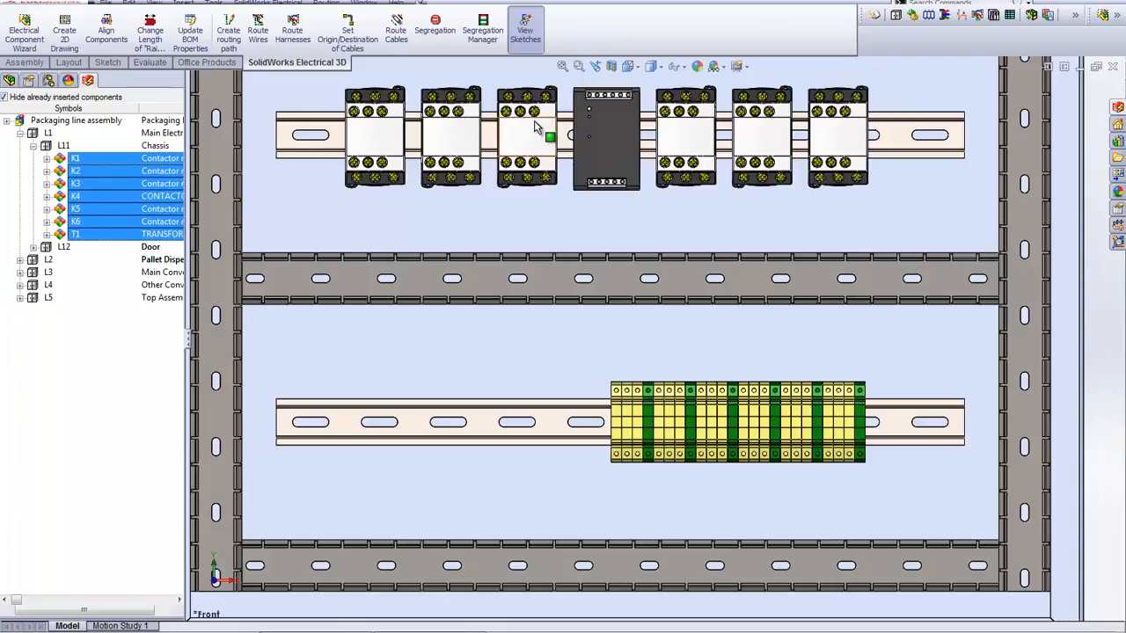
# Inspect transformer T1 between the contactors and the overall rail layout, and bring the enclosure door into view
pyautogui.moveTo(611, 160)
pyautogui.mouseDown()
pyautogui.moveTo(657, 166)
pyautogui.moveTo(614, 167)
pyautogui.mouseUp()
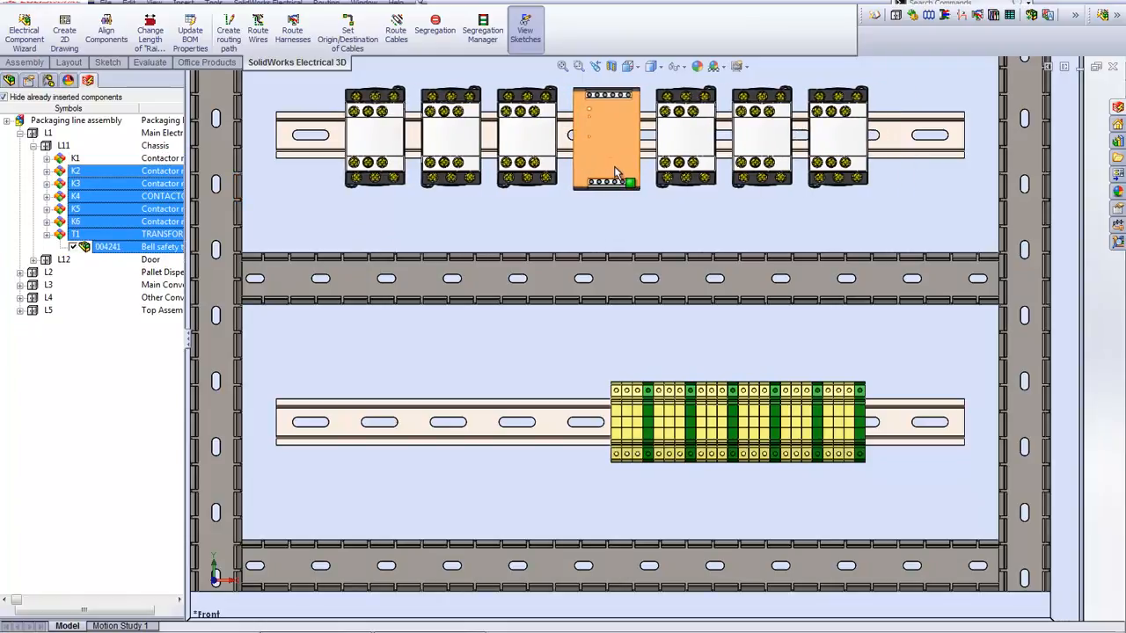
pyautogui.scroll(1, 615, 166)
pyautogui.scroll(2, 614, 173)
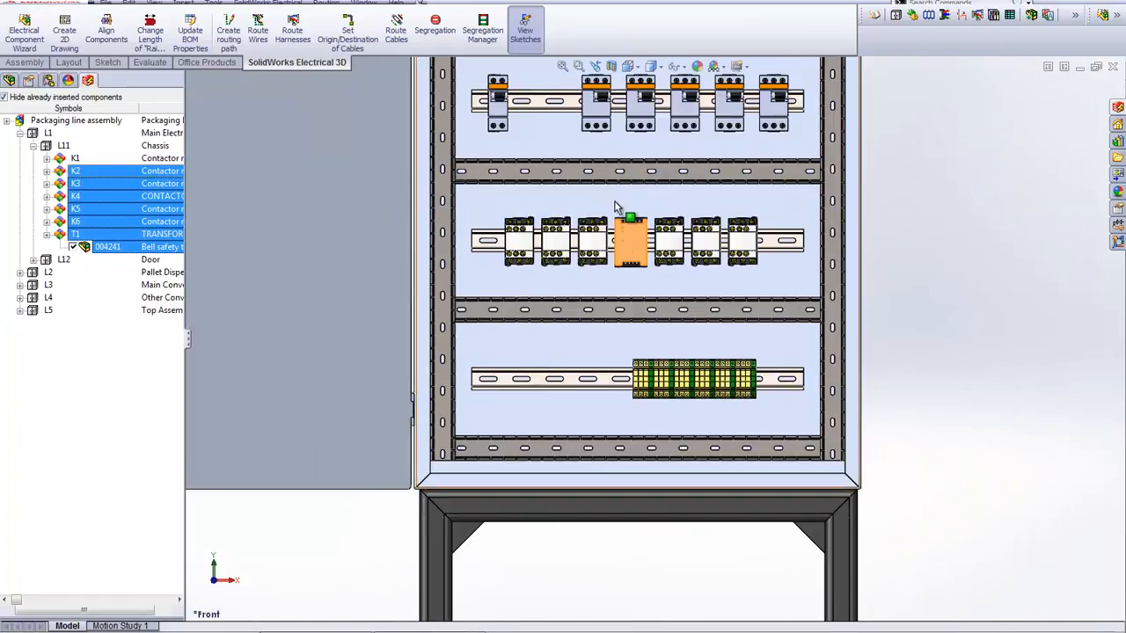
pyautogui.scroll(1, 616, 210)
pyautogui.scroll(-1, 443, 201)
pyautogui.scroll(-1, 458, 266)
pyautogui.scroll(-1, 395, 251)
pyautogui.scroll(-1, 385, 224)
pyautogui.scroll(-1, 386, 224)
pyautogui.scroll(-1, 431, 231)
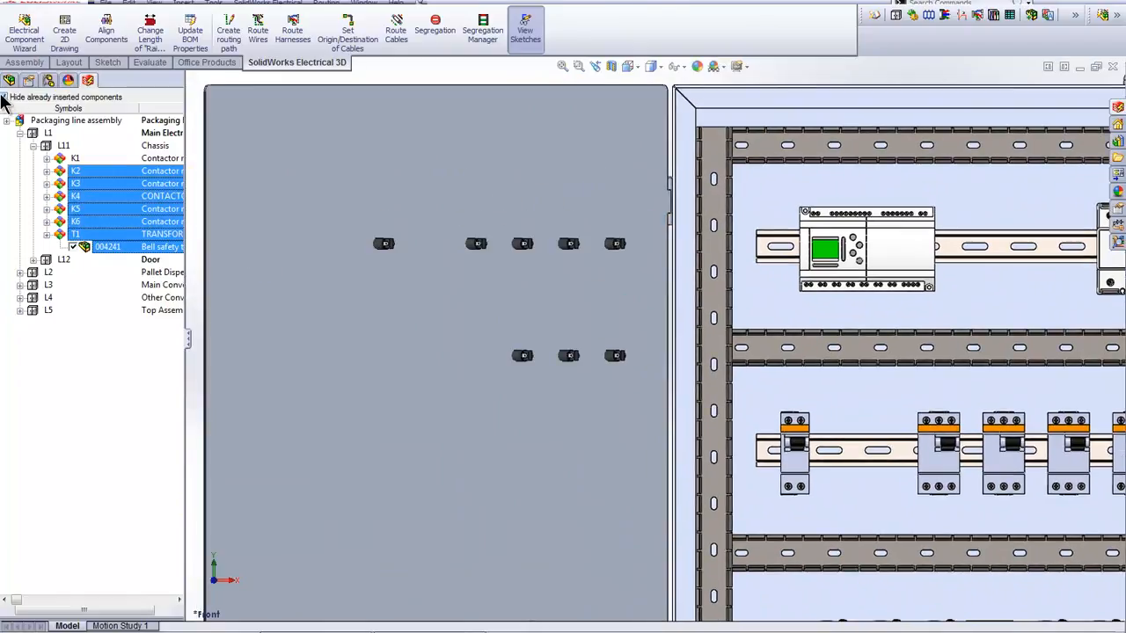
# Refresh the list of uninserted components and insert light H5 of door L12 into the gap in the door's upper row
pyautogui.click(4, 98)
pyautogui.click(19, 134)
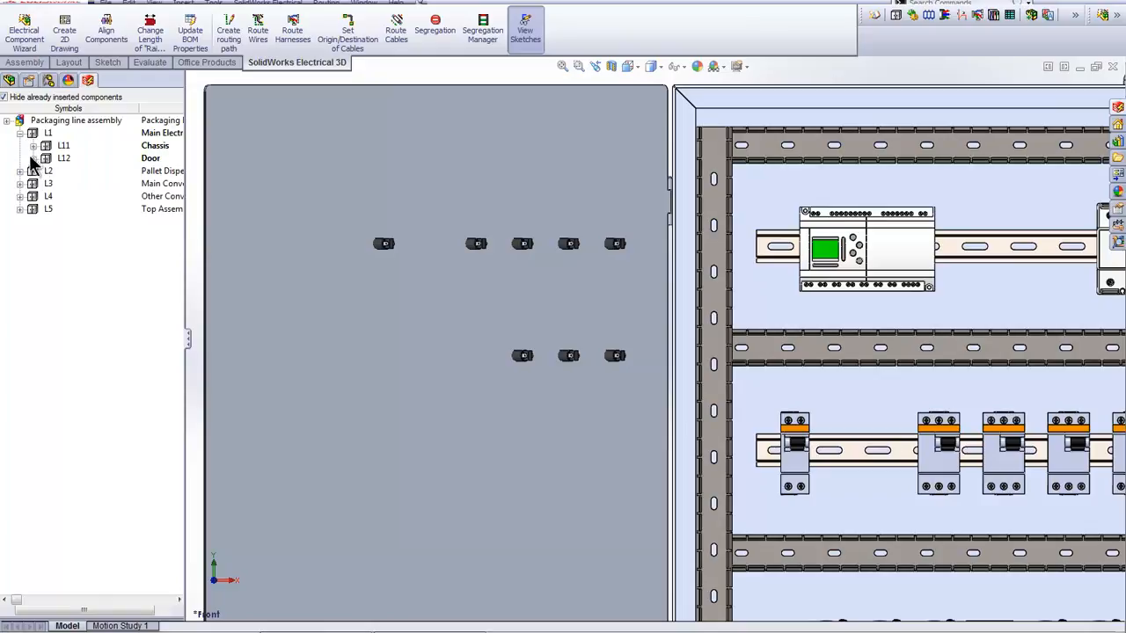
pyautogui.click(33, 158)
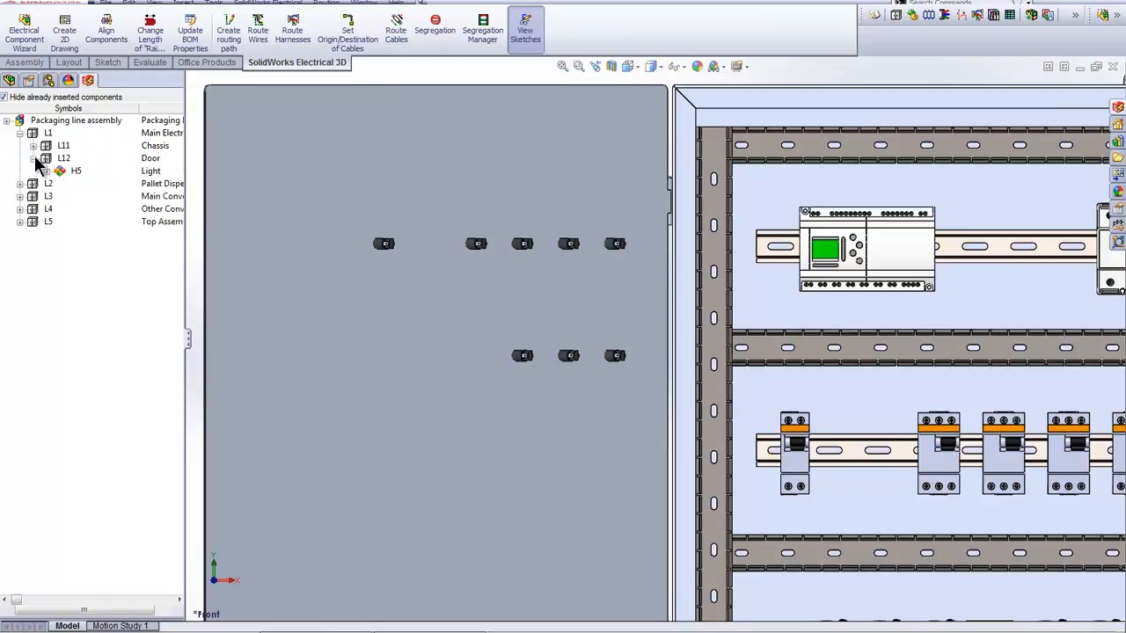
pyautogui.rightClick(109, 173)
pyautogui.click(170, 181)
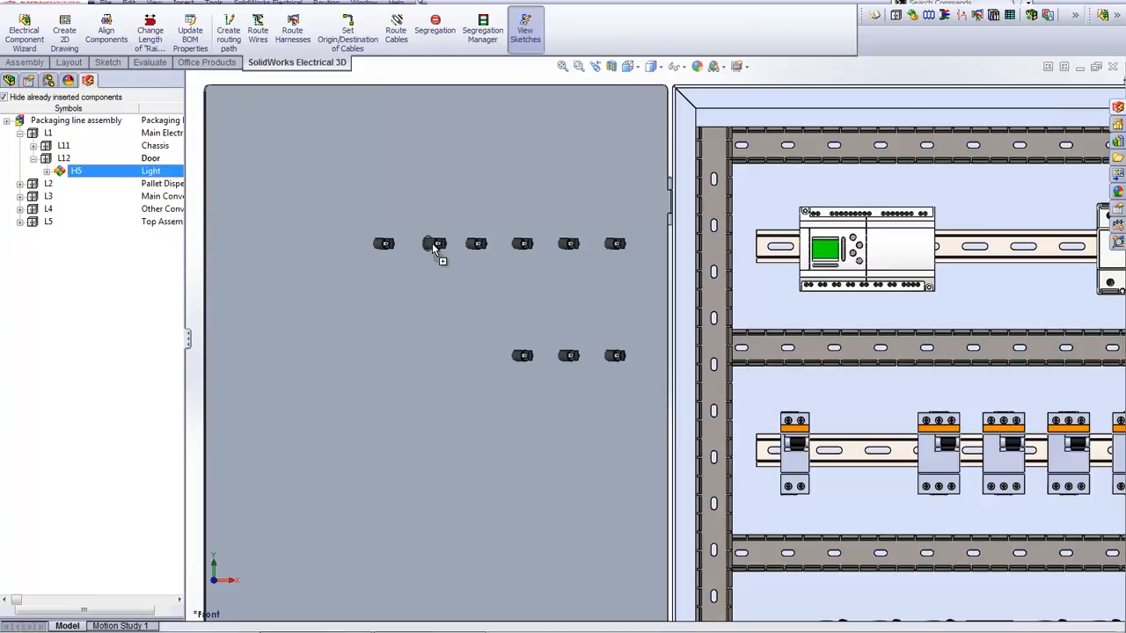
pyautogui.click(434, 246)
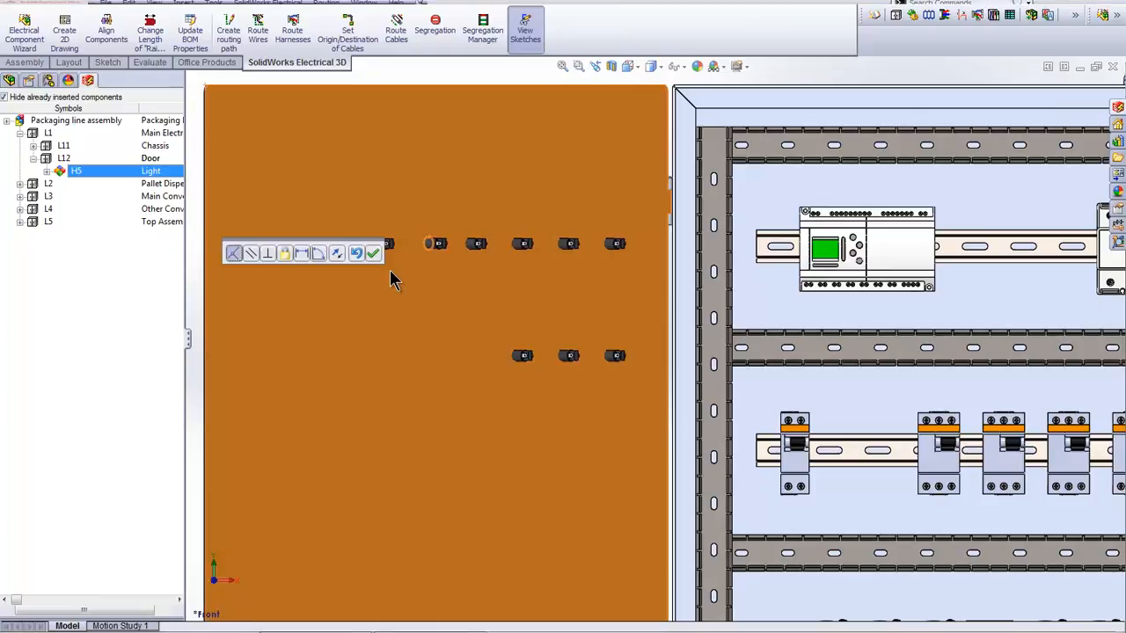
pyautogui.click(373, 255)
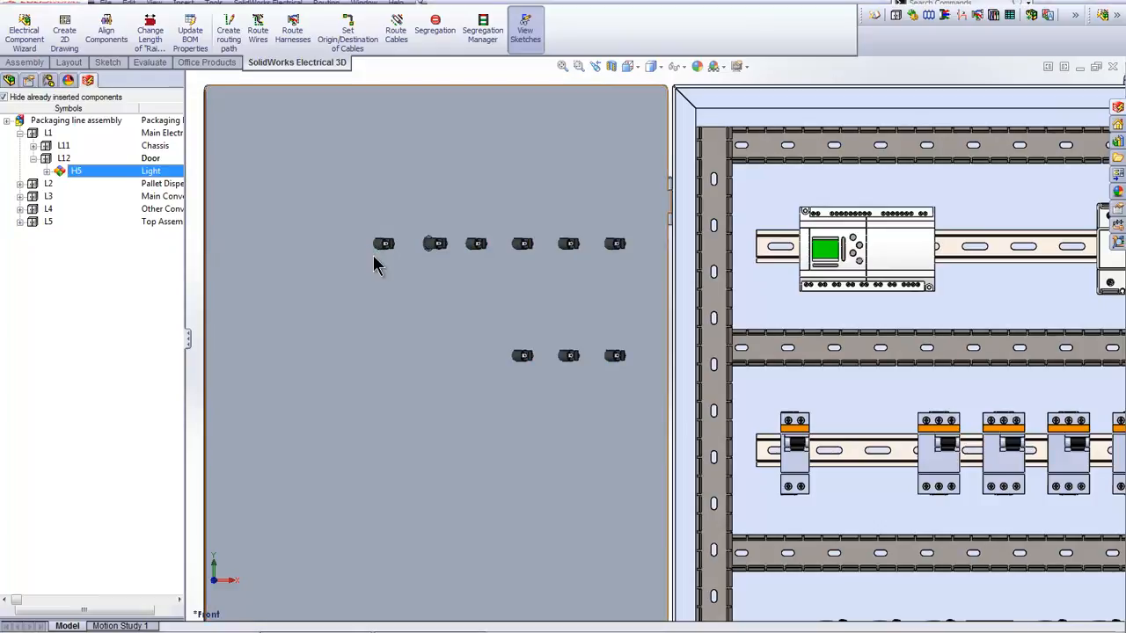
# Place light H5 in the door's upper row and insert its Cut-Extrude1 smart feature using the door's outer face as reference
pyautogui.click(439, 245)
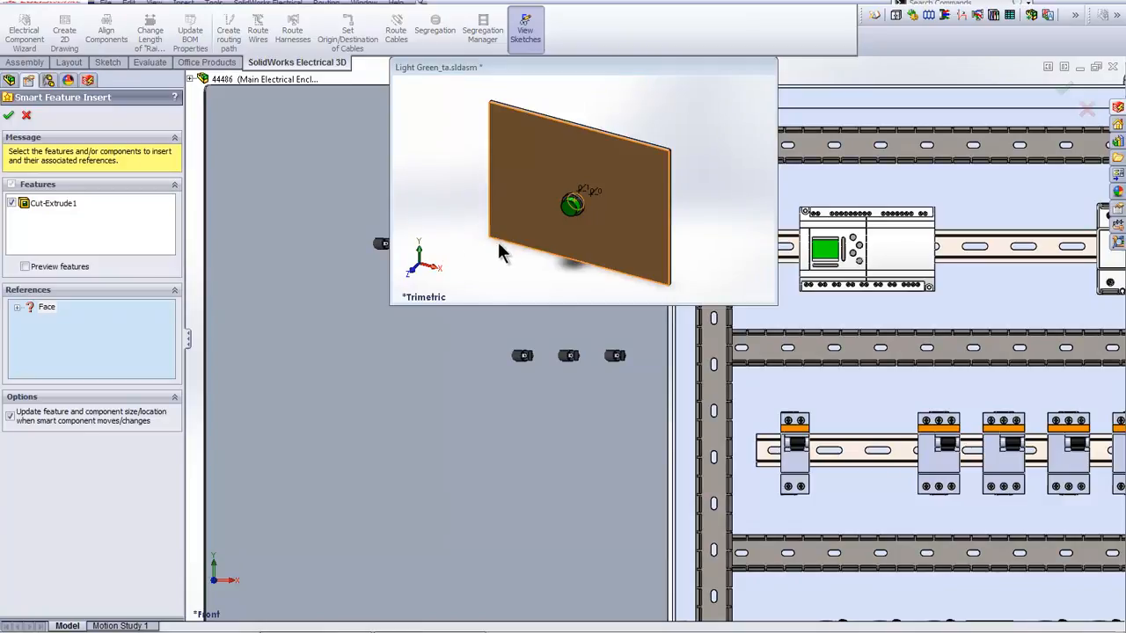
pyautogui.scroll(1, 494, 243)
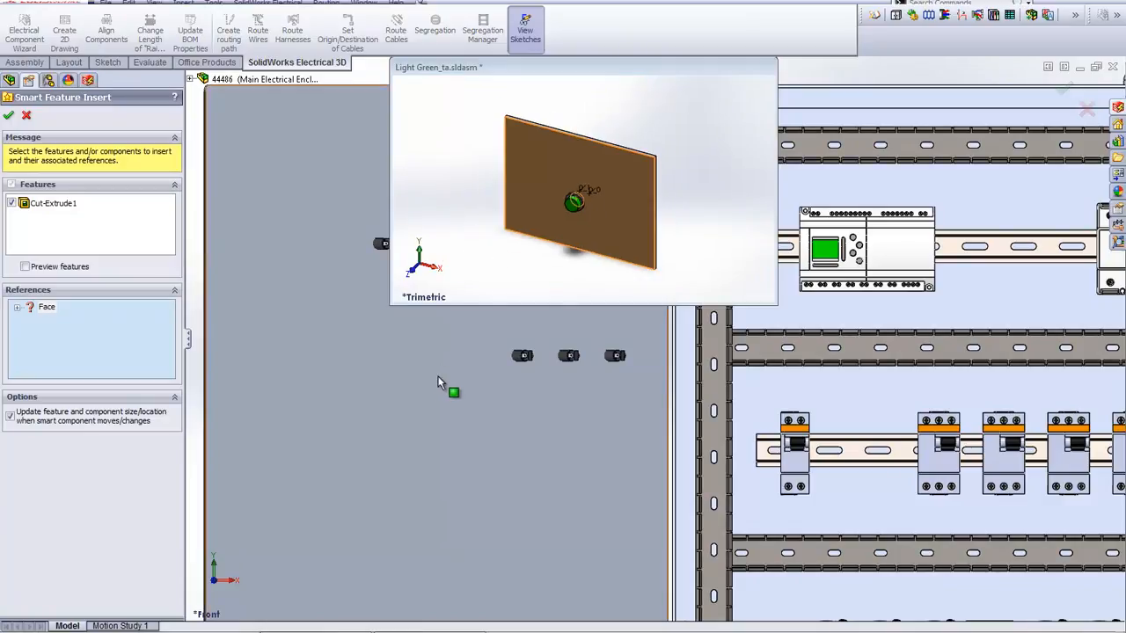
pyautogui.scroll(1, 424, 378)
pyautogui.moveTo(424, 378); pyautogui.dragTo(501, 382, button='middle')
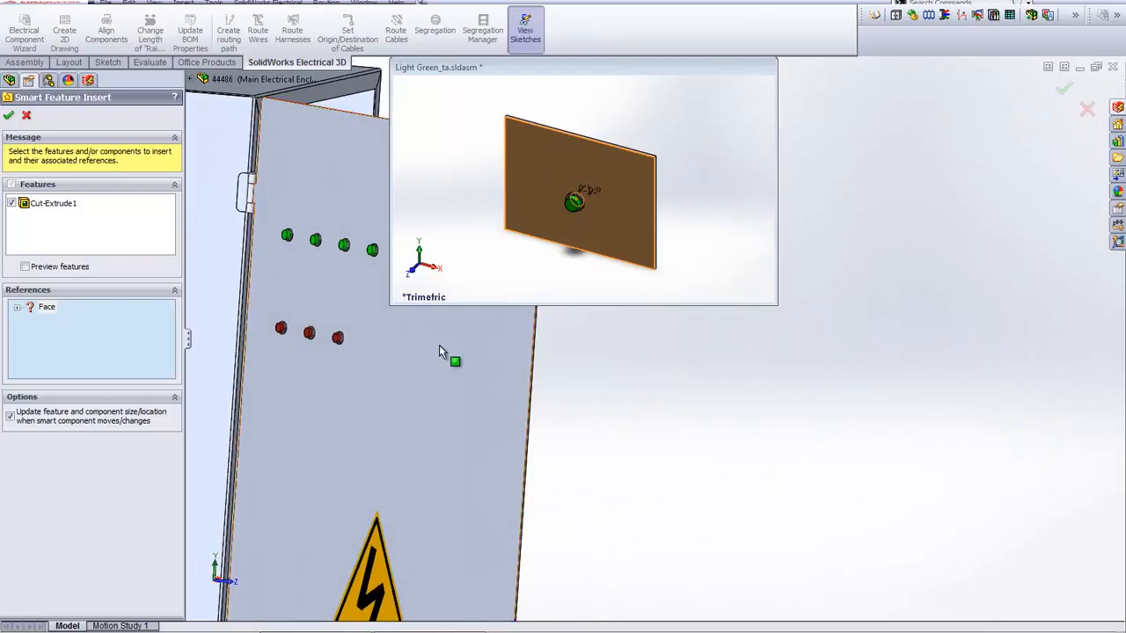
pyautogui.click(365, 292)
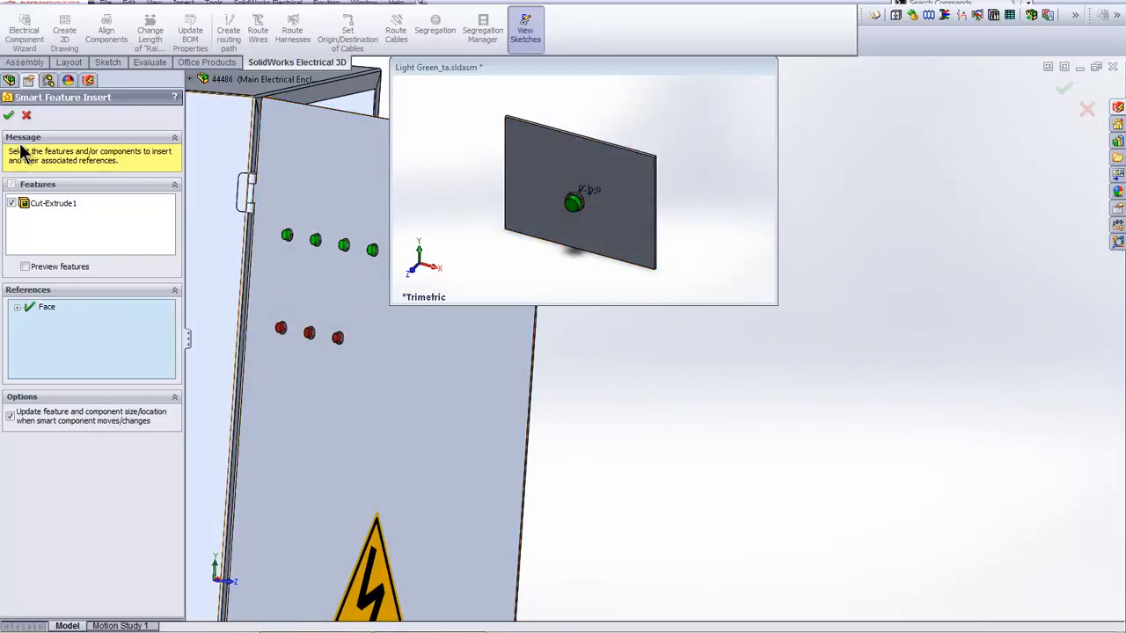
pyautogui.click(8, 115)
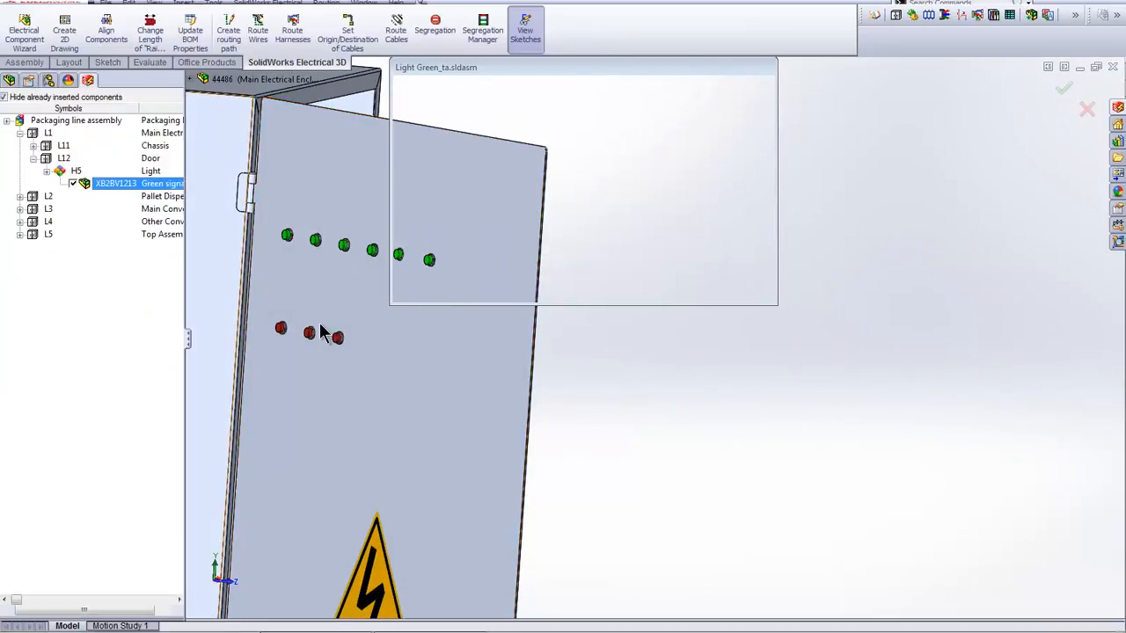
# Open the enclosure door part by itself, inspect the hole cut for light H5, and return to the assembly
pyautogui.rightClick(443, 309)
pyautogui.click(453, 250)
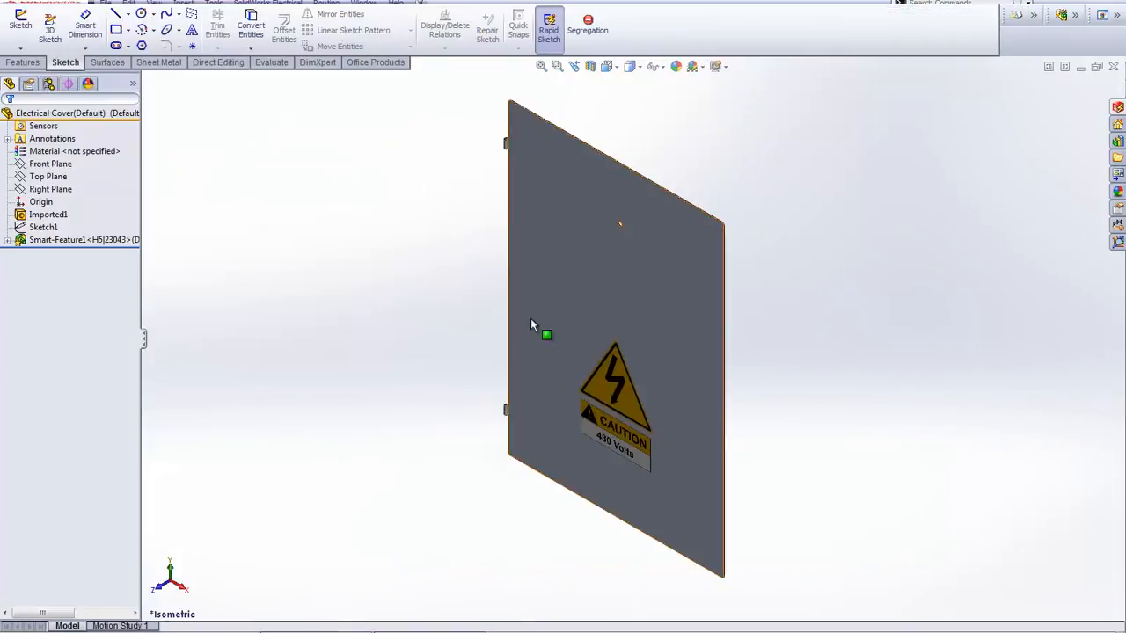
pyautogui.moveTo(574, 302); pyautogui.dragTo(646, 229, button='middle')
pyautogui.scroll(-8, 645, 230)
pyautogui.scroll(6, 640, 306)
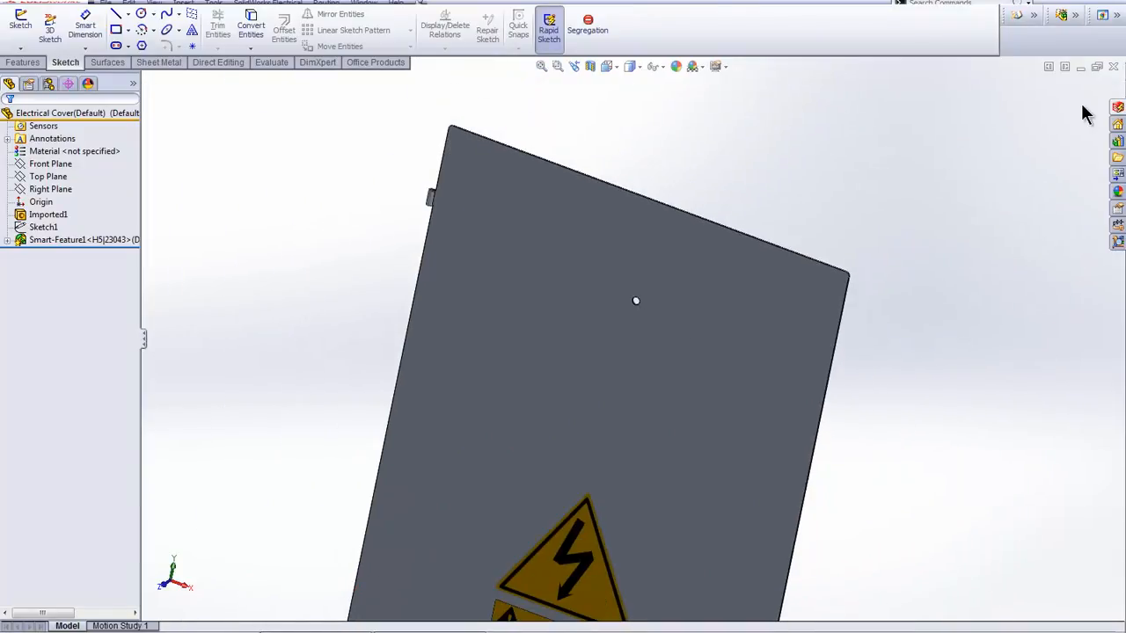
pyautogui.click(1113, 66)
pyautogui.click(605, 327)
pyautogui.click(595, 302)
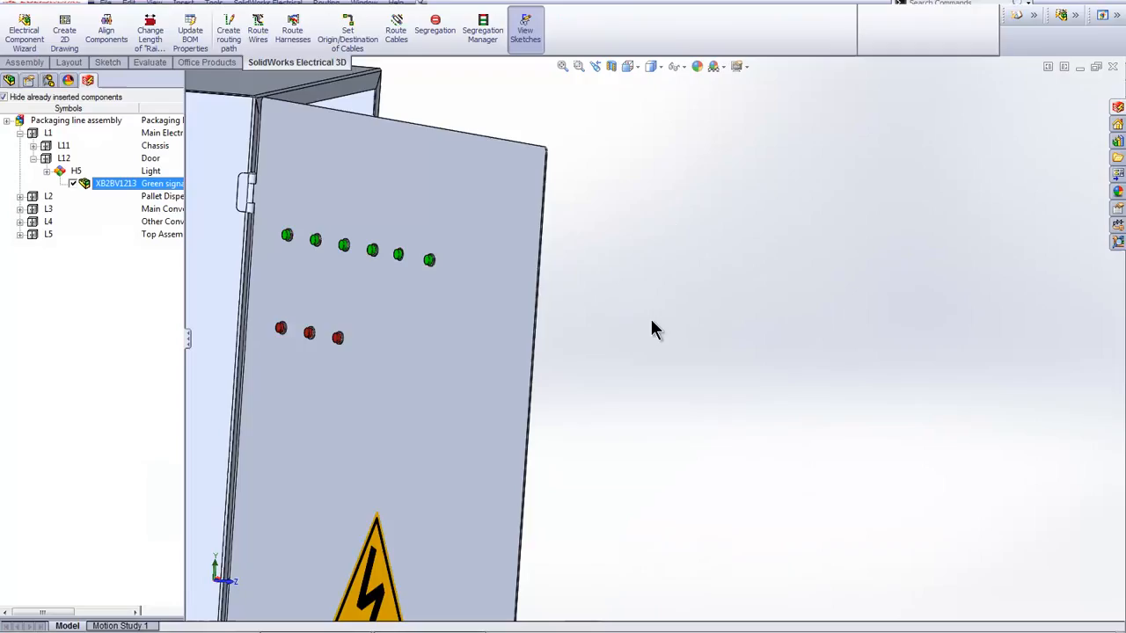
# Route the wires of all components as 3DSketch routes using splines with 1.00 mm between wires, and show the Main Electrical Enclosure view
pyautogui.keyDown('ctrl'); pyautogui.moveTo(561, 352); pyautogui.dragTo(653, 336, button='middle'); pyautogui.keyUp('ctrl')
pyautogui.keyDown('ctrl'); pyautogui.moveTo(778, 364); pyautogui.dragTo(457, 329, button='middle'); pyautogui.keyUp('ctrl')
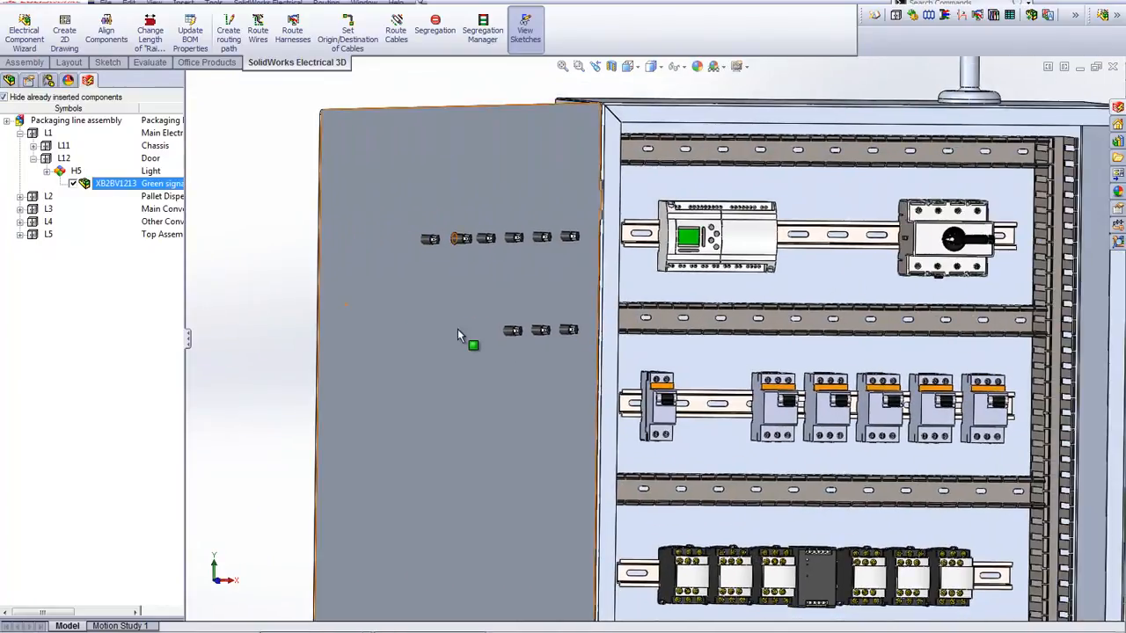
pyautogui.scroll(4, 245, 159)
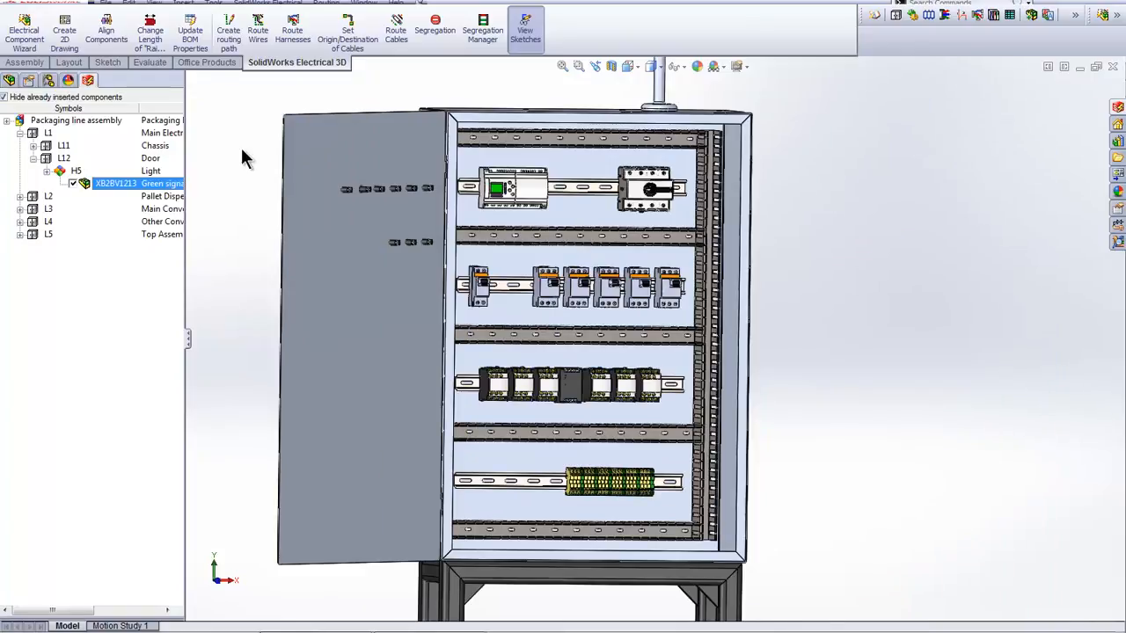
pyautogui.click(257, 33)
pyautogui.moveTo(104, 519); pyautogui.dragTo(25, 517)
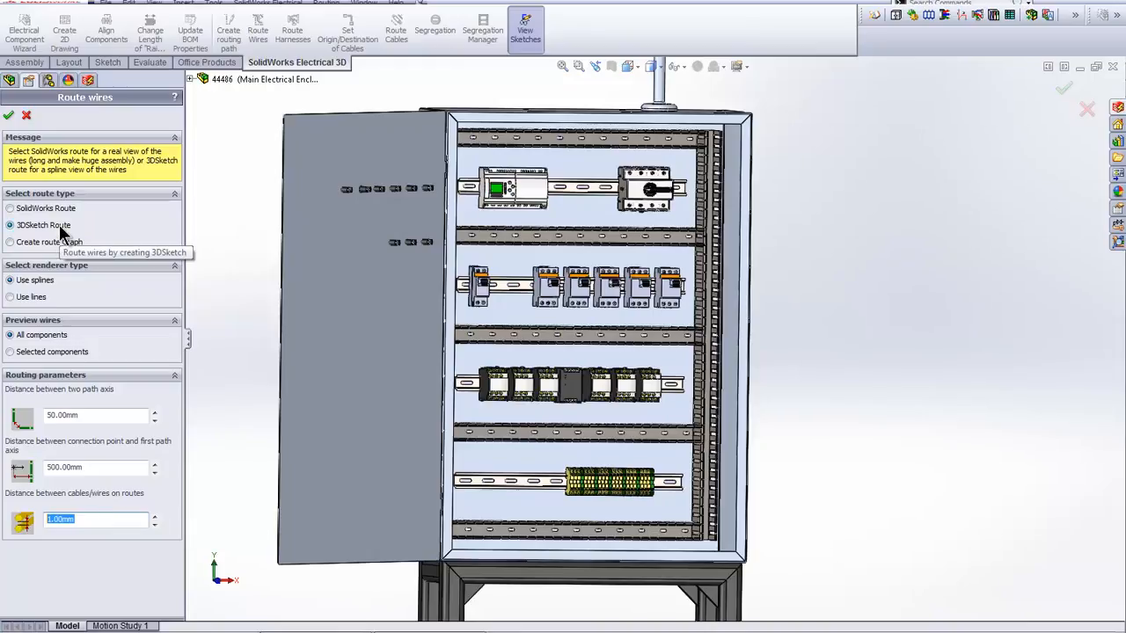
pyautogui.click(8, 115)
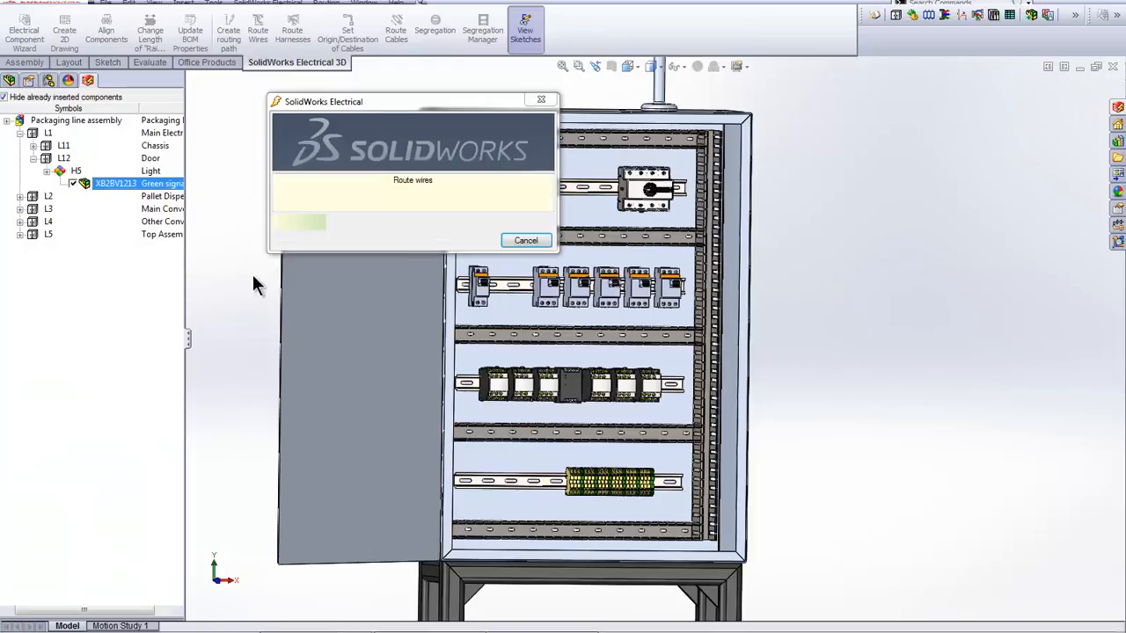
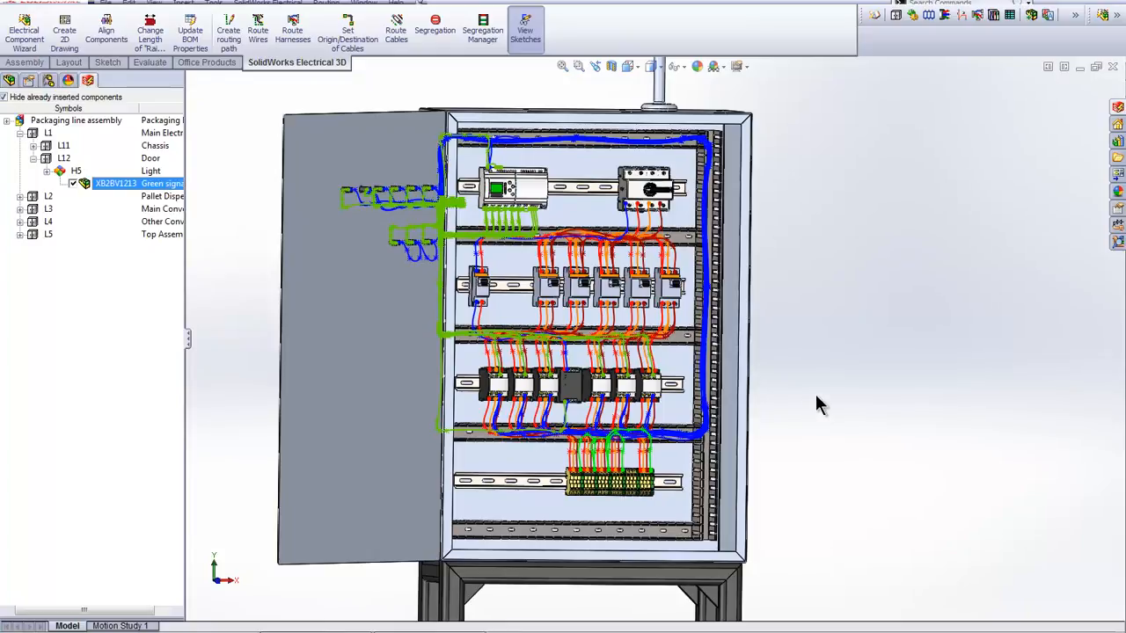
pyautogui.press('space')
pyautogui.click(924, 425)
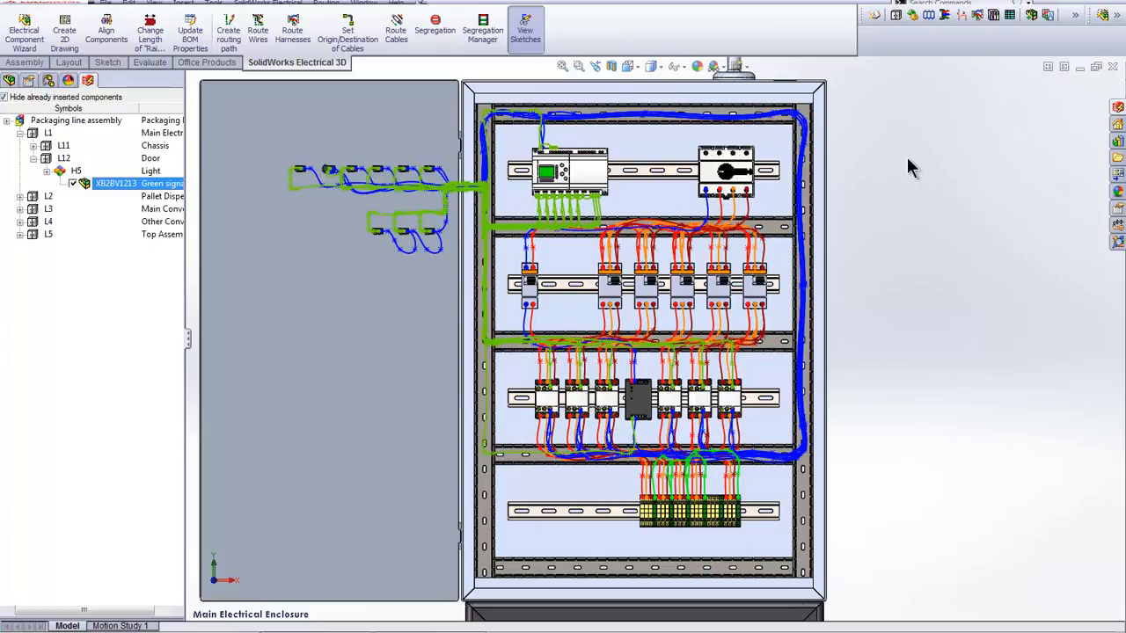
# Show the saved Motor M5 view and route cables for selected component M5 as a SolidWorks Route using splines
pyautogui.press('space')
pyautogui.click(918, 227)
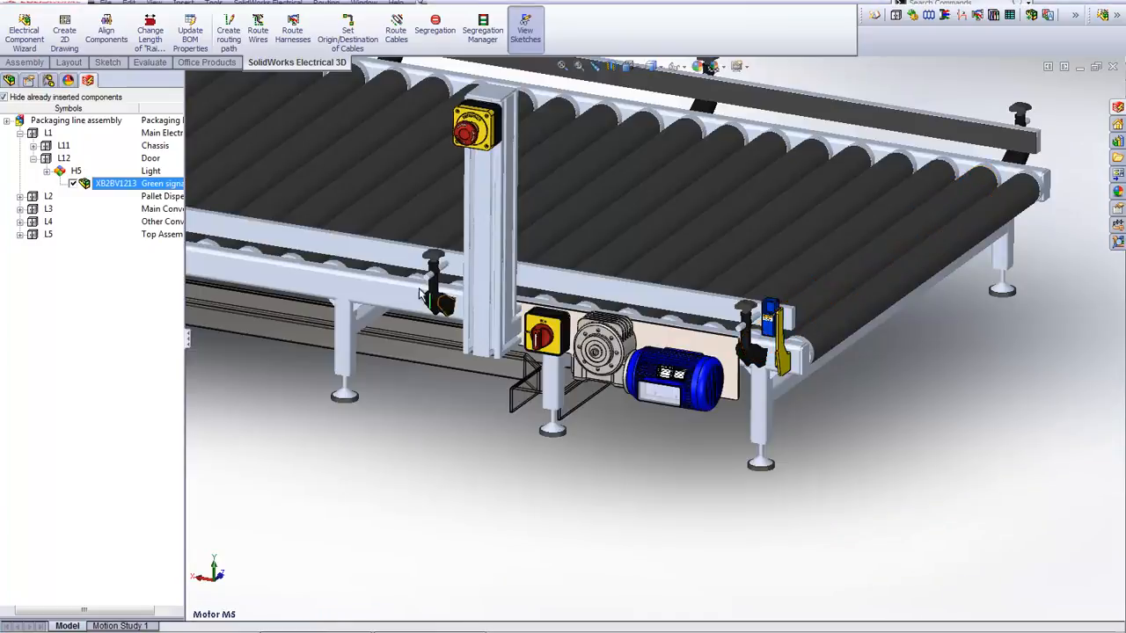
pyautogui.click(396, 34)
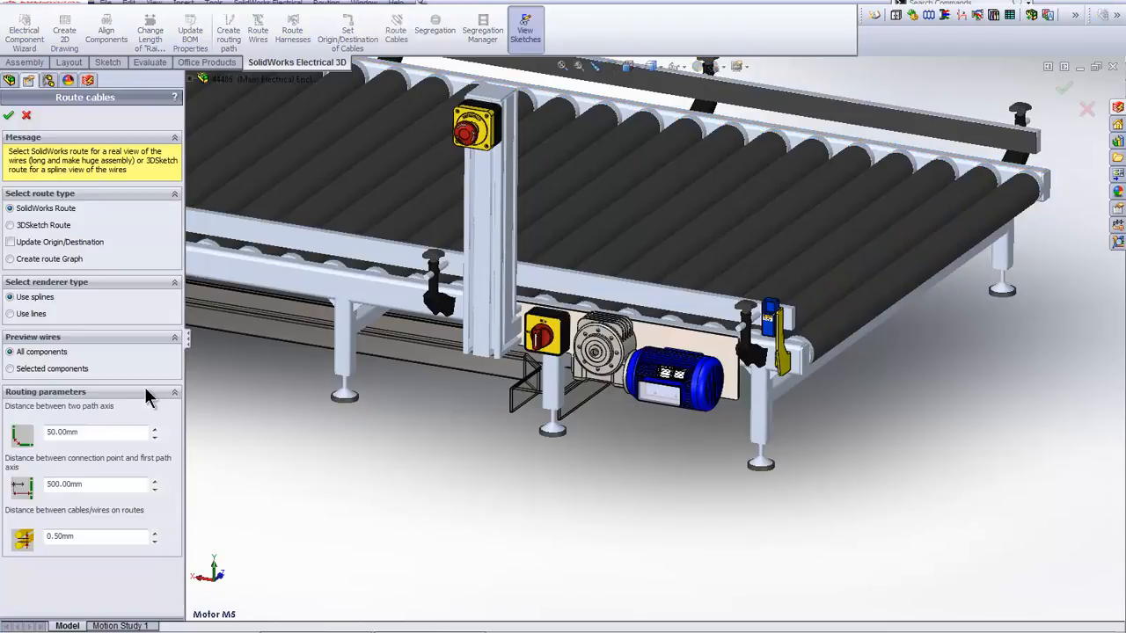
pyautogui.click(42, 209)
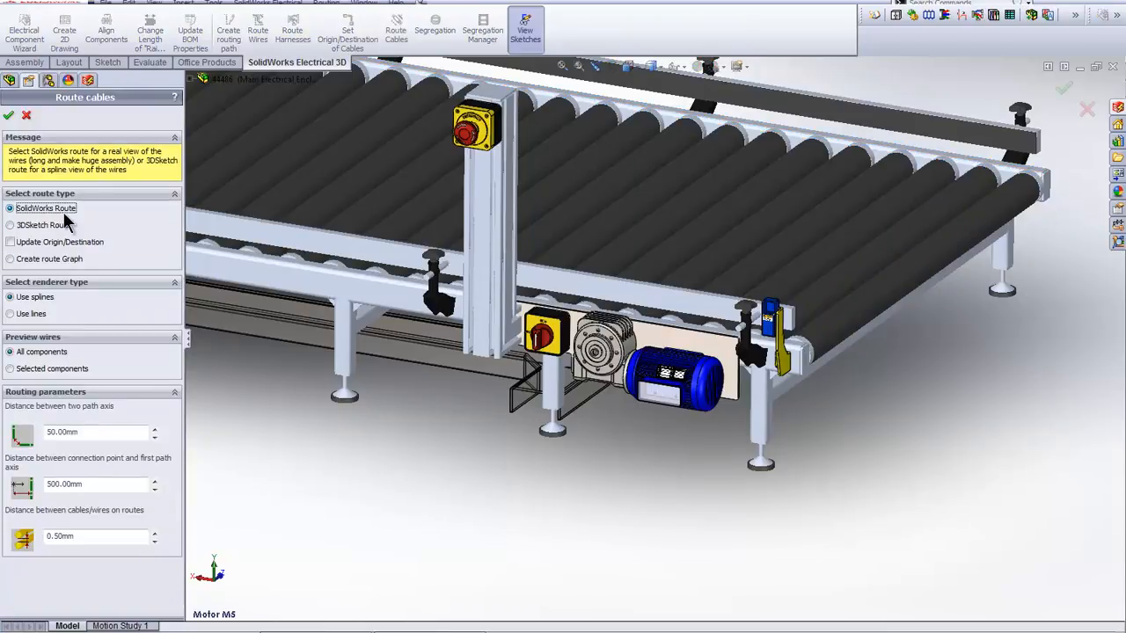
pyautogui.click(49, 370)
pyautogui.click(66, 418)
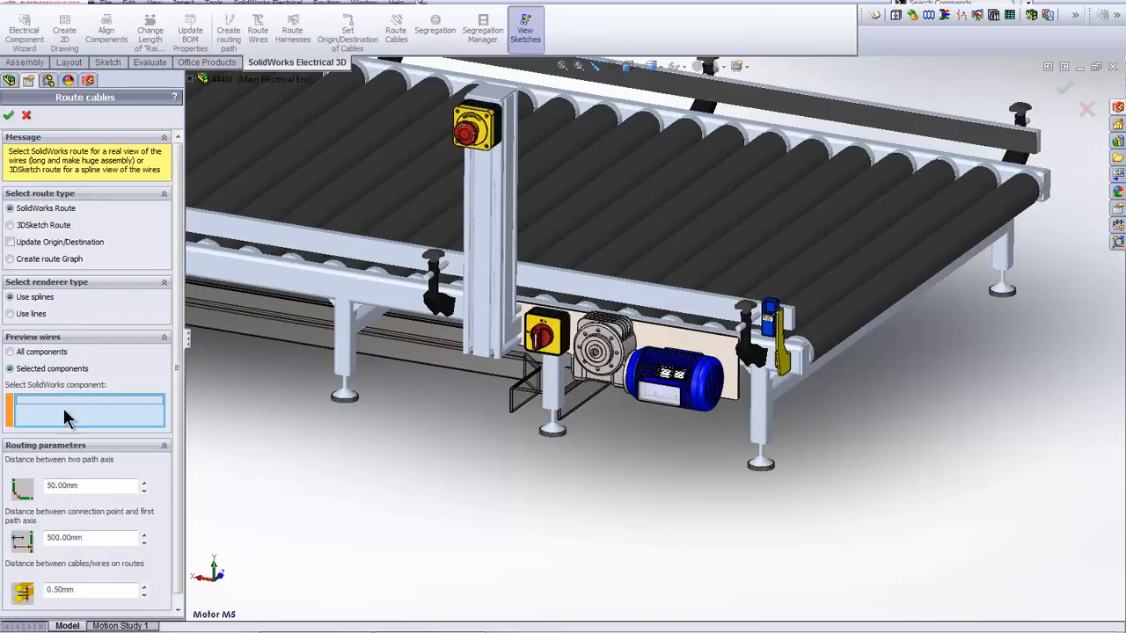
pyautogui.click(704, 390)
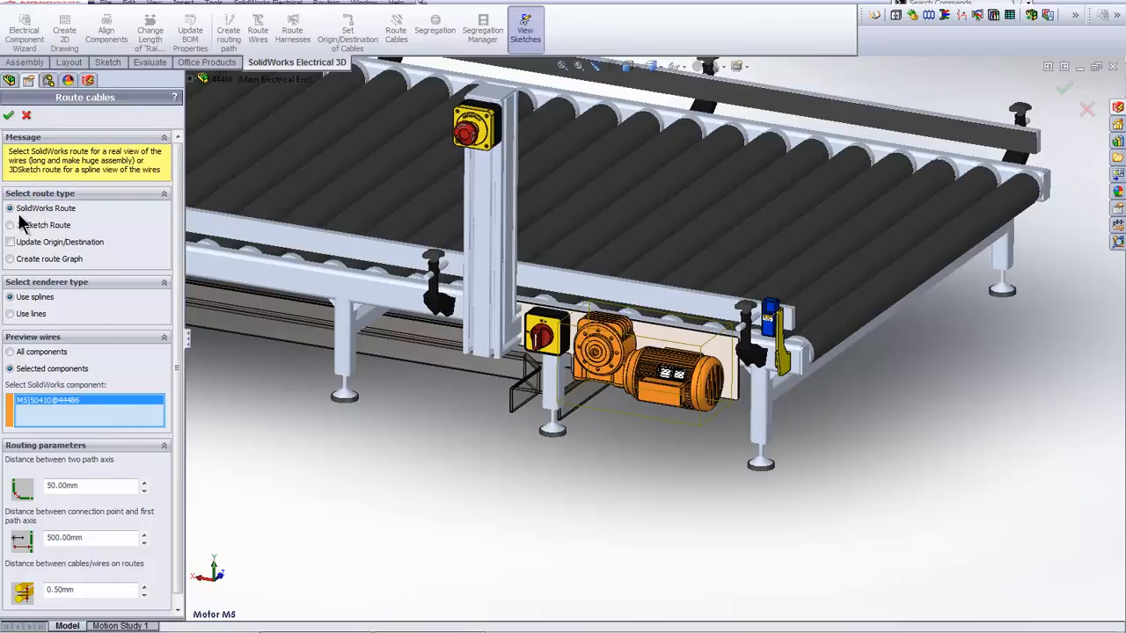
pyautogui.click(9, 116)
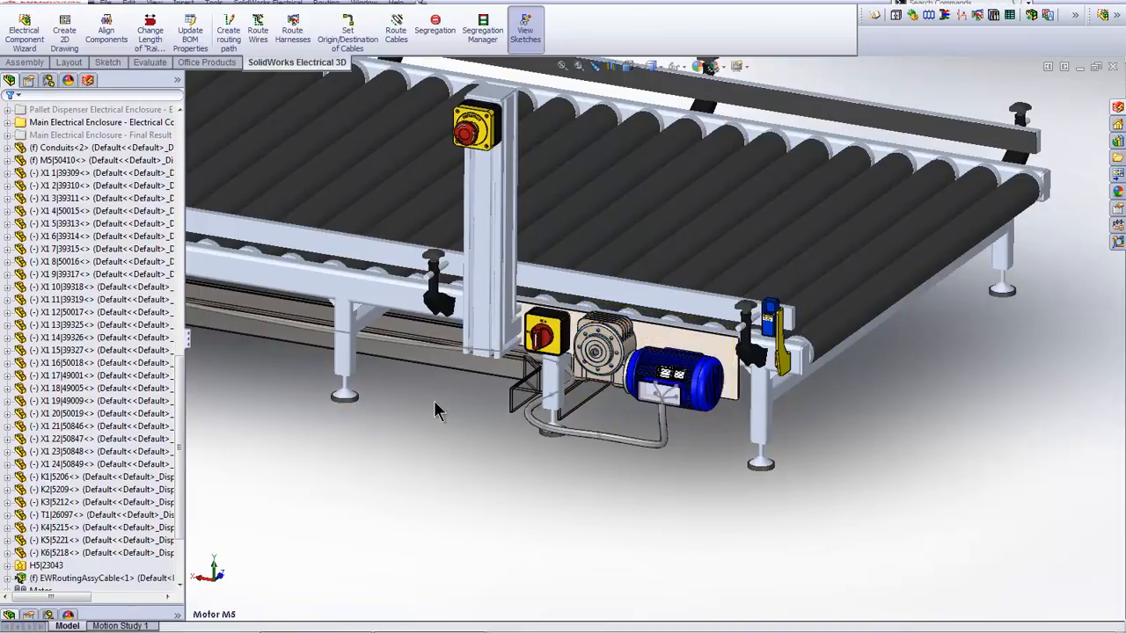
# Examine the routed cable at motor M5 and select it to view its full run back to the enclosure
pyautogui.scroll(-3, 617, 425)
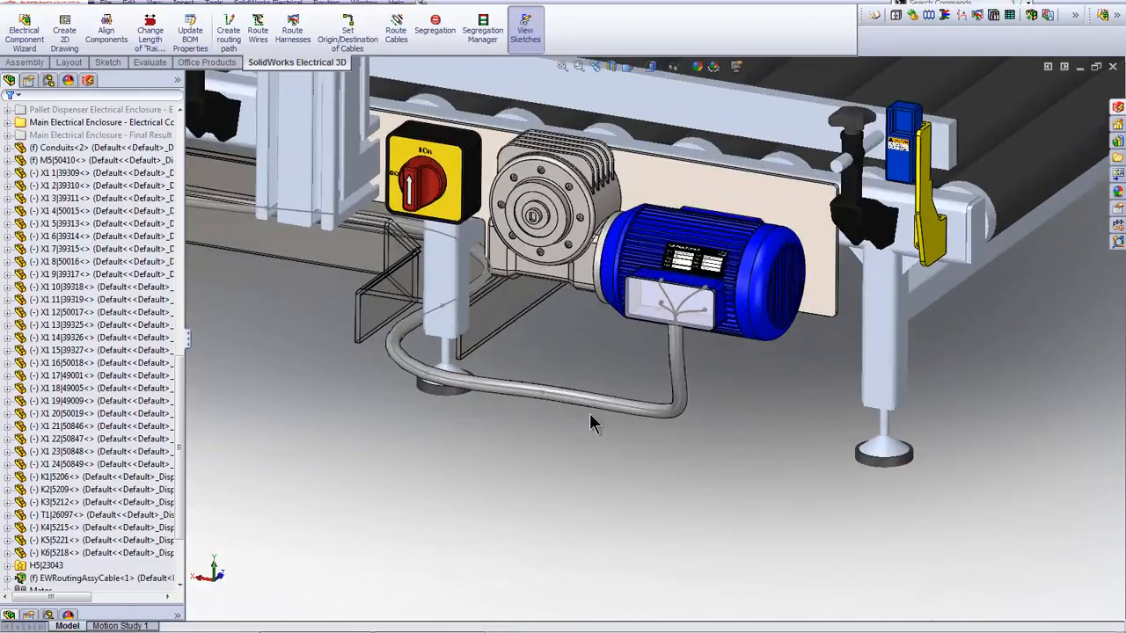
pyautogui.scroll(-2, 577, 457)
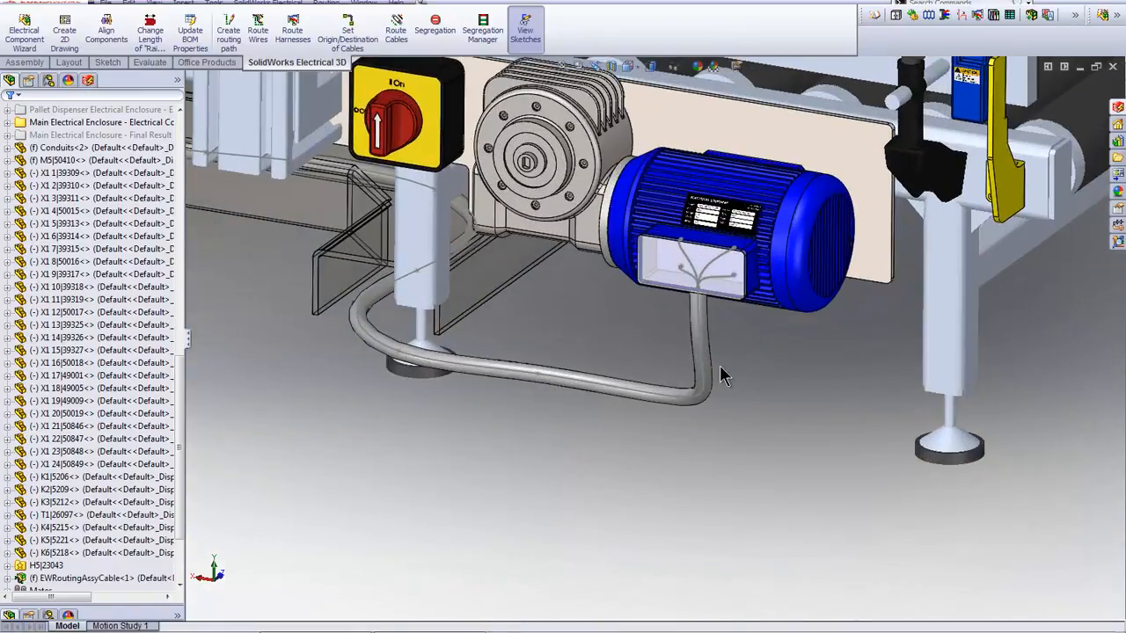
pyautogui.click(707, 342)
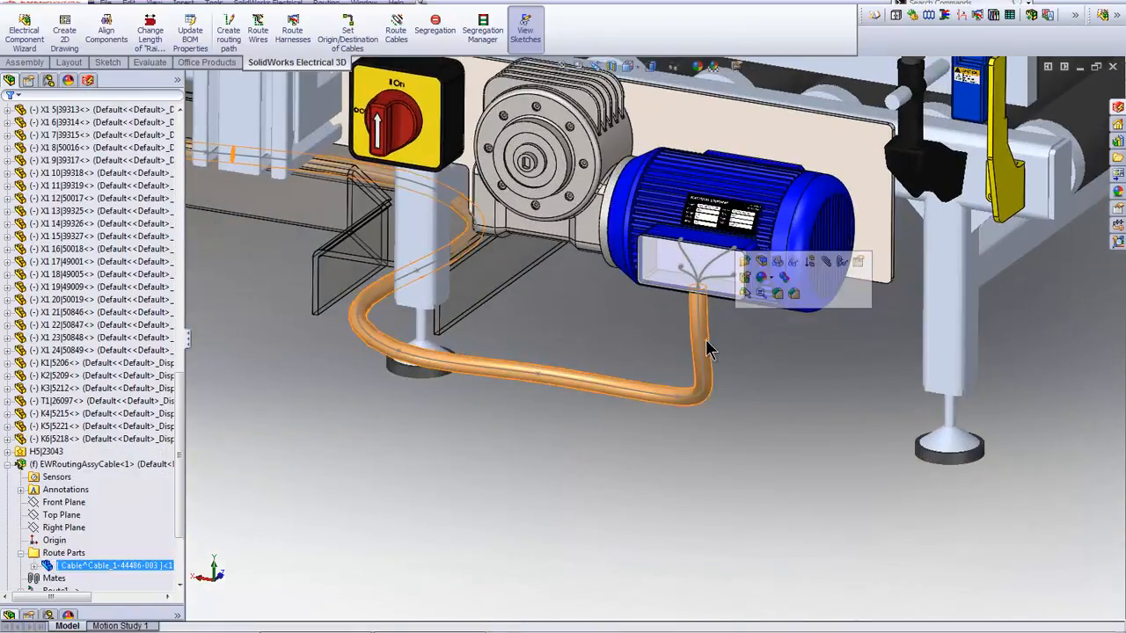
pyautogui.click(761, 291)
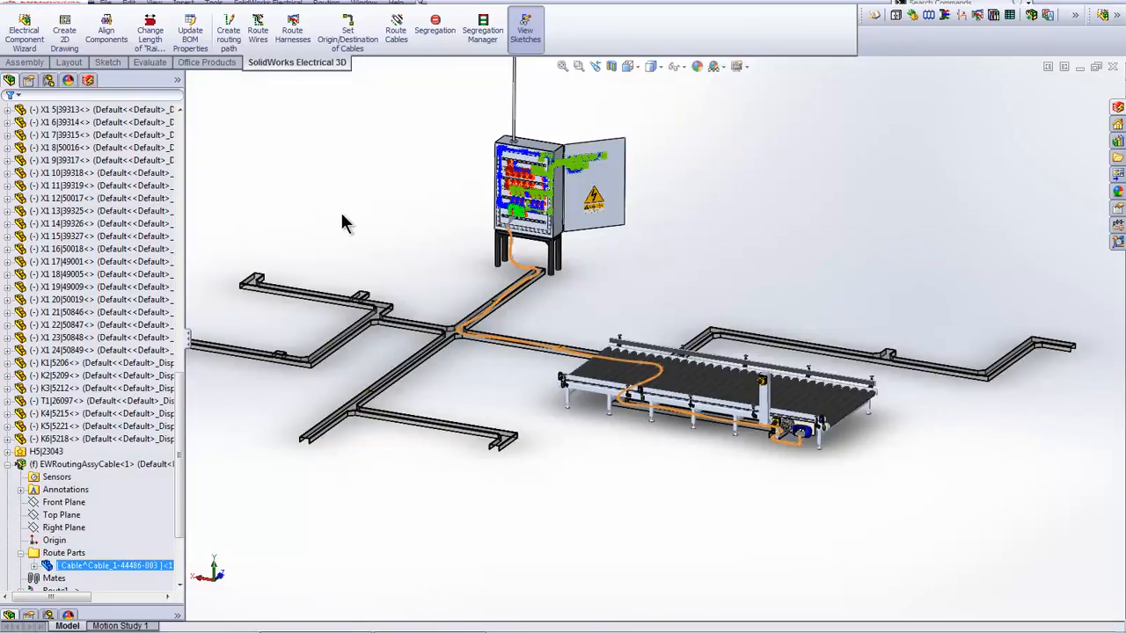
# Highlight the EW_PATH1 sketch and examine how the motor cable follows it through the conduits
pyautogui.click(155, 464)
pyautogui.moveTo(181, 465); pyautogui.dragTo(183, 554)
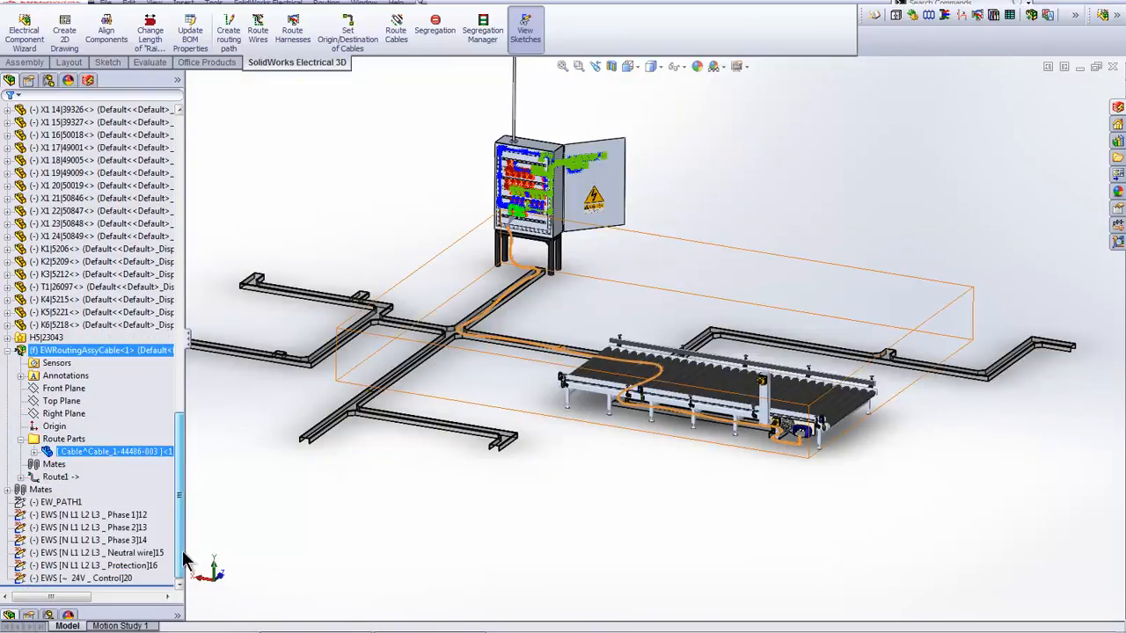
pyautogui.click(60, 502)
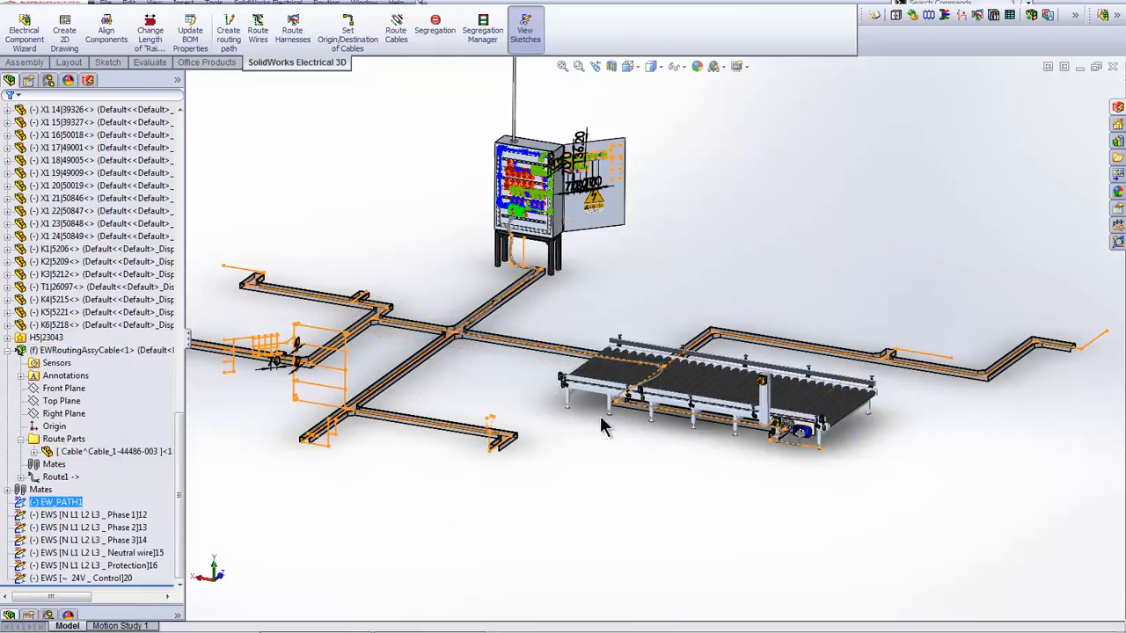
pyautogui.moveTo(609, 293); pyautogui.dragTo(612, 335, button='middle')
pyautogui.scroll(-5, 537, 350)
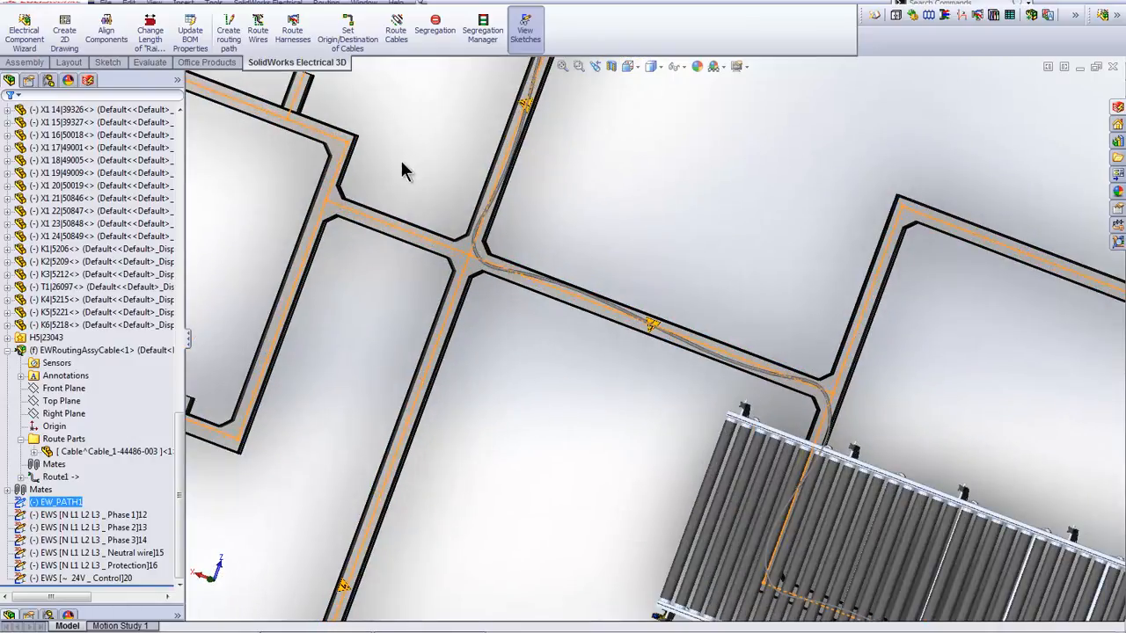
pyautogui.moveTo(712, 241); pyautogui.dragTo(597, 210, button='middle')
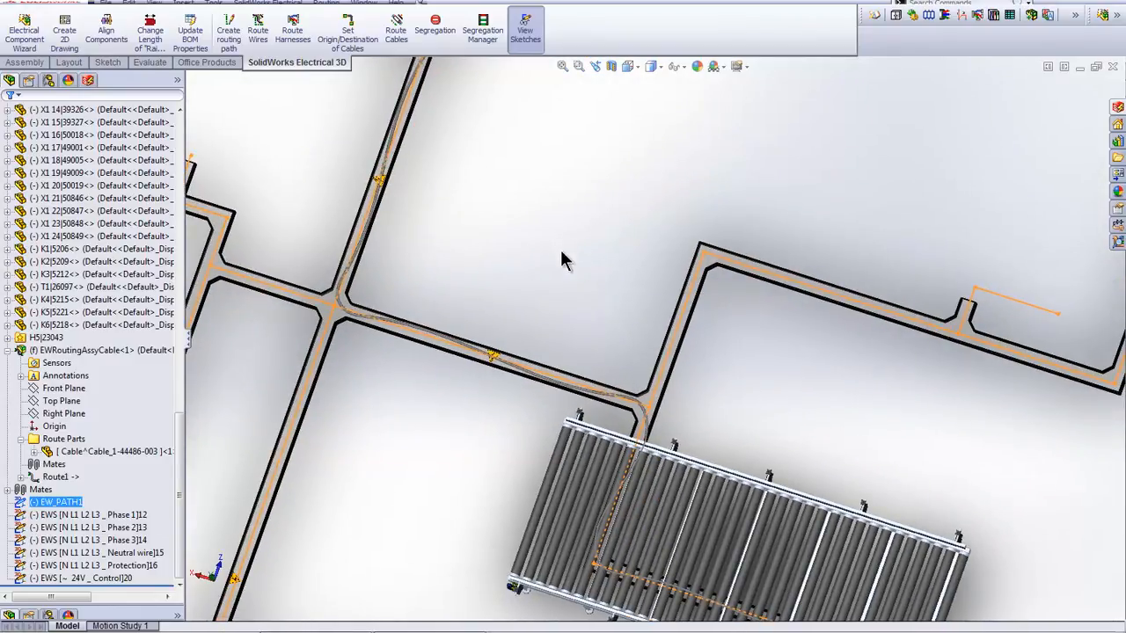
pyautogui.moveTo(572, 256); pyautogui.dragTo(583, 165, button='middle')
# Show the Main Electrical Enclosure view and examine the motor cable's cores between the terminal strip and the cable gland
pyautogui.press('space')
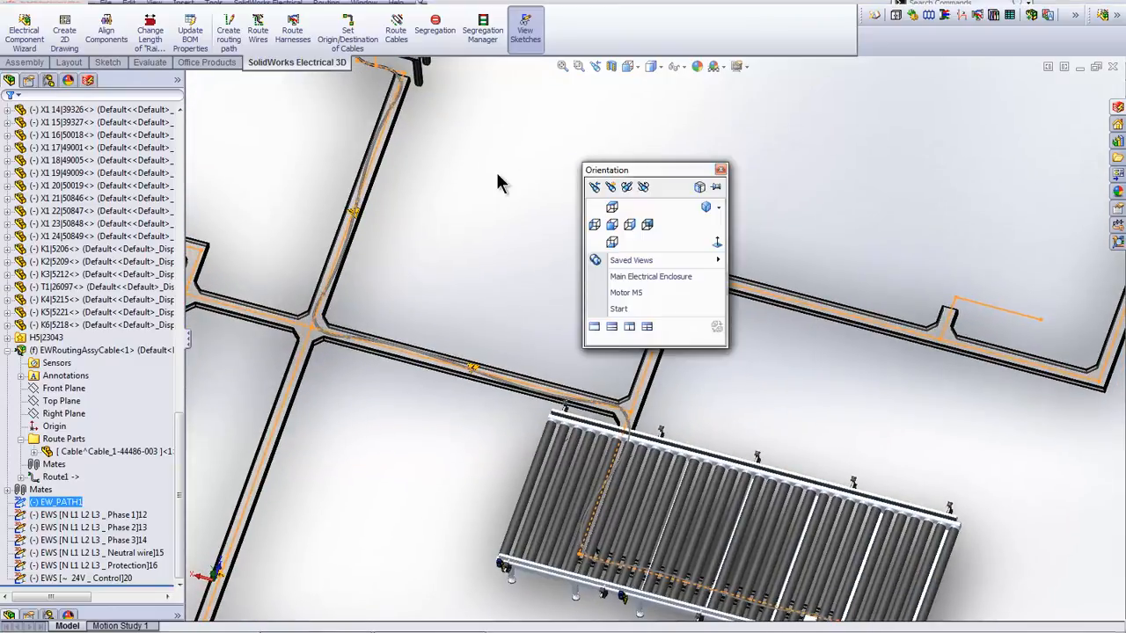
pyautogui.click(638, 280)
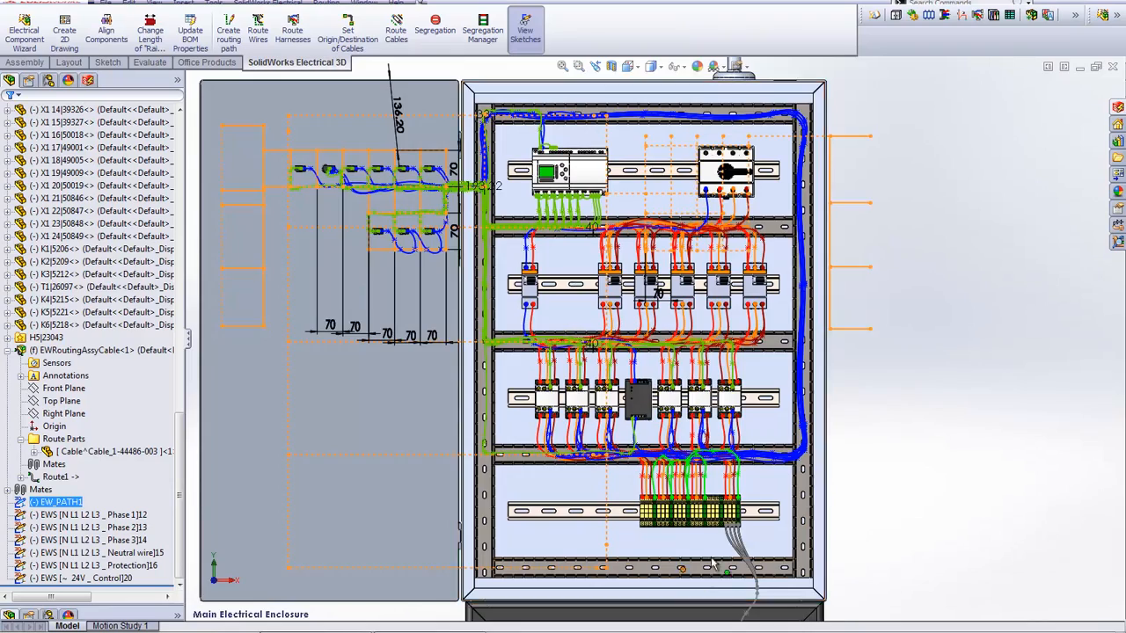
pyautogui.scroll(-5, 729, 565)
pyautogui.scroll(-2, 852, 563)
pyautogui.scroll(-3, 860, 455)
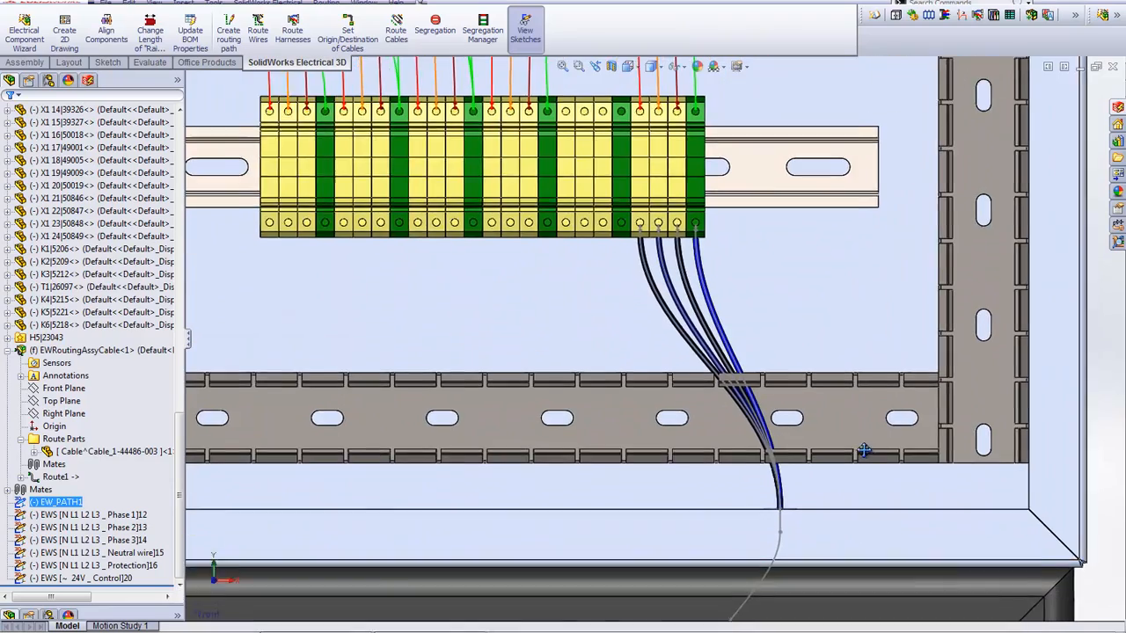
pyautogui.moveTo(844, 426); pyautogui.dragTo(857, 490, button='middle')
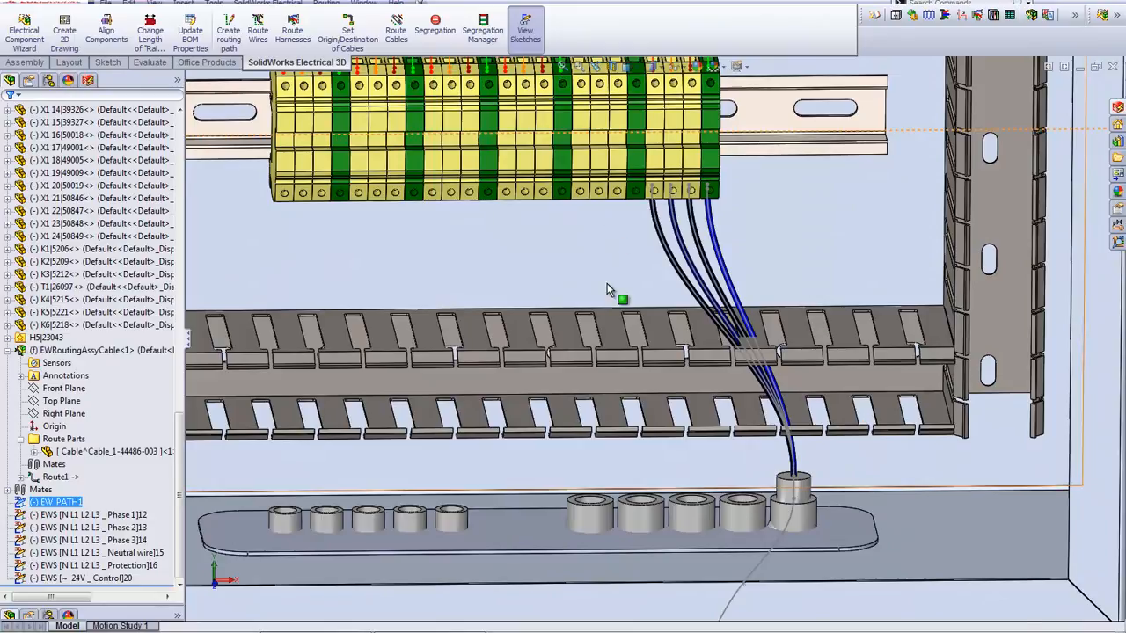
pyautogui.scroll(5, 610, 291)
pyautogui.scroll(2, 610, 292)
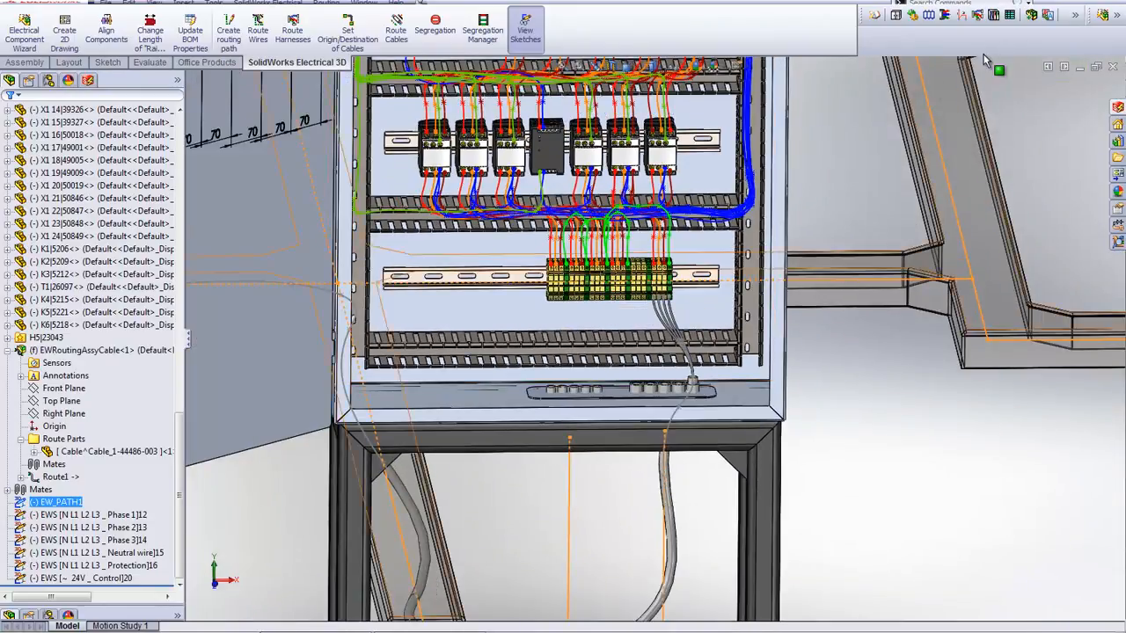
# Open the project's report manager and widen the Length column in the list of cables to read the cable lengths
pyautogui.click(1010, 15)
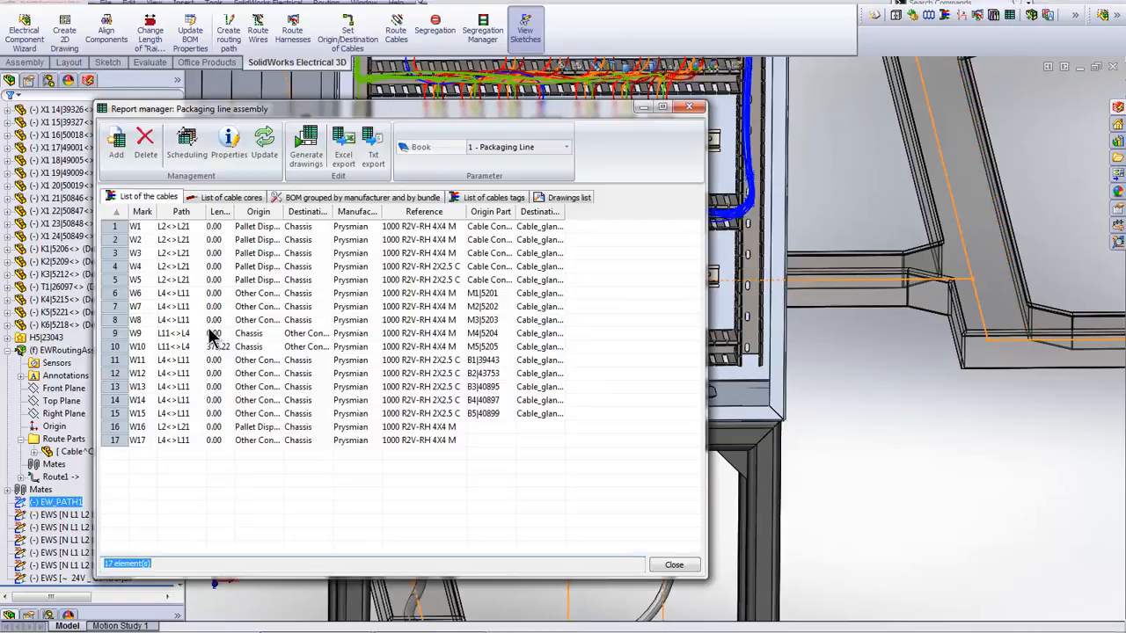
pyautogui.moveTo(234, 215); pyautogui.dragTo(269, 215)
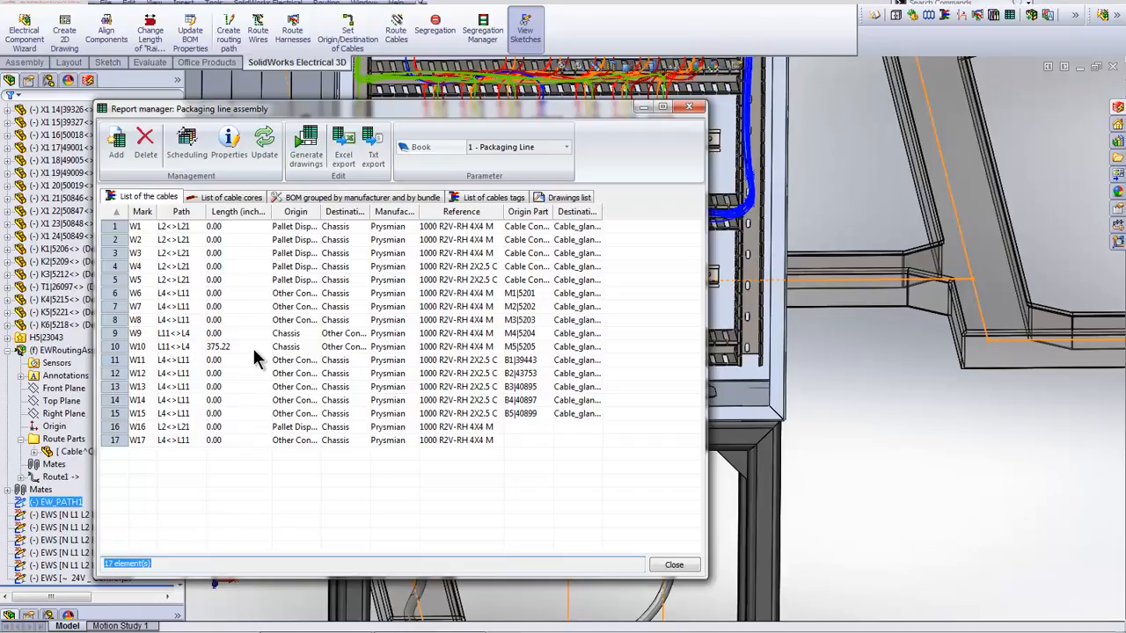
# Review the lists of cable cores and cable tags and the BOM grouped by manufacturer, and return to the list of cables
pyautogui.click(230, 197)
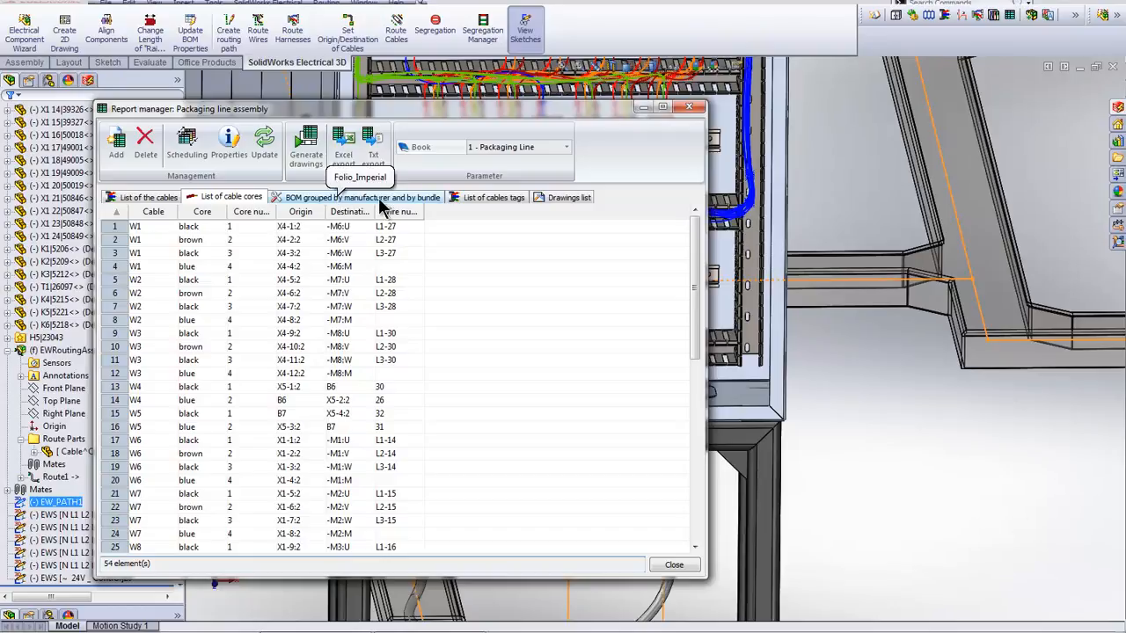
pyautogui.click(472, 197)
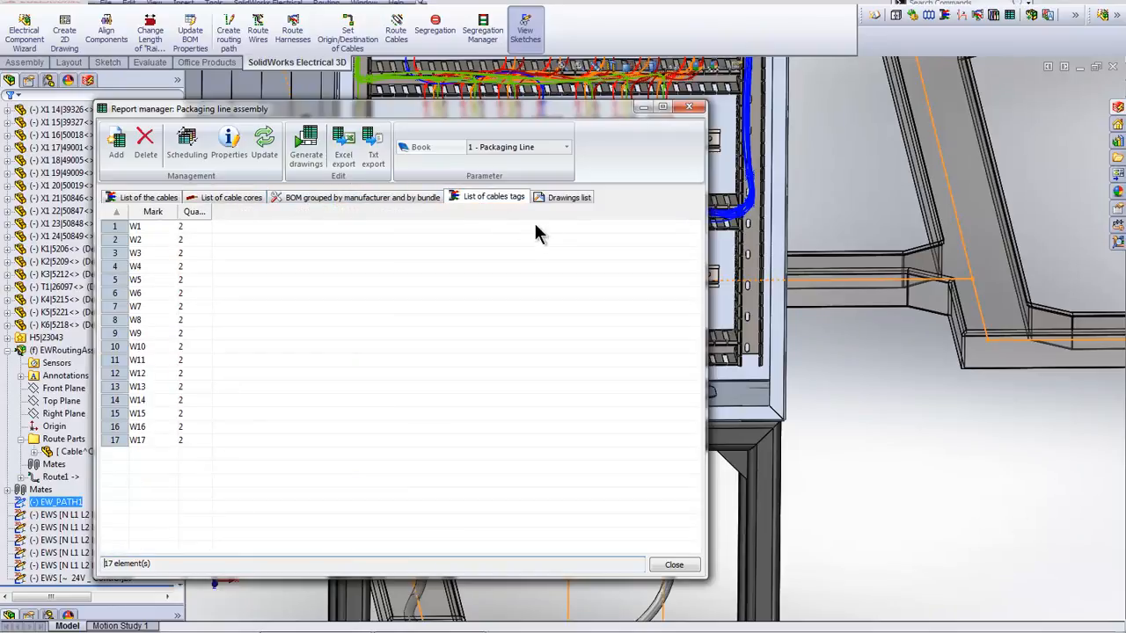
pyautogui.click(363, 197)
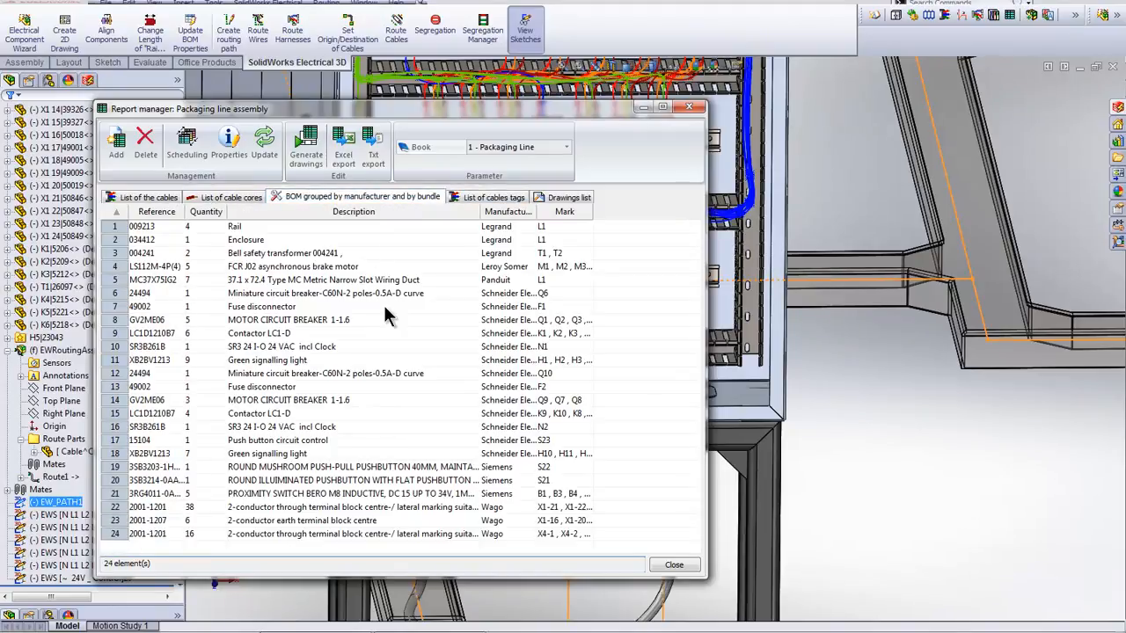
pyautogui.click(148, 197)
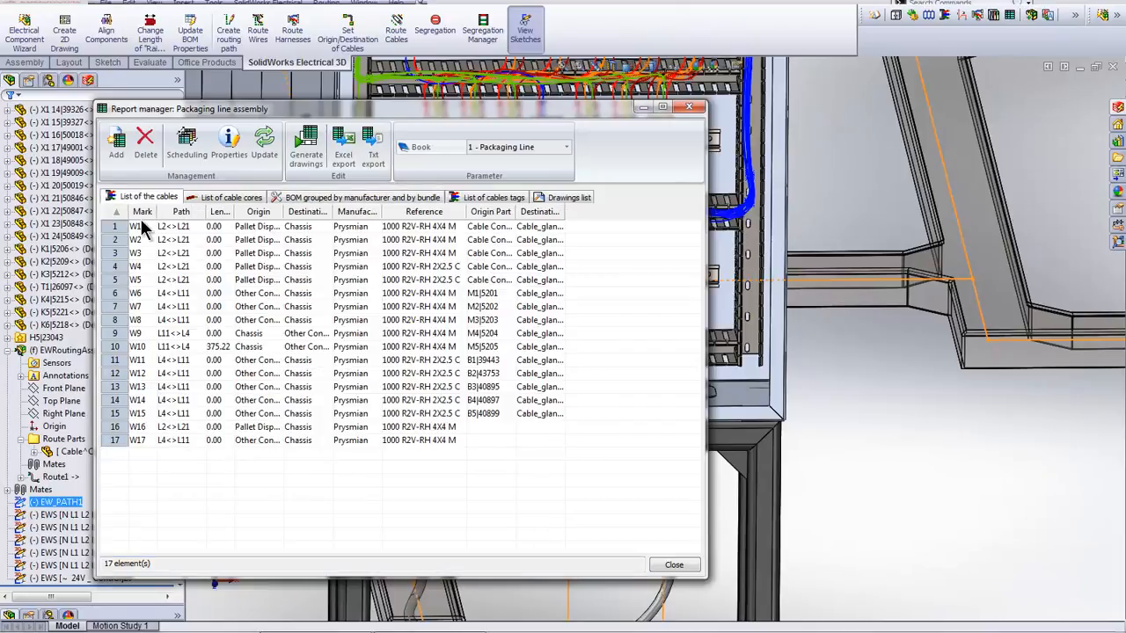
# Add the list of wires by line style to the project's reports and widen its Origin, Destination and Length columns
pyautogui.click(123, 163)
pyautogui.click(117, 285)
pyautogui.click(557, 563)
pyautogui.moveTo(247, 212); pyautogui.dragTo(304, 215)
pyautogui.moveTo(203, 211); pyautogui.dragTo(260, 212)
pyautogui.moveTo(164, 212); pyautogui.dragTo(217, 212)
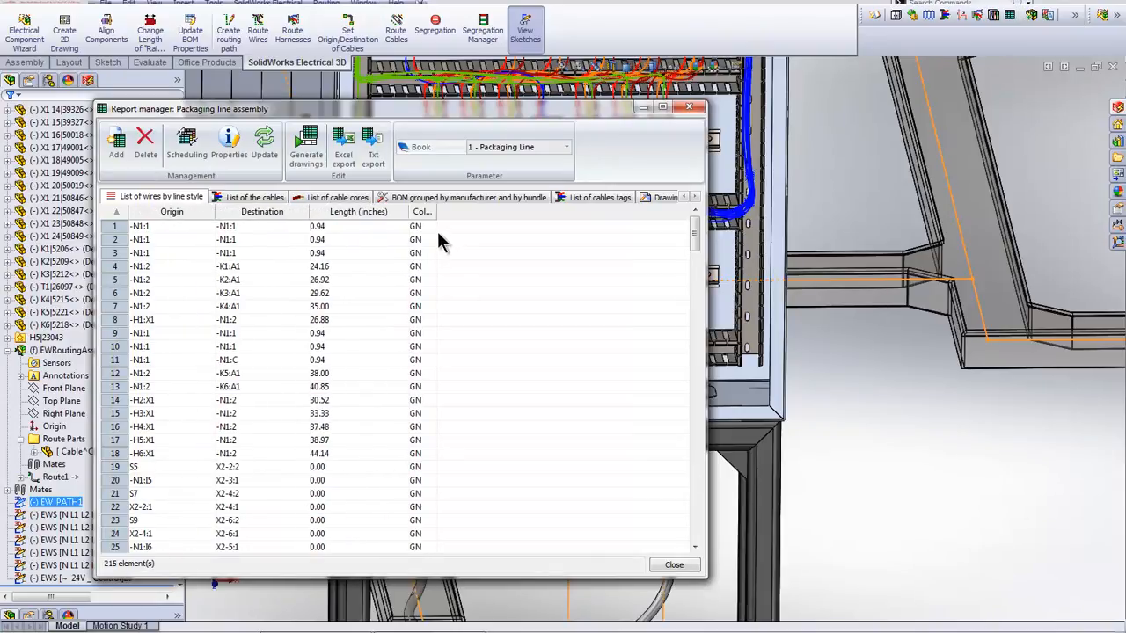
# Close the report manager, turn on the display of sketches and create a 2D drawing of the assembly
pyautogui.click(674, 564)
pyautogui.press('space')
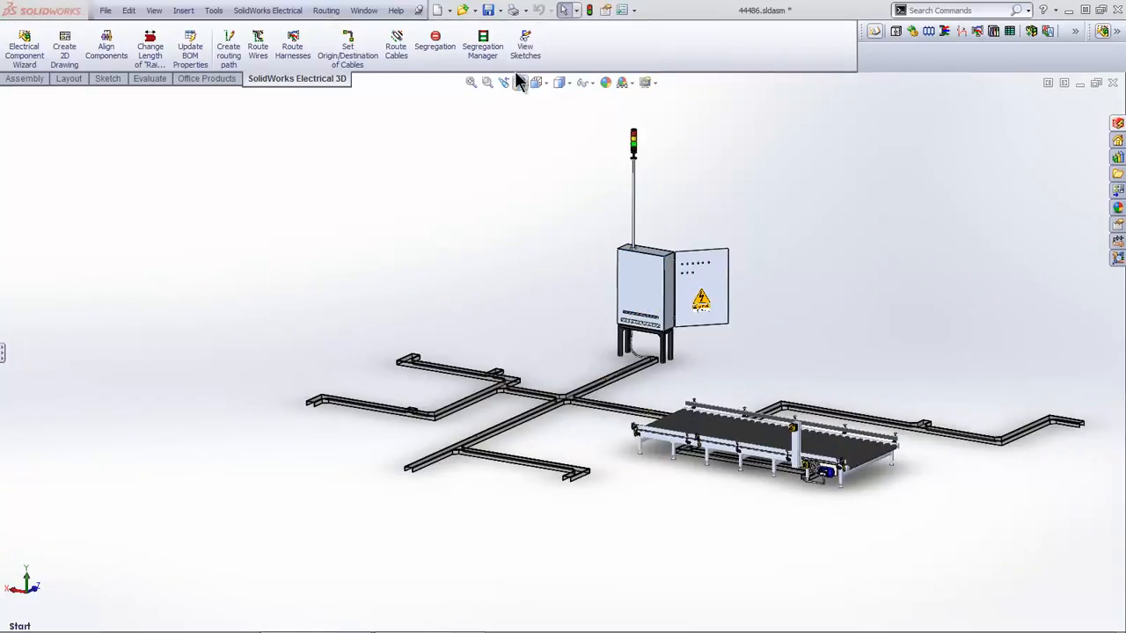
pyautogui.click(517, 59)
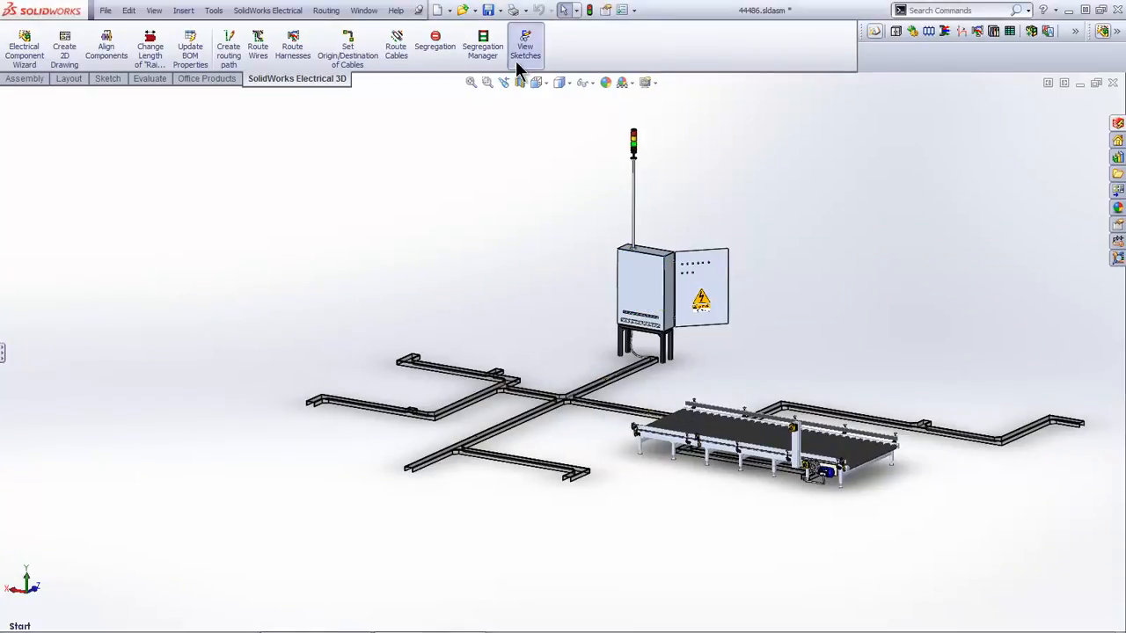
pyautogui.click(65, 54)
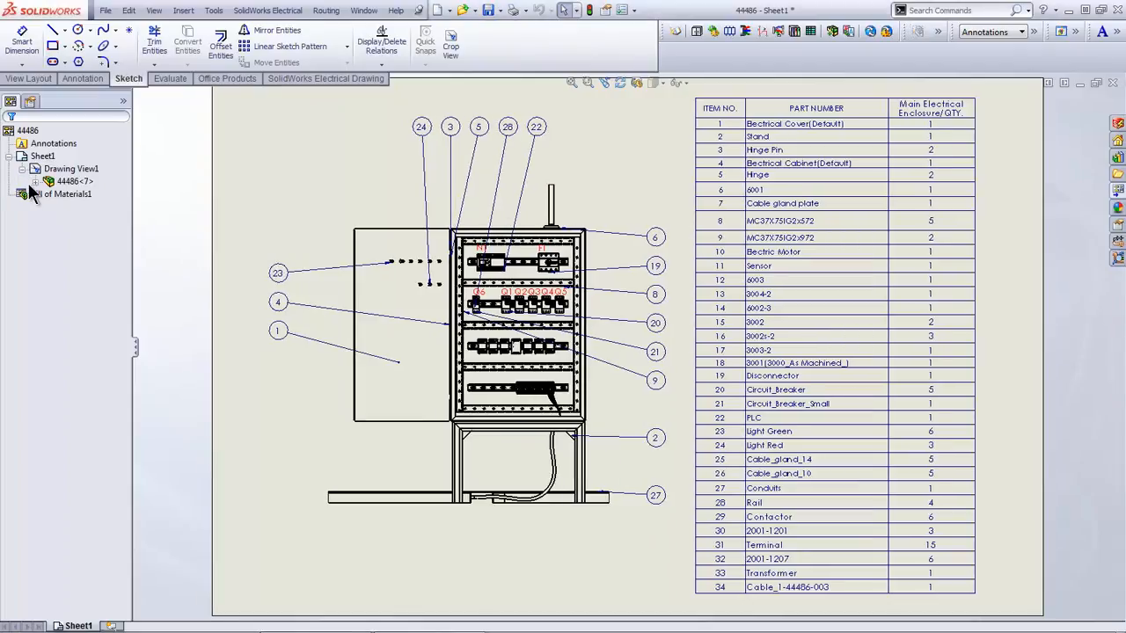
# Show all the EWS wire routing sketches of assembly 44486 in the drawing view
pyautogui.click(35, 182)
pyautogui.moveTo(128, 323); pyautogui.dragTo(133, 581)
pyautogui.click(97, 523)
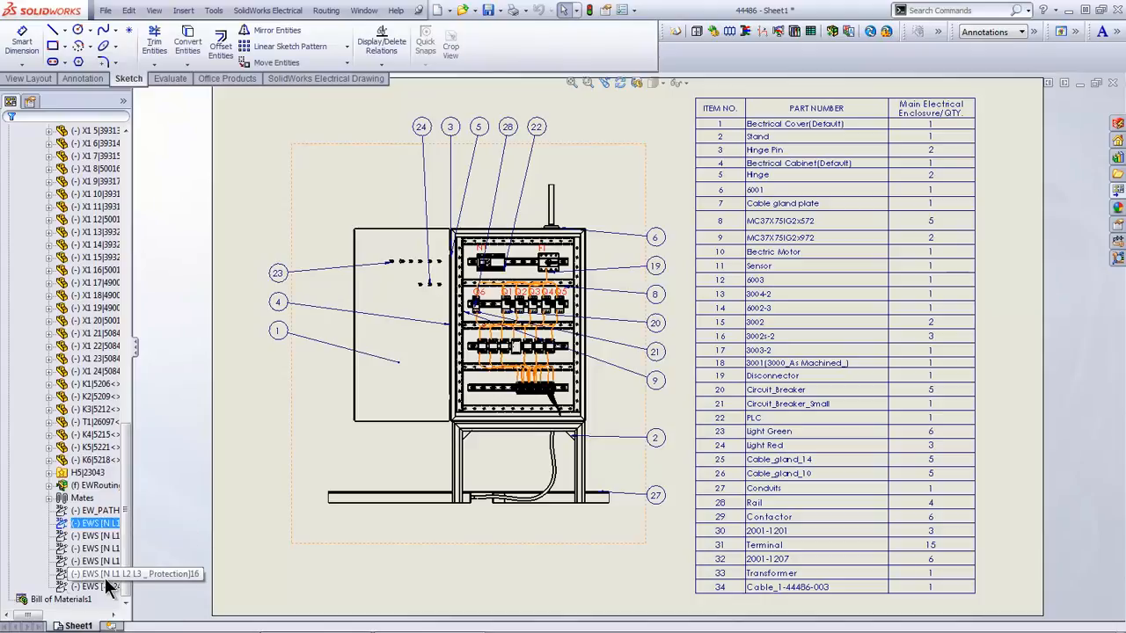
pyautogui.keyDown('shift'); pyautogui.click(110, 586); pyautogui.keyUp('shift')
pyautogui.rightClick(107, 582)
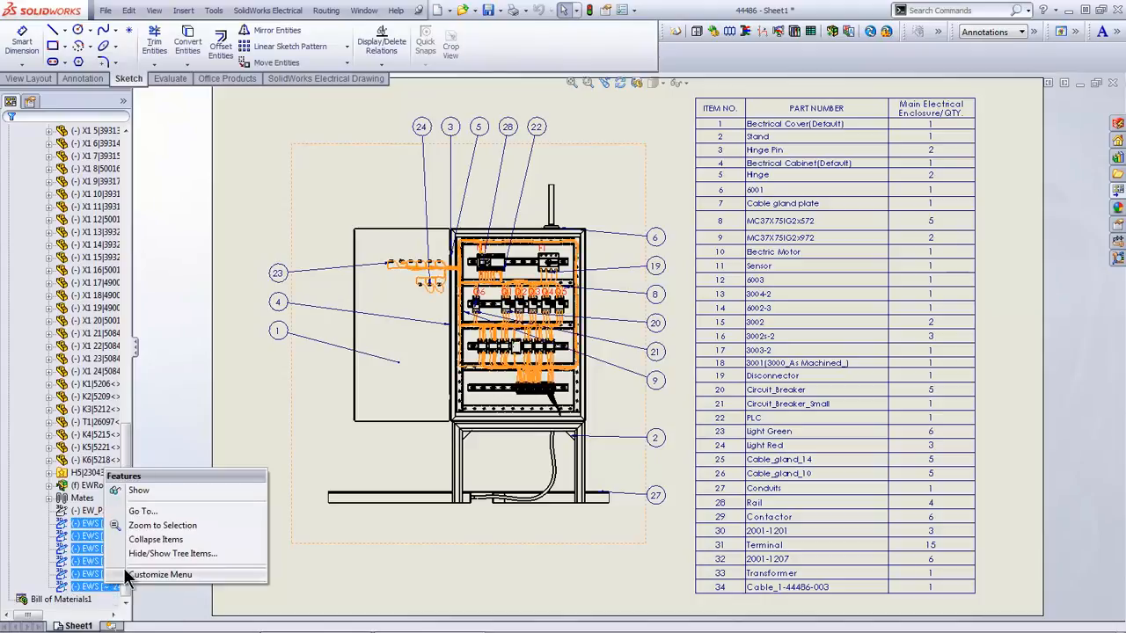
pyautogui.click(140, 492)
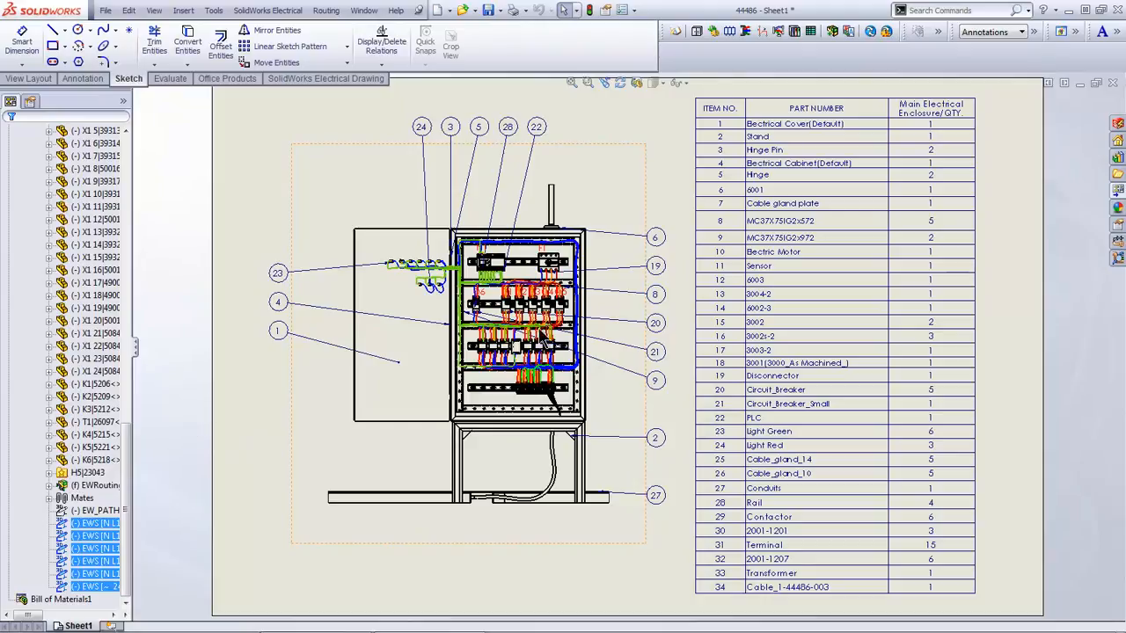
# Create component marks in the Main Electrical Enclosure drawing view and add the drawing to the project
pyautogui.scroll(-4, 555, 383)
pyautogui.click(743, 376)
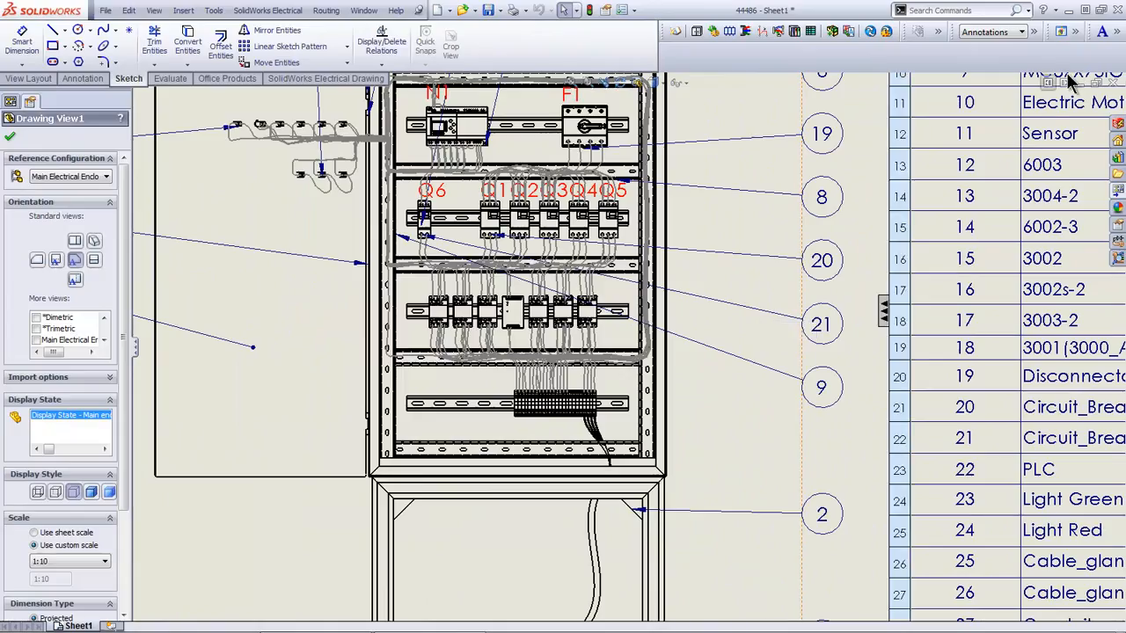
pyautogui.click(1109, 31)
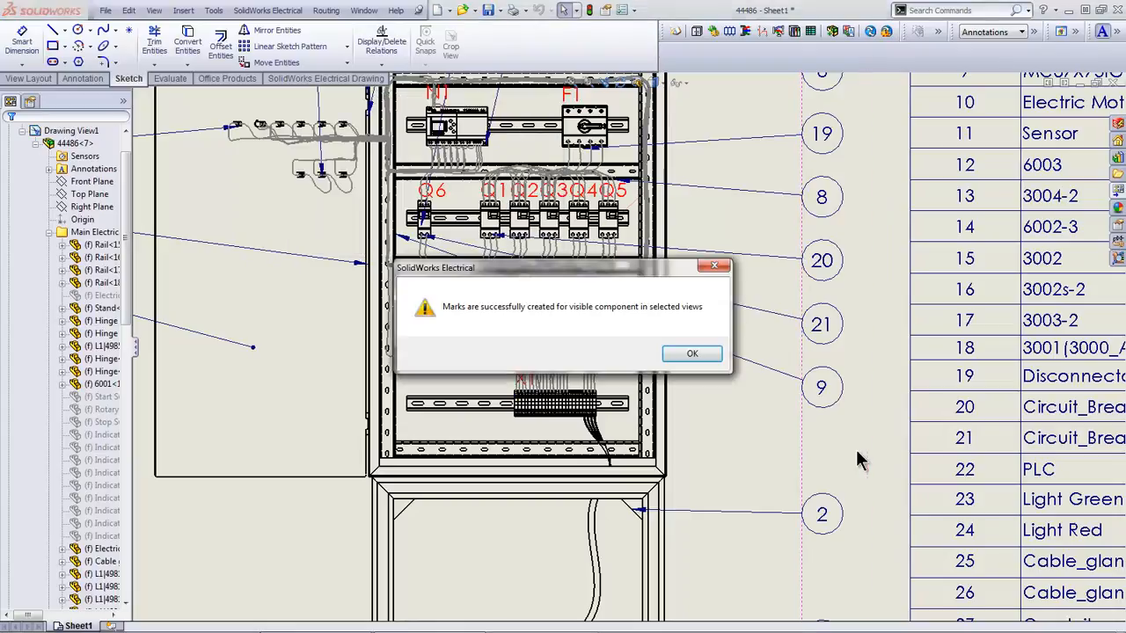
pyautogui.click(682, 353)
pyautogui.press('f')
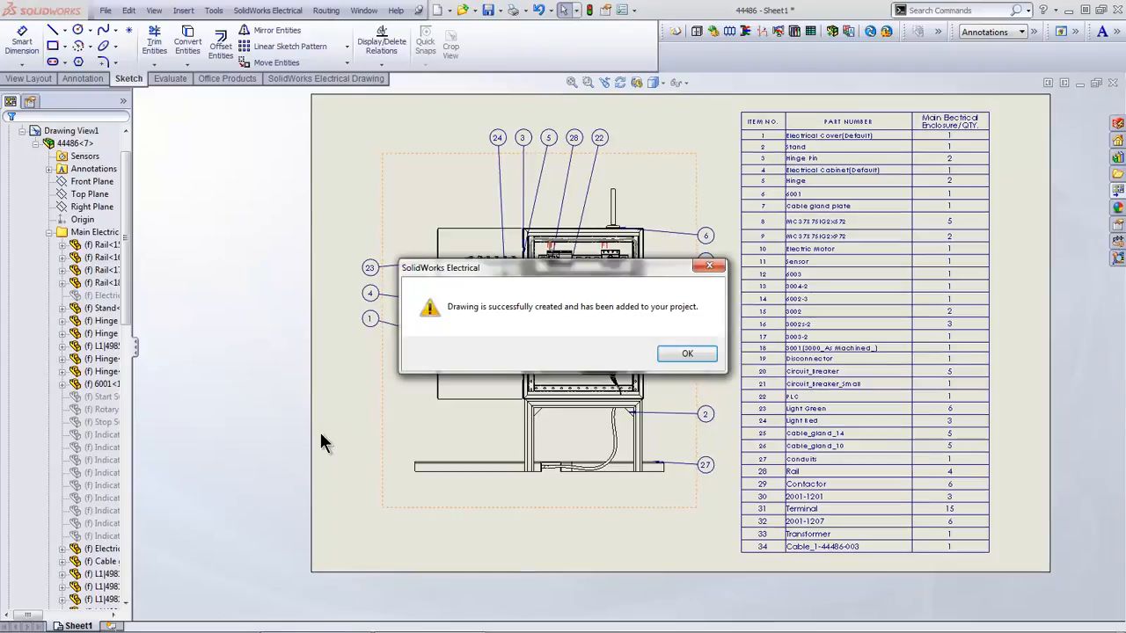
pyautogui.click(690, 354)
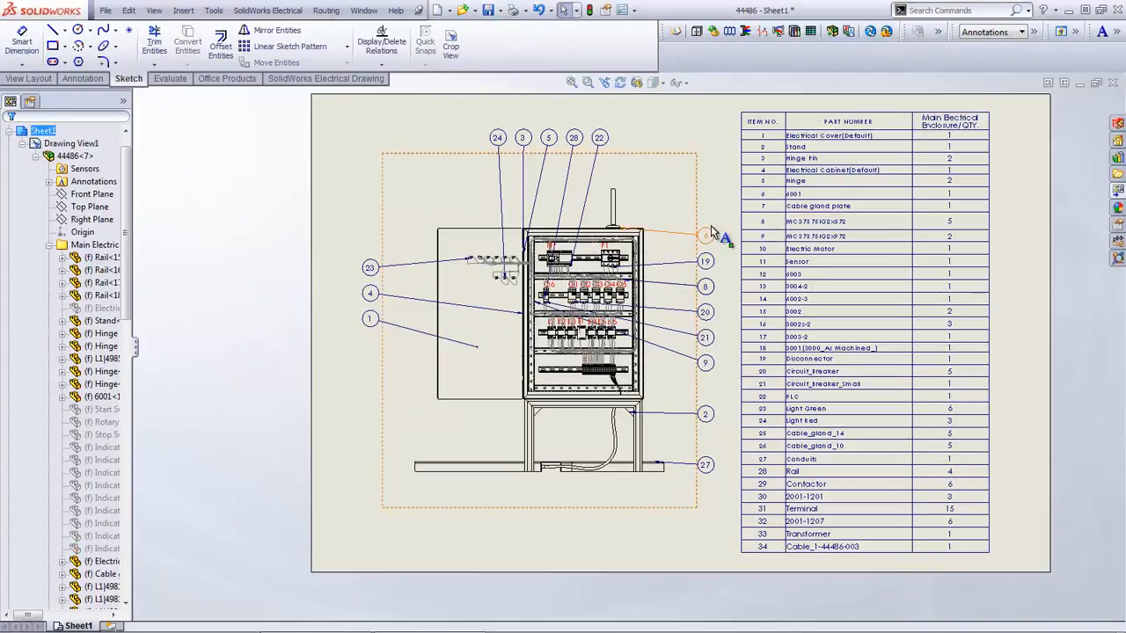
# Close the drawing, hide the sketches in the maximized assembly and reduce the SolidWorks window to make room beside it
pyautogui.click(1110, 84)
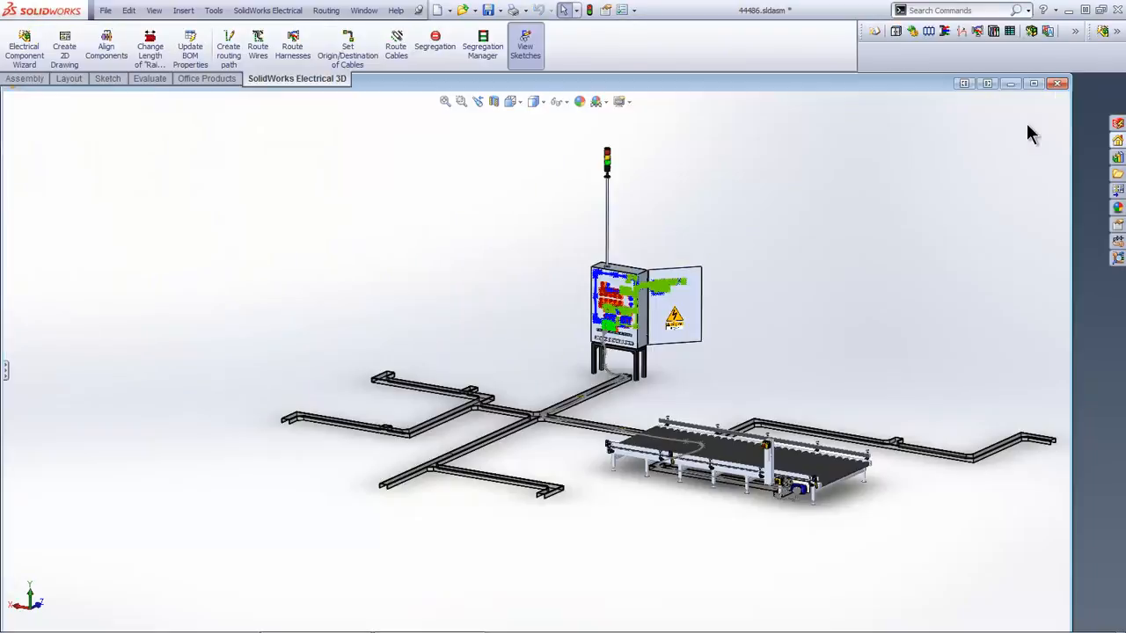
pyautogui.click(1033, 83)
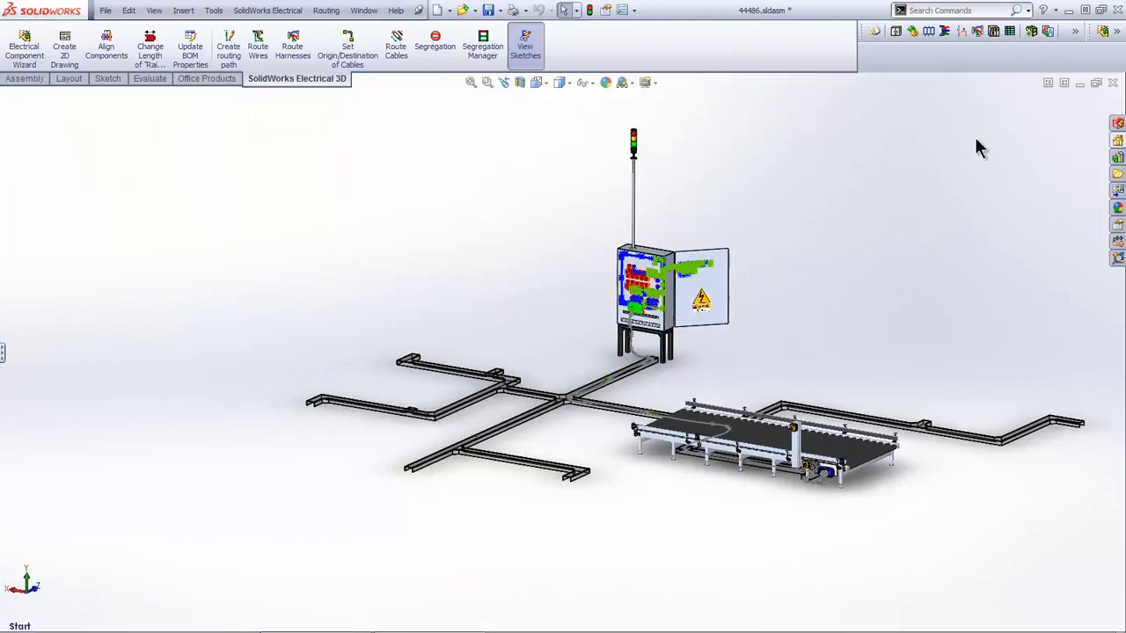
pyautogui.click(527, 49)
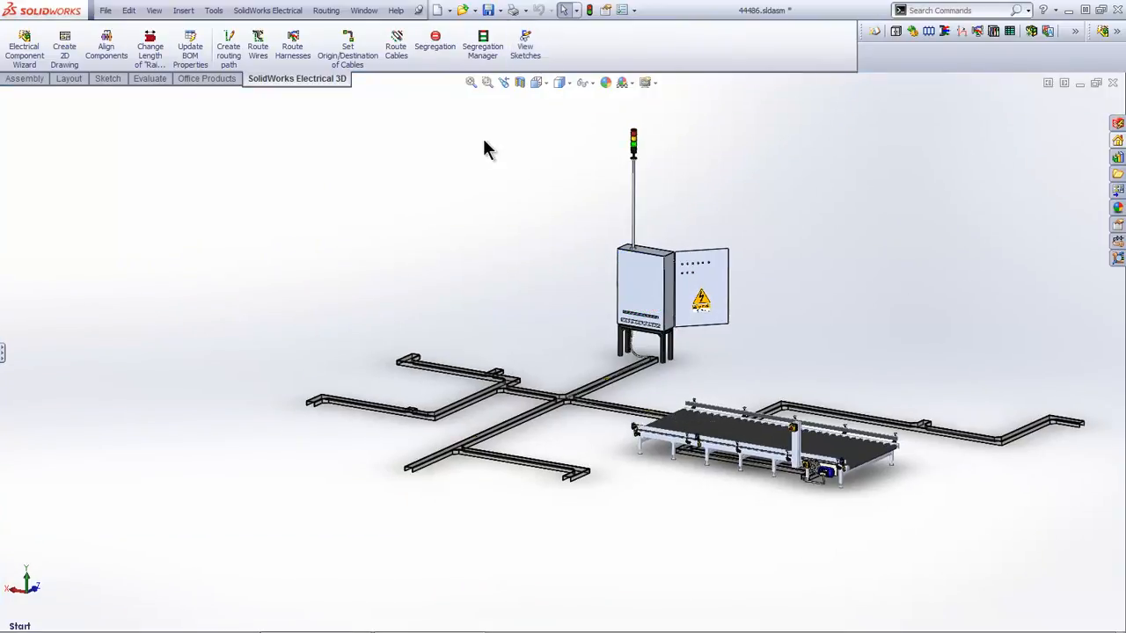
pyautogui.click(1092, 11)
pyautogui.moveTo(274, 16); pyautogui.dragTo(60, 21)
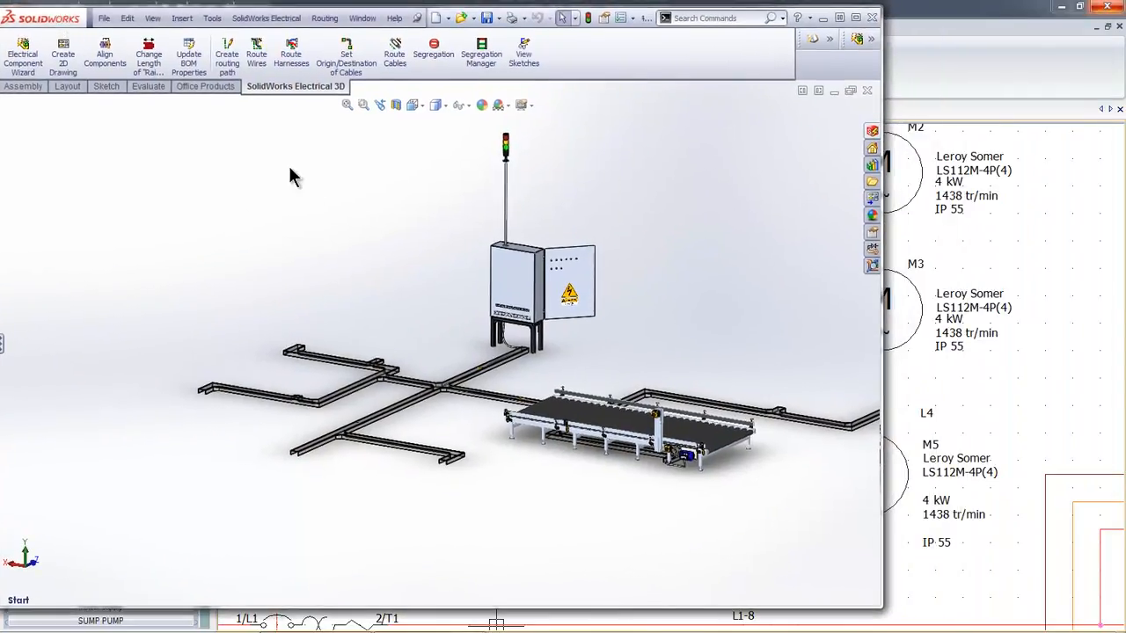
# Open the QuickStart_st vault in Windows Explorer, log in as Admin with the account password, and open the Electrical projects folder
pyautogui.press('super+e')
pyautogui.doubleClick(665, 148)
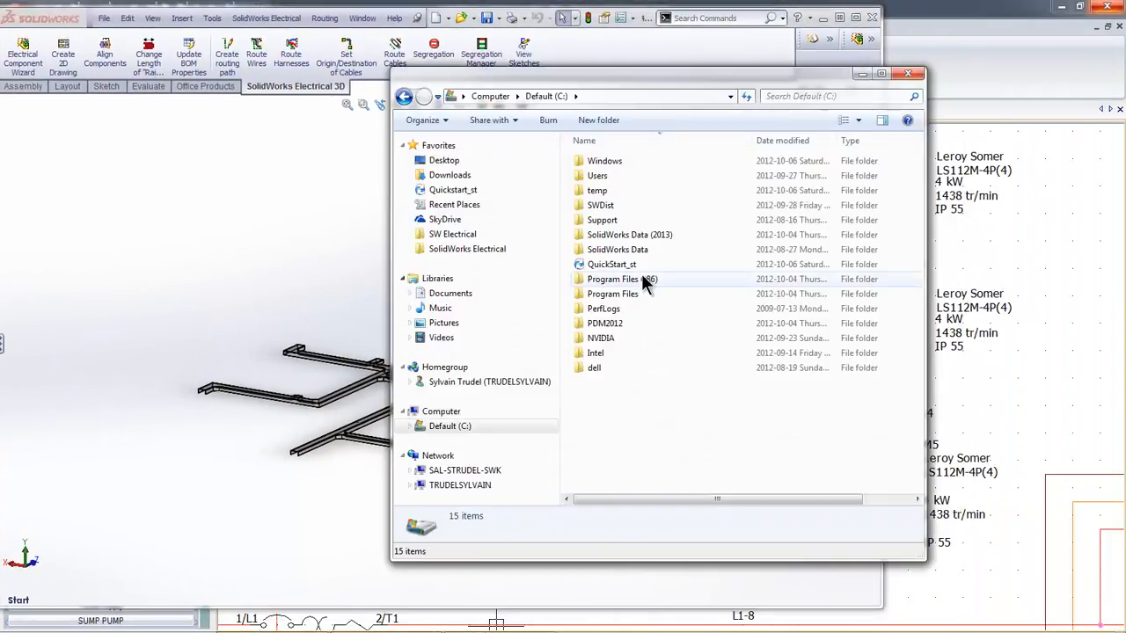
pyautogui.doubleClick(616, 265)
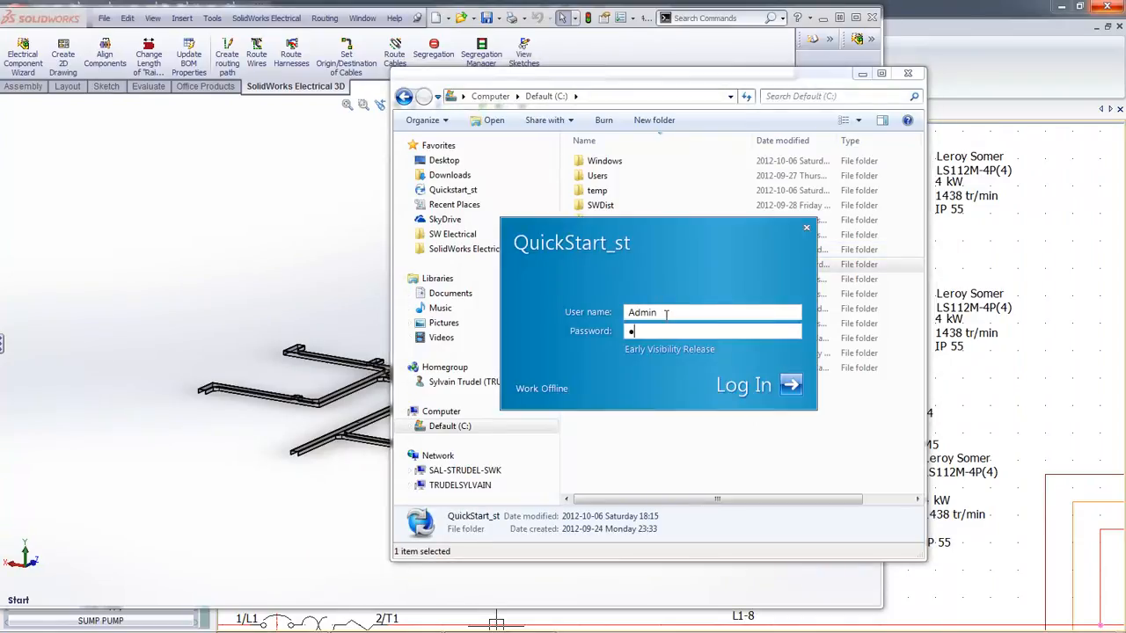
pyautogui.press('Return')
pyautogui.moveTo(598, 85); pyautogui.dragTo(926, 97)
pyautogui.doubleClick(924, 184)
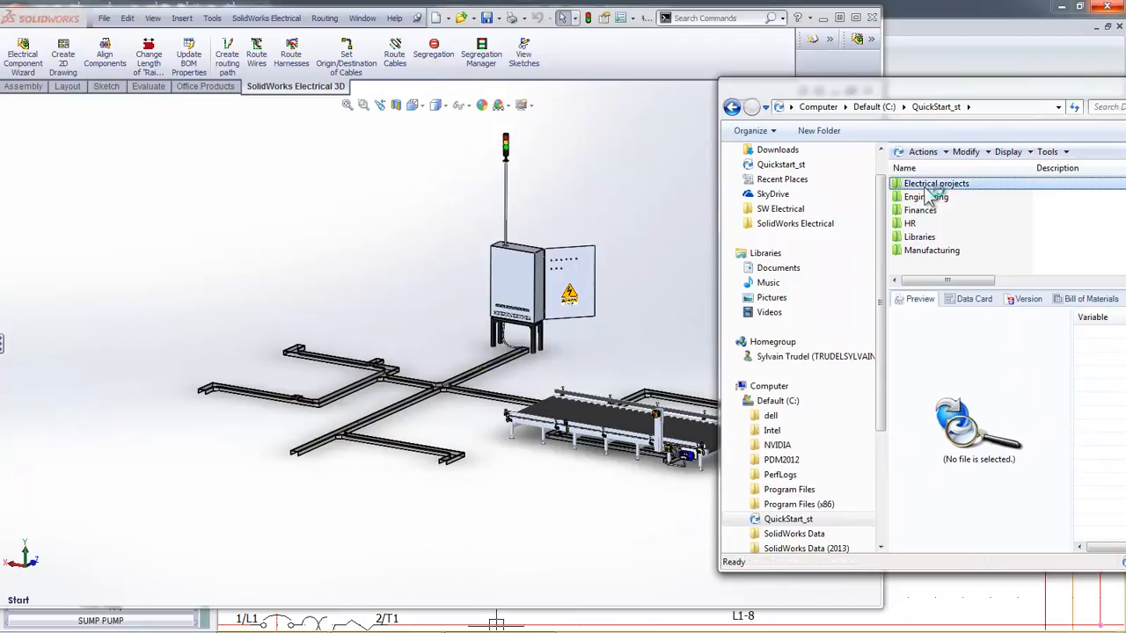
# Place the vault window beside the assembly and update the project's PDM files from SolidWorks Electrical
pyautogui.moveTo(807, 91); pyautogui.dragTo(935, 81)
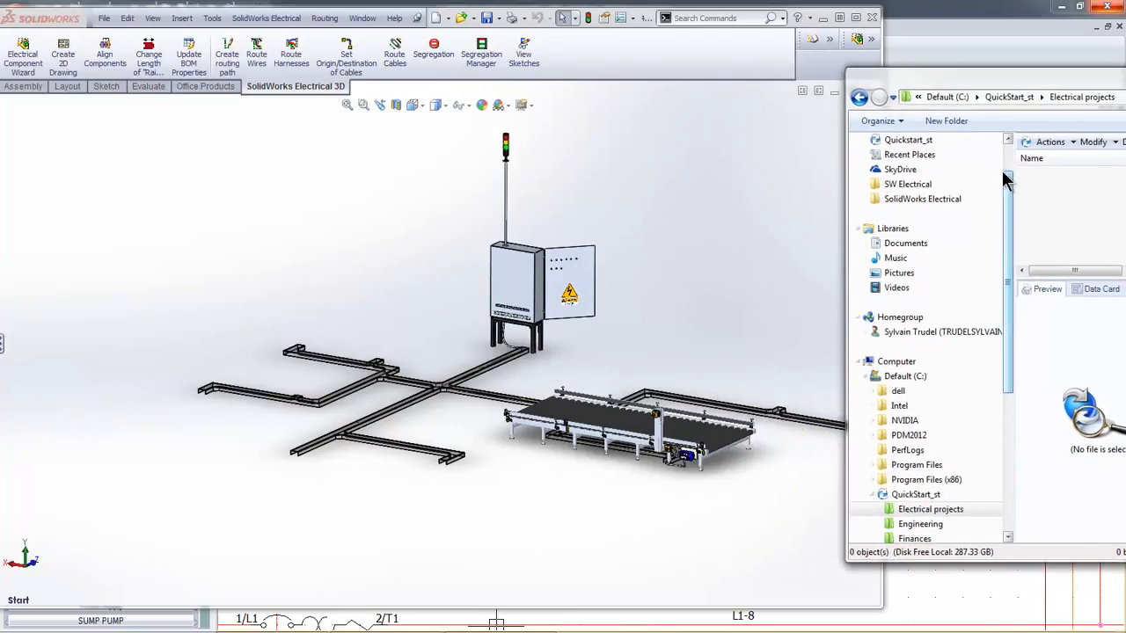
pyautogui.moveTo(956, 166); pyautogui.dragTo(916, 166)
pyautogui.click(352, 172)
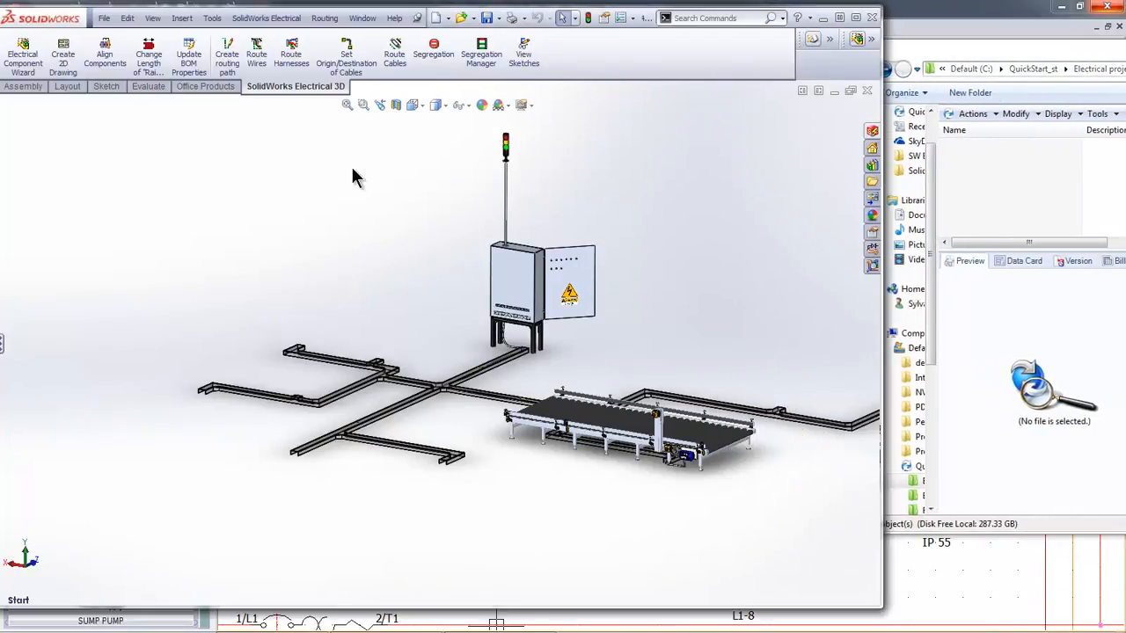
pyautogui.click(267, 18)
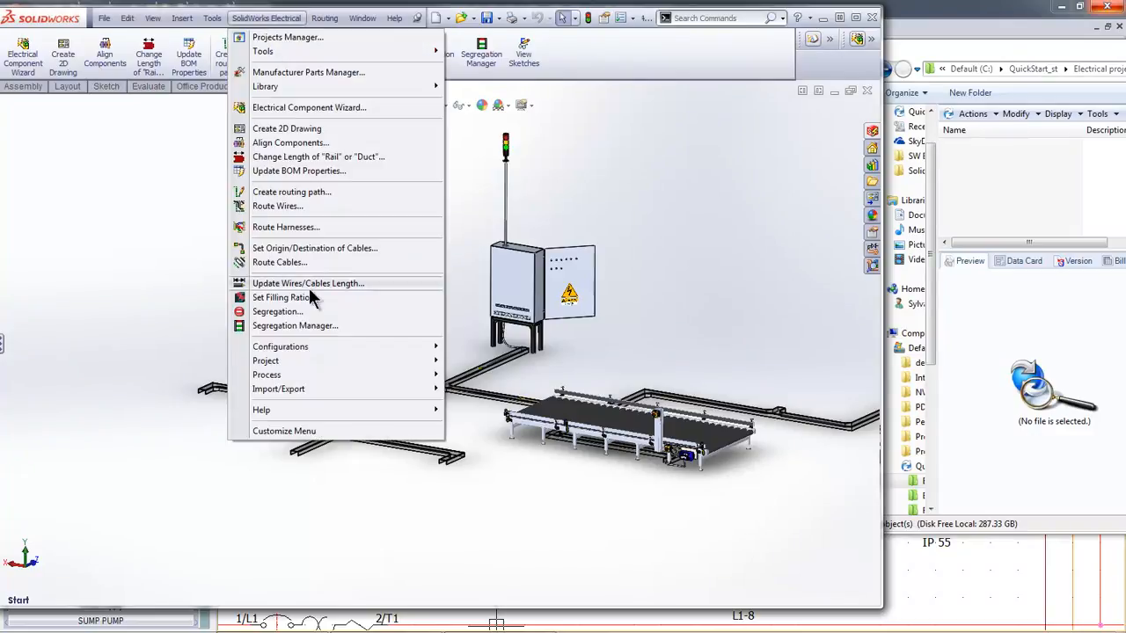
pyautogui.moveTo(321, 396)
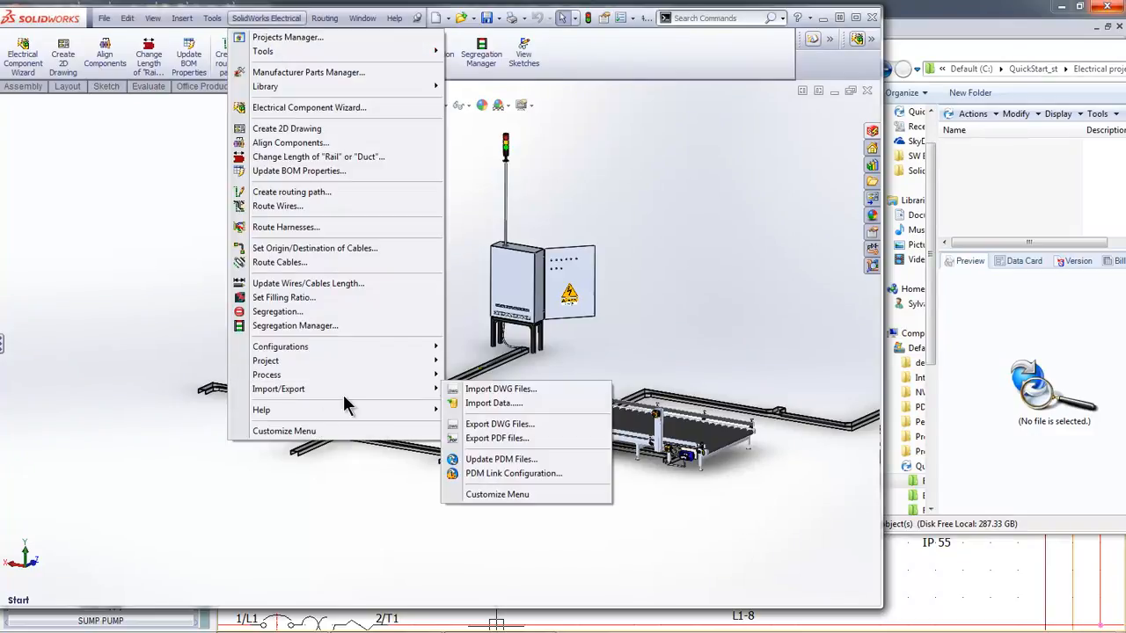
pyautogui.click(502, 458)
pyautogui.click(482, 345)
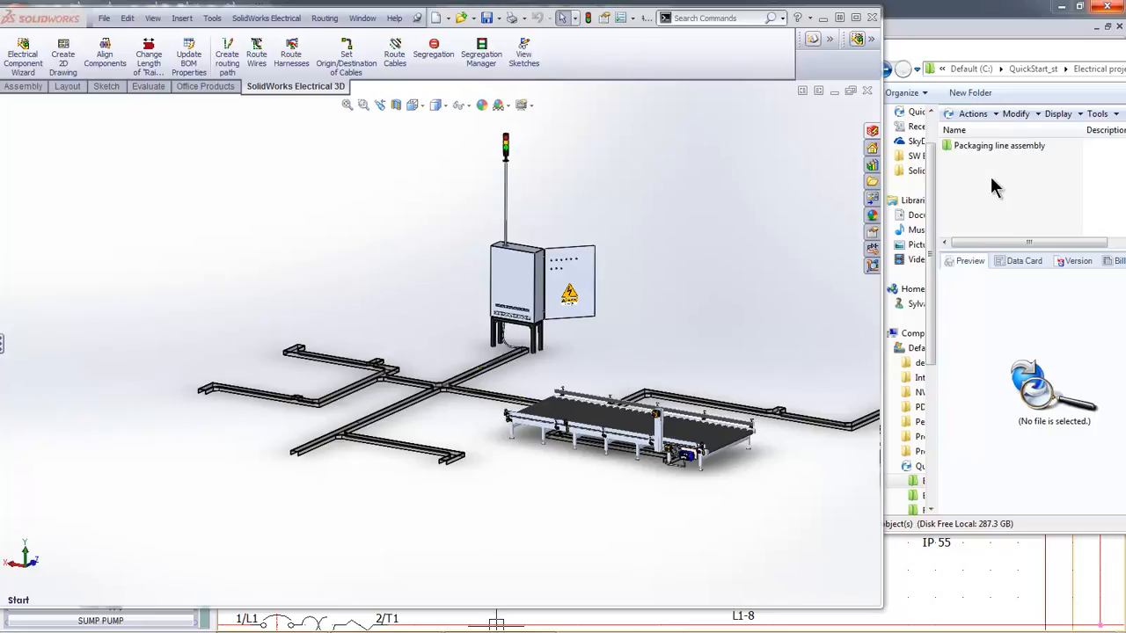
# Open the Packaging line assembly folder in the vault, maximize the window and view the contents of its 3D folder
pyautogui.doubleClick(997, 146)
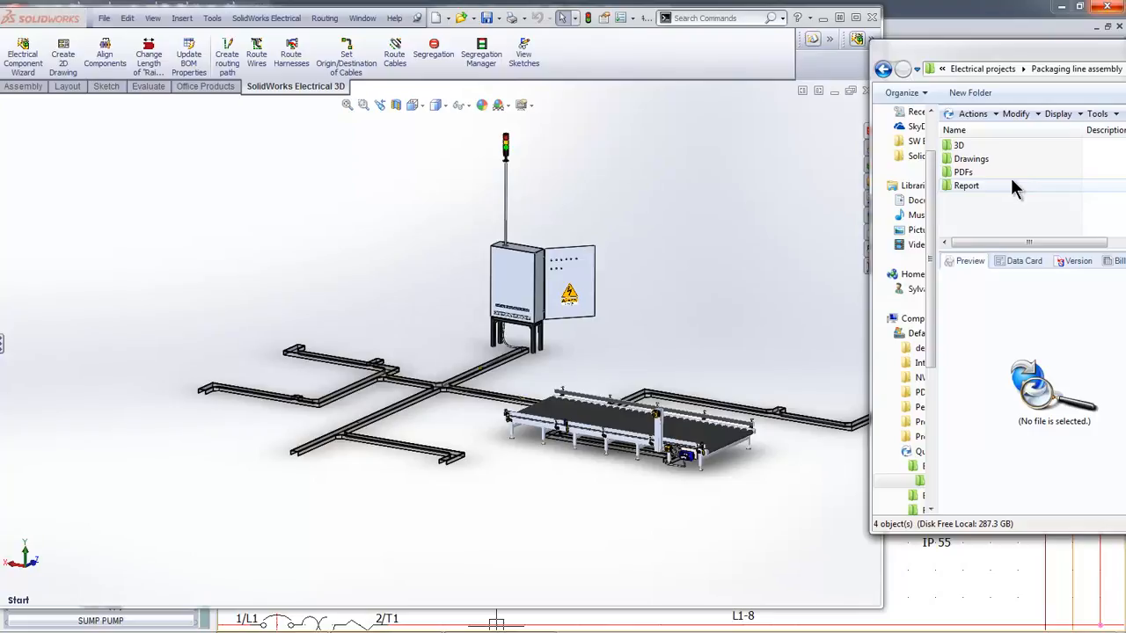
pyautogui.moveTo(1060, 64); pyautogui.dragTo(284, 75)
pyautogui.doubleClick(284, 75)
pyautogui.doubleClick(145, 103)
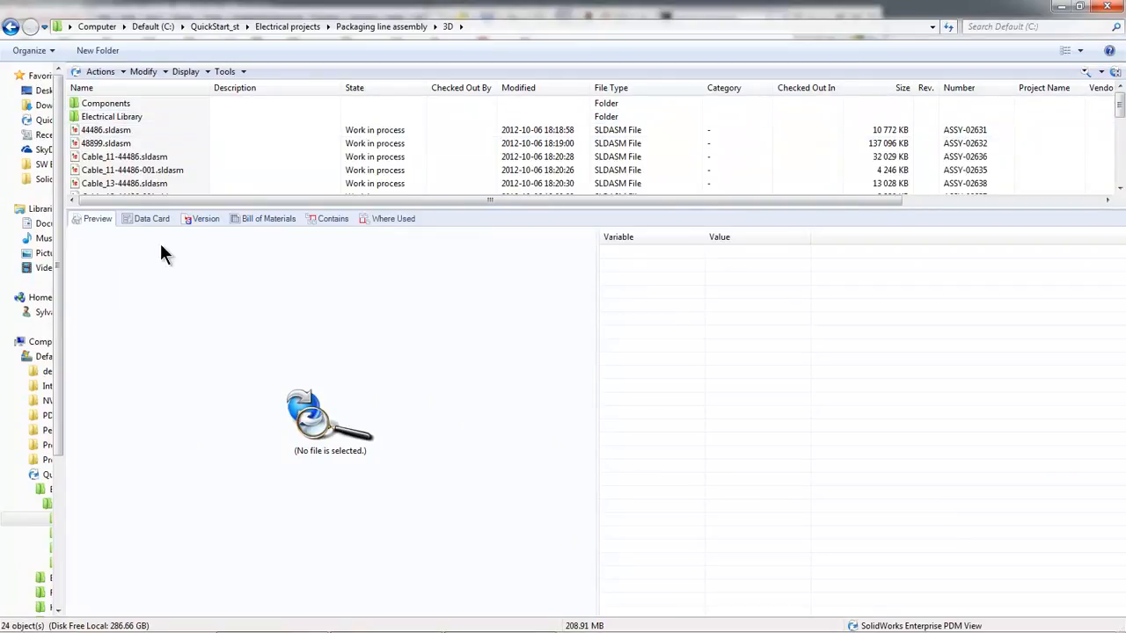
# Examine the preview and history of 13.dwg in the project's Drawings folder, and return to the Packaging line assembly folder
pyautogui.click(139, 131)
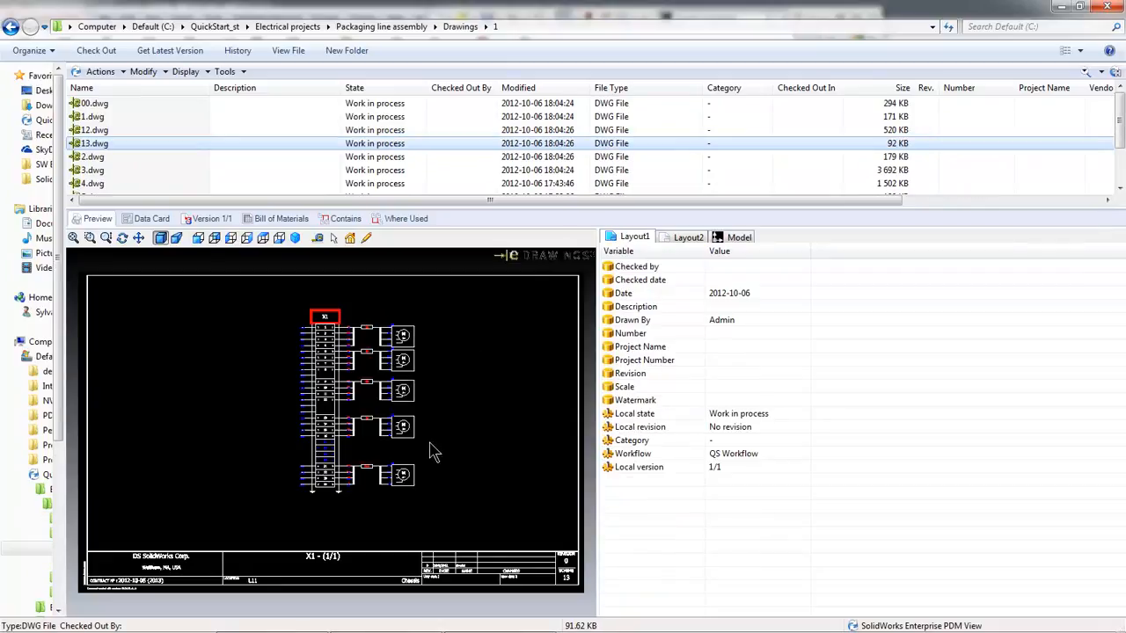
pyautogui.scroll(4, 431, 453)
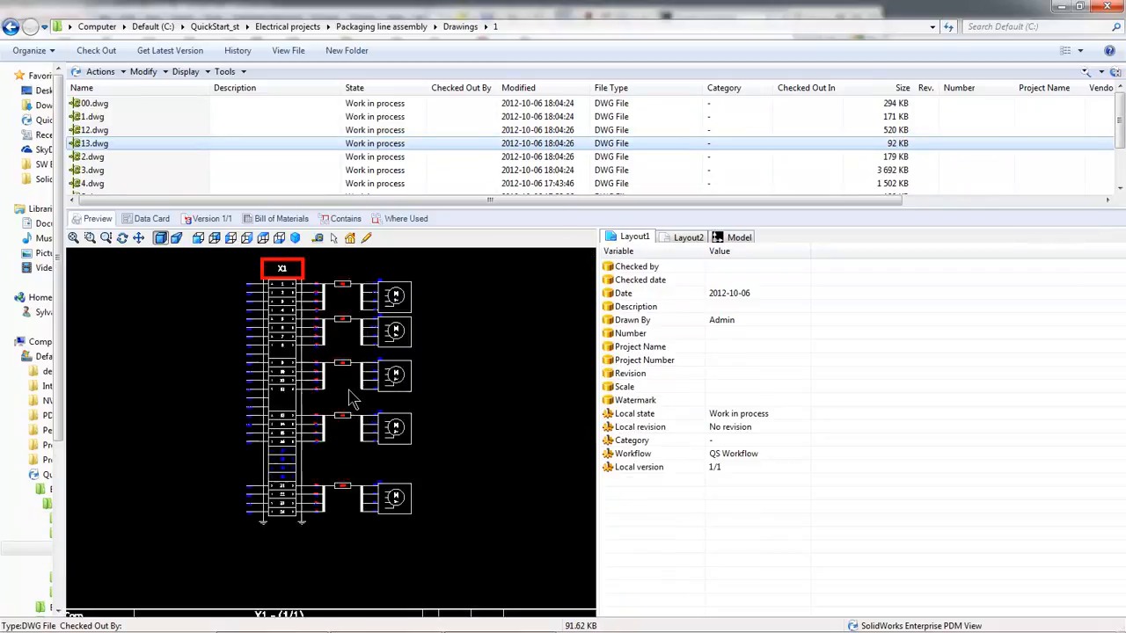
pyautogui.scroll(-2, 352, 464)
pyautogui.scroll(1, 346, 398)
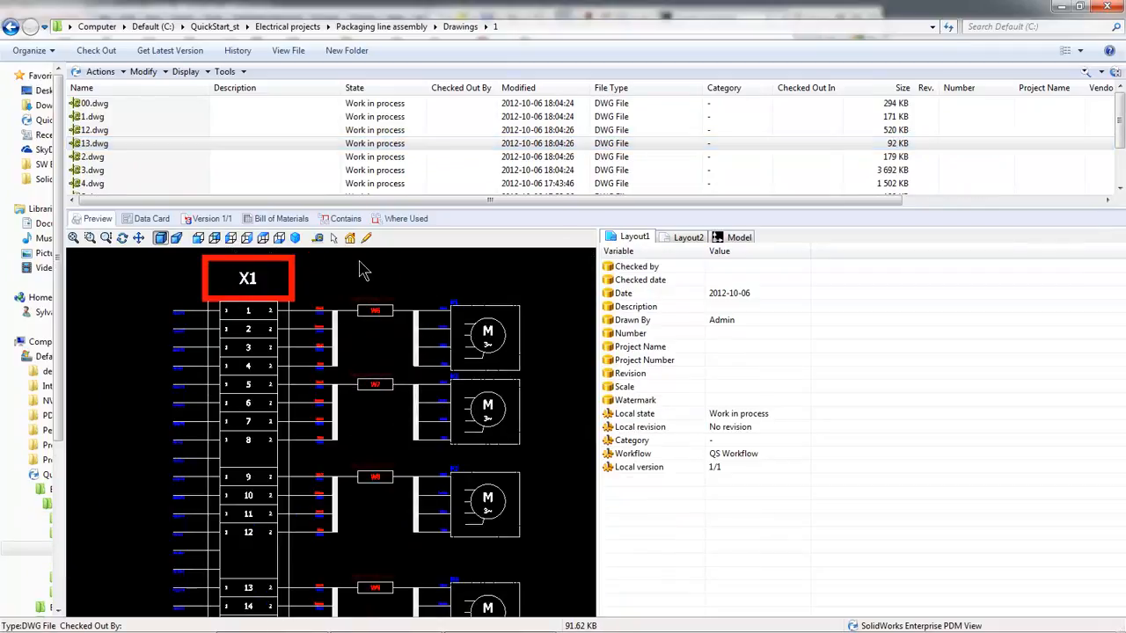
pyautogui.scroll(-3, 273, 159)
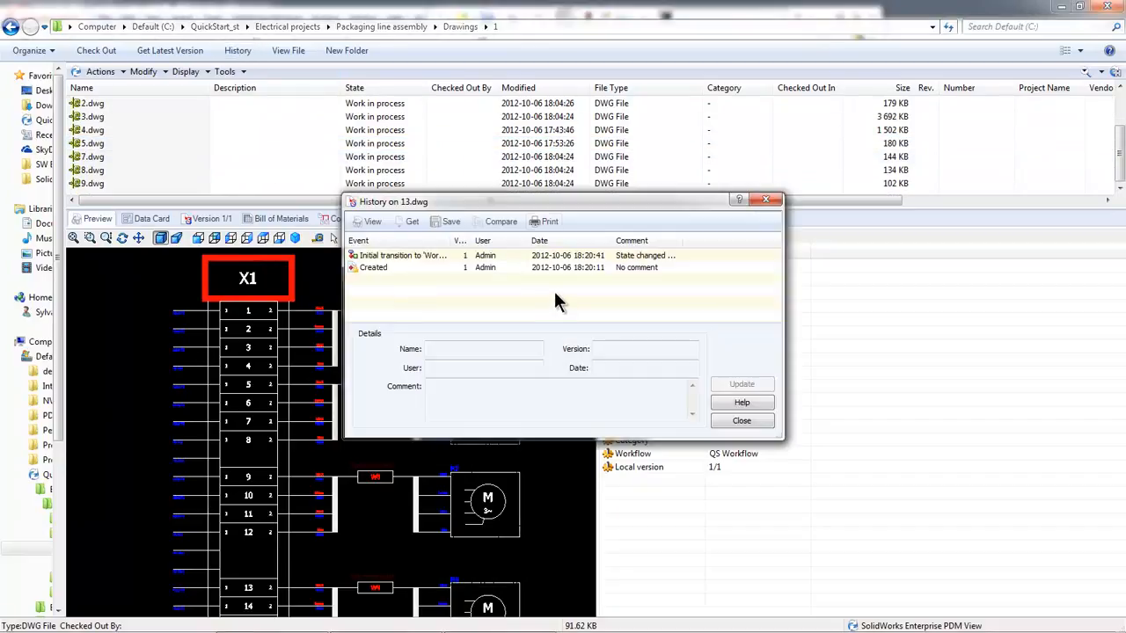
pyautogui.click(742, 421)
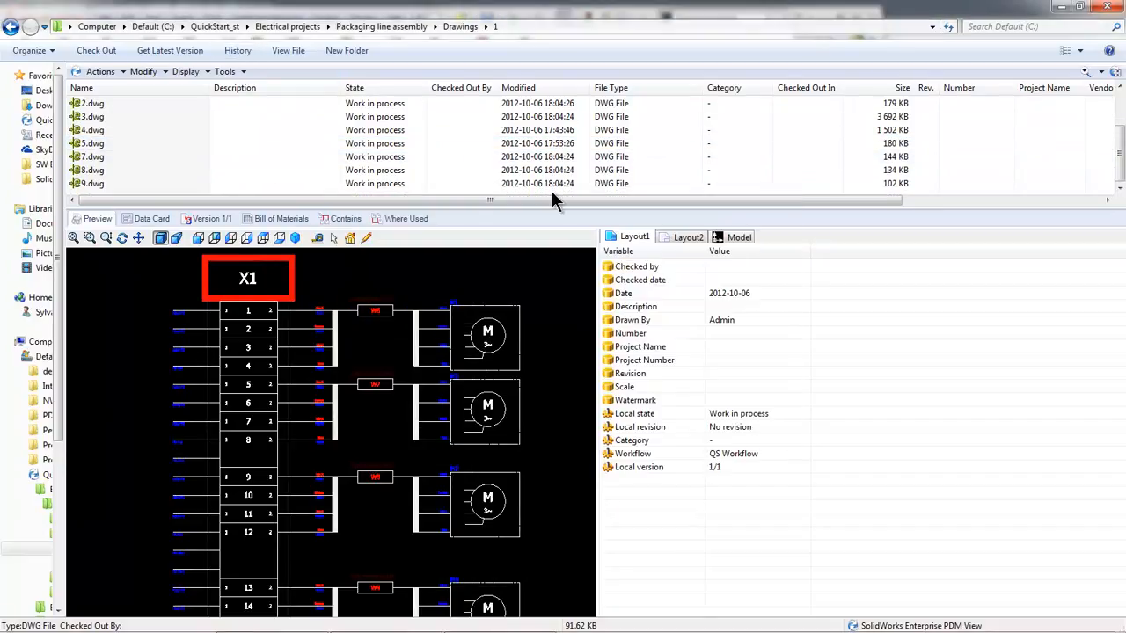
pyautogui.click(381, 27)
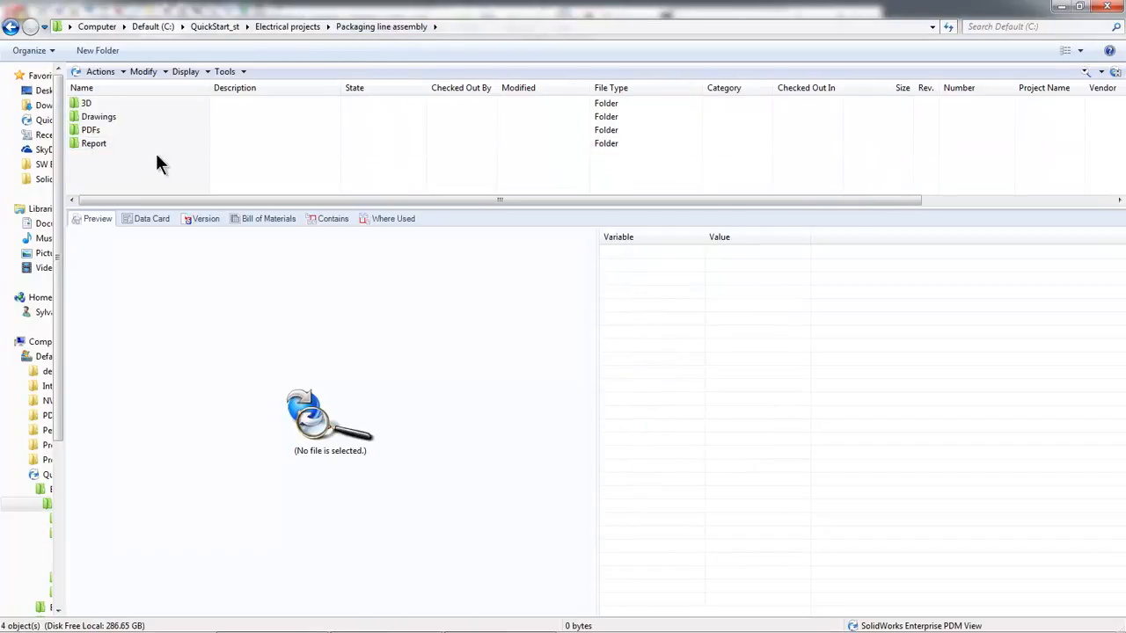
# View the contents of the project's Report folder, and open 1-Packaging line assembly.pdf from the PDFs folder fitted to one full page
pyautogui.doubleClick(98, 144)
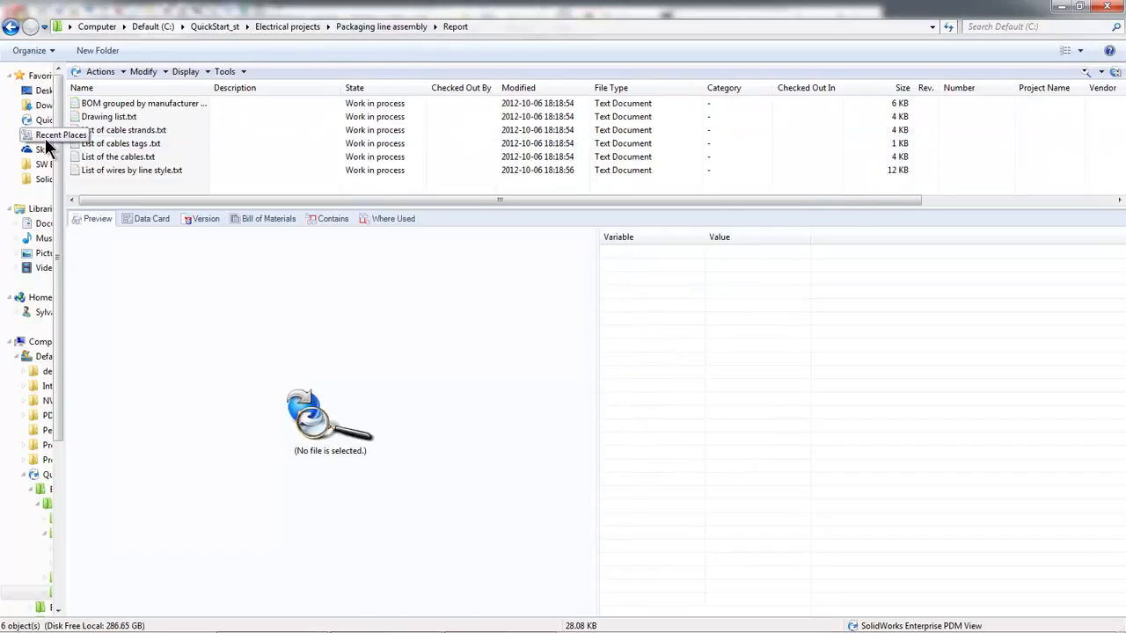
pyautogui.click(148, 130)
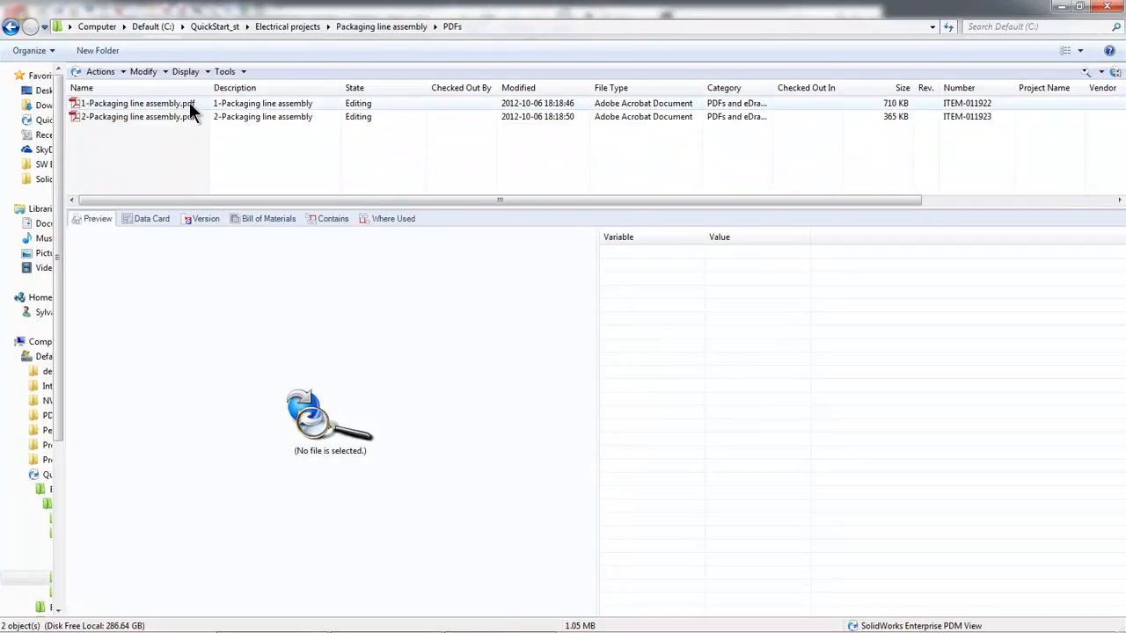
pyautogui.doubleClick(188, 104)
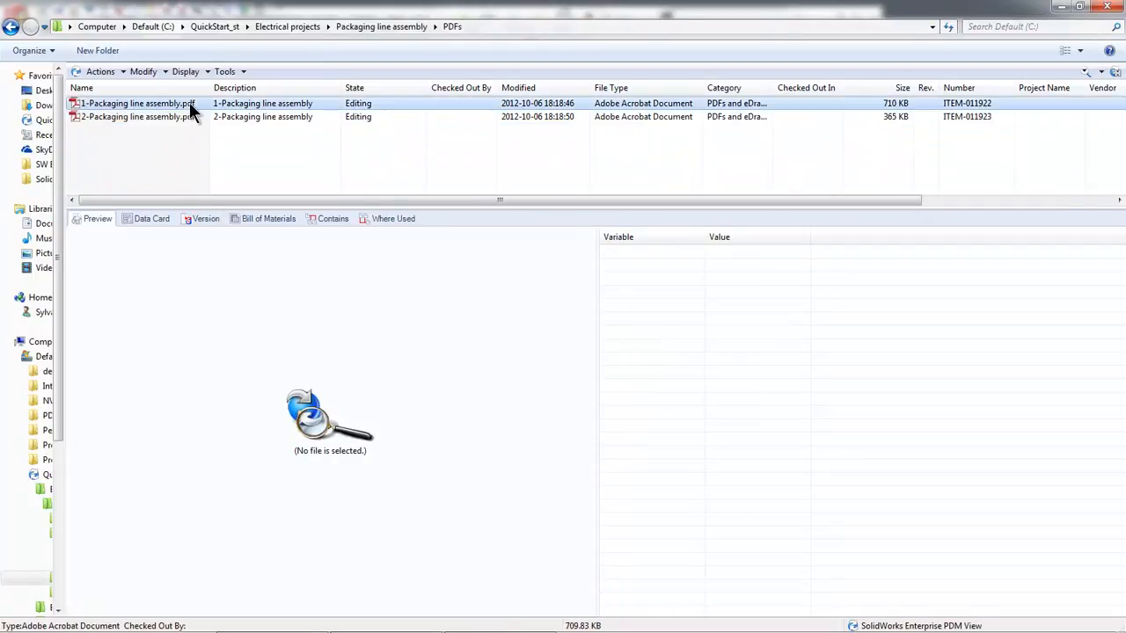
pyautogui.click(303, 69)
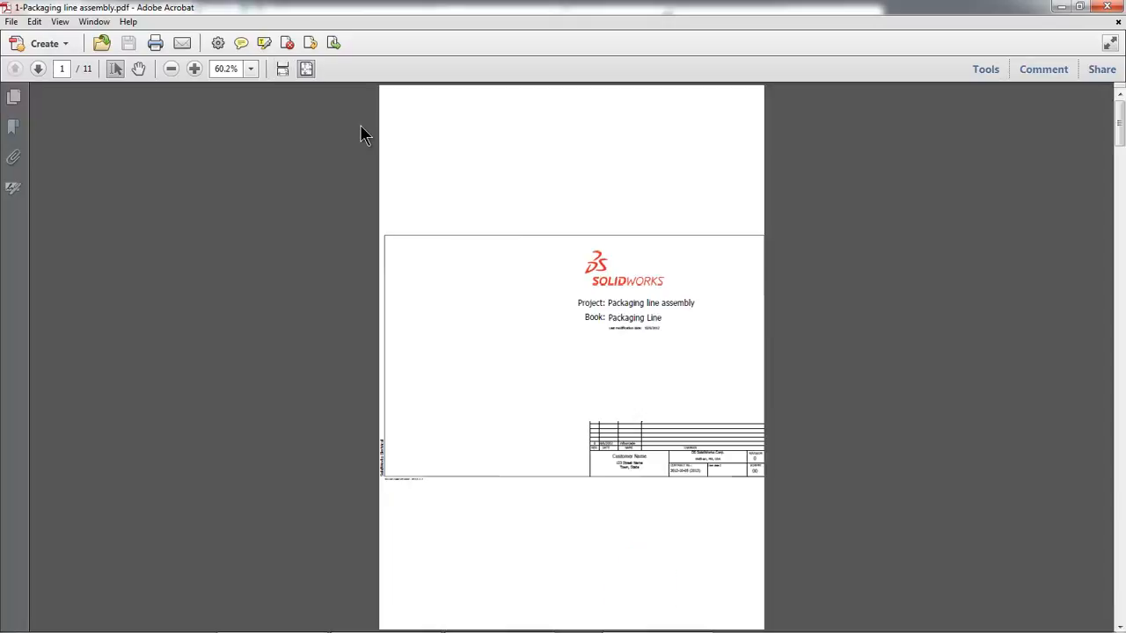
# Examine the PDF's drawing list, list of the cables and packaging line diagram pages
pyautogui.scroll(-3, 361, 132)
pyautogui.click(309, 42)
pyautogui.click(617, 405)
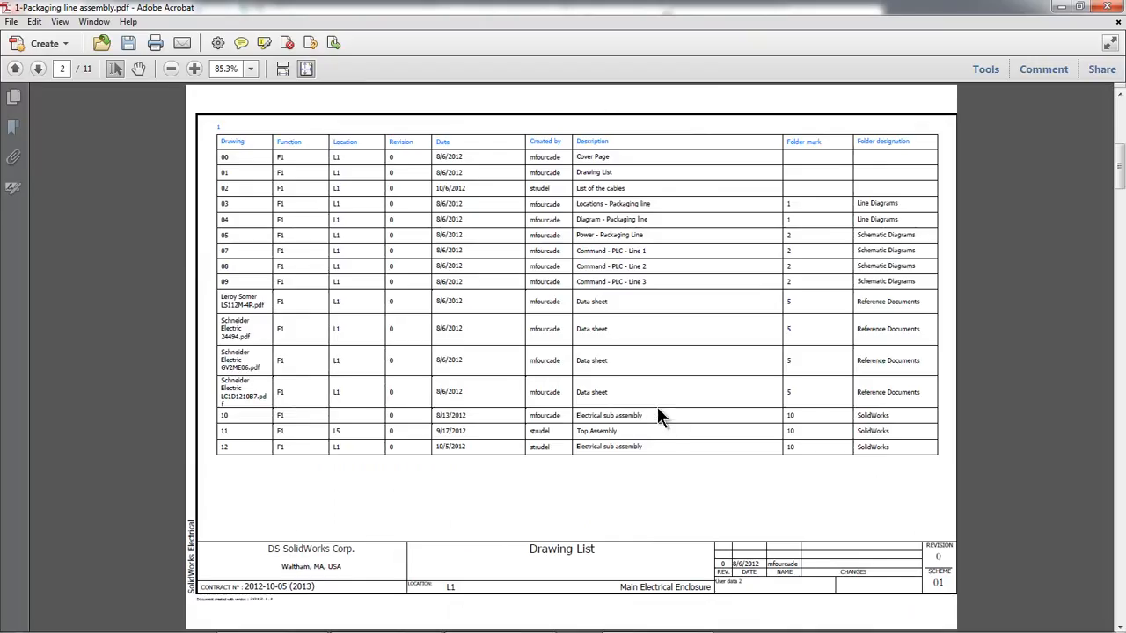
pyautogui.scroll(-2, 657, 408)
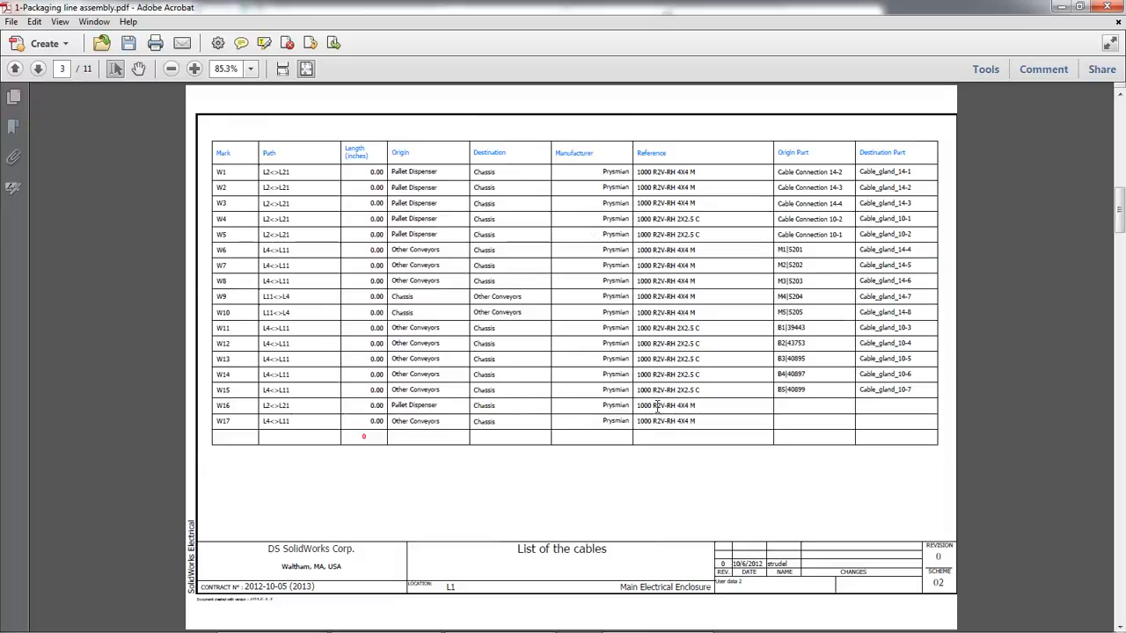
pyautogui.scroll(-2, 657, 408)
pyautogui.scroll(-2, 660, 417)
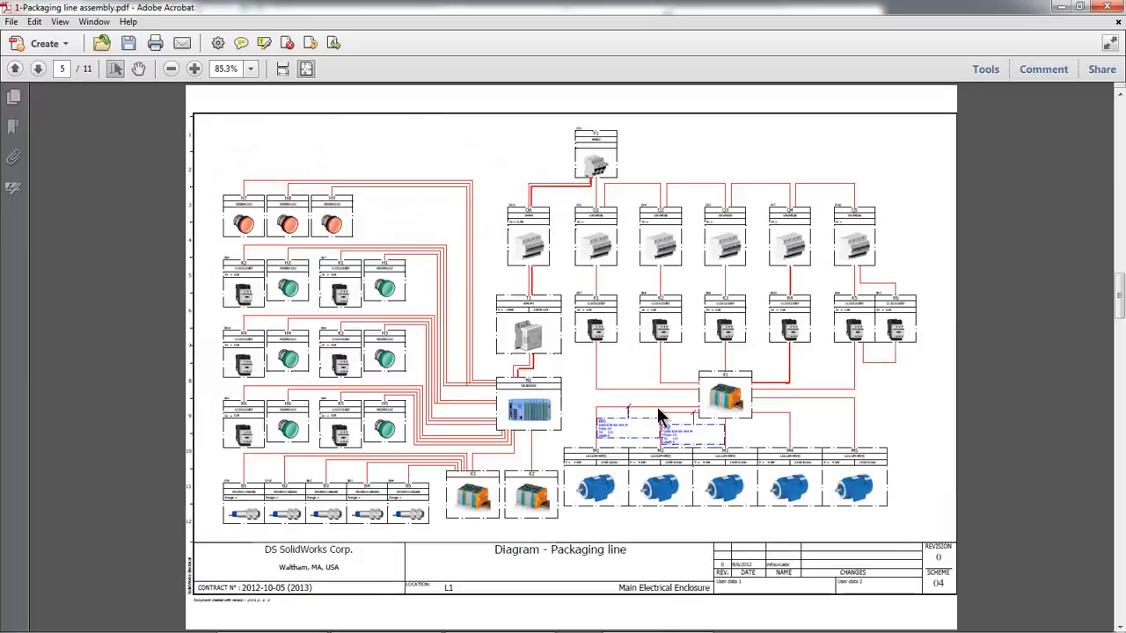